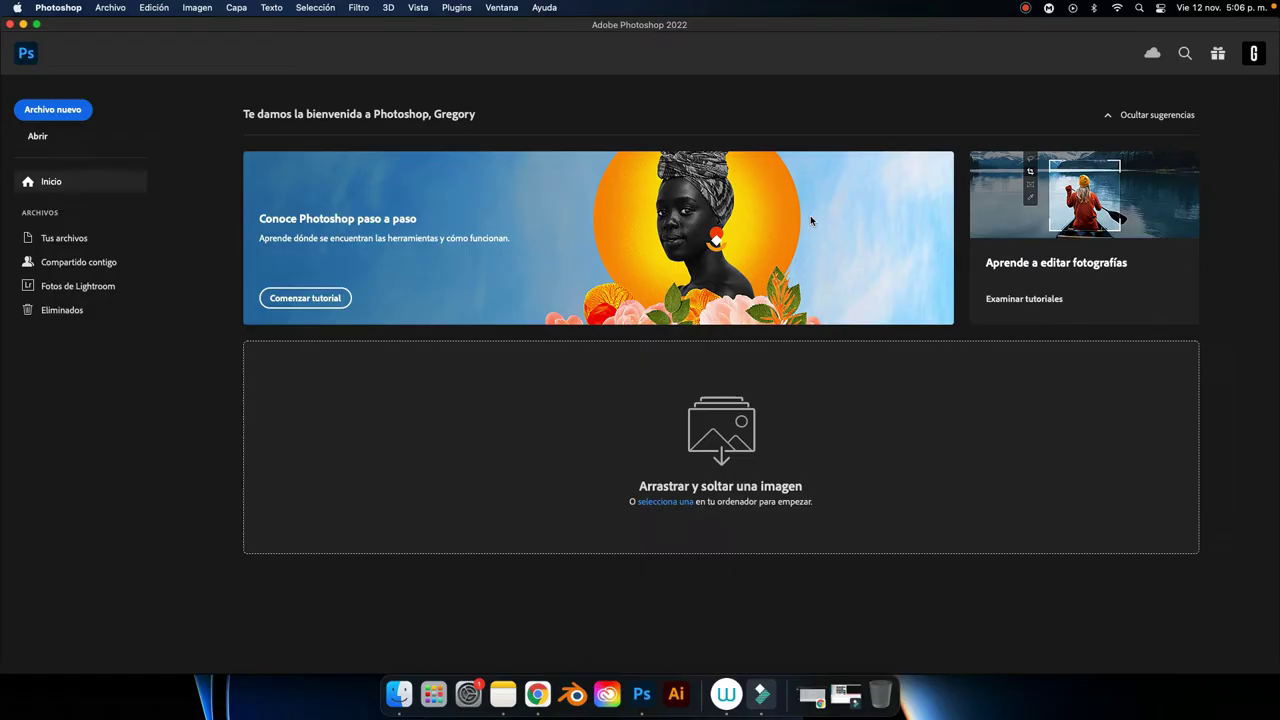
Create a new document 1080 px wide by 1350 px tall.
key(F2)
click(60, 108)
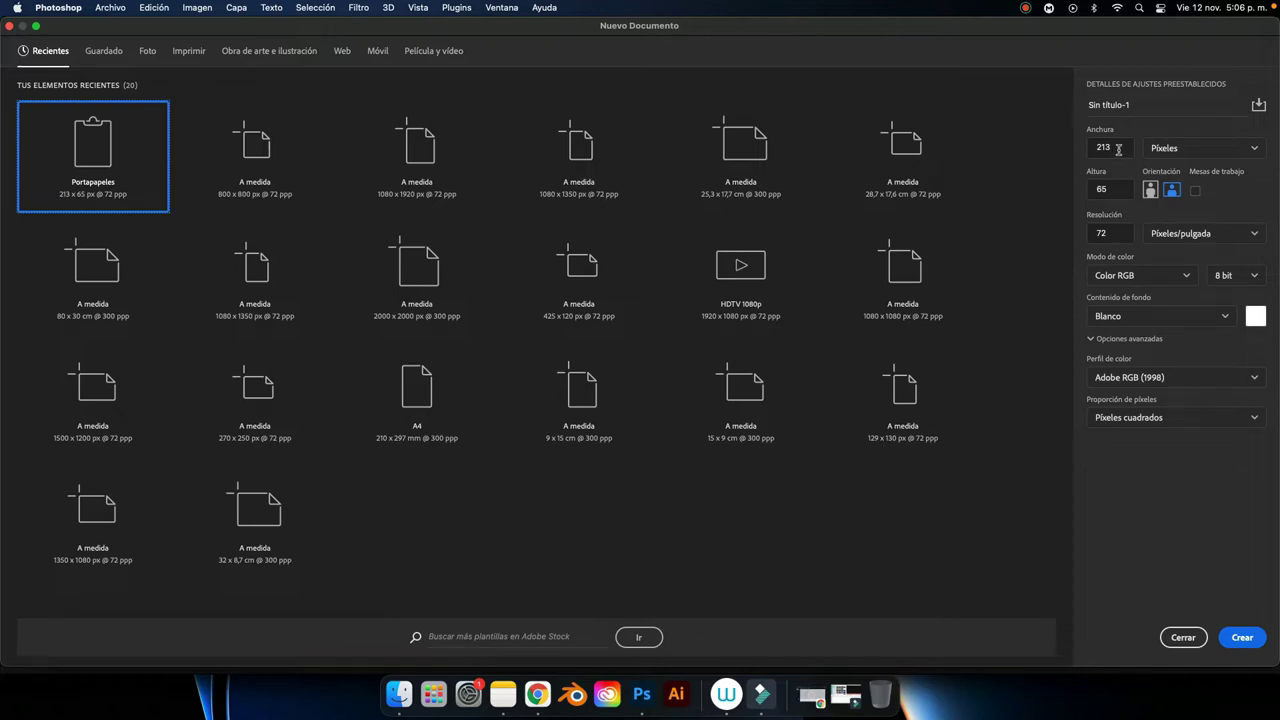
double_click(1117, 147)
text(10)
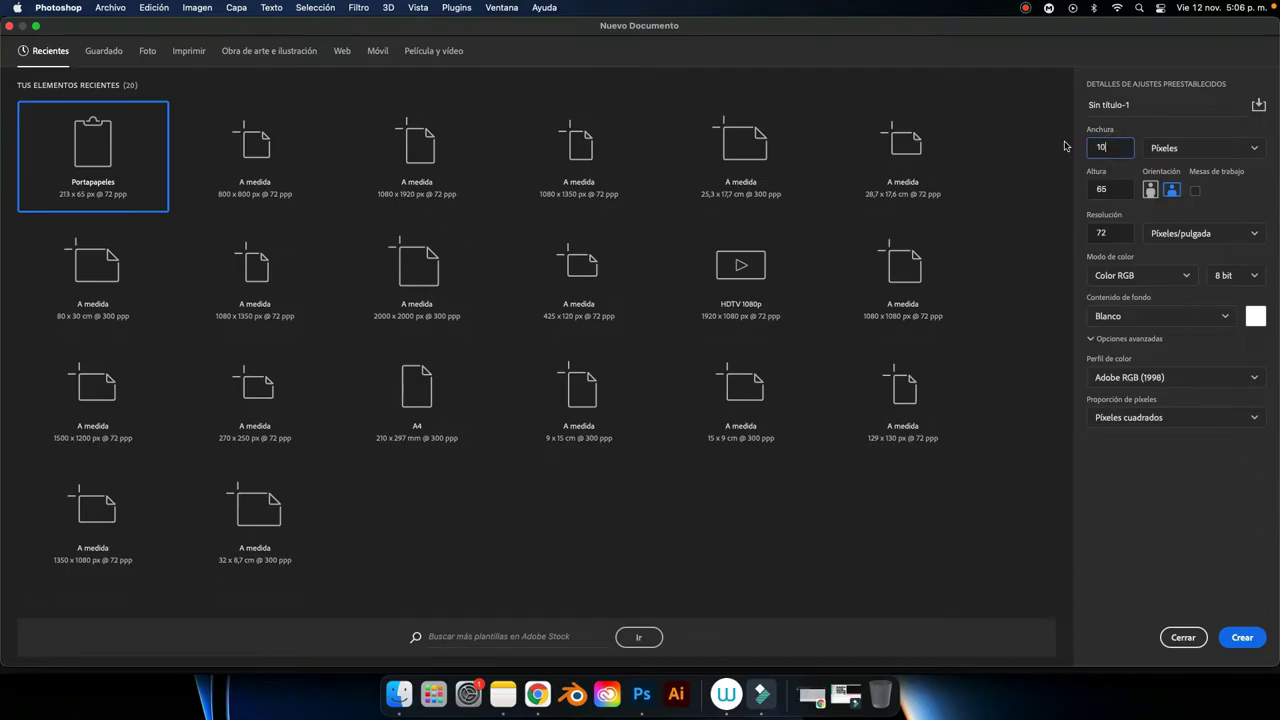
text(80)
double_click(1099, 188)
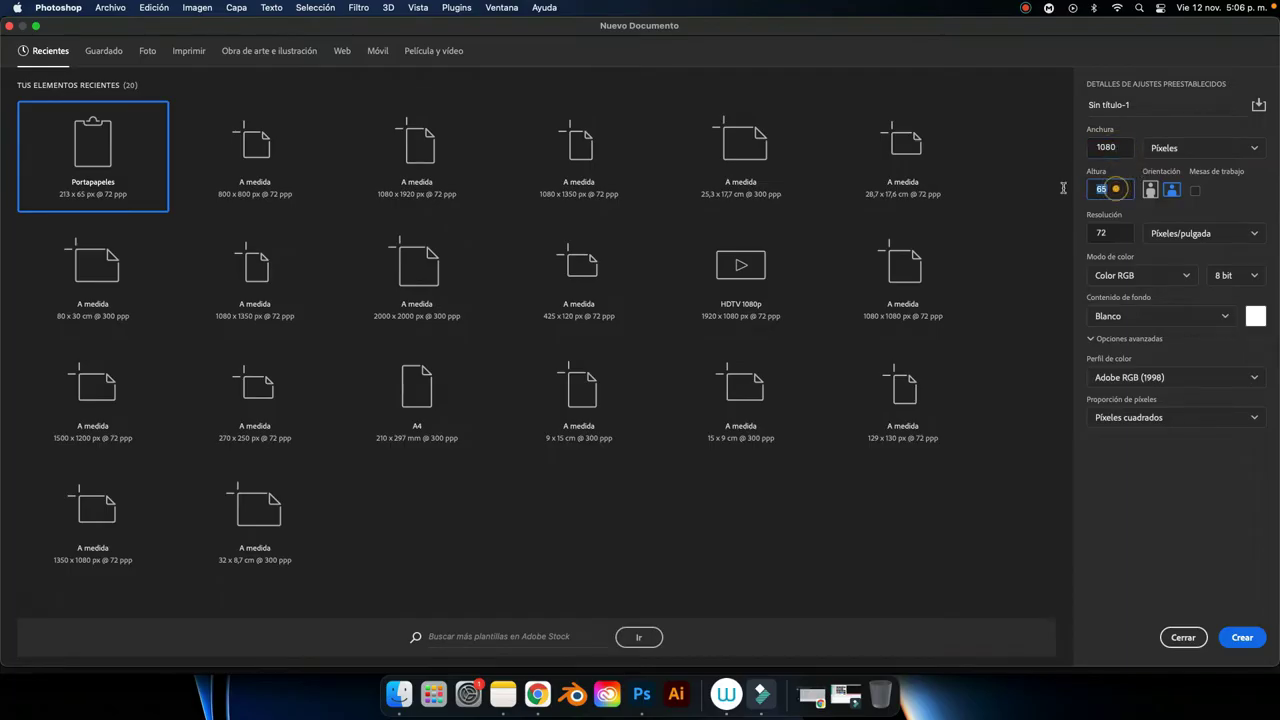
key(BackSpace)
text(1350)
click(1242, 637)
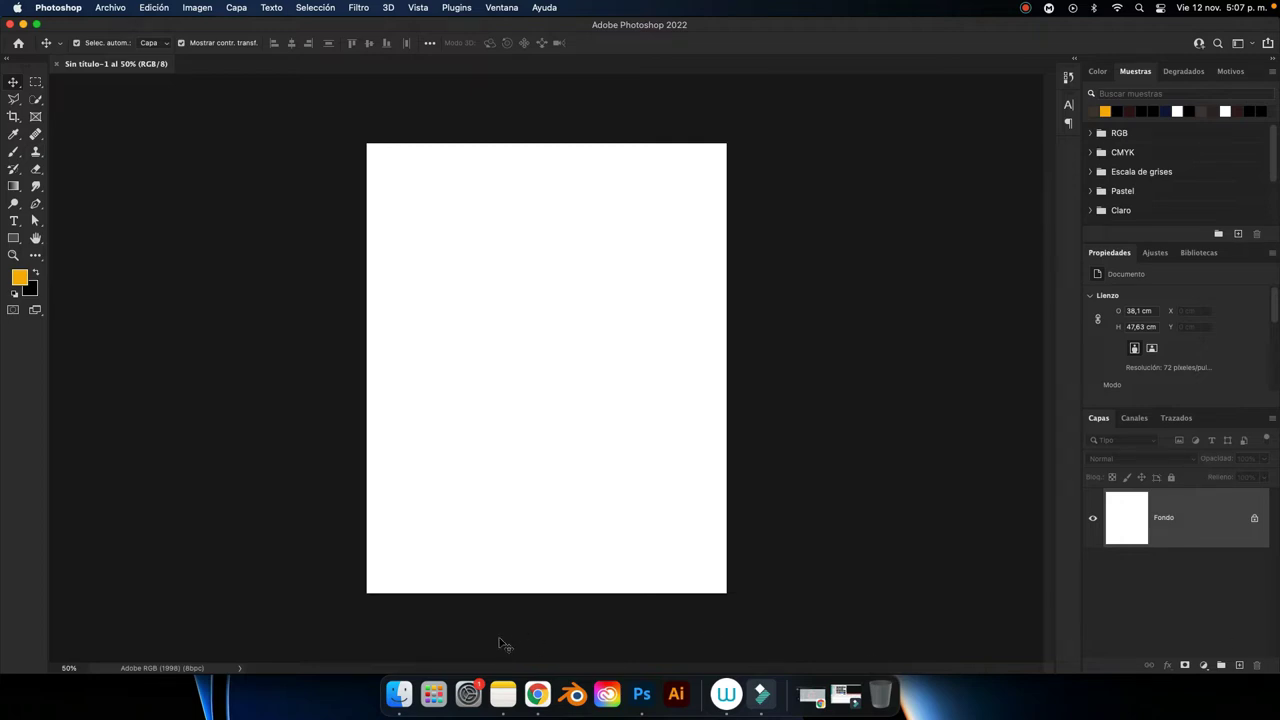
Drag Vinicius 1.png from the Finder folder Tutorial Deportivo onto the poster canvas.
click(401, 689)
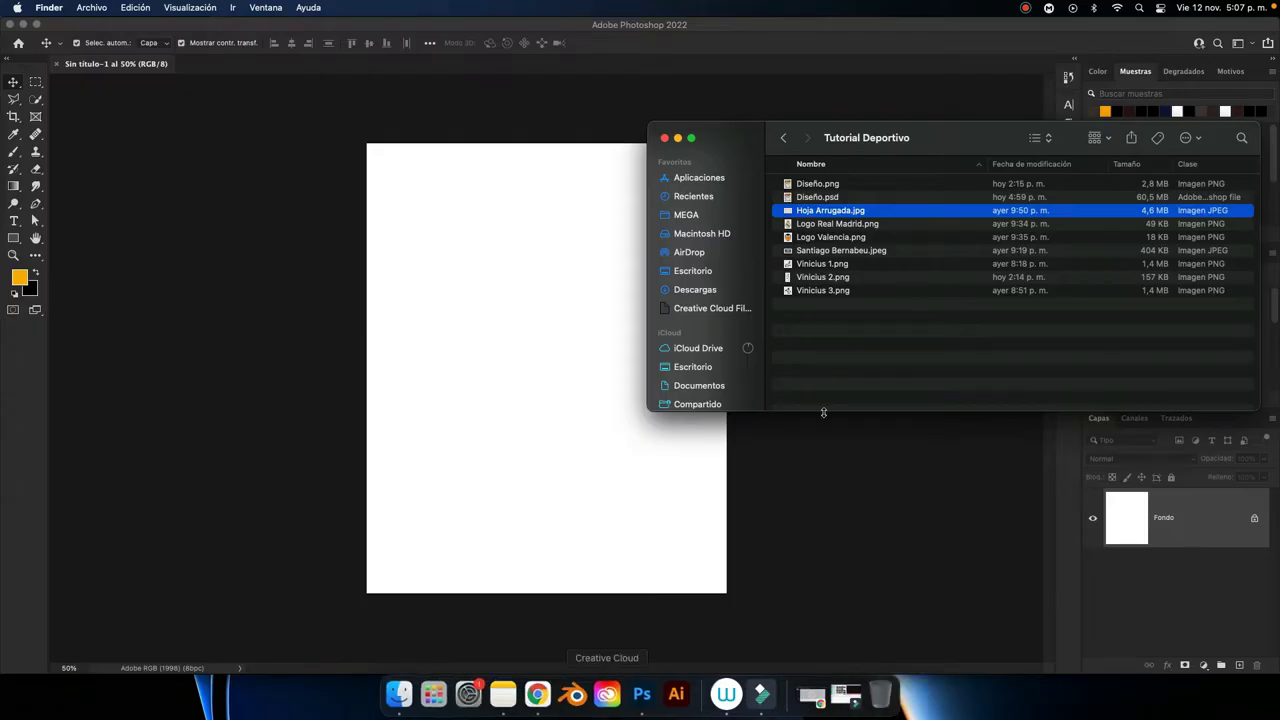
click(828, 266)
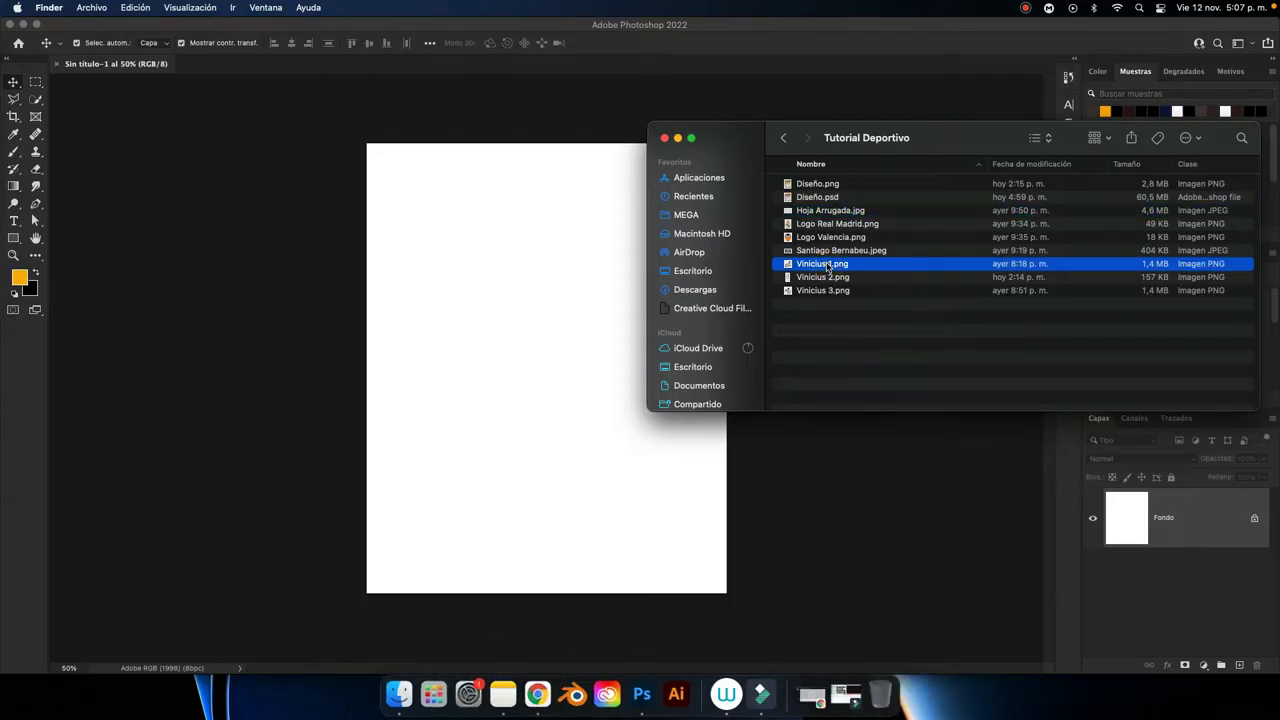
mouse_move(835, 265)
mouse_down()
mouse_move(569, 306)
mouse_move(462, 345)
mouse_move(500, 348)
mouse_up()
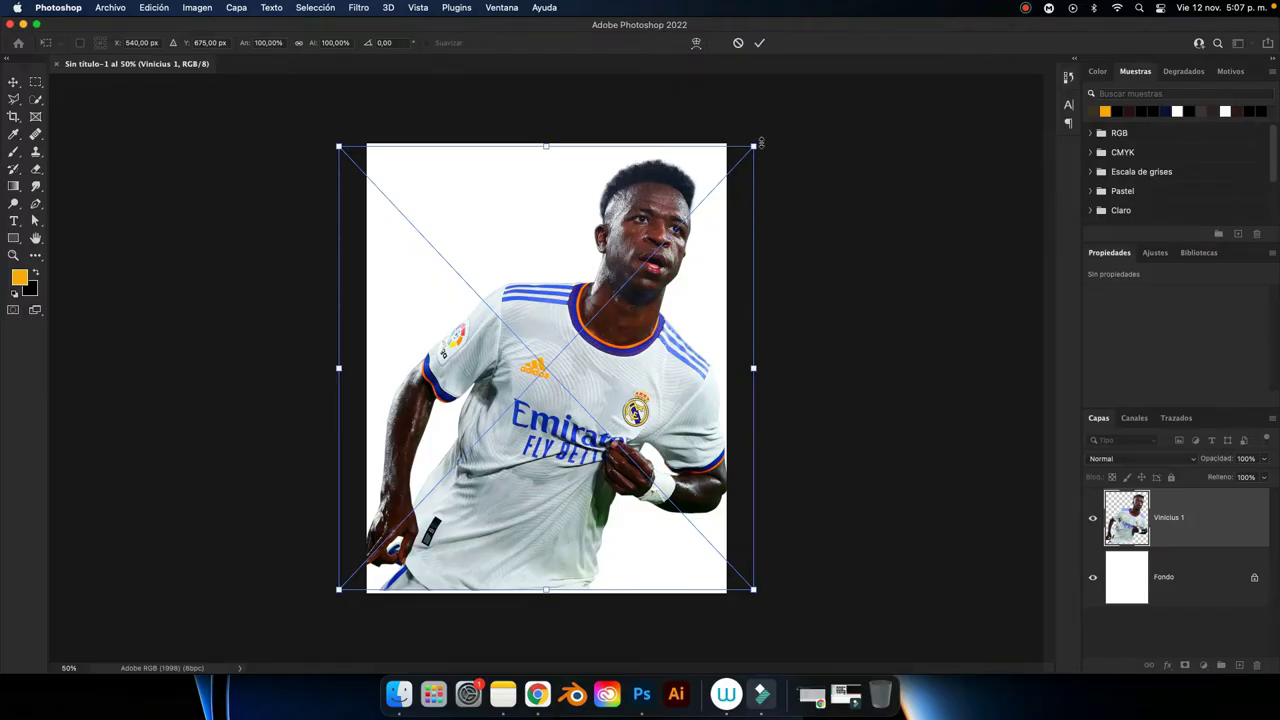
Scale Vinicius 1 to about 63%, rotate it about -12° and move it up-left.
mouse_move(760, 143)
mouse_down()
mouse_move(698, 220)
mouse_move(684, 186)
mouse_up()
drag(632, 295, 540, 205)
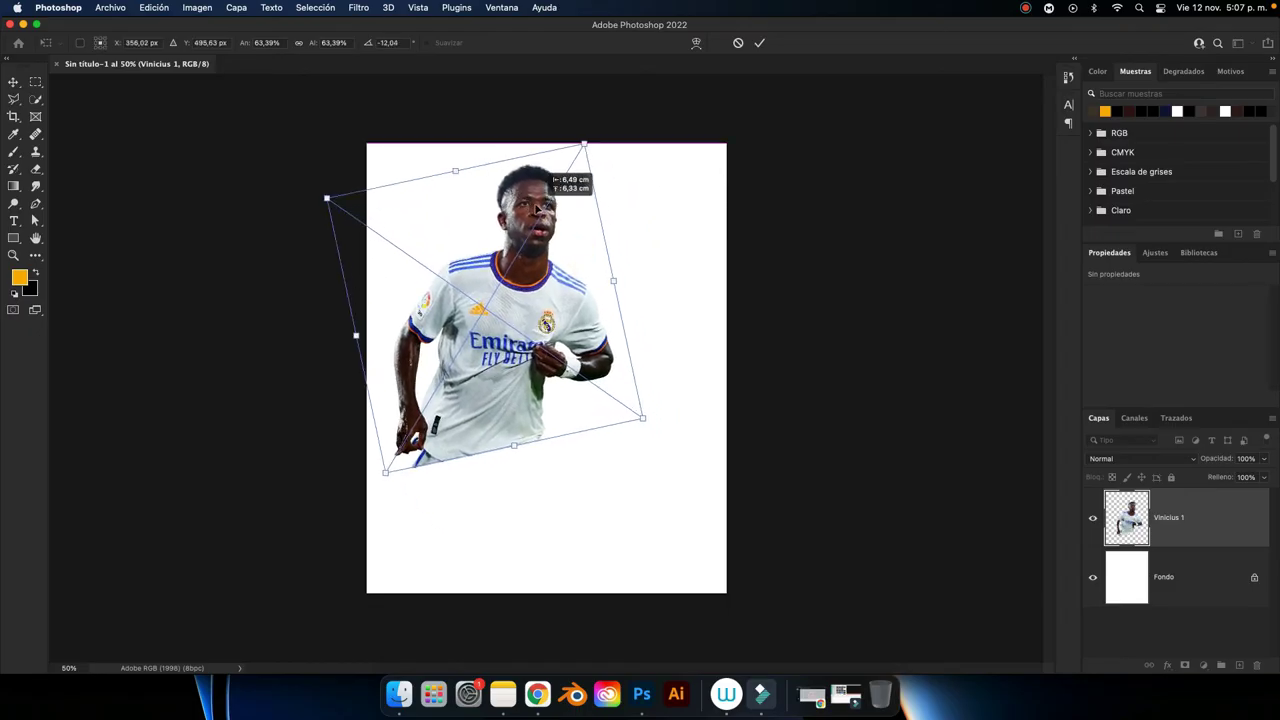
click(759, 42)
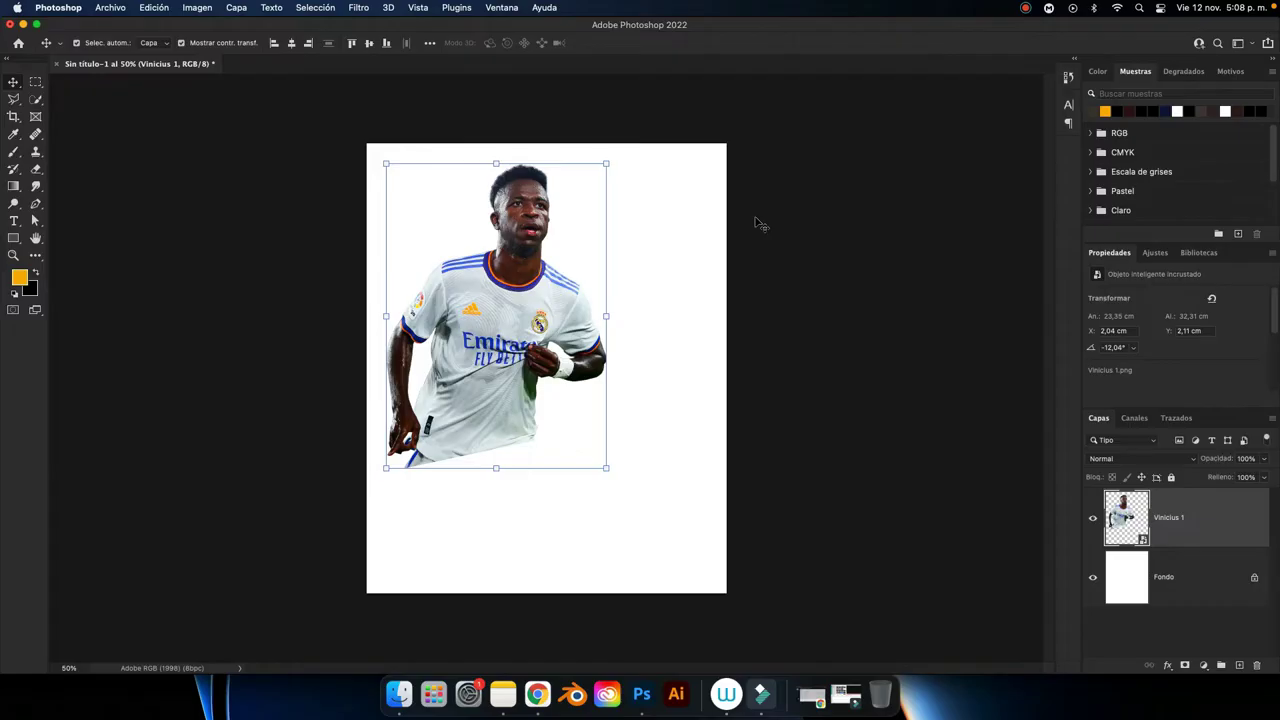
key(XF86MonBrightnessUp)
Place Vinicius 2.png on the canvas, moved down-left and slightly enlarged.
drag(516, 302, 510, 302)
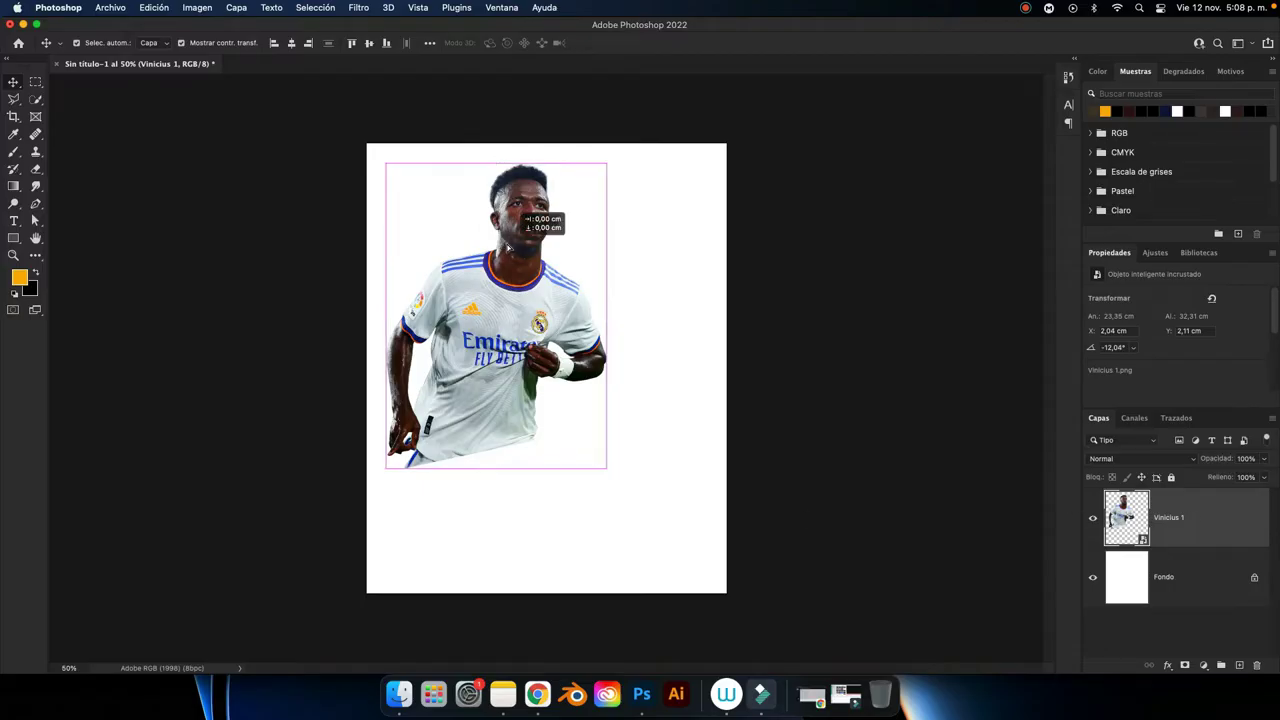
click(395, 703)
mouse_move(822, 277)
mouse_down()
mouse_move(720, 286)
mouse_move(488, 420)
mouse_up()
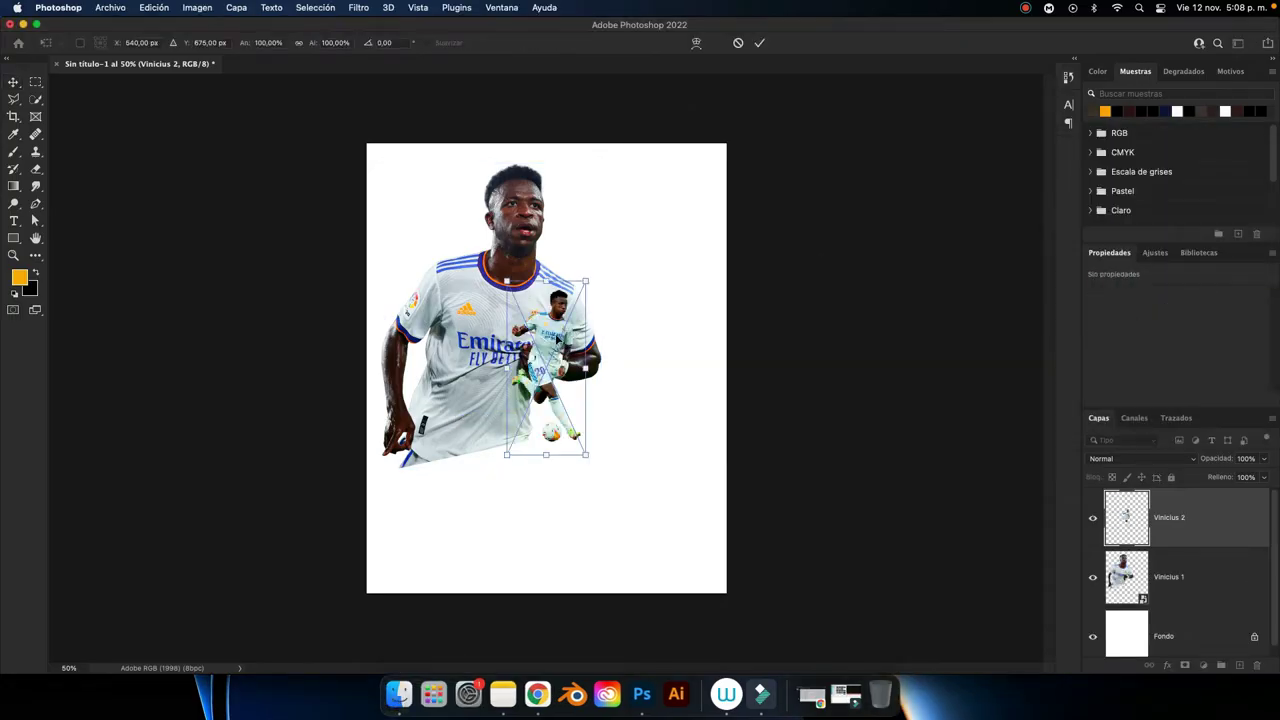
drag(557, 341, 480, 454)
drag(512, 394, 546, 313)
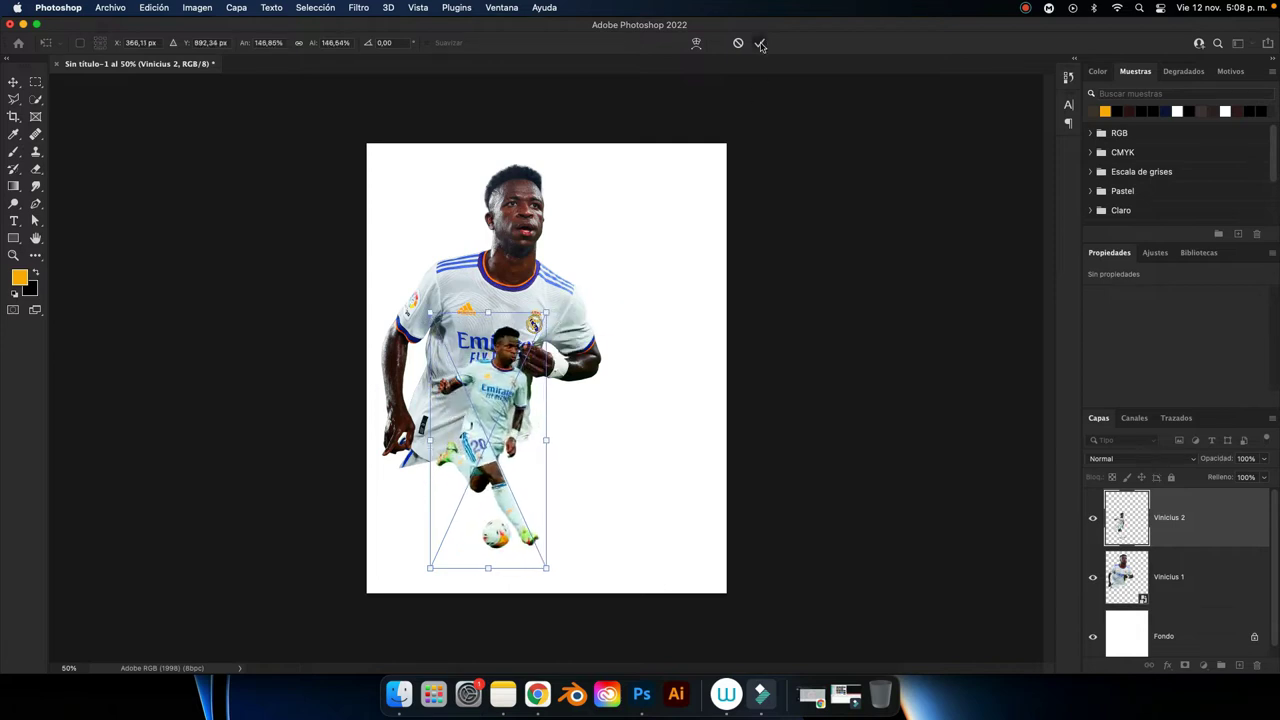
click(760, 44)
Rename the new layer Vinicius 3 and move the small running shot lower.
double_click(1170, 517)
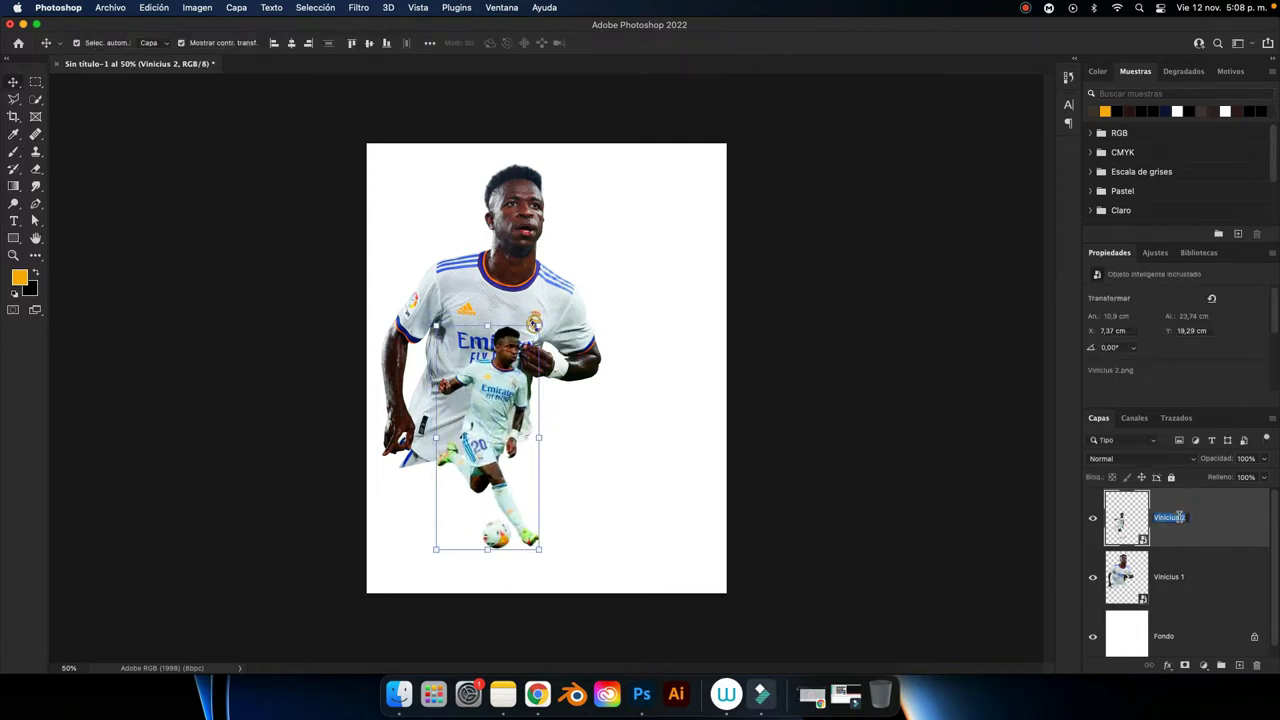
click(1182, 517)
key(BackSpace)
text(3)
key(Return)
drag(475, 361, 484, 390)
Tilt the first Vinicius photo further and shift it up-left.
click(530, 236)
drag(615, 160, 608, 150)
drag(512, 207, 502, 202)
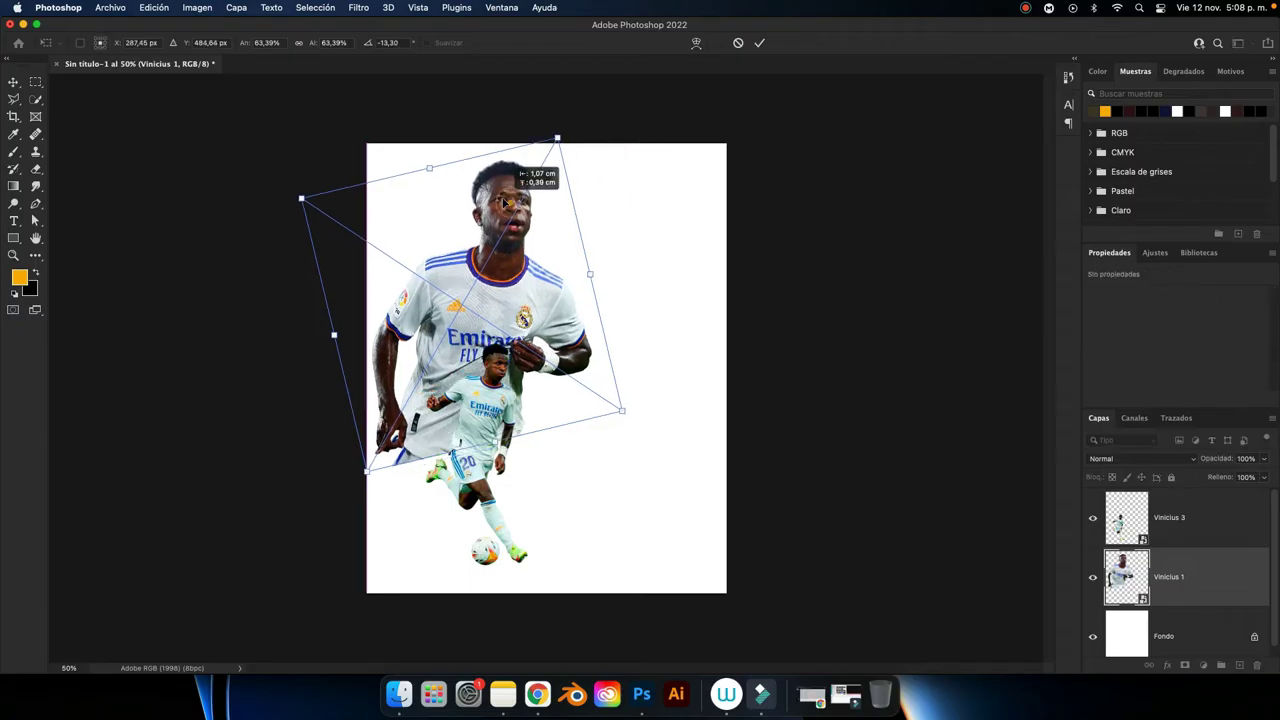
click(763, 42)
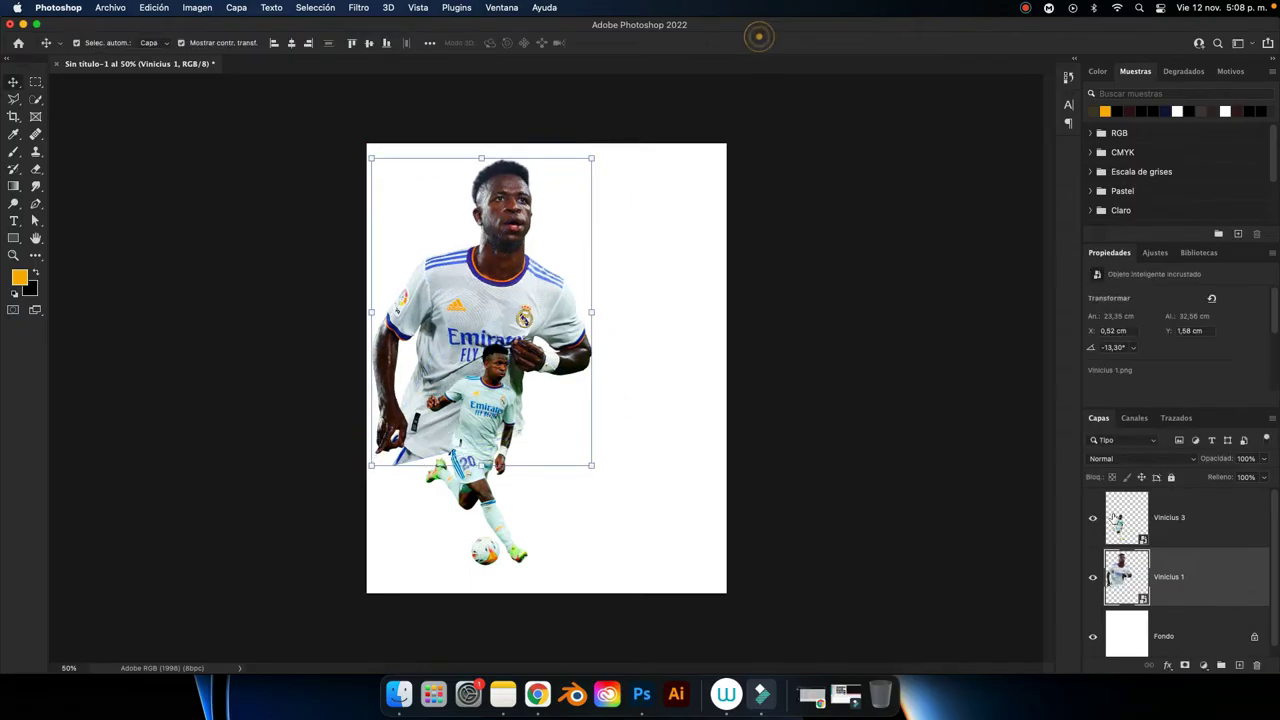
Place Vinicius 3.png on the canvas and name its layer Vinicius 2.
click(399, 703)
mouse_move(846, 291)
mouse_down()
mouse_move(505, 425)
mouse_move(555, 367)
mouse_up()
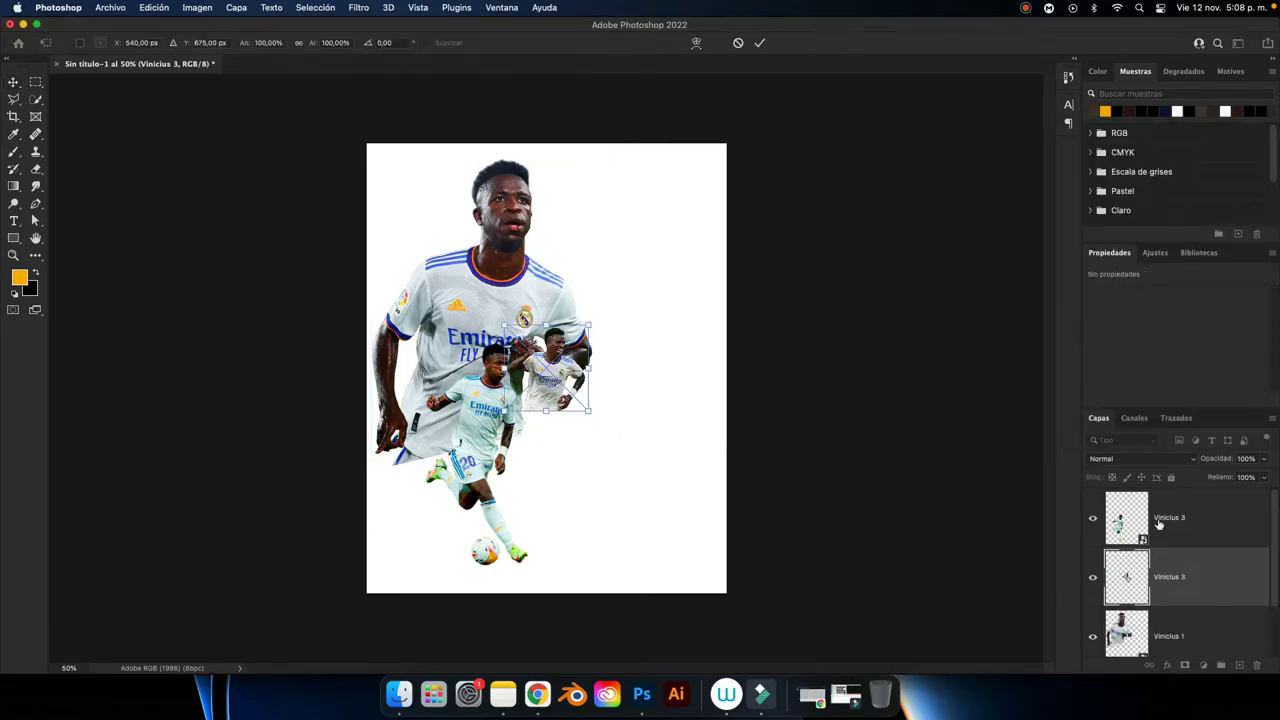
key(Return)
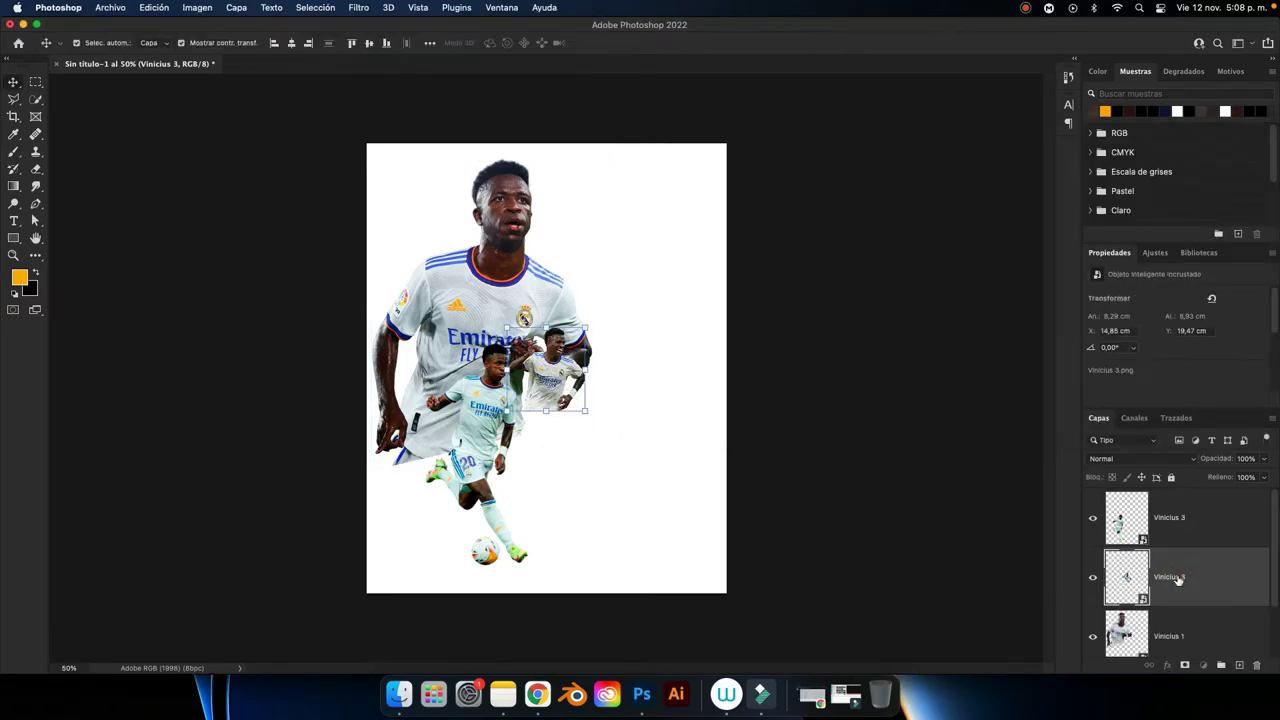
double_click(1178, 578)
text(2)
key(Return)
Enlarge the smiling shot to about 294%, tilt it 2.36° and position it right.
drag(583, 324, 731, 178)
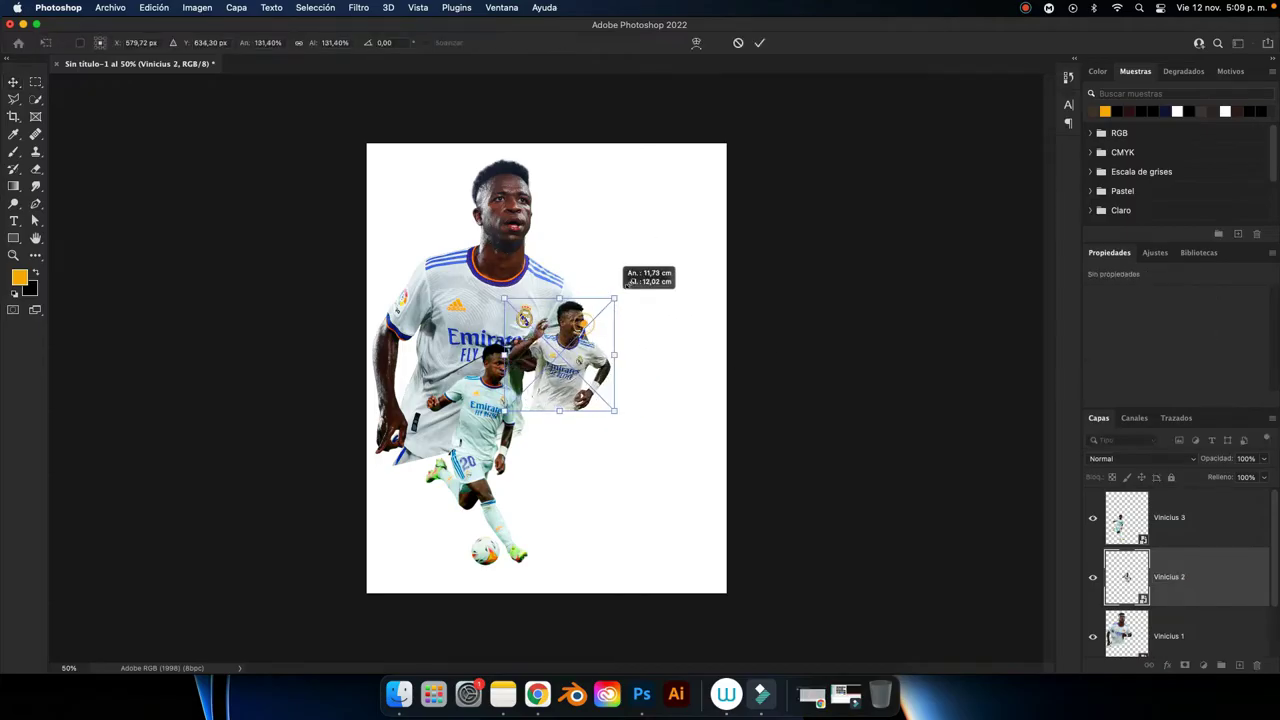
drag(649, 288, 591, 306)
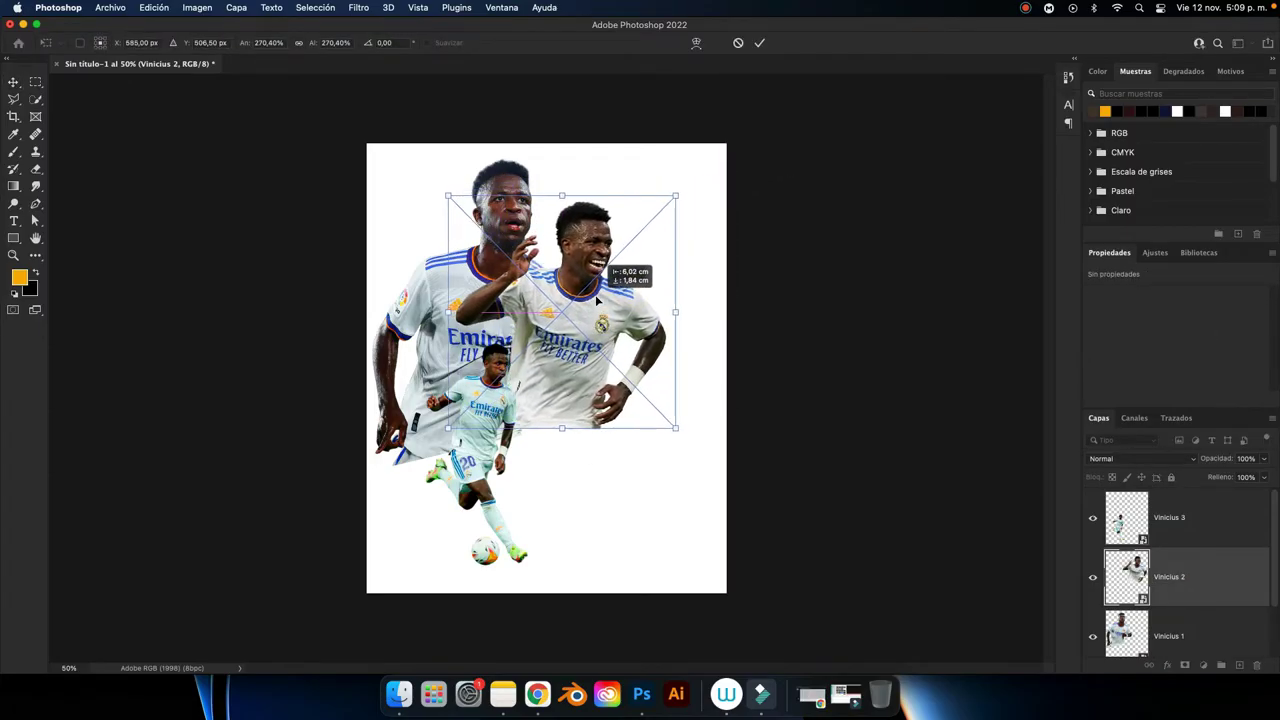
drag(695, 188, 700, 166)
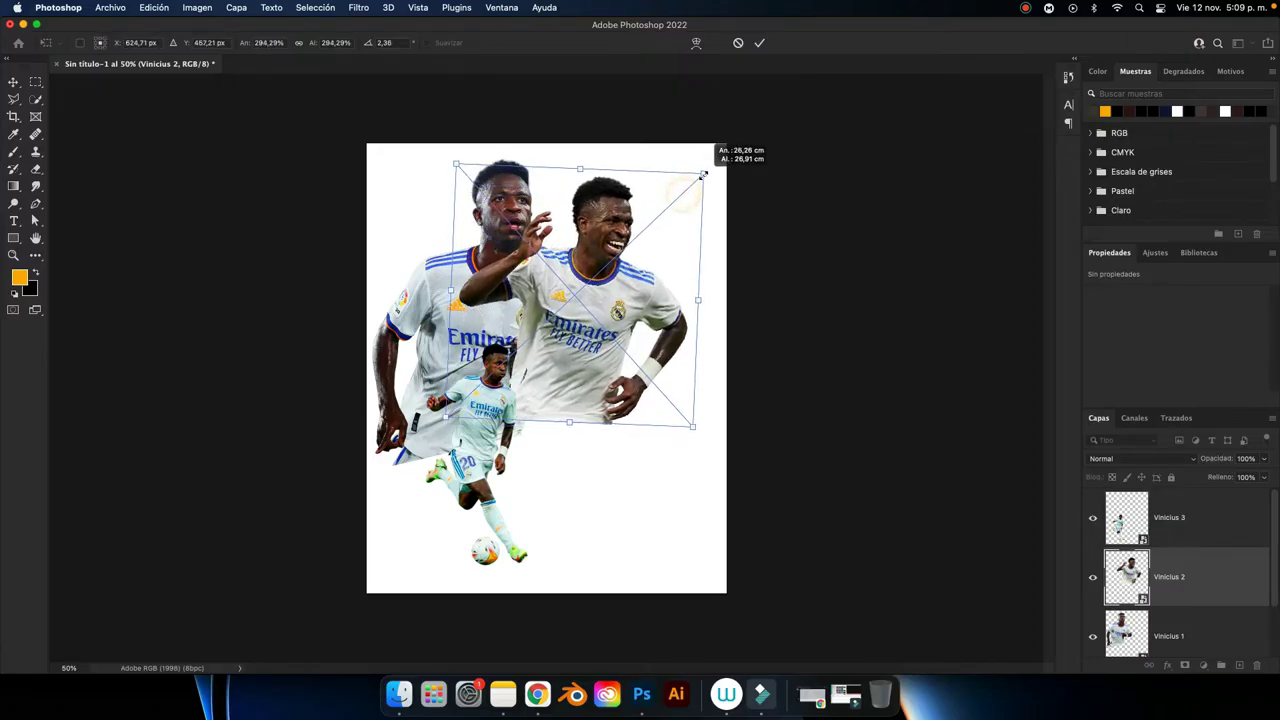
drag(630, 254, 624, 272)
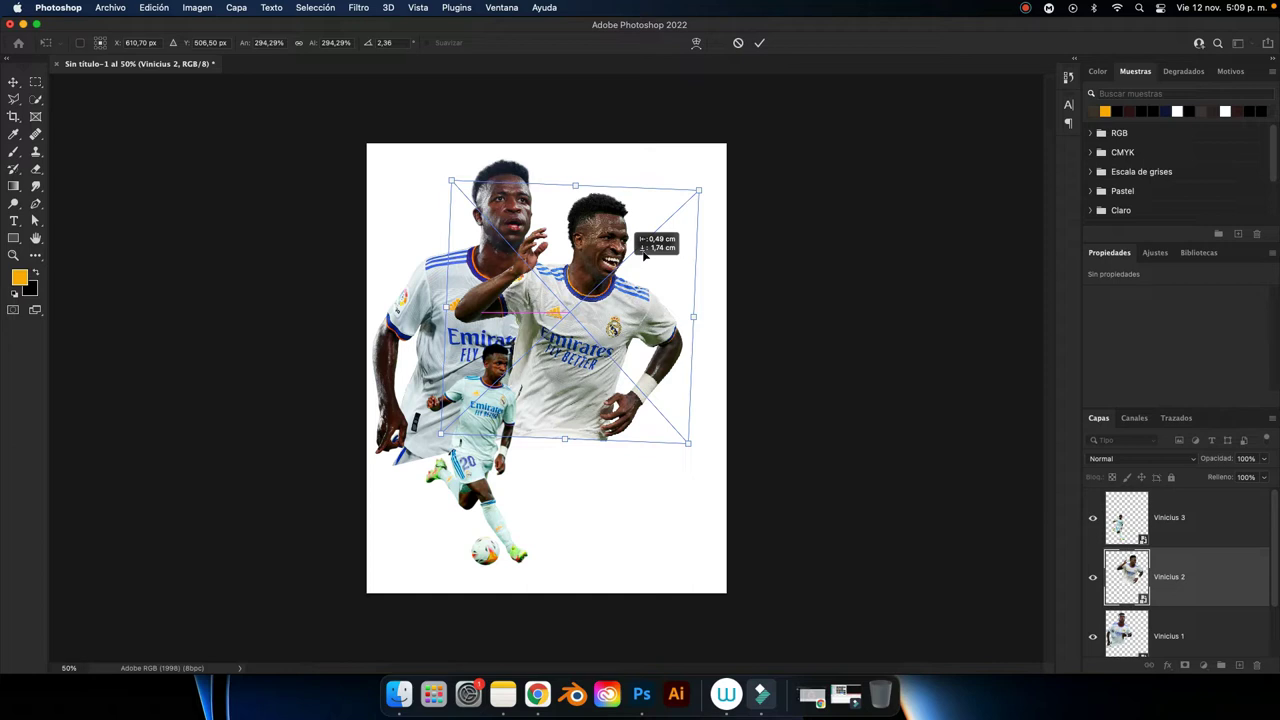
click(760, 43)
click(422, 297)
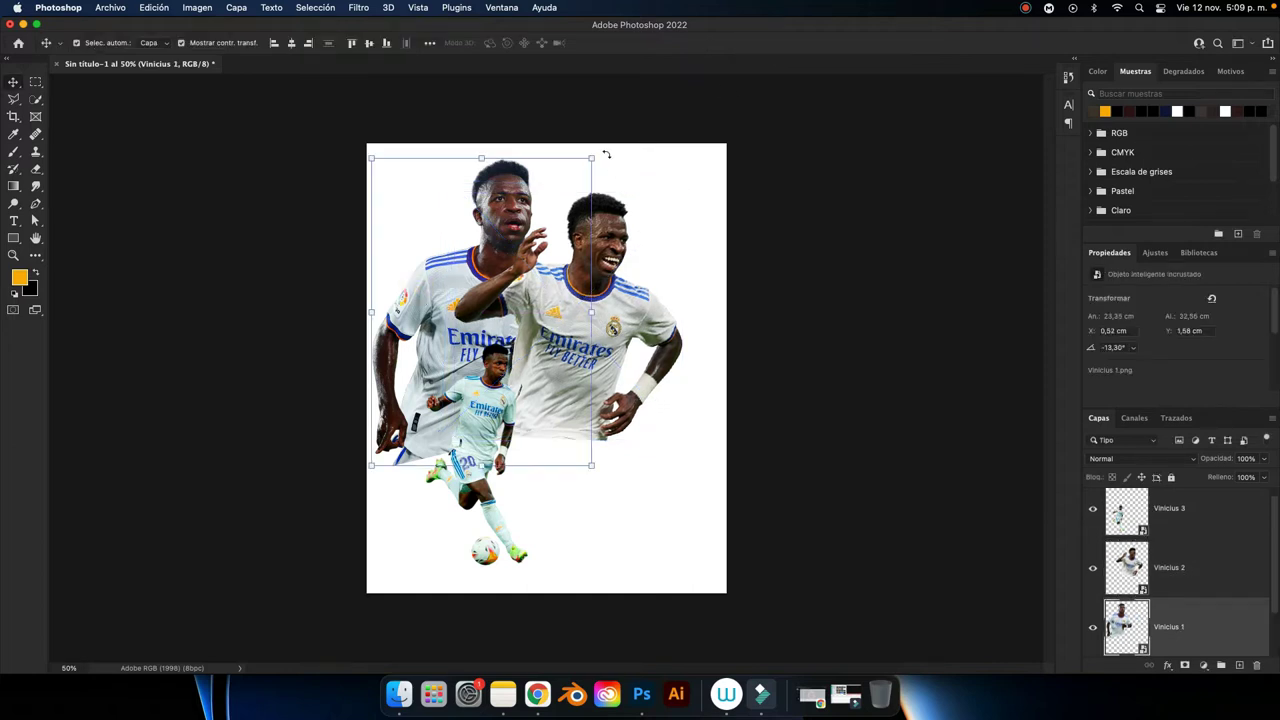
Rotate Vinicius 1 to about -16.8° and move it to X -0.03 cm, Y 0.84 cm.
drag(606, 155, 574, 123)
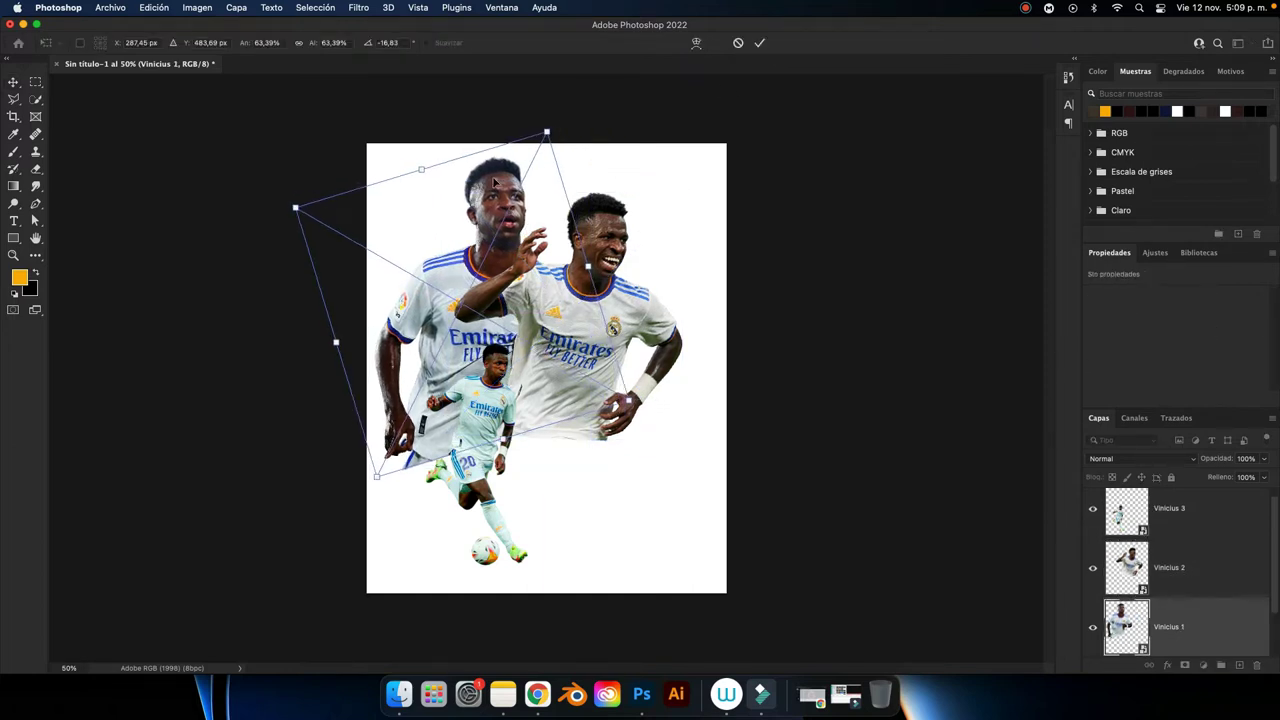
drag(494, 182, 484, 178)
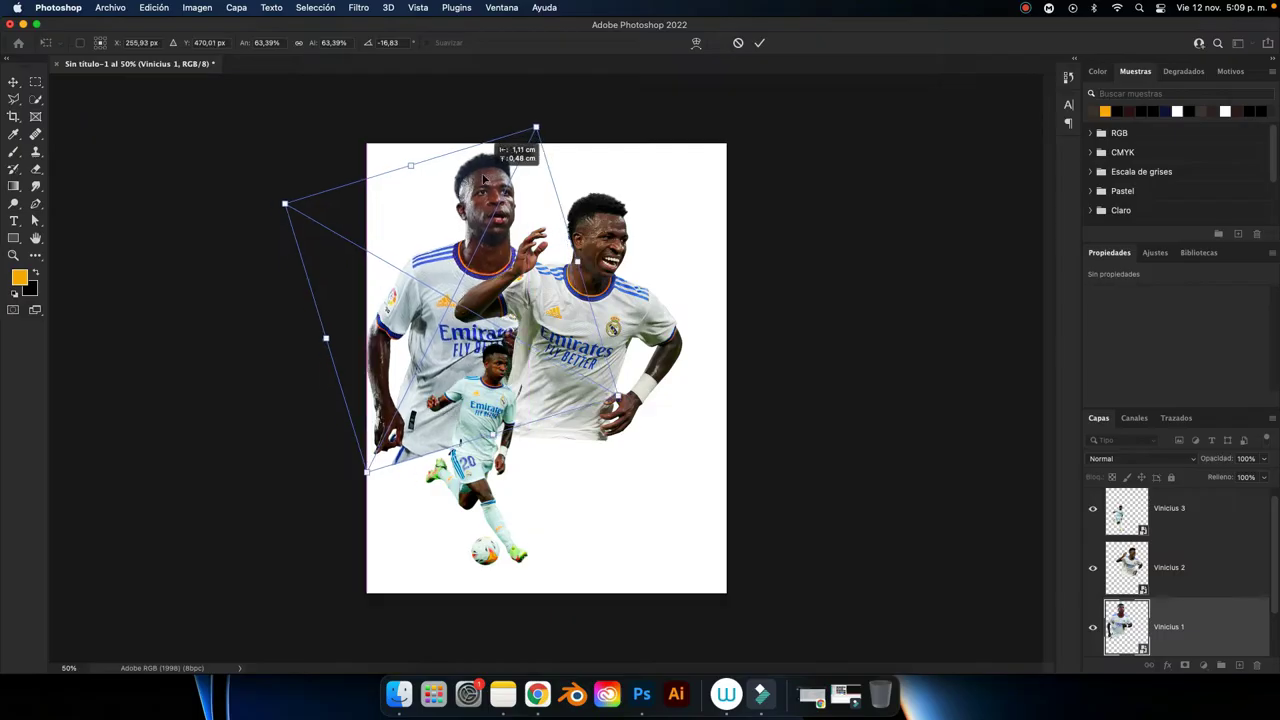
key(Return)
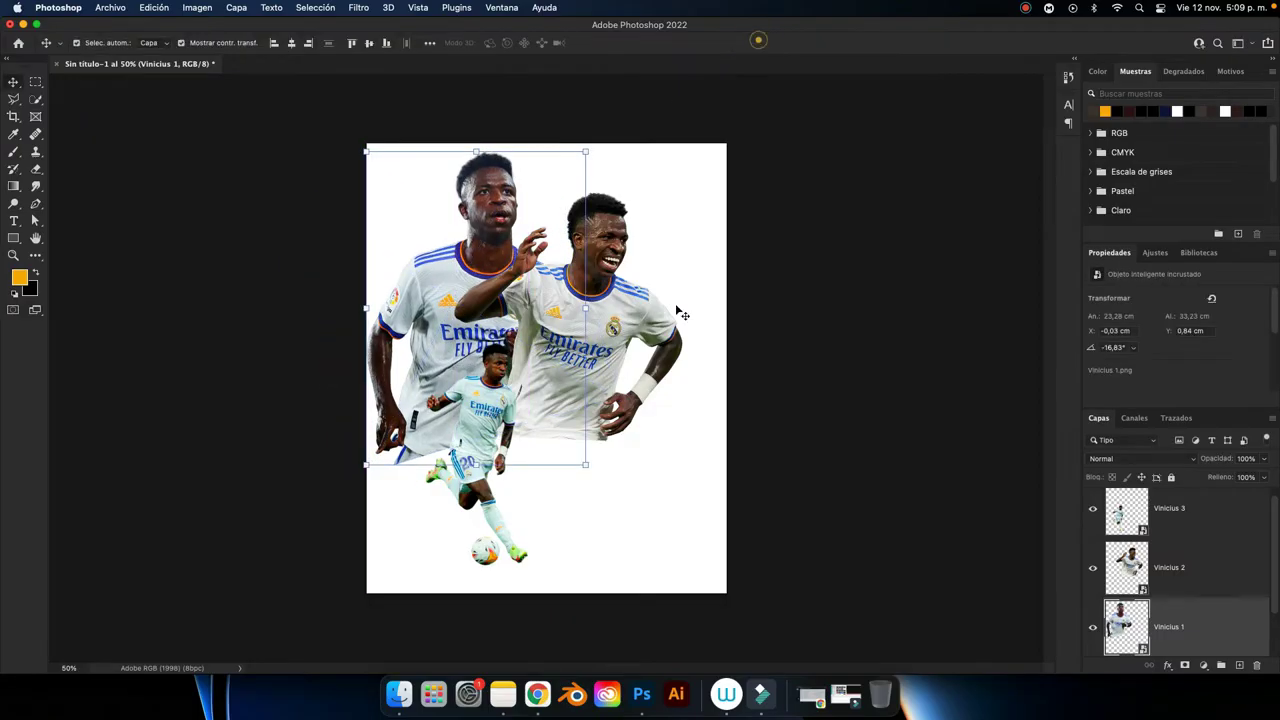
click(786, 271)
key(XF86MonBrightnessUp)
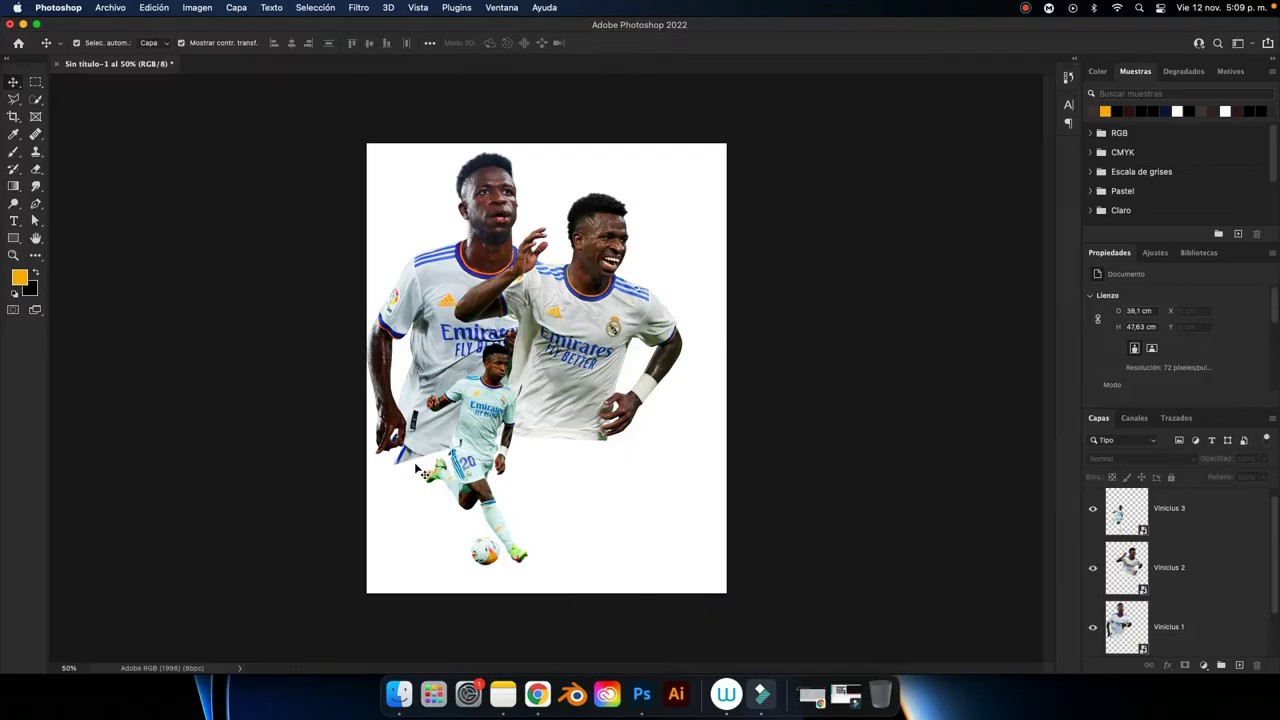
key(super+plus)
scroll(522, 454, down, 1)
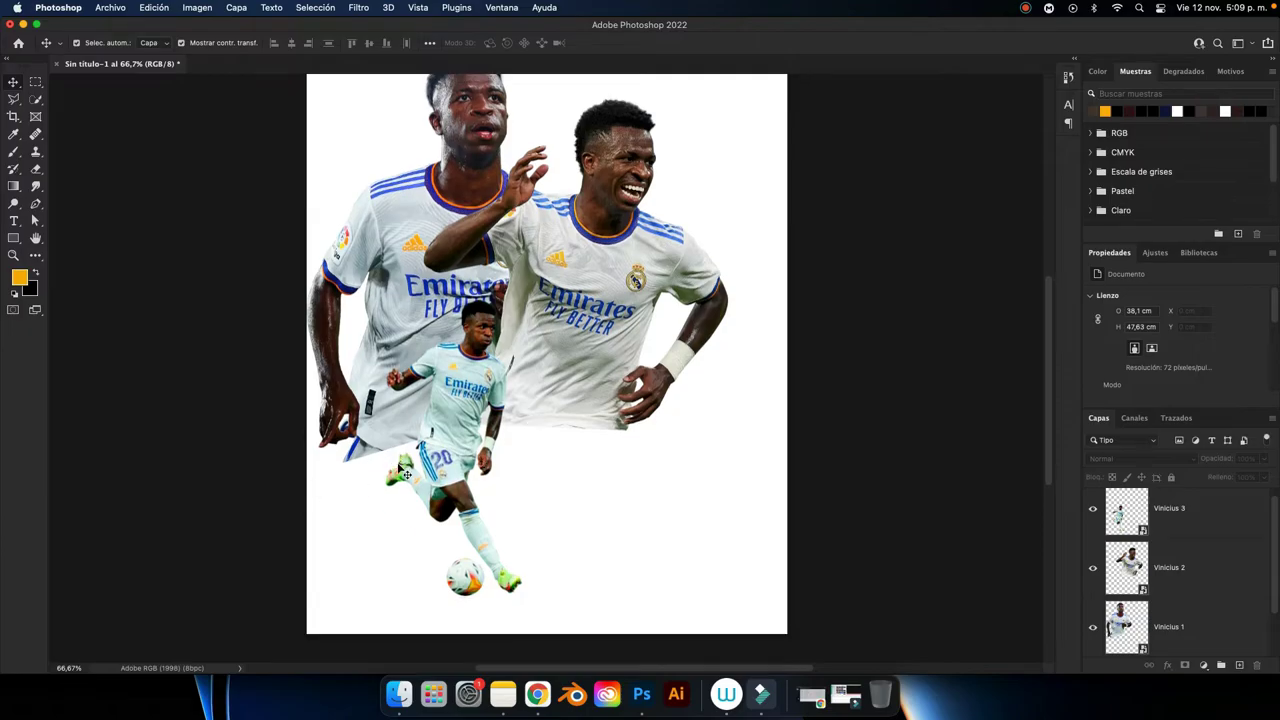
click(424, 226)
scroll(1190, 610, down, 1)
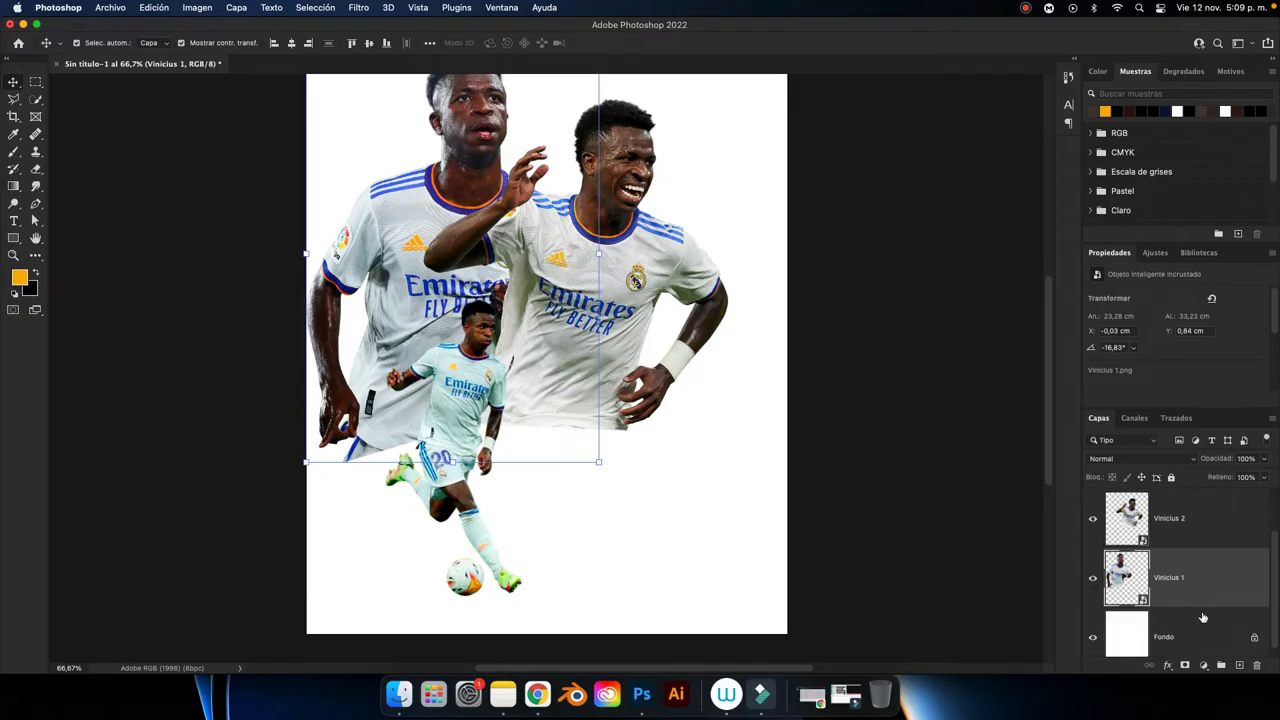
Add a layer mask to Vinicius 1 and browse the brush presets with the Brush tool.
click(1185, 665)
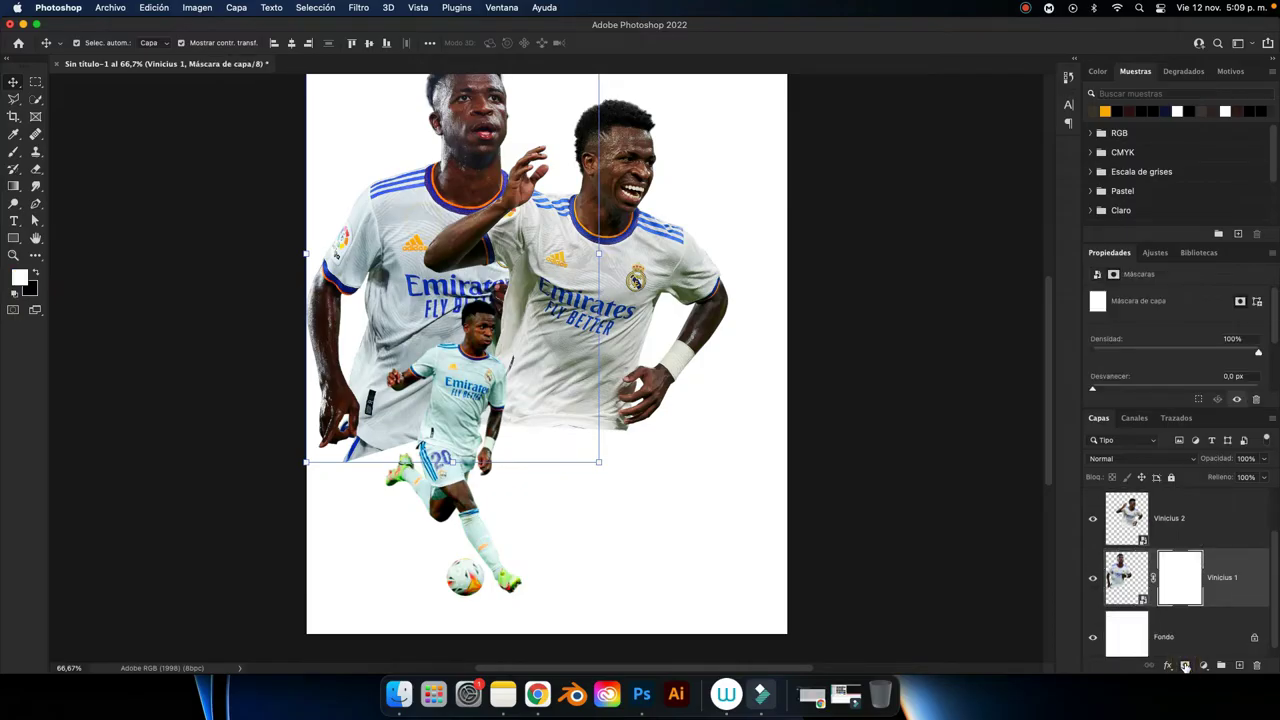
key(b)
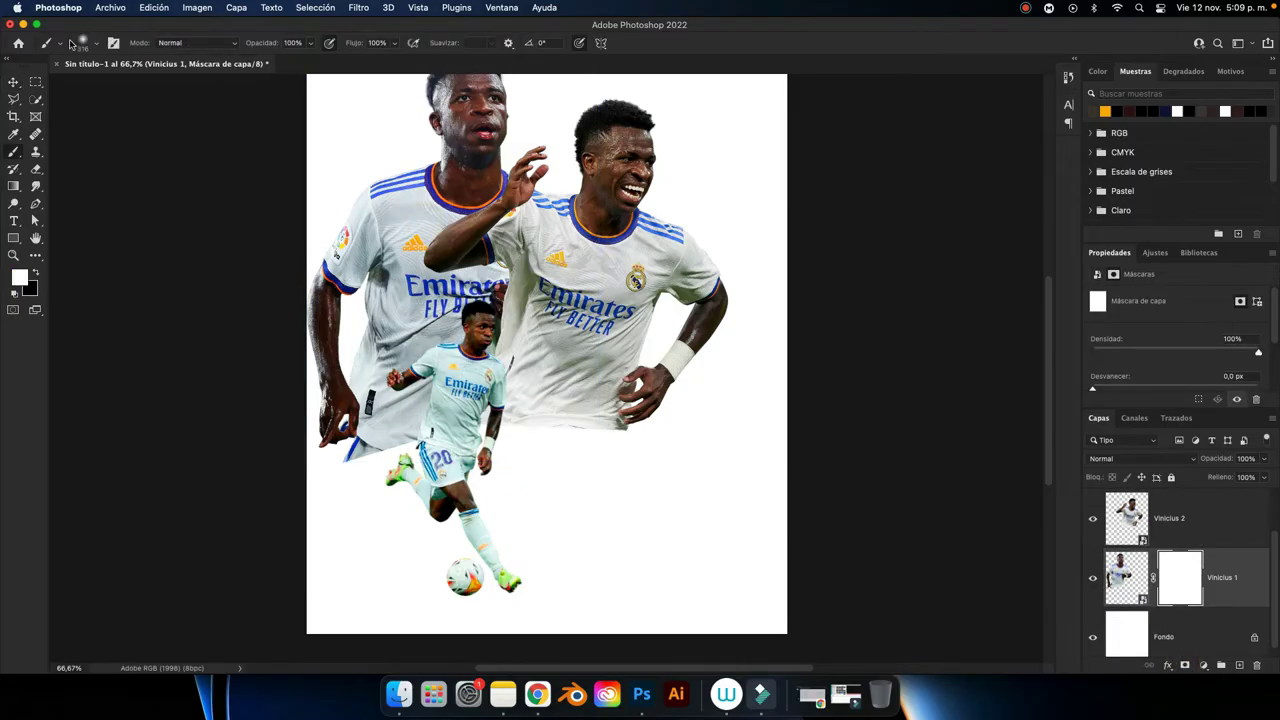
click(88, 42)
scroll(138, 175, right, 5)
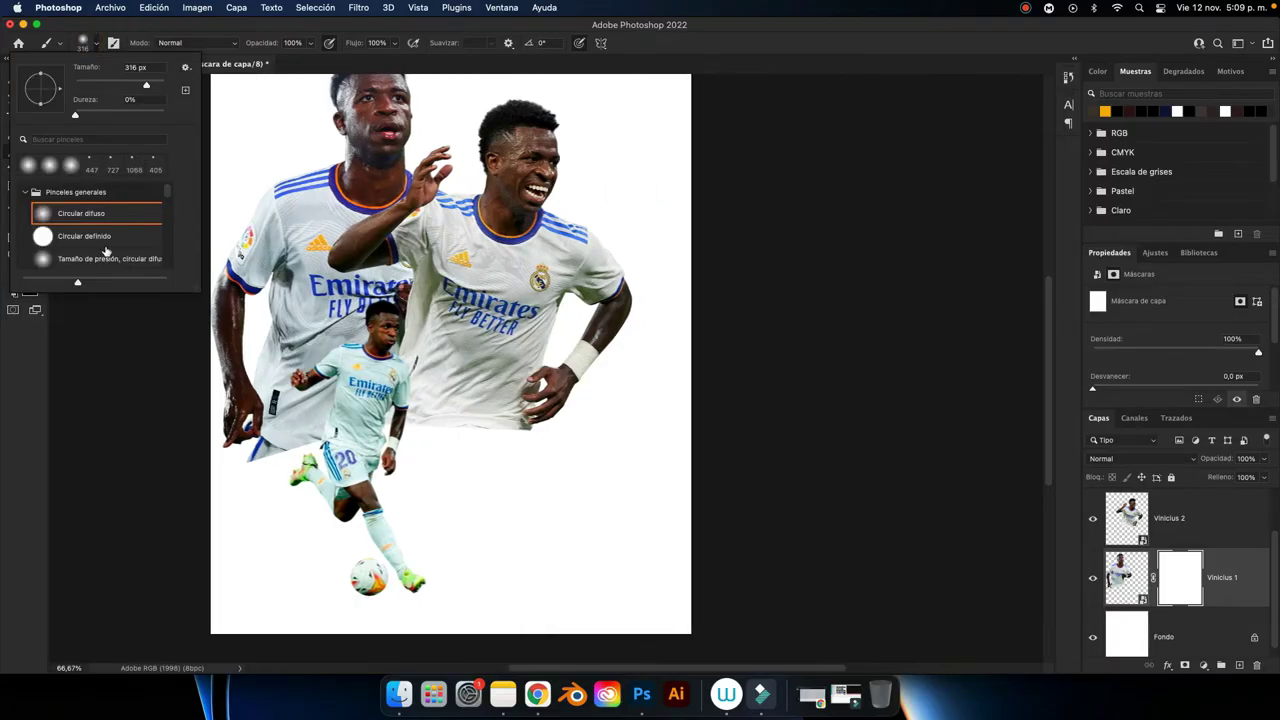
scroll(105, 247, down, 3)
scroll(105, 247, down, 3)
scroll(104, 246, down, 3)
scroll(103, 245, down, 3)
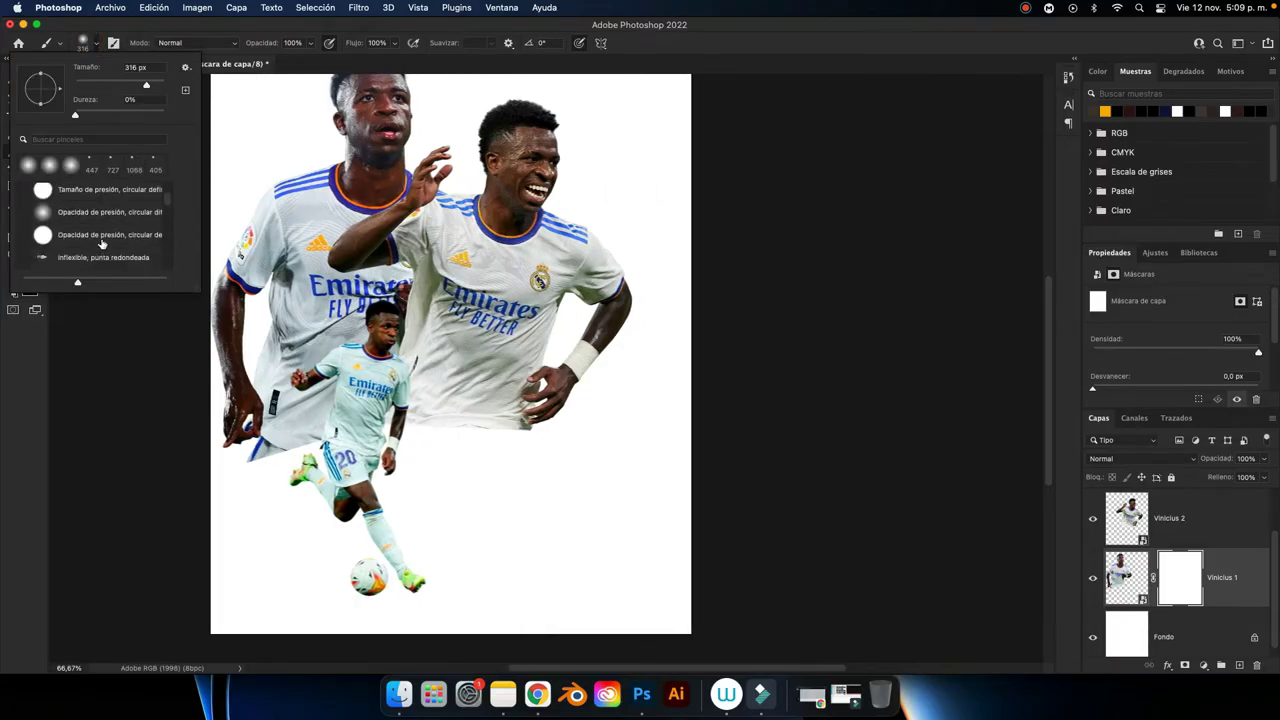
scroll(101, 243, down, 3)
scroll(101, 243, down, 3)
scroll(101, 243, down, 3)
scroll(102, 244, down, 3)
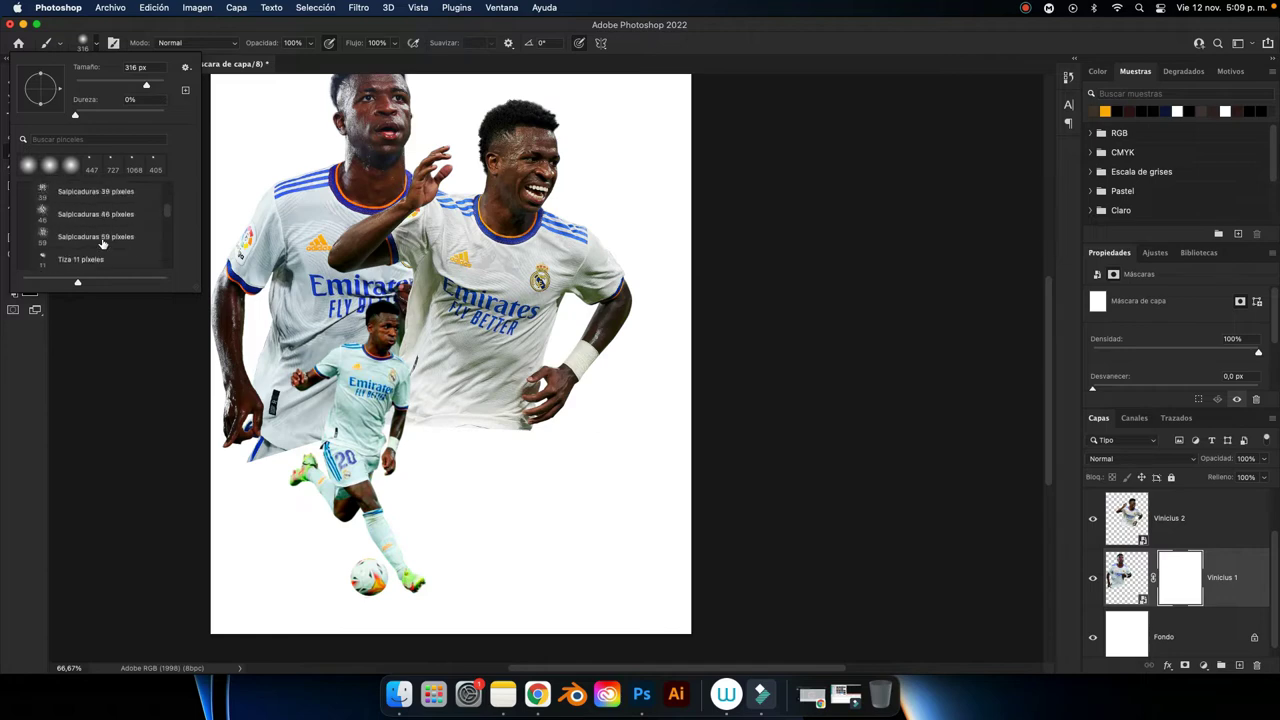
scroll(102, 244, down, 3)
scroll(102, 244, down, 3)
scroll(101, 244, down, 3)
scroll(100, 245, down, 3)
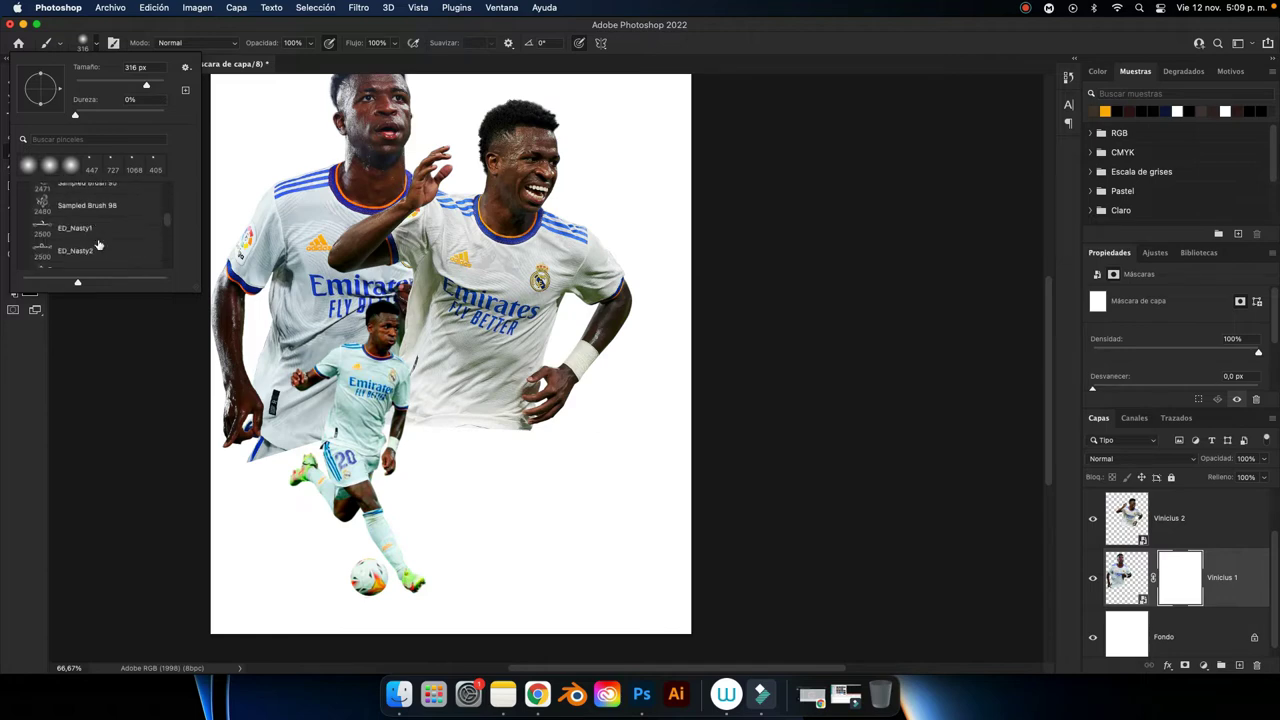
scroll(99, 245, down, 3)
scroll(99, 245, down, 3)
scroll(99, 245, down, 3)
scroll(98, 244, down, 3)
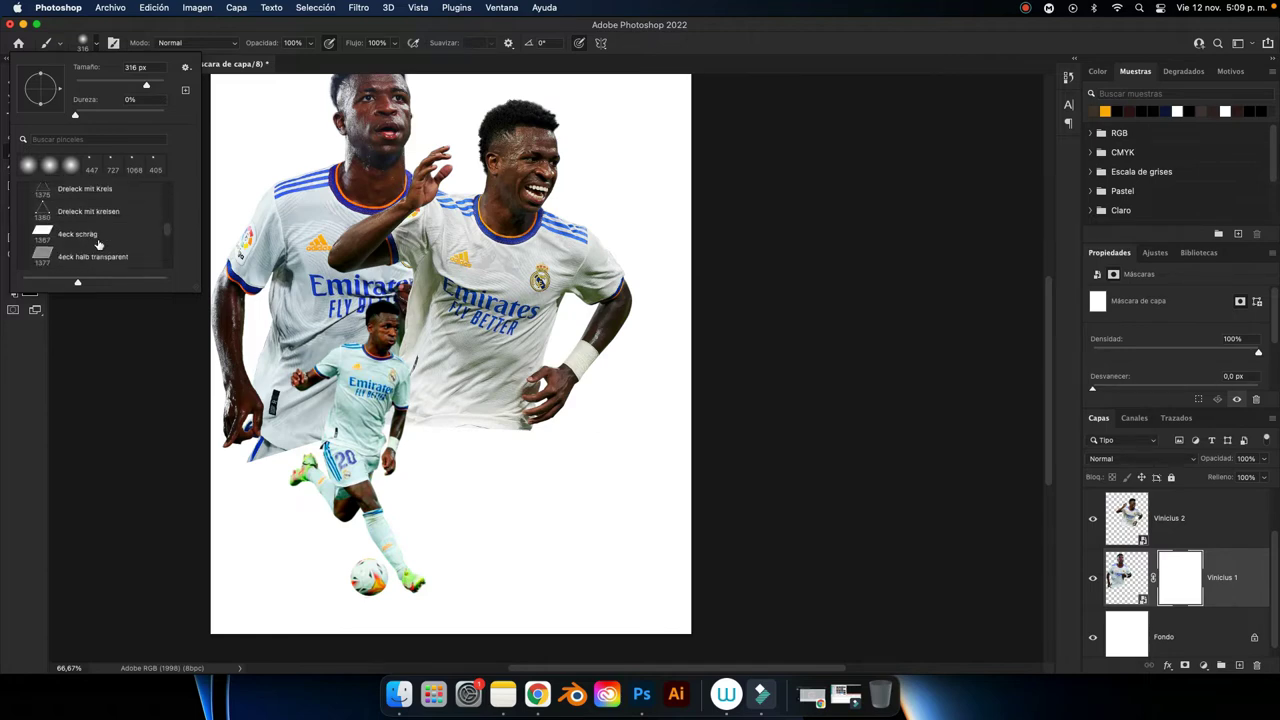
scroll(98, 244, down, 3)
scroll(98, 244, down, 3)
scroll(98, 244, down, 3)
scroll(98, 245, down, 3)
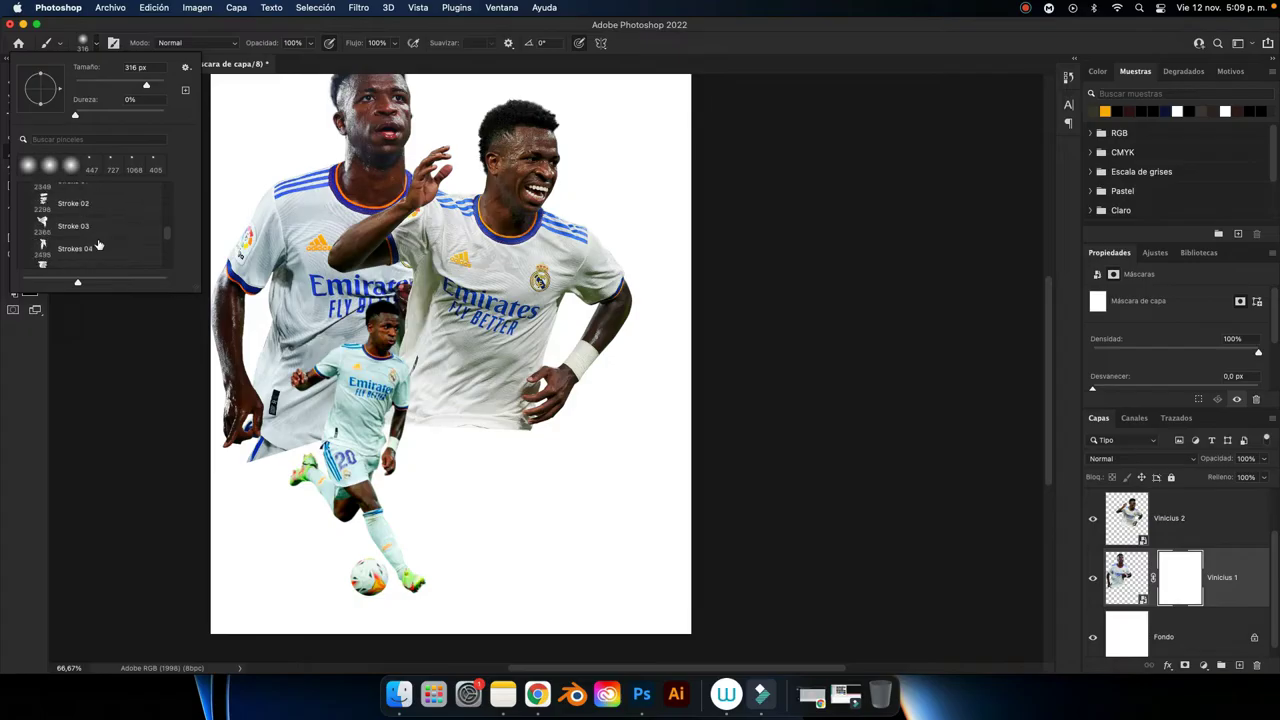
scroll(71, 232, up, 1)
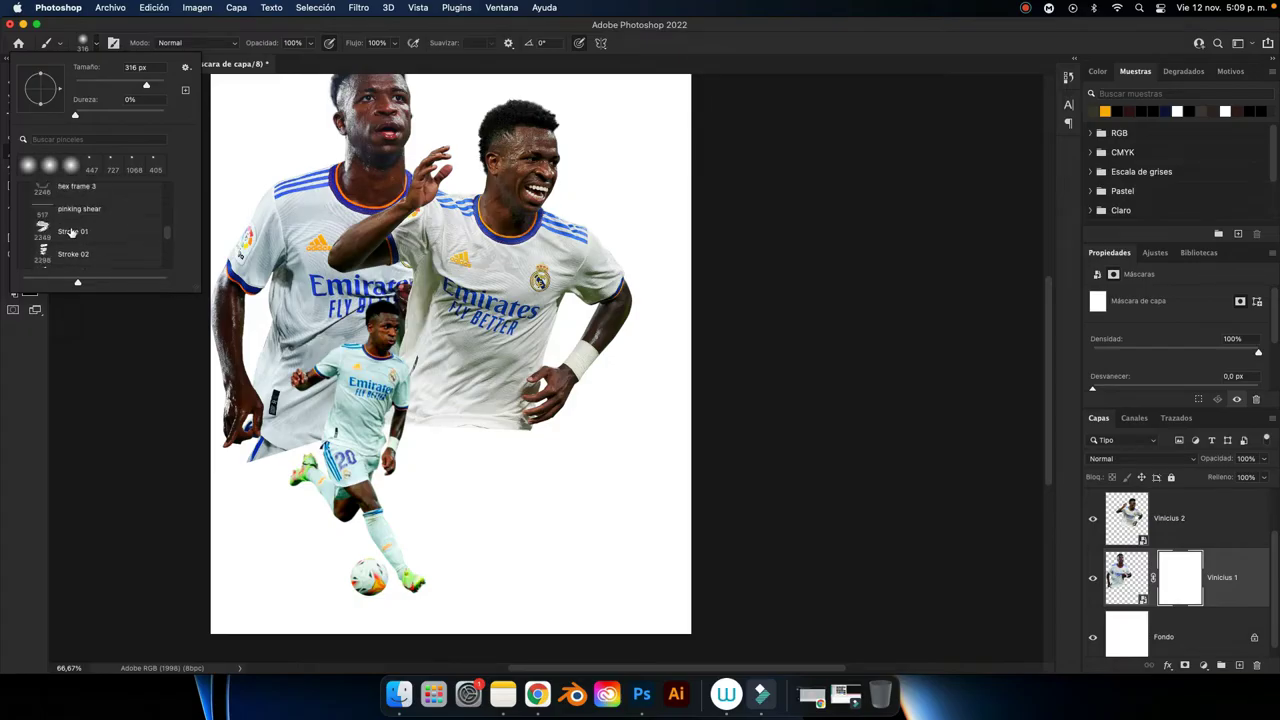
scroll(74, 252, down, 1)
scroll(79, 236, down, 1)
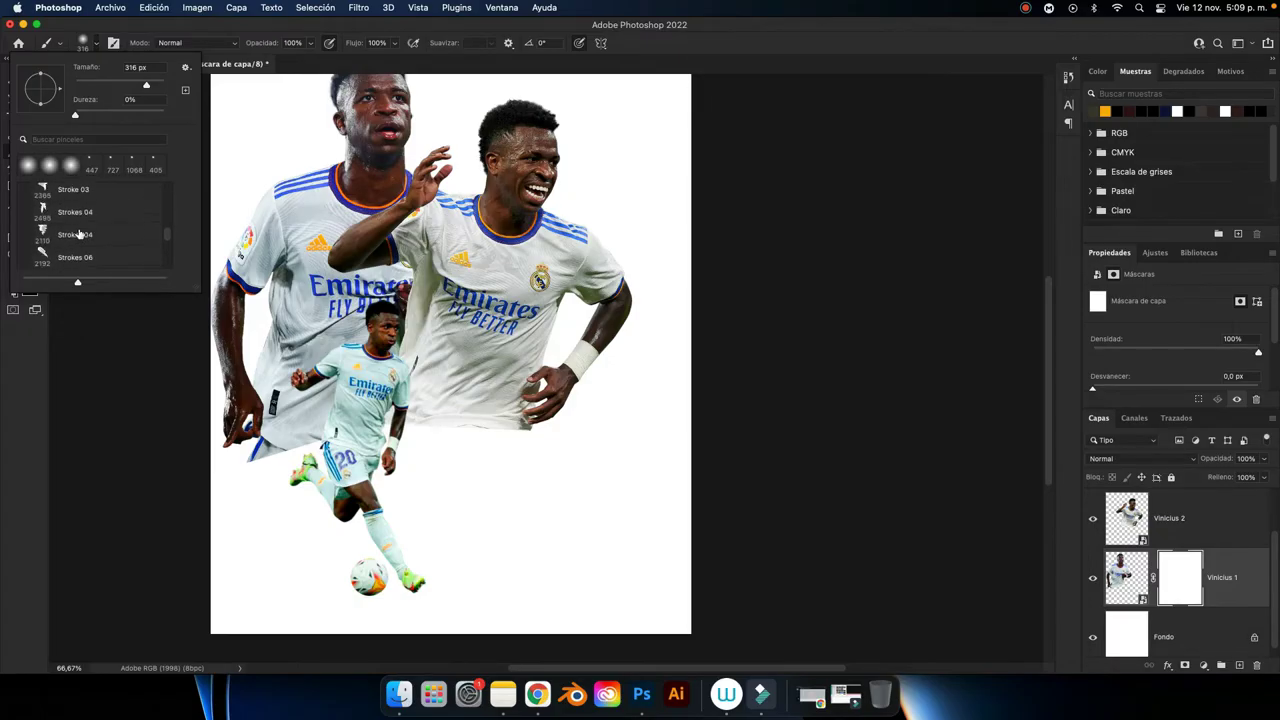
scroll(79, 234, down, 1)
With the Strokes 06 brush at 369 px and 54° angle, paint out the figure's lower edge.
click(79, 228)
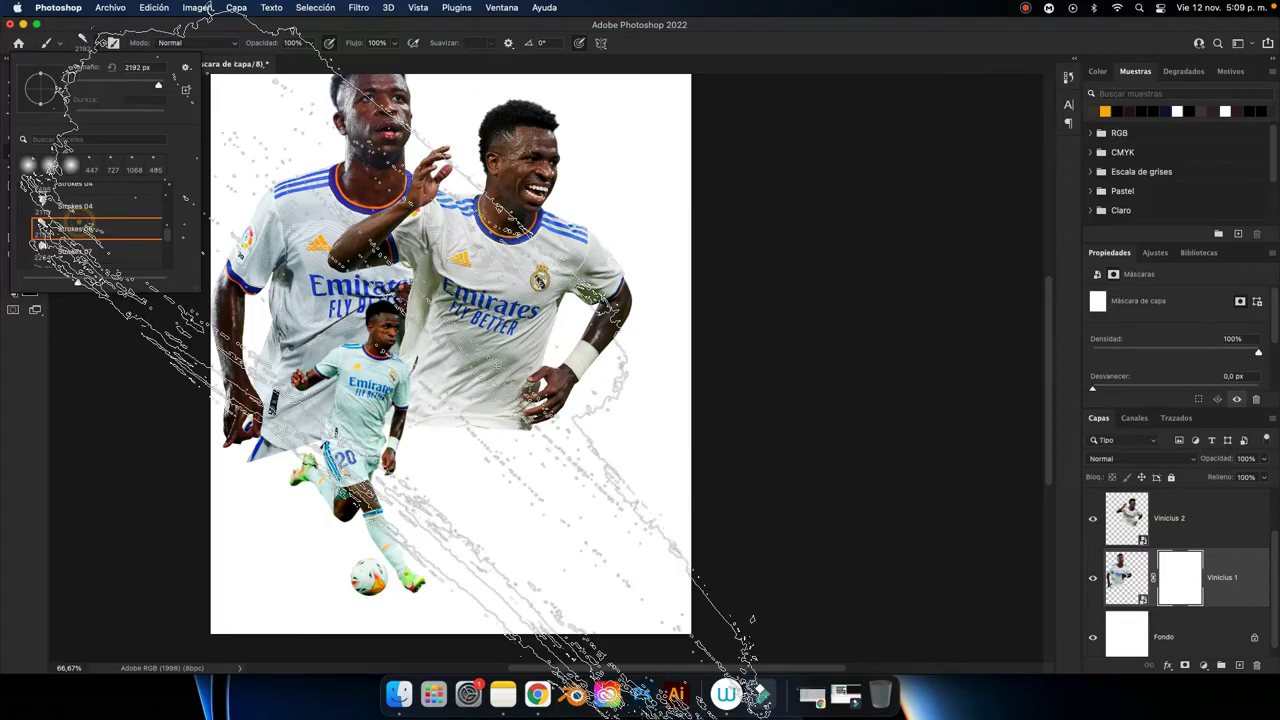
drag(143, 85, 149, 85)
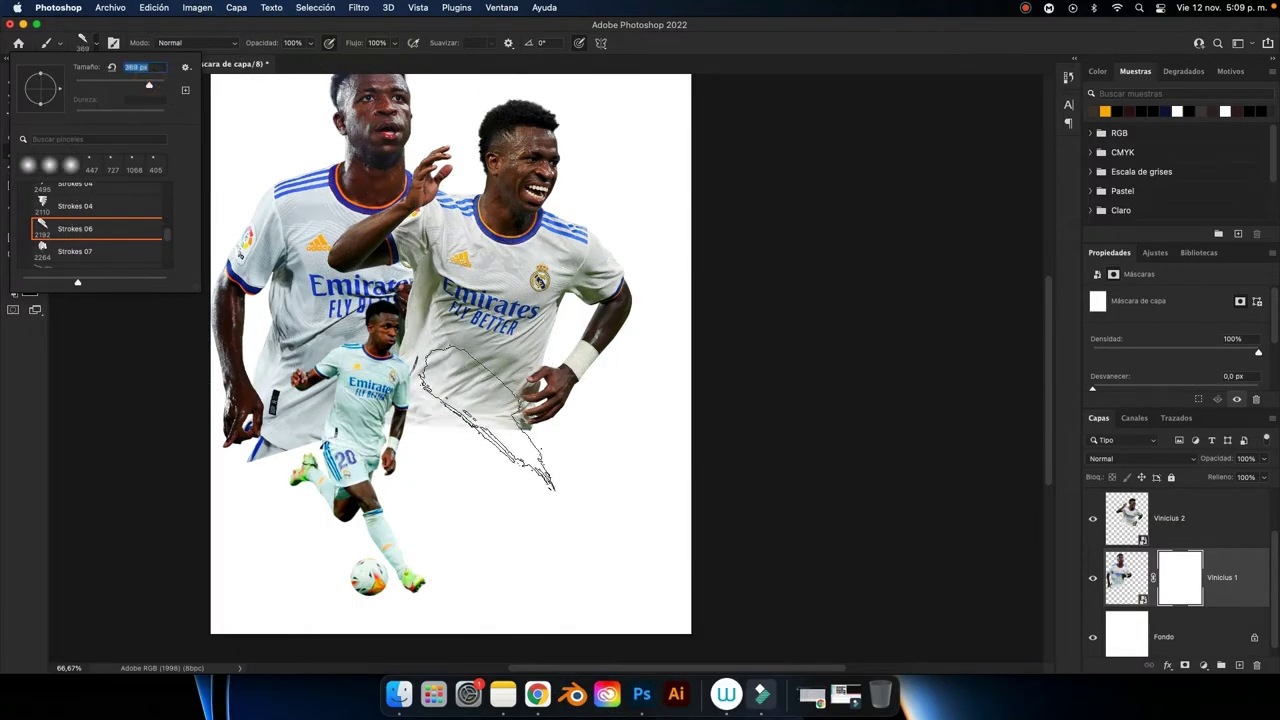
drag(55, 85, 49, 75)
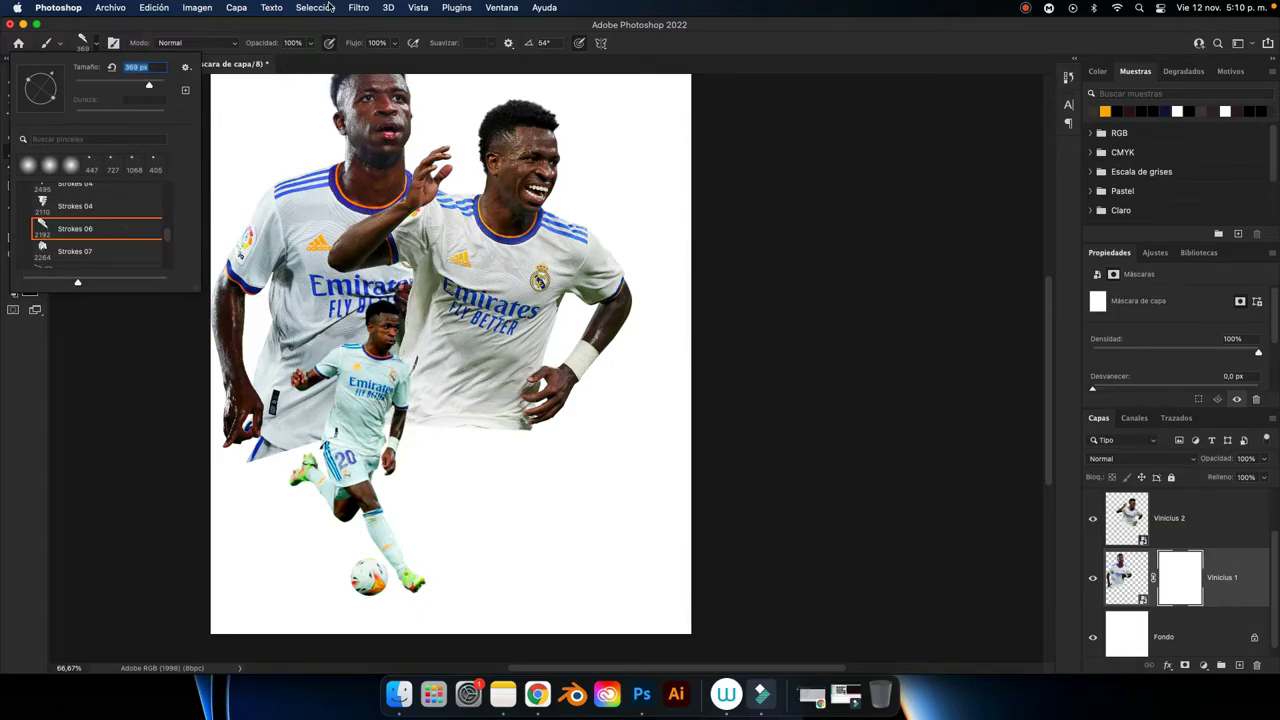
key(Return)
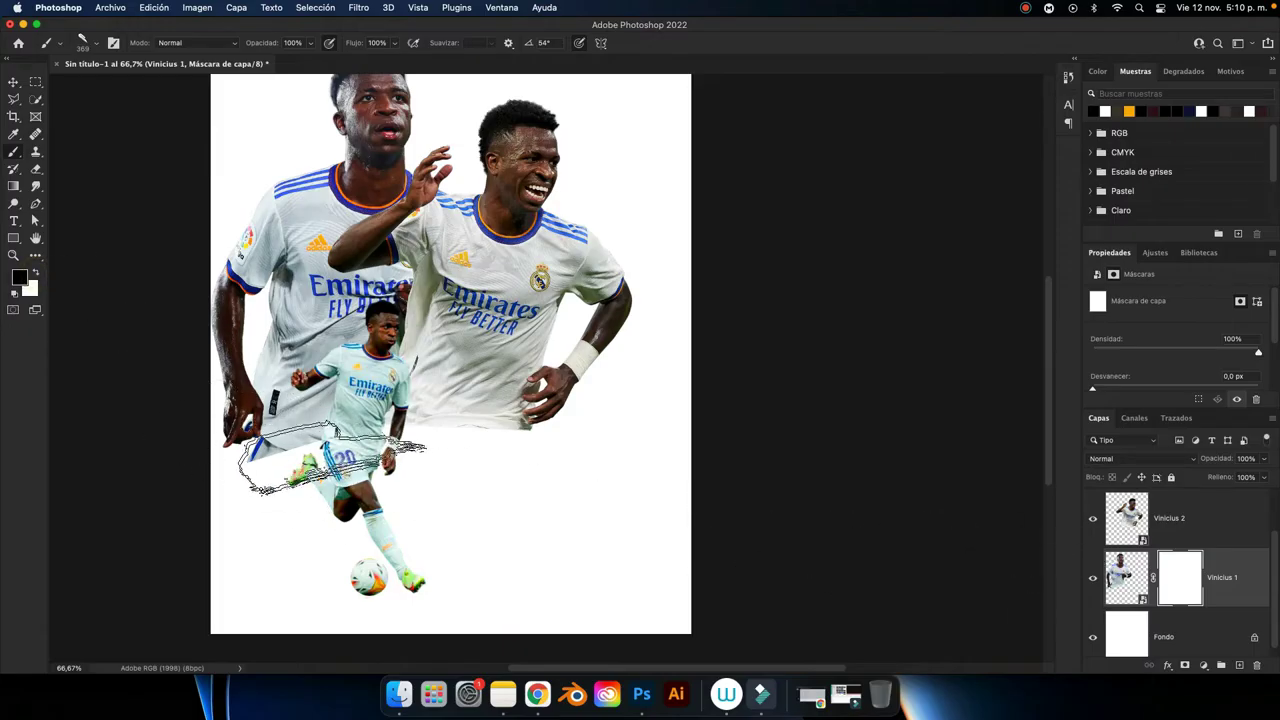
mouse_move(330, 462)
mouse_down()
mouse_move(426, 433)
mouse_move(320, 478)
mouse_up()
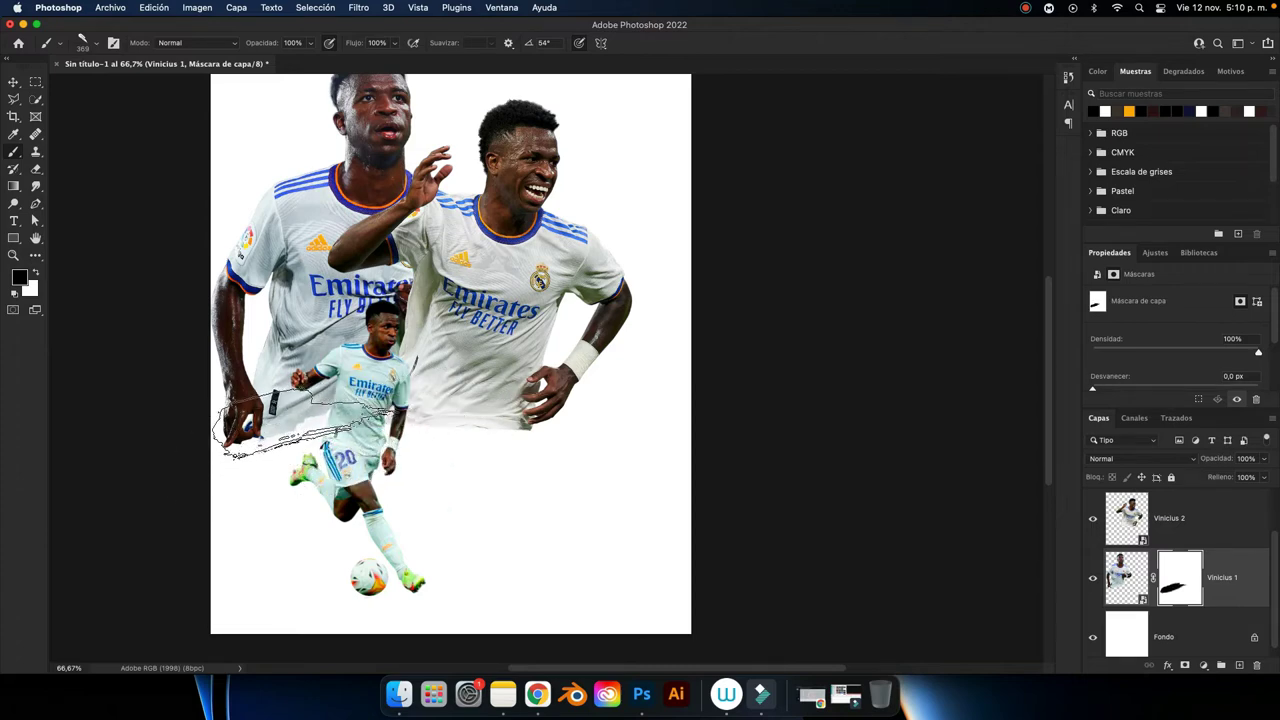
scroll(1199, 545, up, 2)
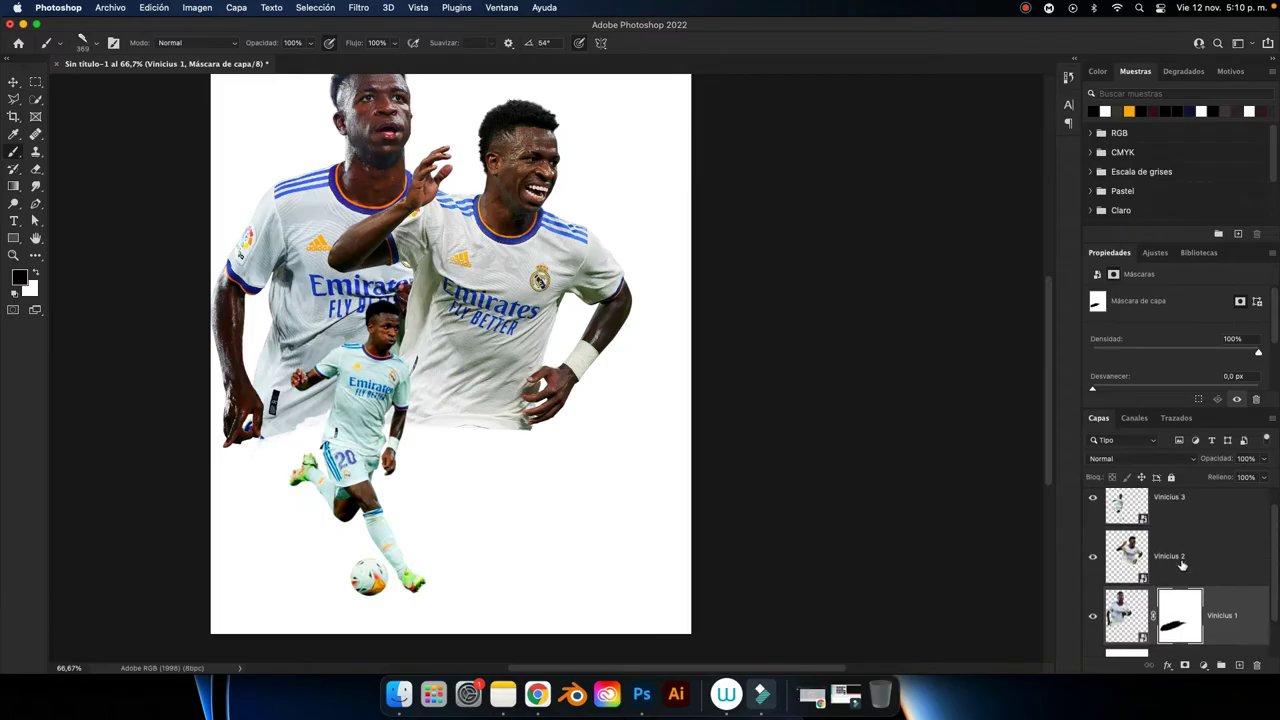
Add a layer mask to Vinicius 2 and brush away its bottom edge in black.
click(1181, 565)
click(1184, 666)
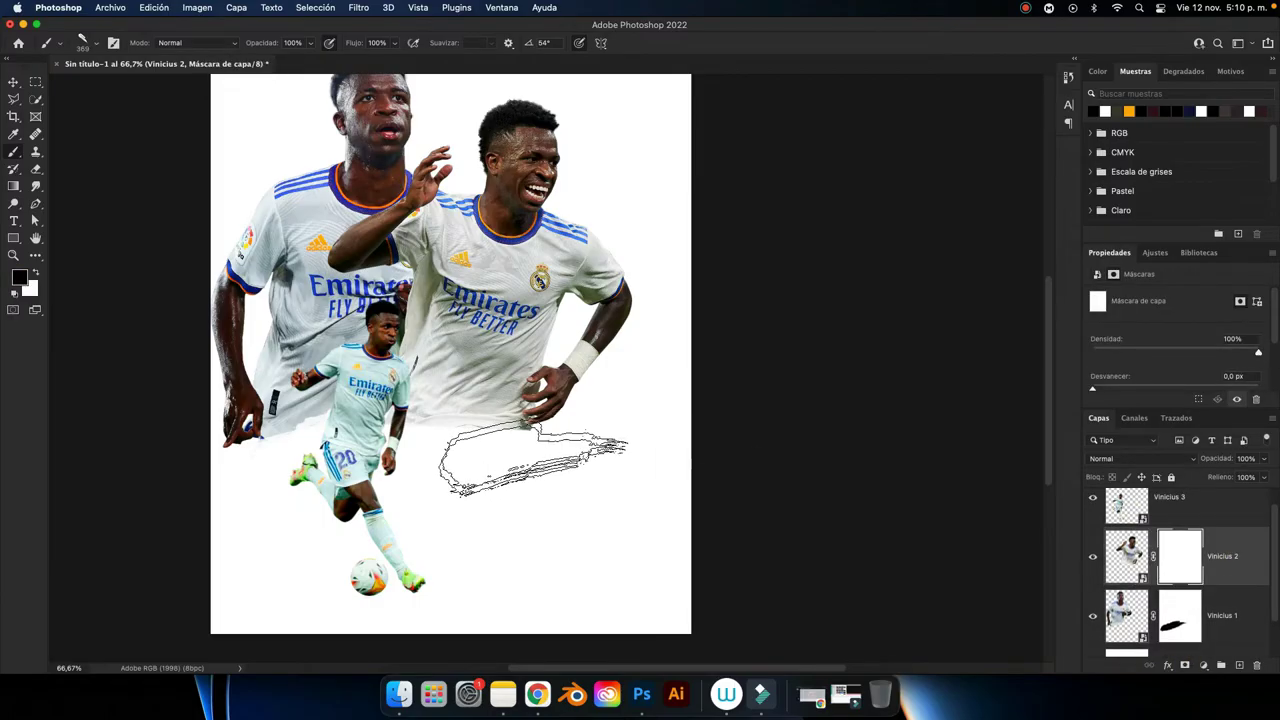
click(538, 455)
drag(538, 455, 417, 451)
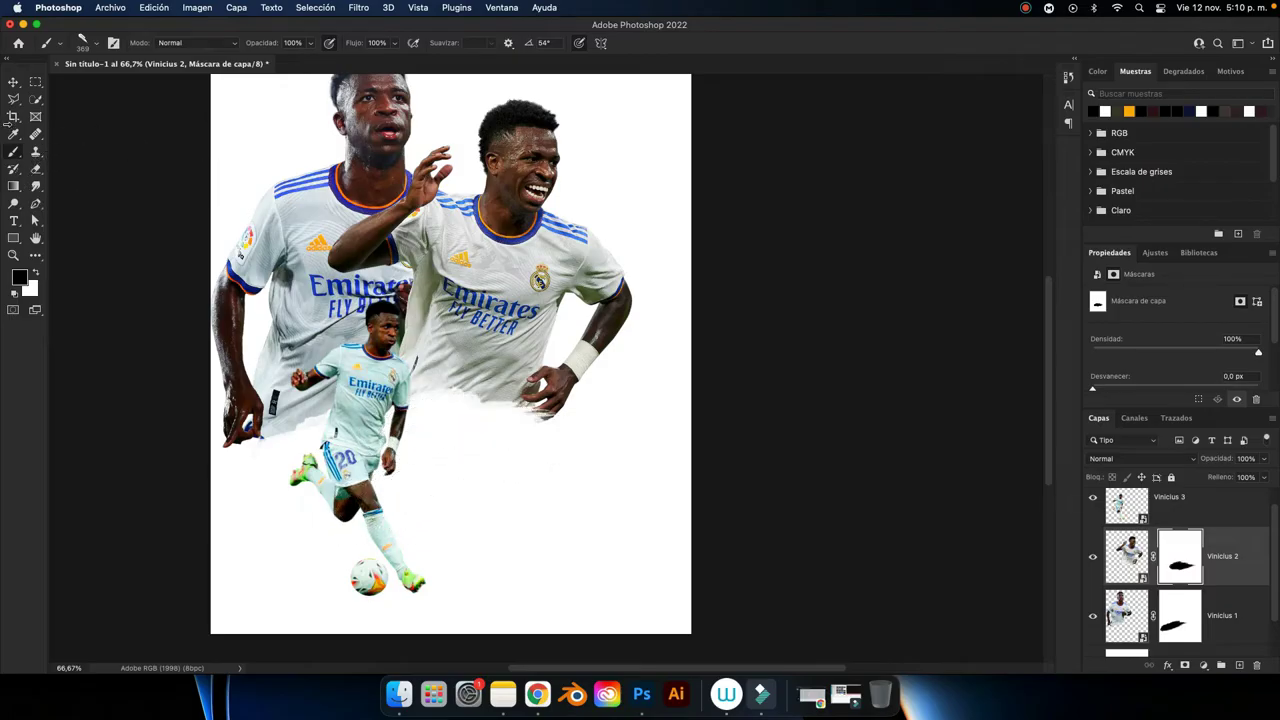
click(13, 82)
click(791, 262)
Create a new empty layer above Vinicius 2 and begin renaming it Sombra V3.
key(ctrl+minus)
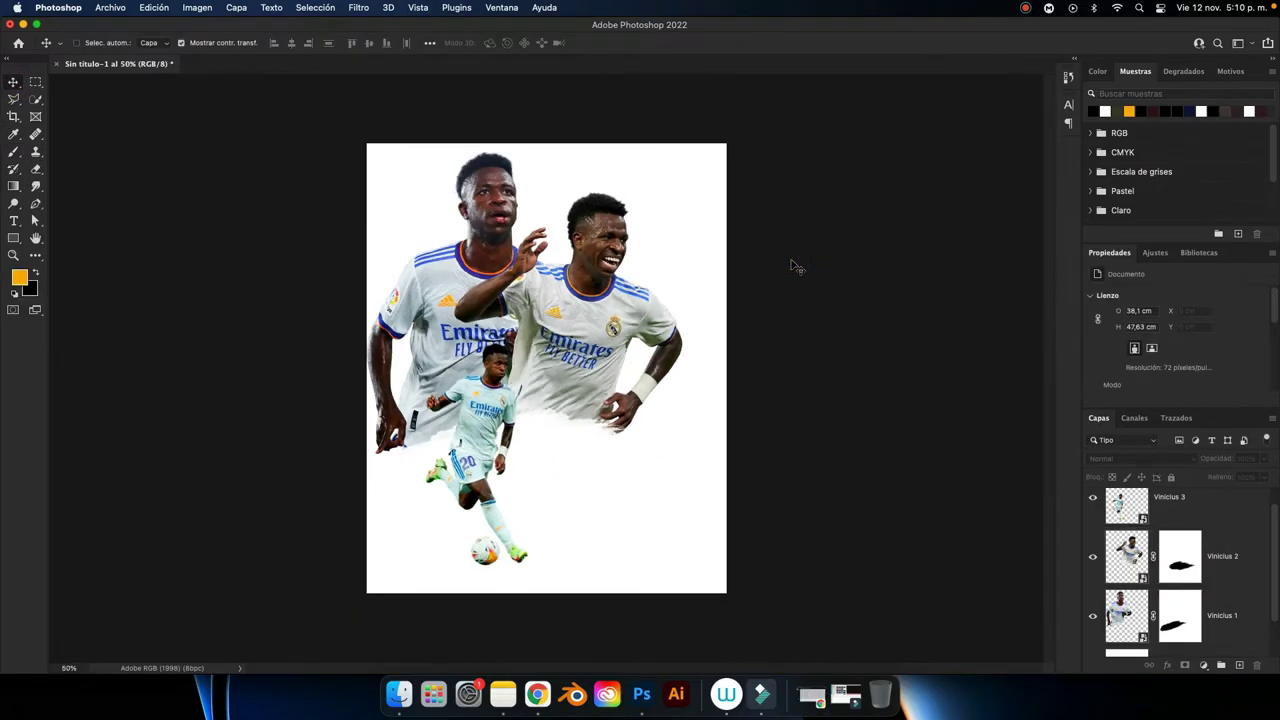
key(ctrl+plus)
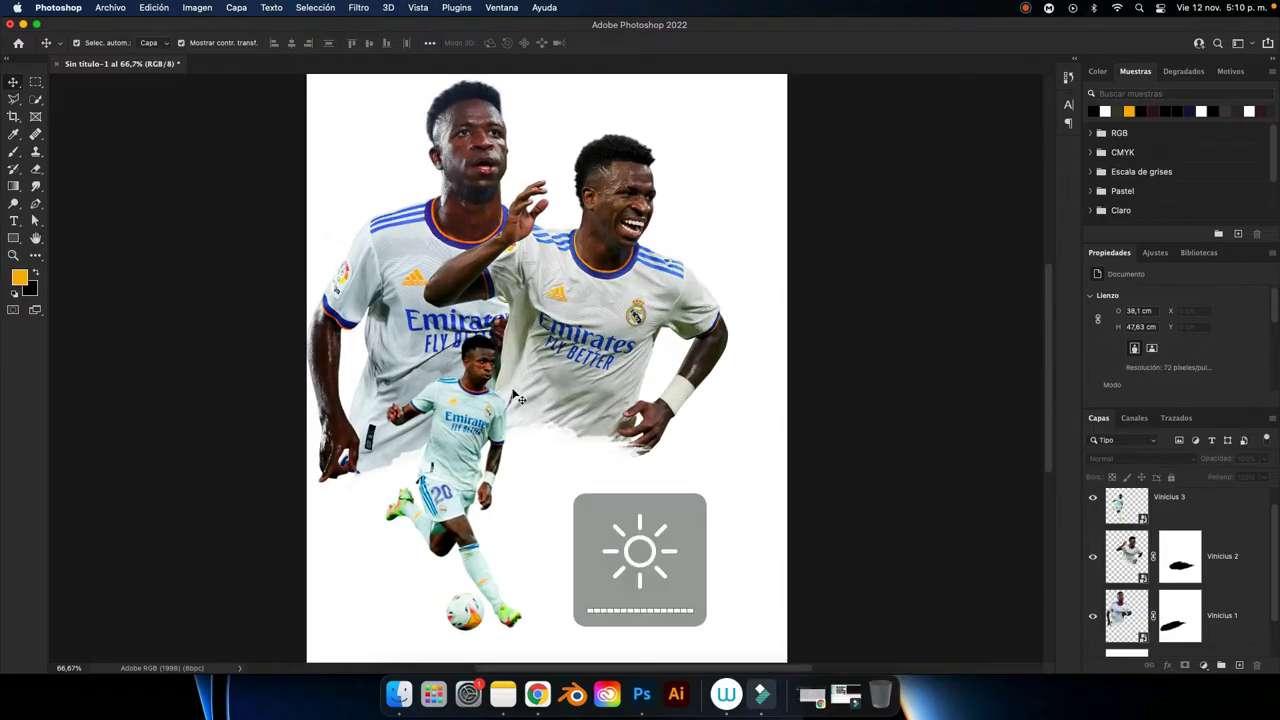
click(487, 410)
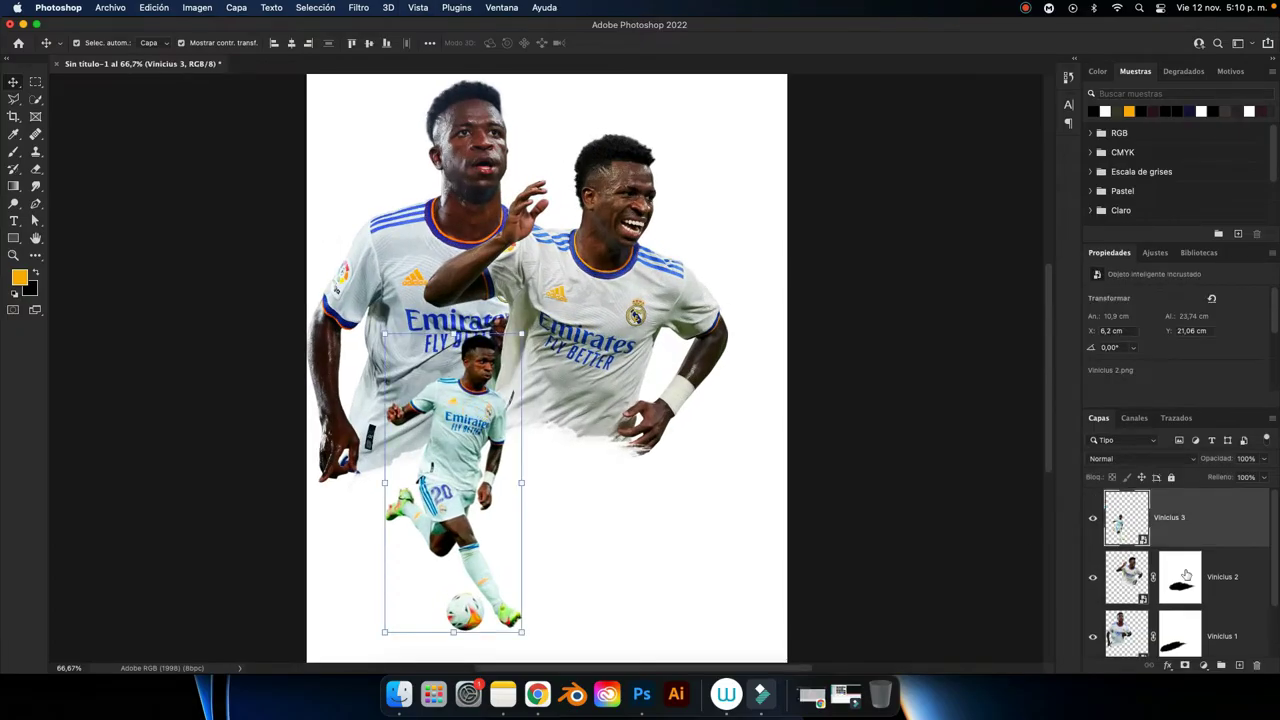
scroll(1190, 560, down, 2)
click(1224, 541)
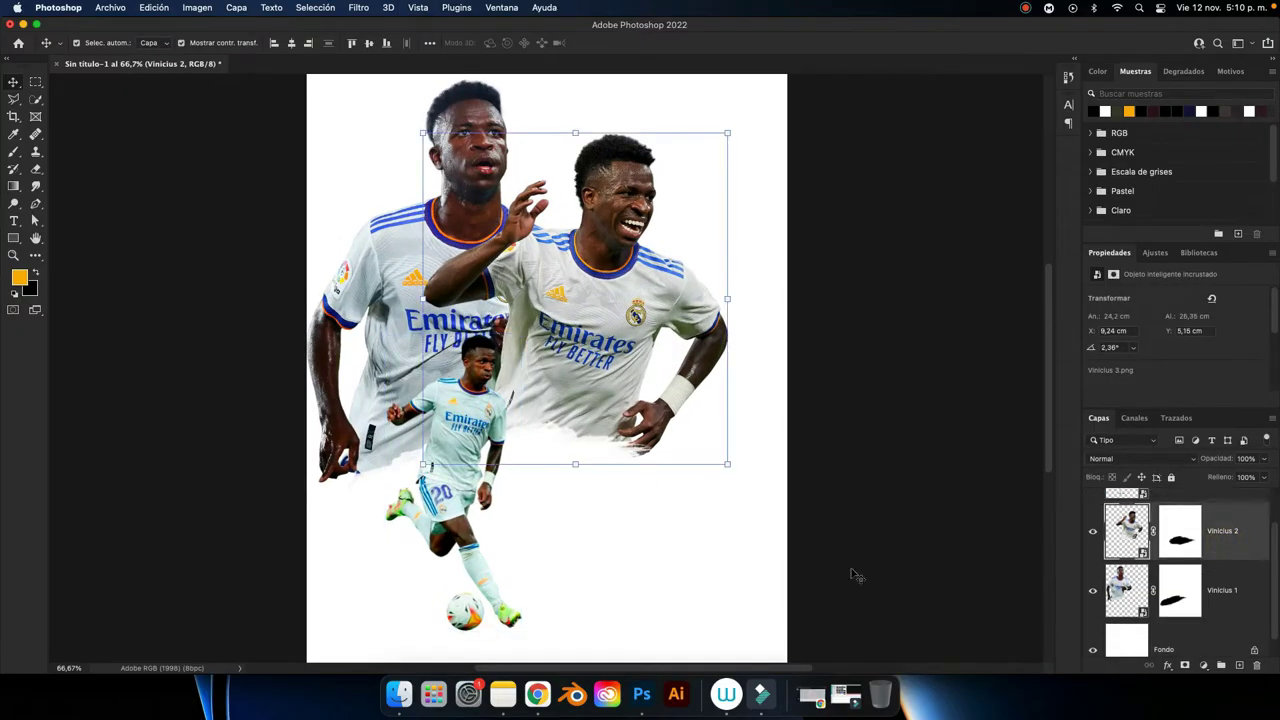
click(1240, 666)
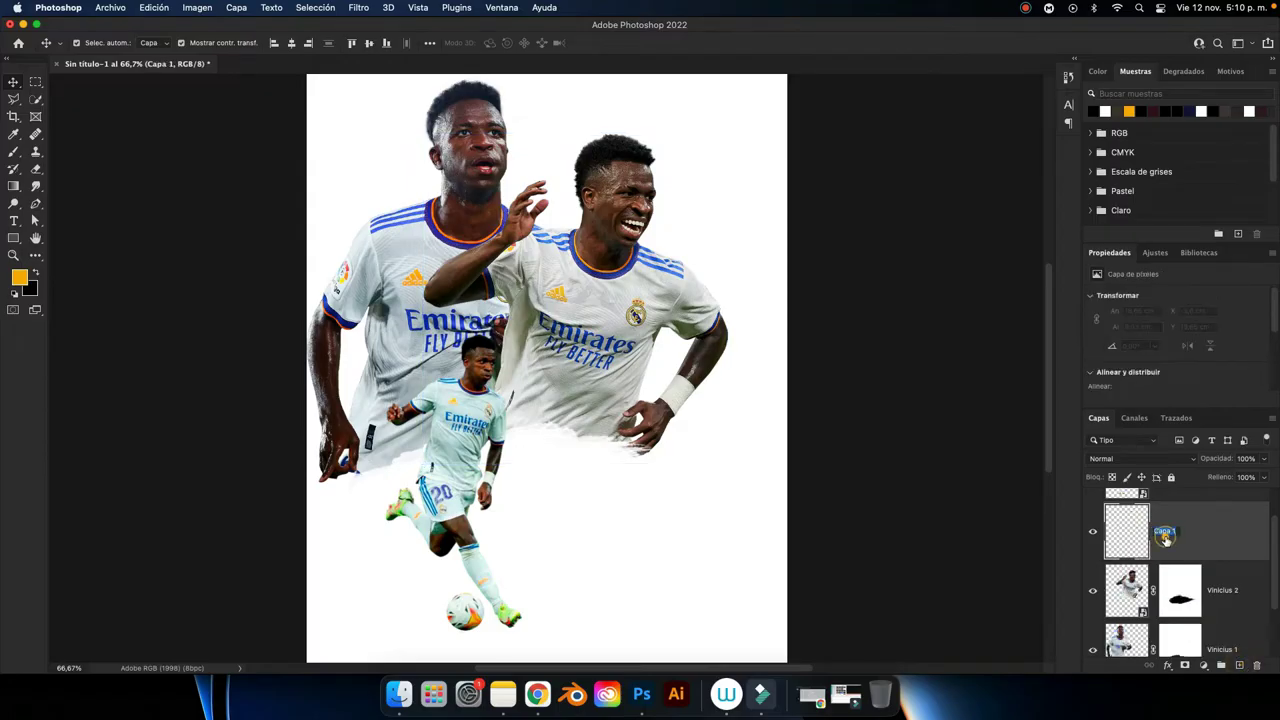
double_click(1165, 537)
text(Sombra V3)
Name the layer Sombra V3 and set up a soft, flattened round brush at 88 px.
key(Return)
scroll(1175, 545, up, 1)
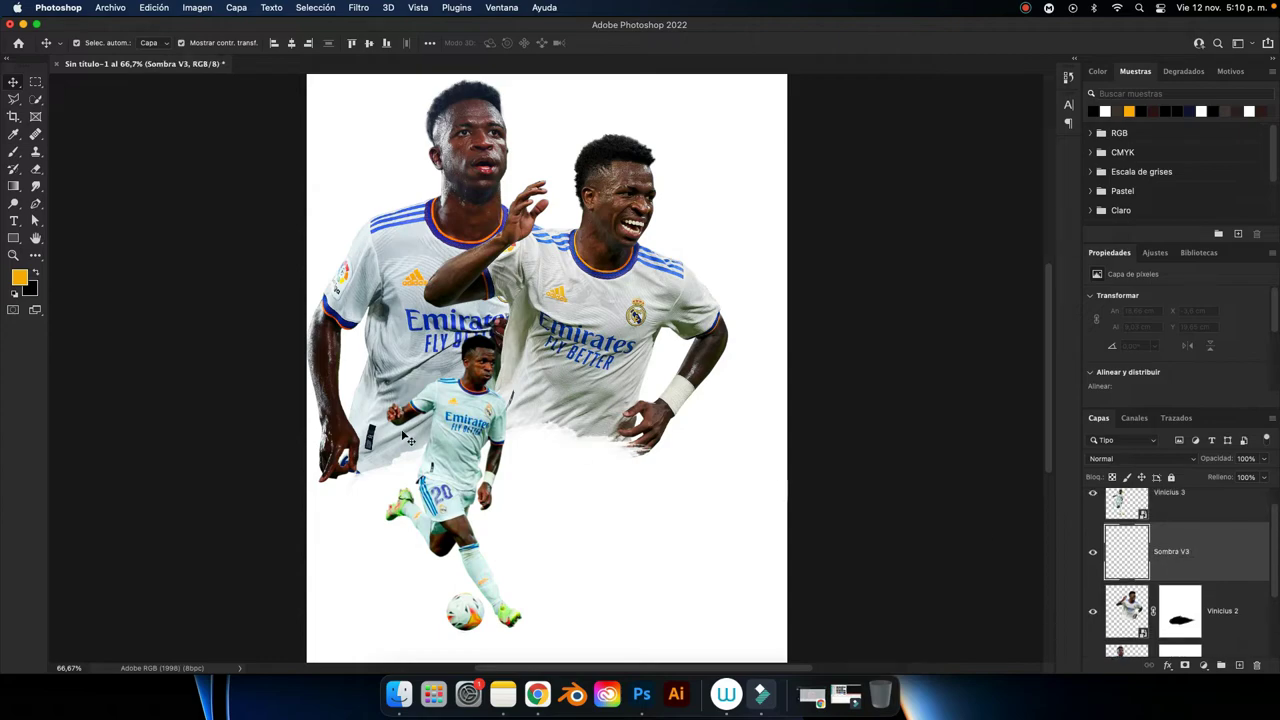
scroll(404, 436, up, 1)
scroll(404, 436, up, 3)
scroll(405, 438, up, 2)
scroll(405, 438, down, 2)
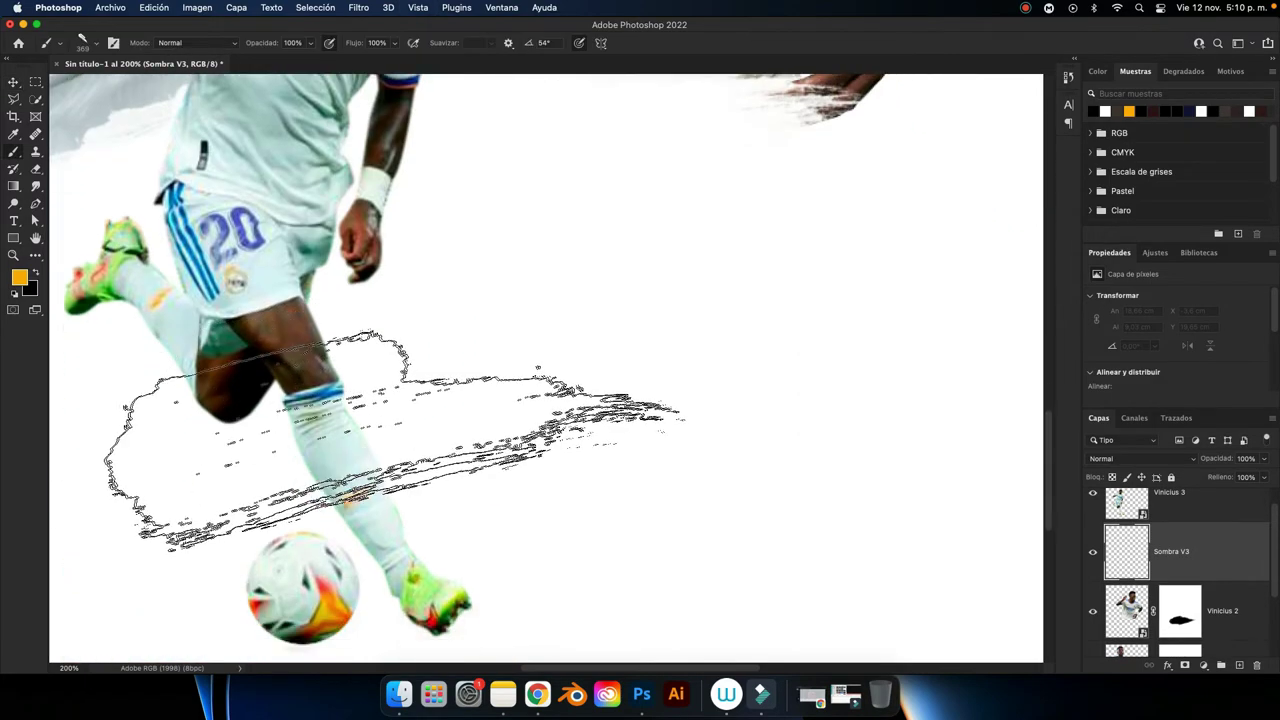
scroll(405, 438, down, 4)
scroll(405, 438, left, 5)
key(b)
click(84, 45)
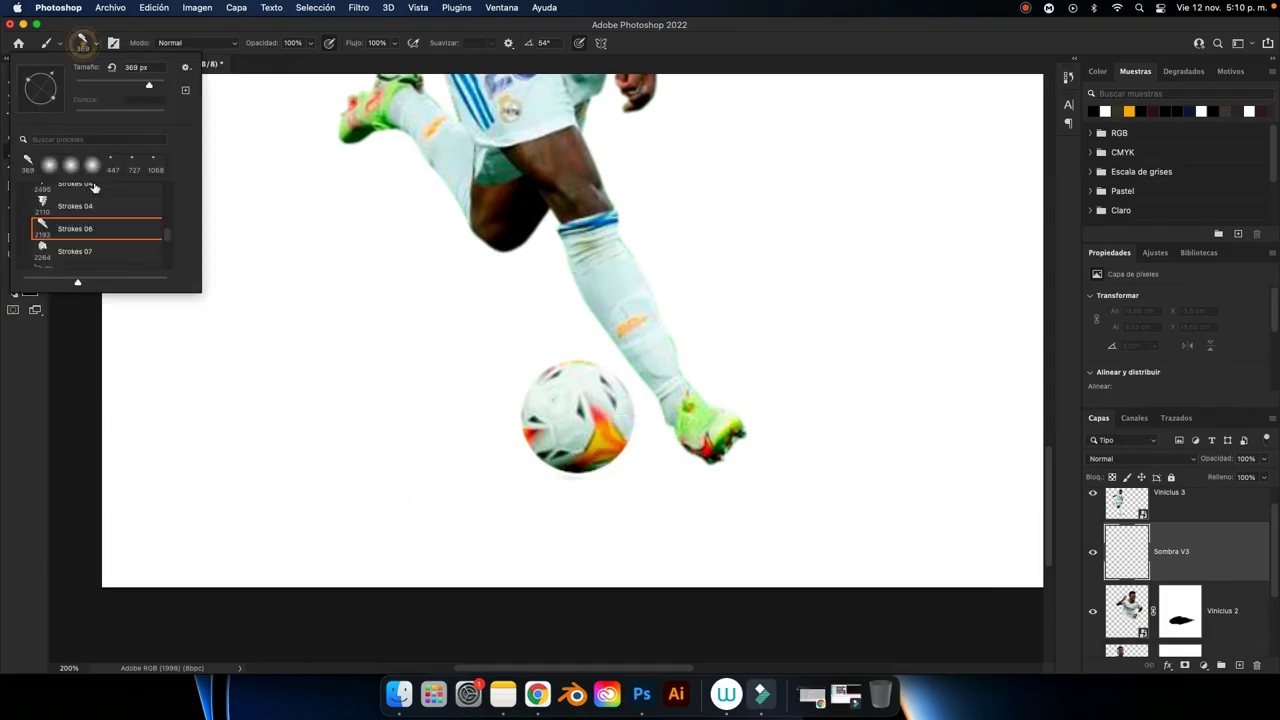
click(50, 166)
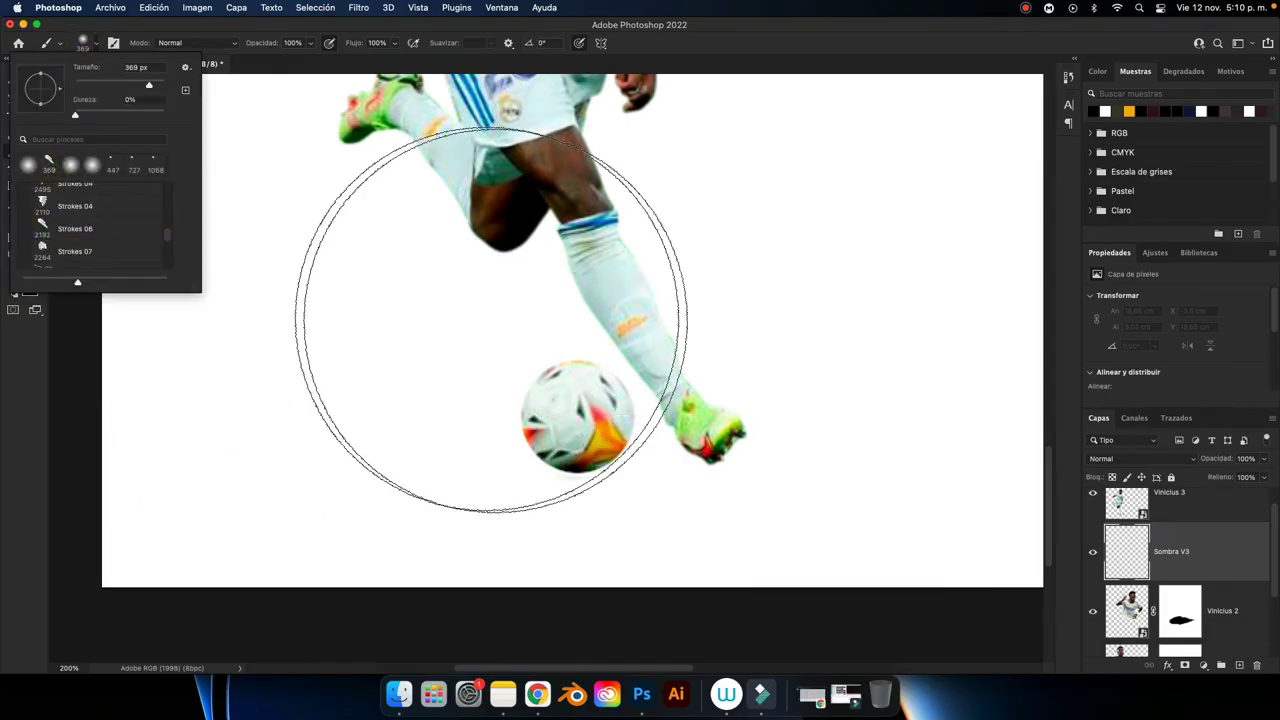
drag(40, 76, 40, 87)
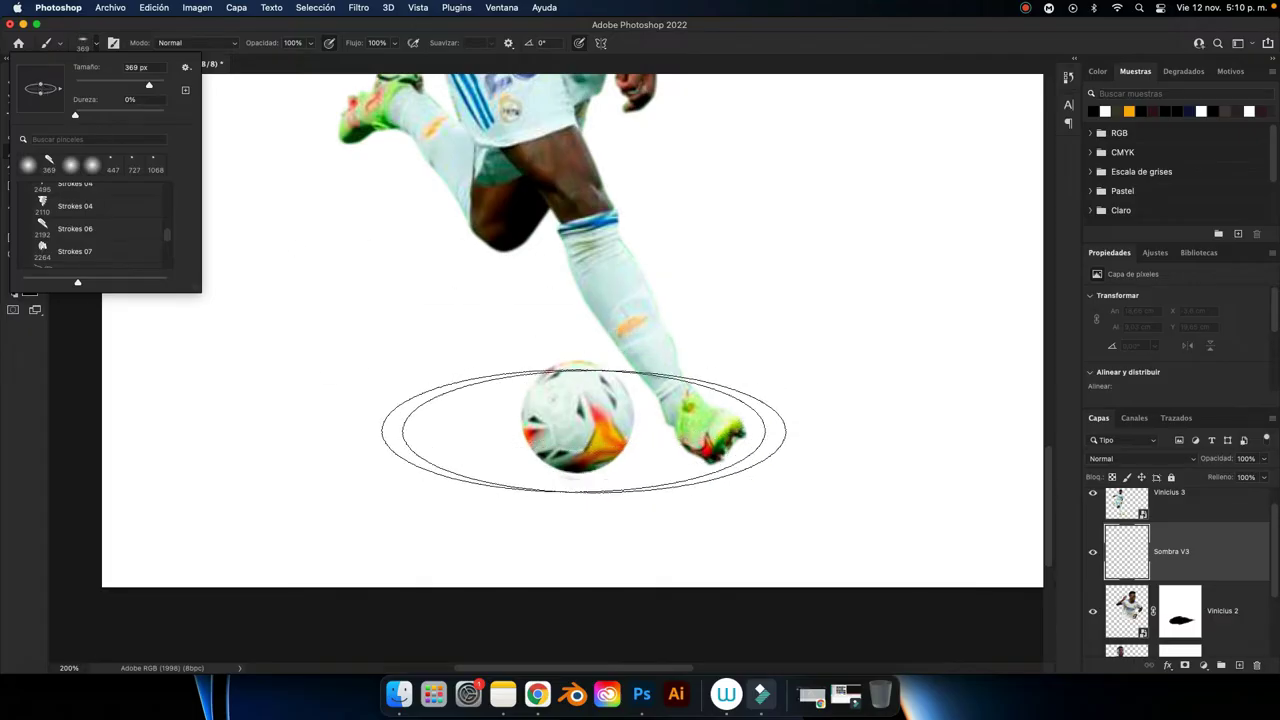
click(115, 85)
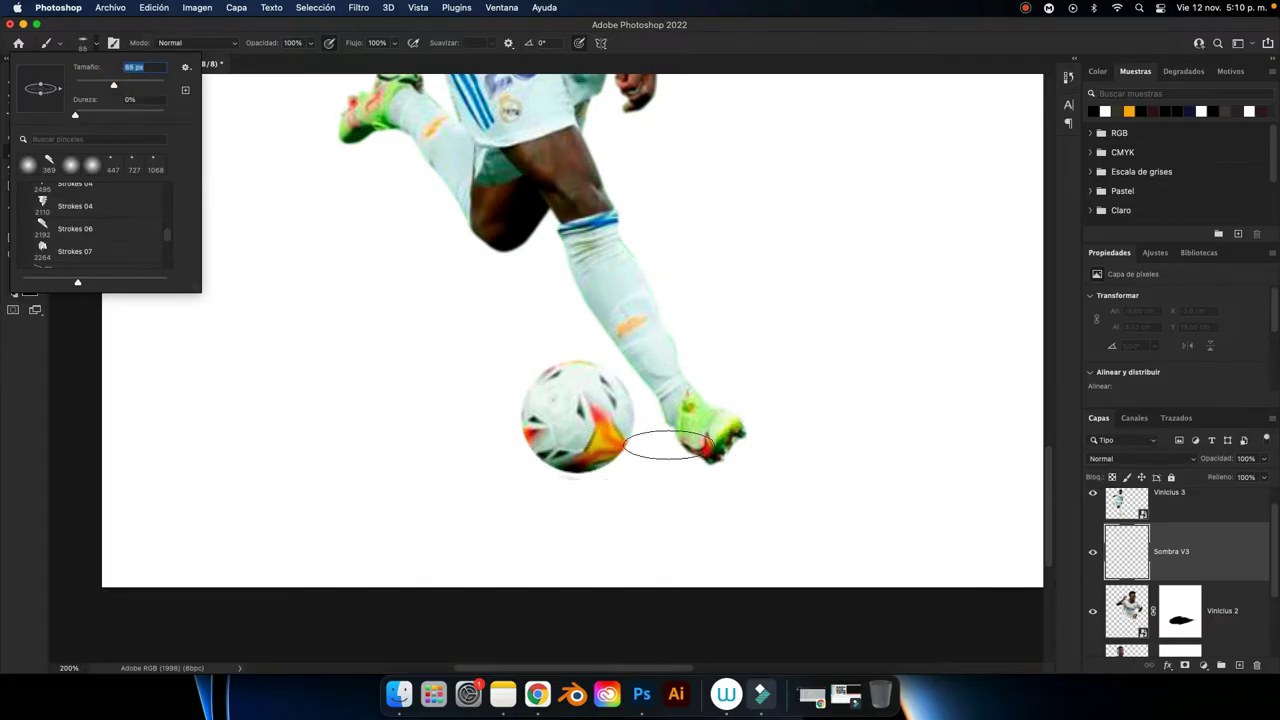
drag(42, 89, 41, 87)
click(695, 50)
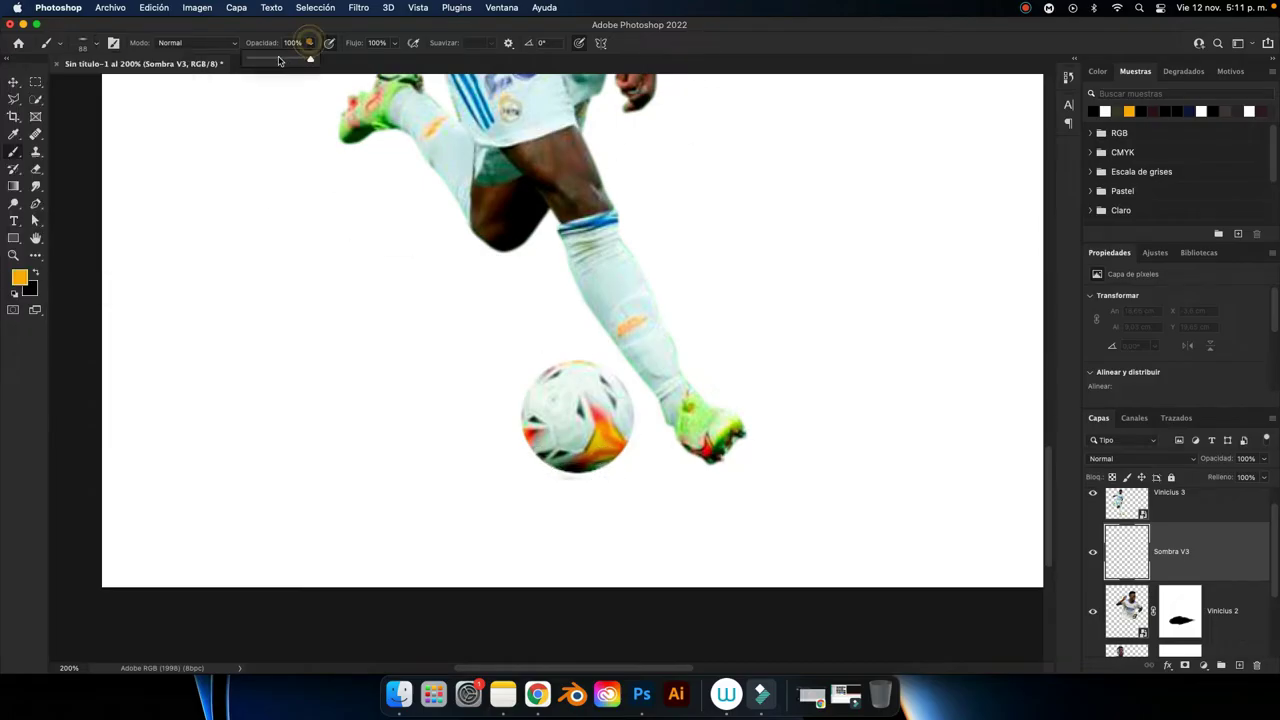
At 47% opacity and 62% flow, paint black shadows under the ball and player's foot.
drag(310, 44, 277, 58)
click(394, 44)
click(372, 61)
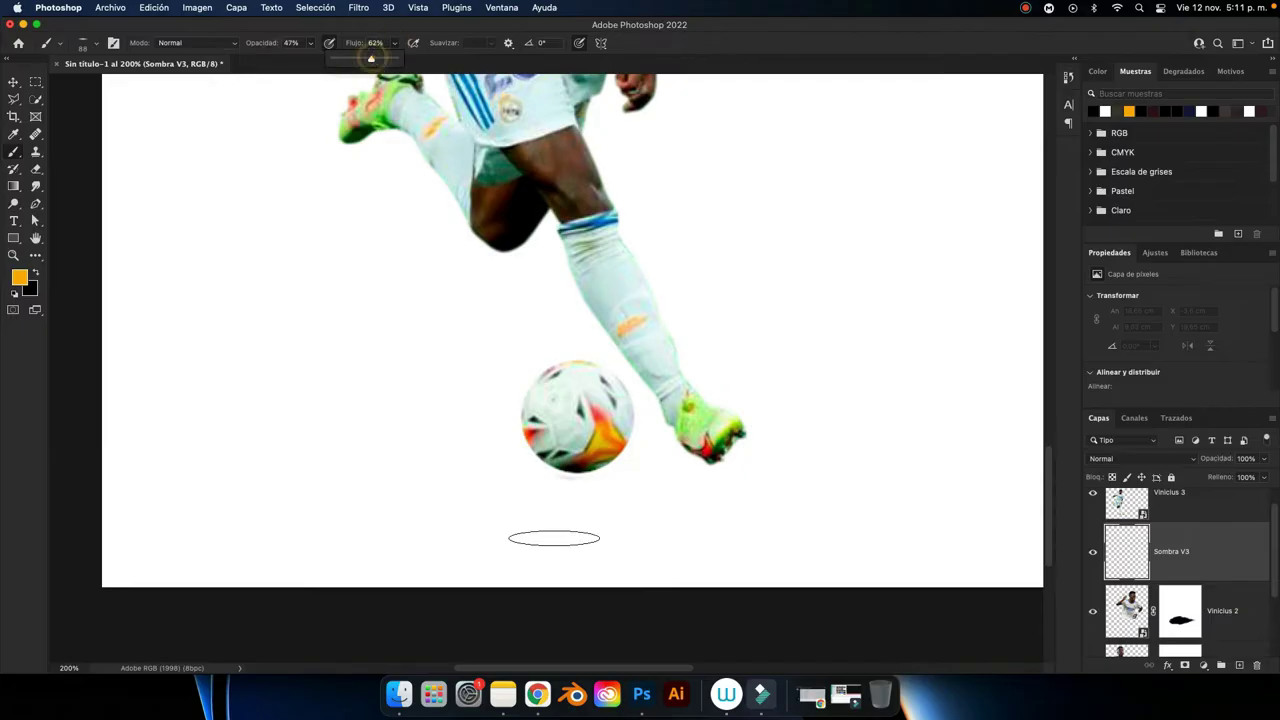
drag(580, 477, 551, 473)
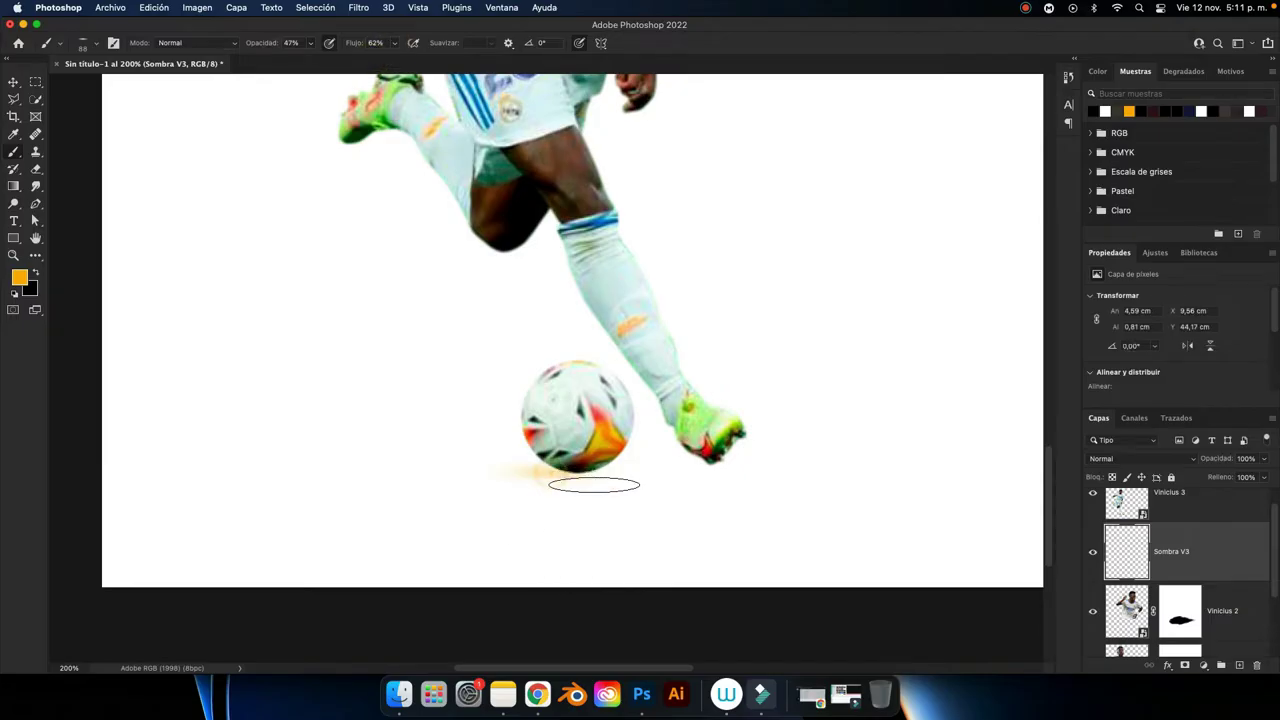
key(cmd+z)
key(x)
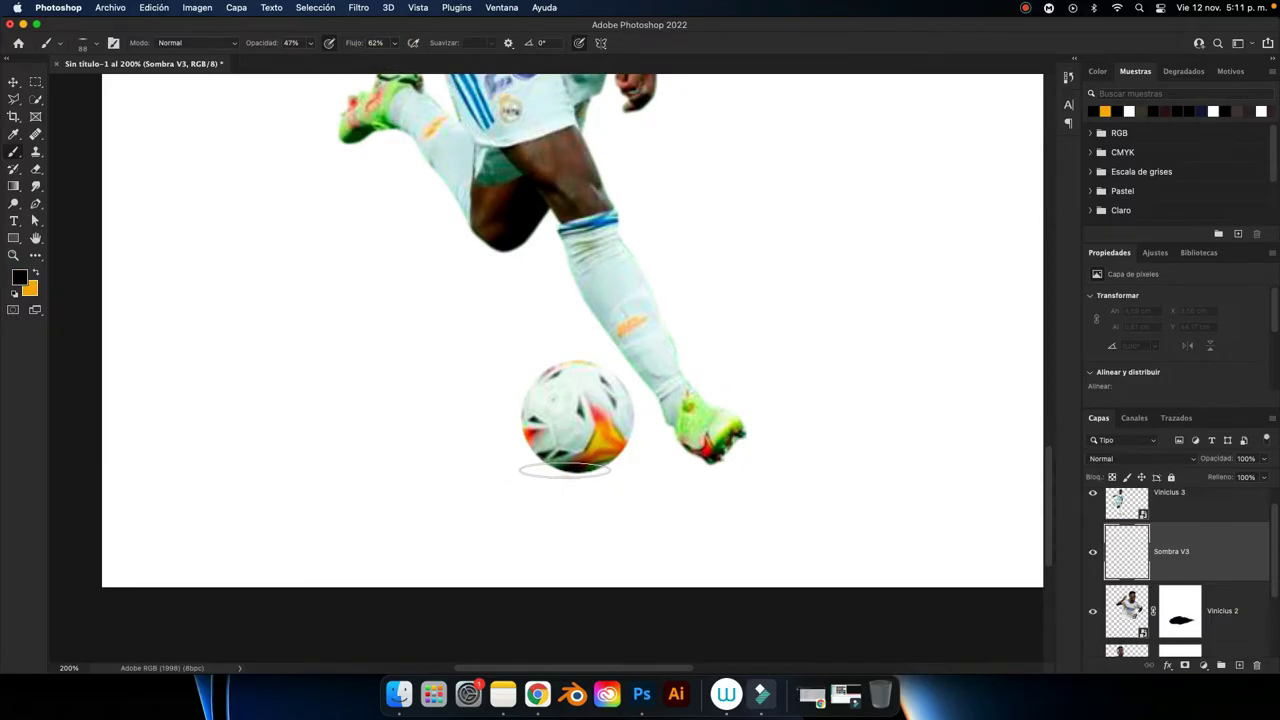
drag(580, 474, 553, 471)
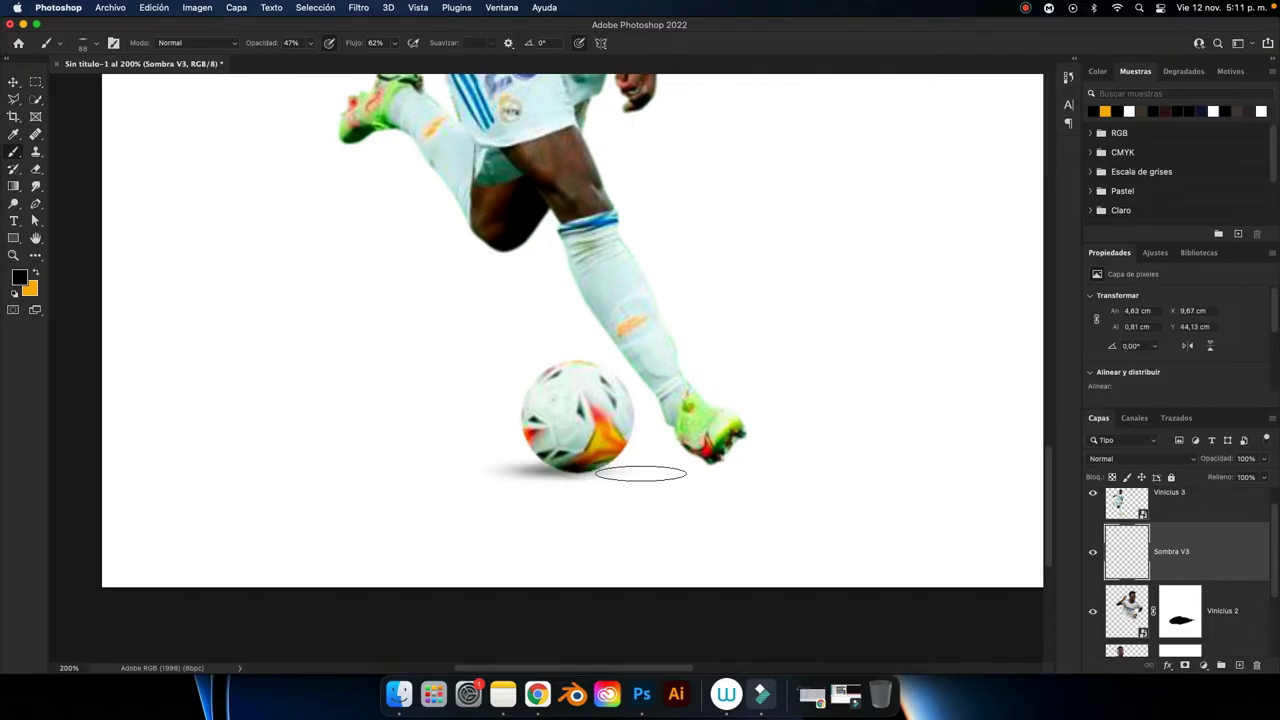
drag(589, 467, 530, 470)
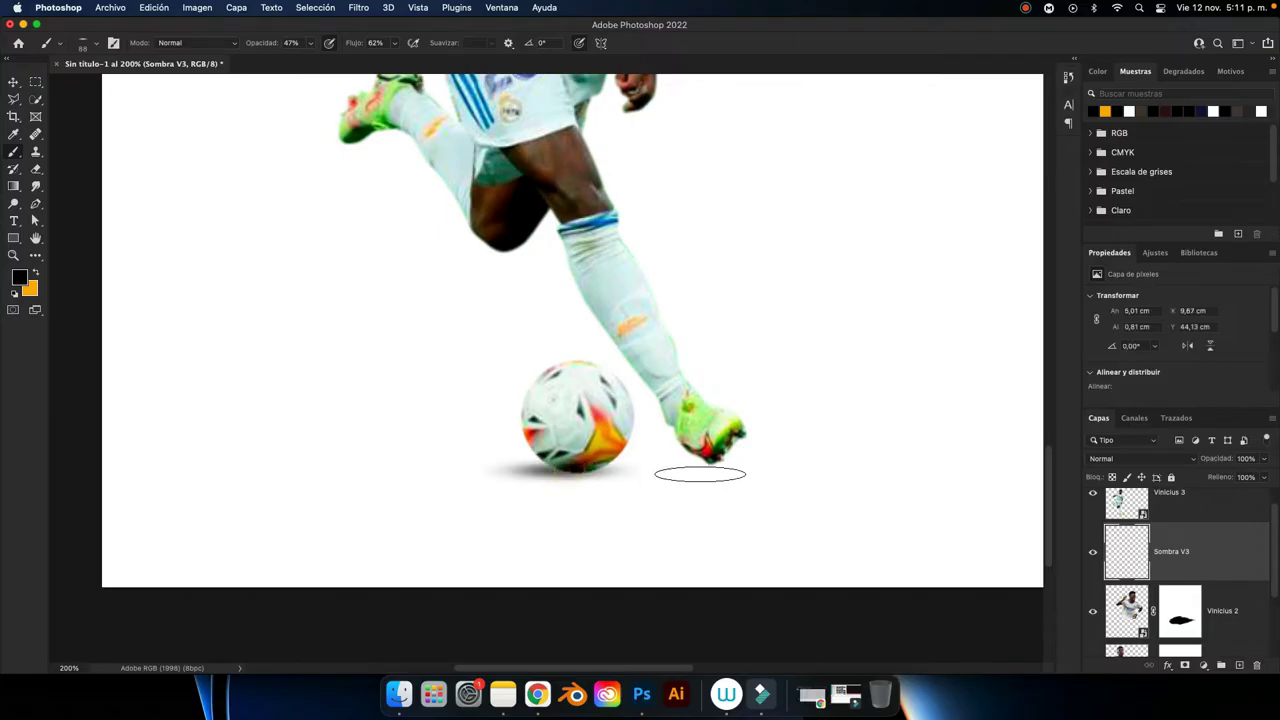
mouse_move(680, 462)
mouse_down()
mouse_move(703, 461)
mouse_move(686, 452)
mouse_up()
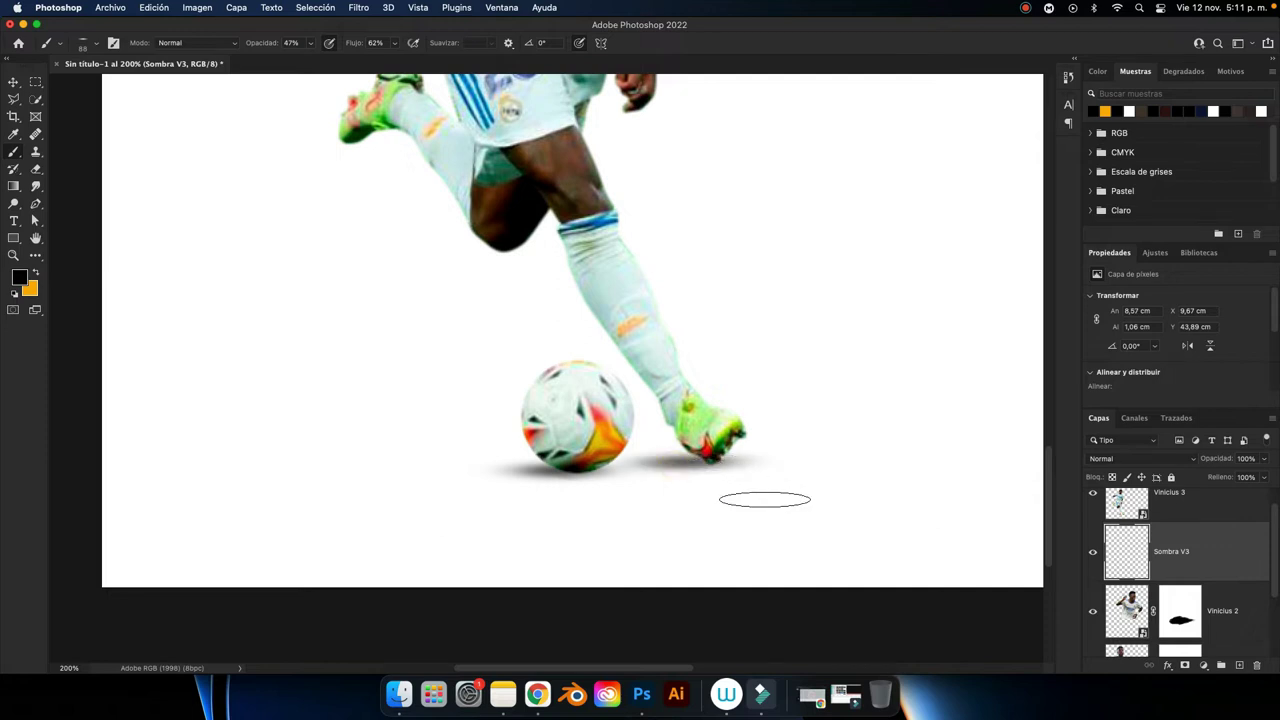
click(14, 88)
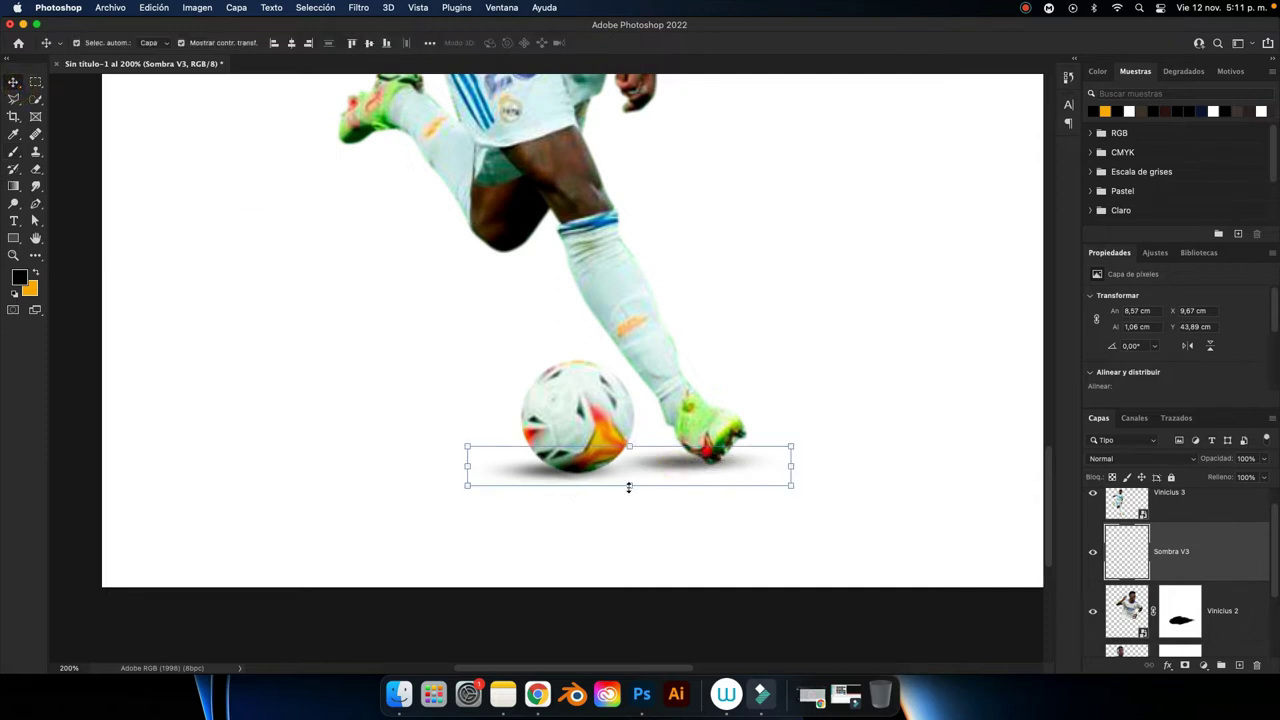
Squash the Sombra V3 shadow vertically to flatten it.
drag(629, 490, 627, 452)
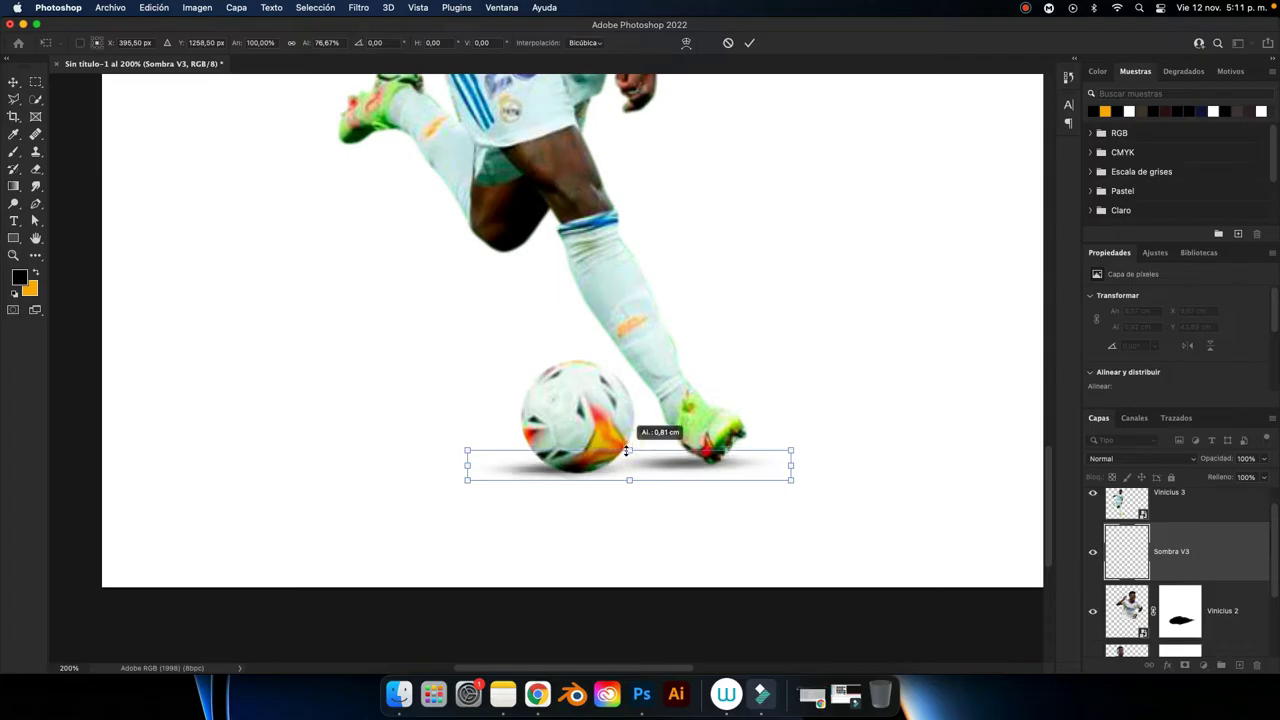
click(749, 43)
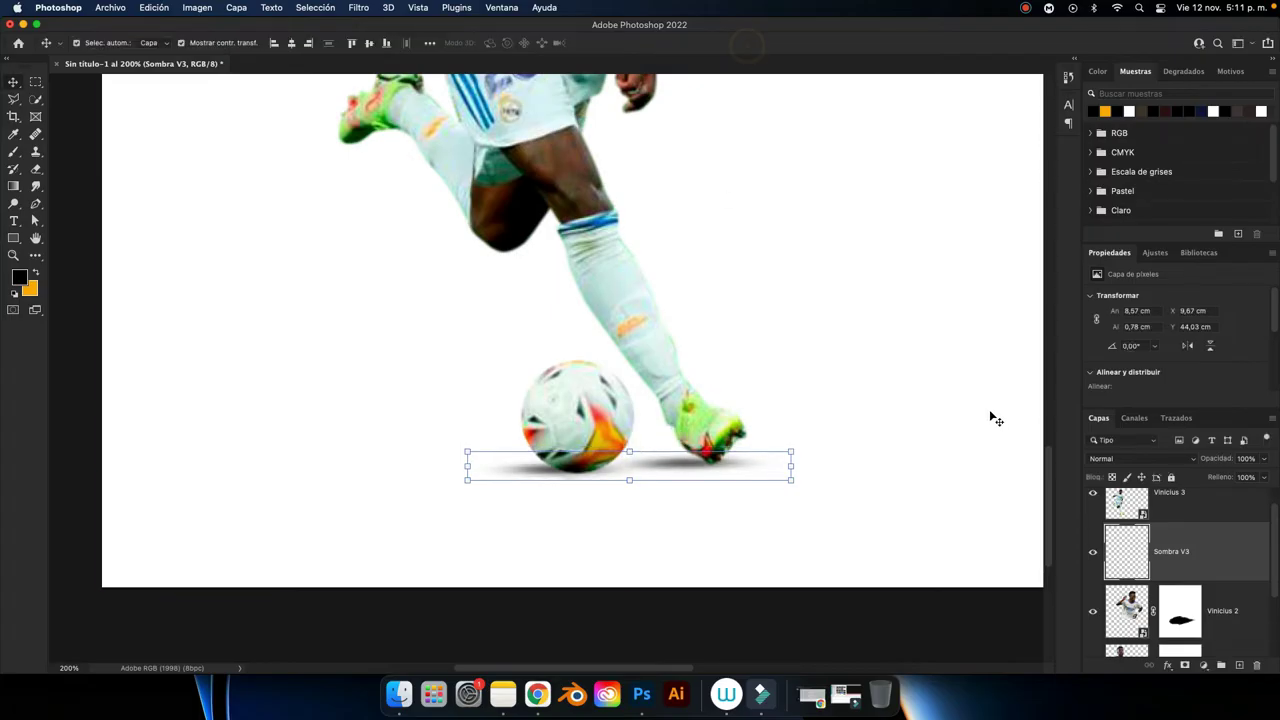
key(super+minus)
key(super+minus)
click(922, 482)
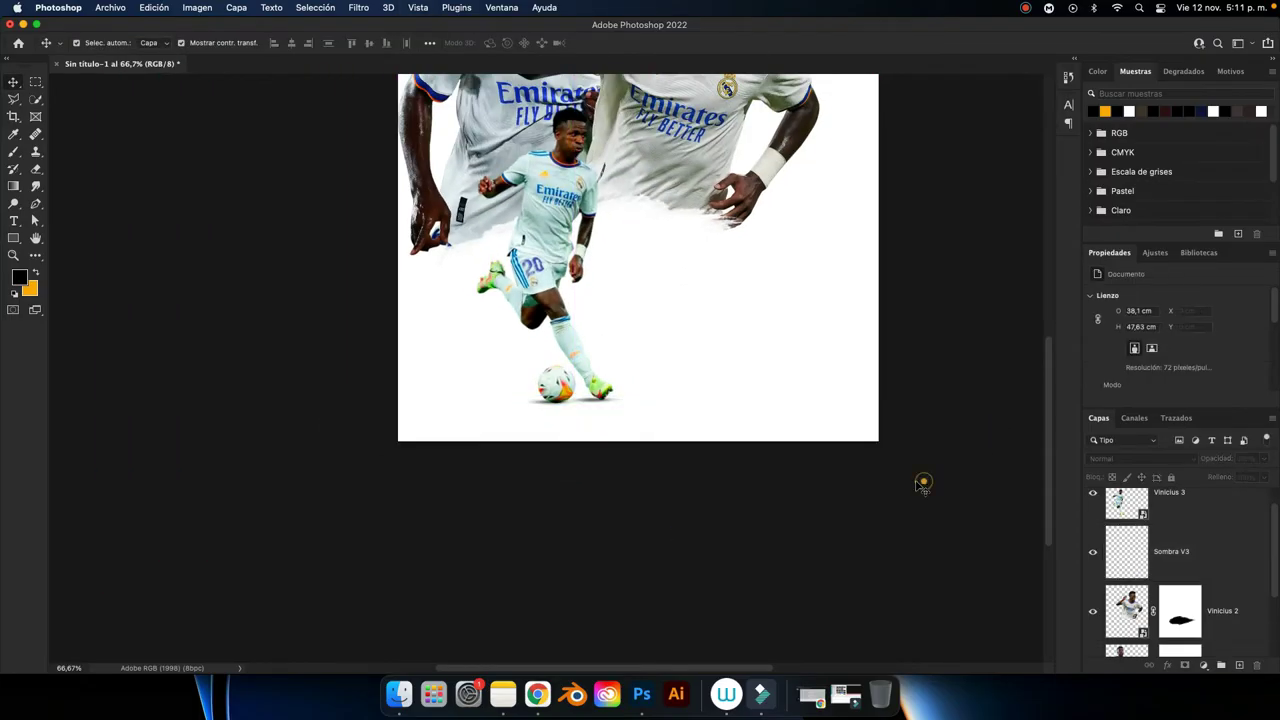
Lower the Sombra V3 layer's Fill to 82%.
click(591, 505)
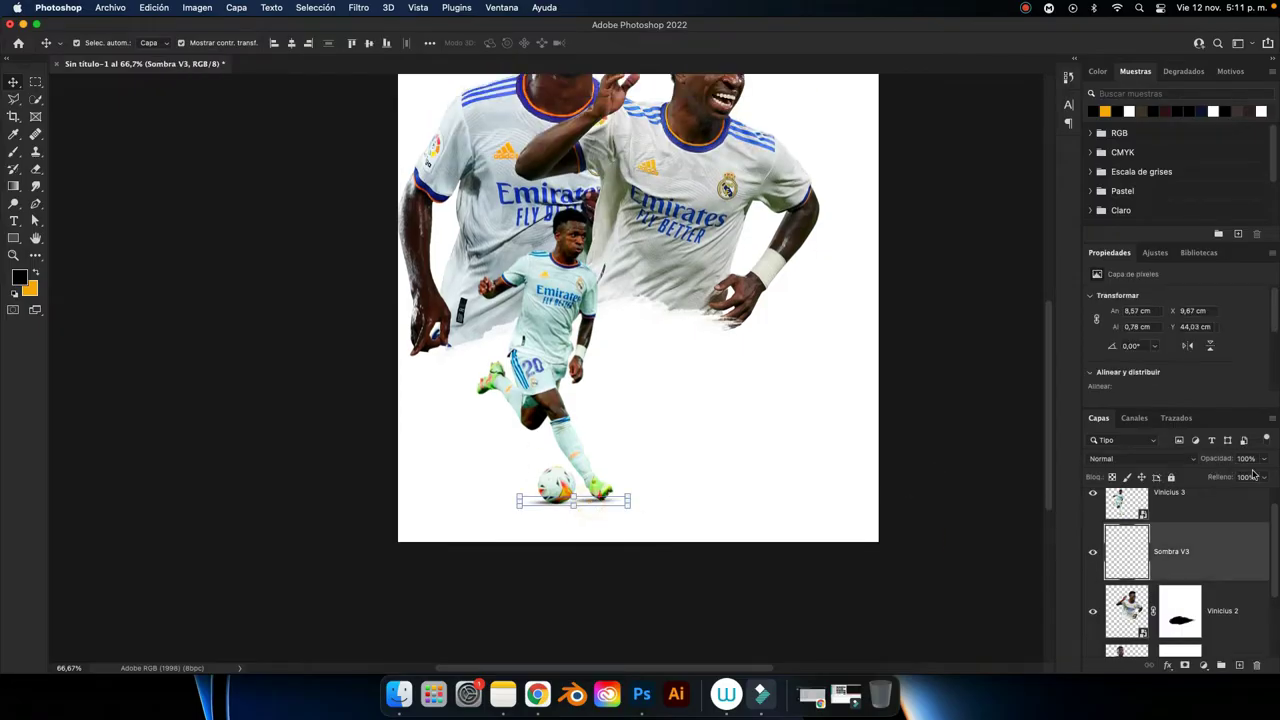
key(super+plus)
key(super+plus)
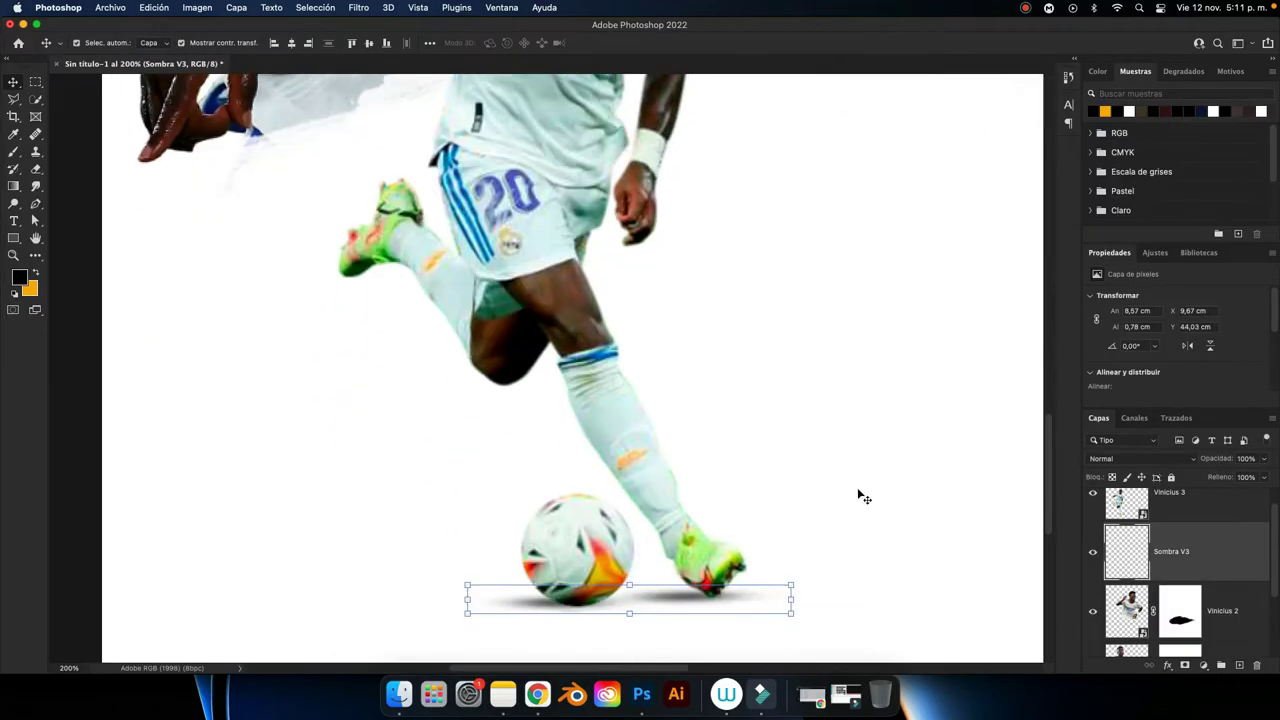
scroll(857, 497, down, 2)
drag(1265, 479, 1253, 494)
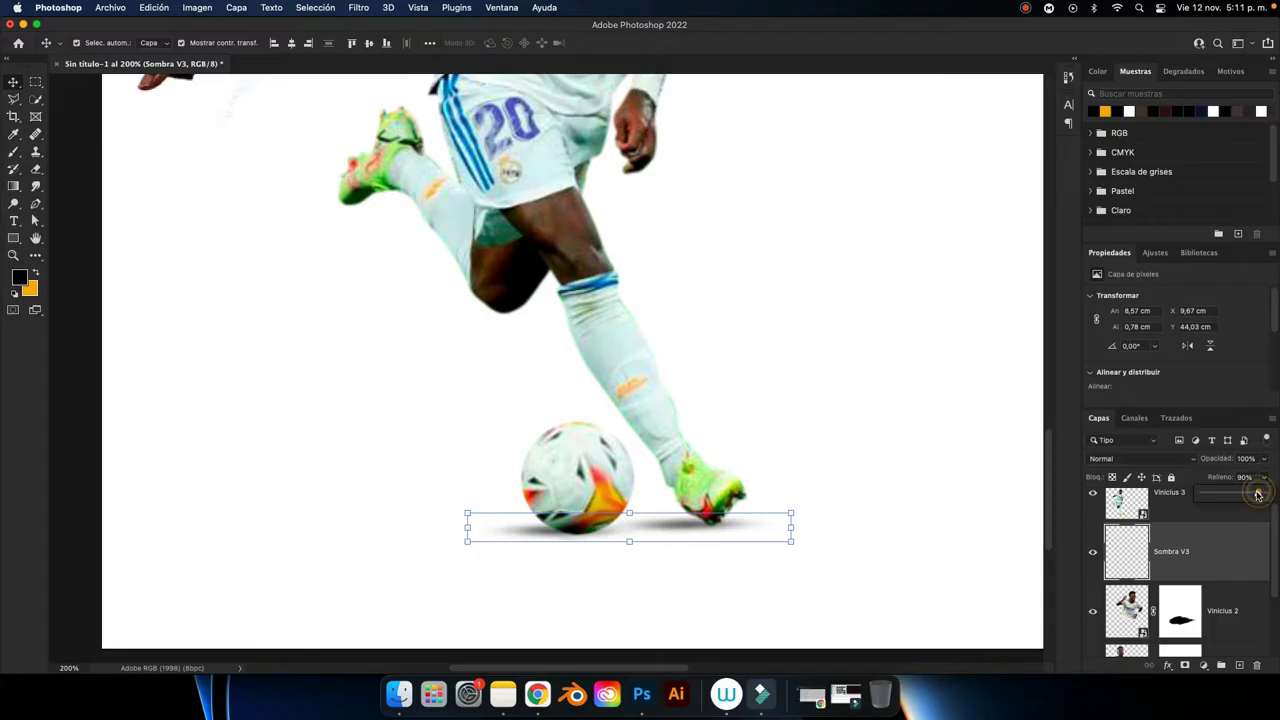
key(super+minus)
key(super+minus)
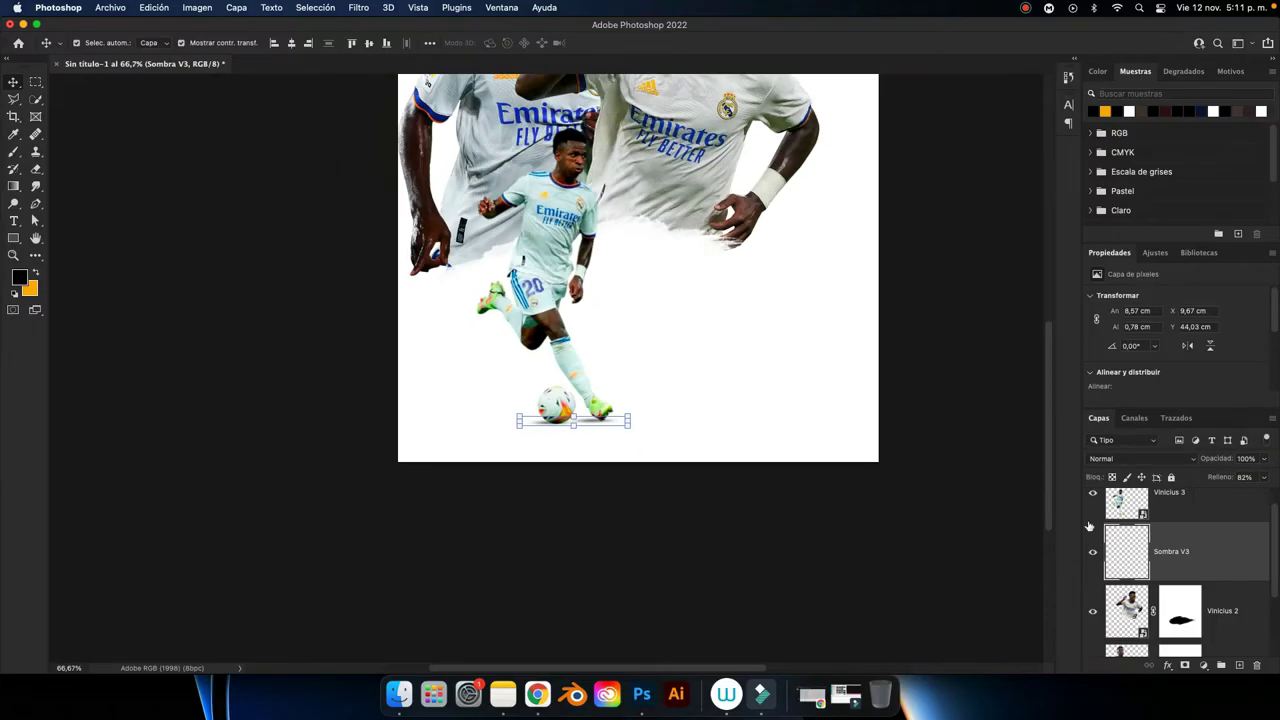
click(945, 507)
scroll(945, 507, up, 3)
scroll(945, 507, up, 2)
scroll(920, 520, right, 3)
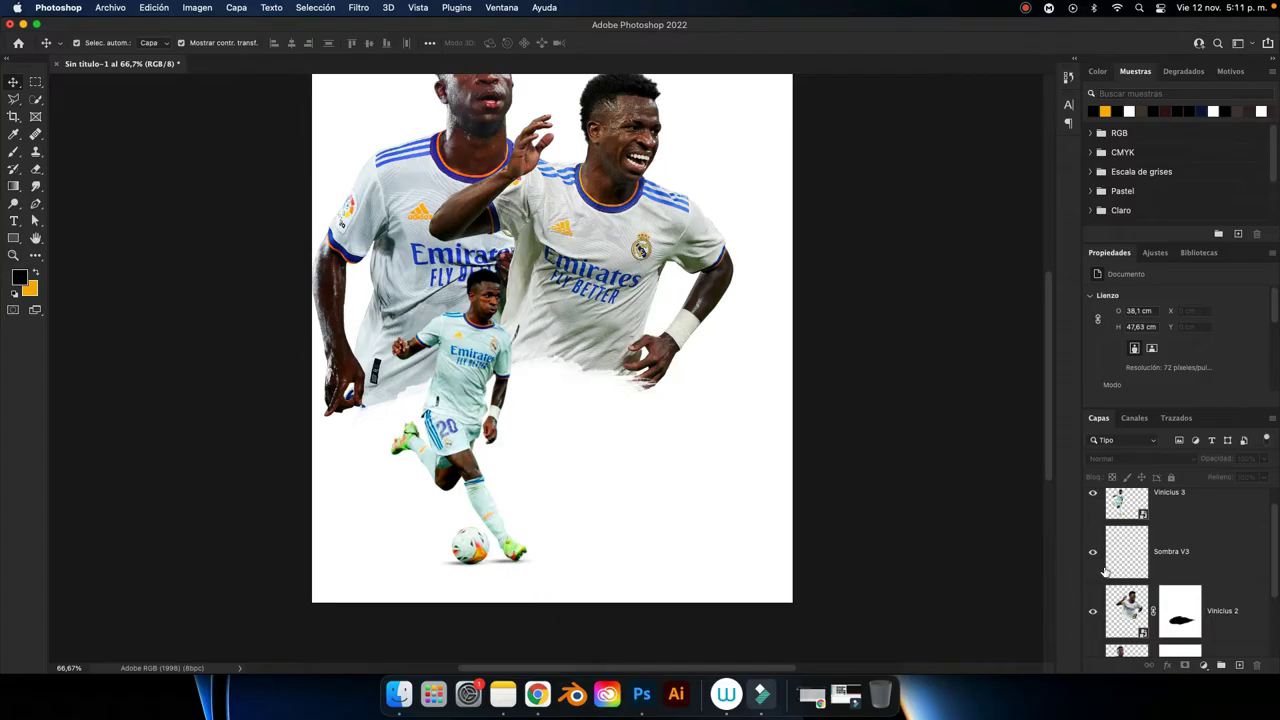
Select the Fondo layer and add a new empty layer (Capa 1) just above it.
scroll(600, 467, up, 2)
key(super+minus)
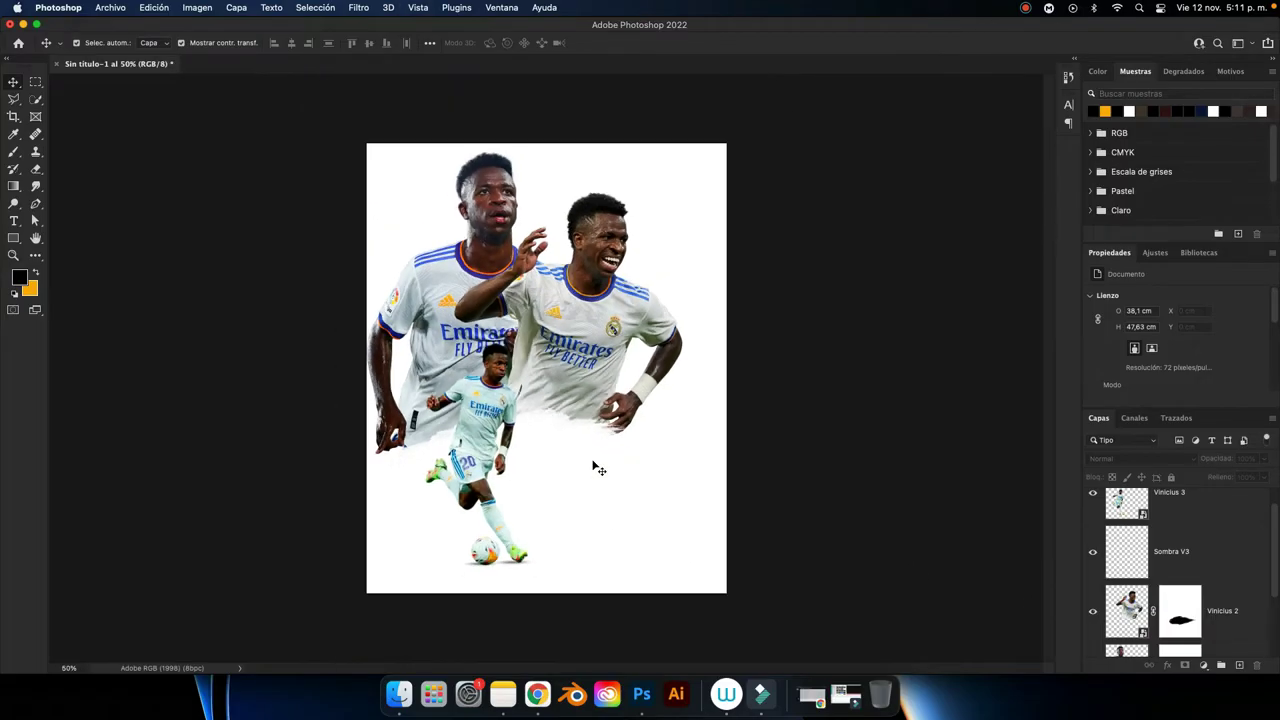
scroll(1117, 572, down, 3)
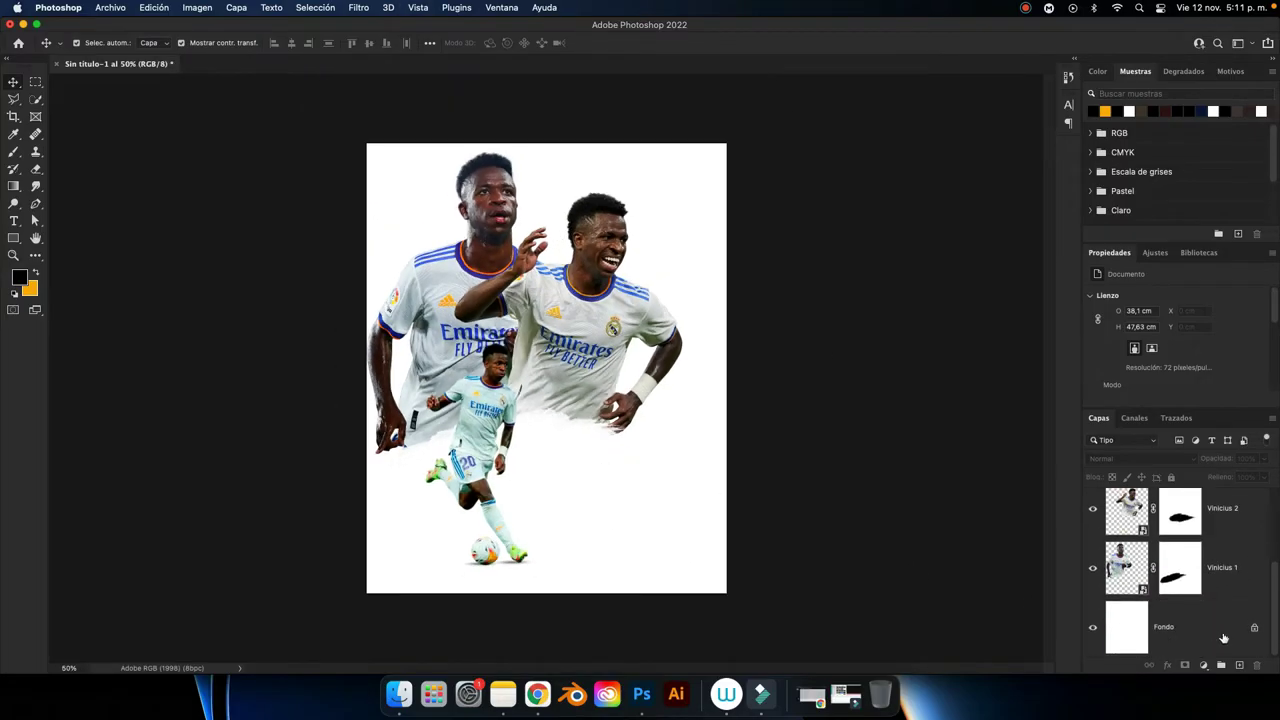
click(1183, 628)
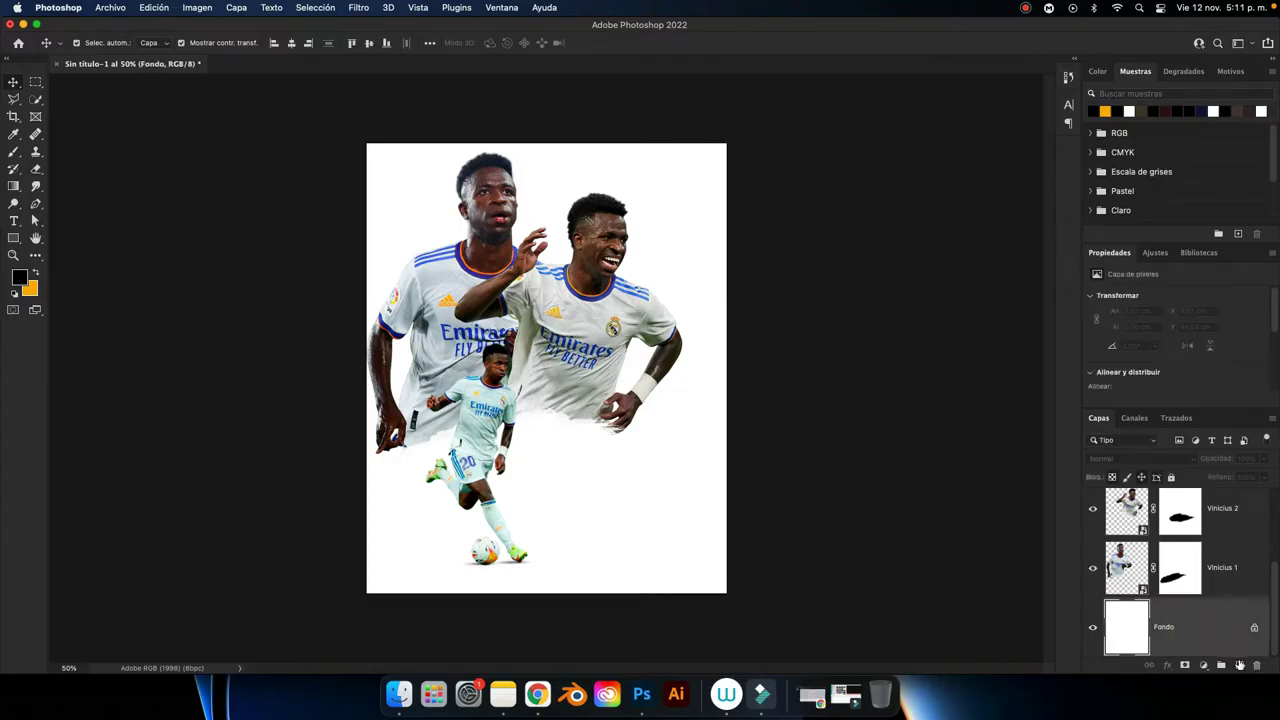
click(1239, 665)
text(Brocha)
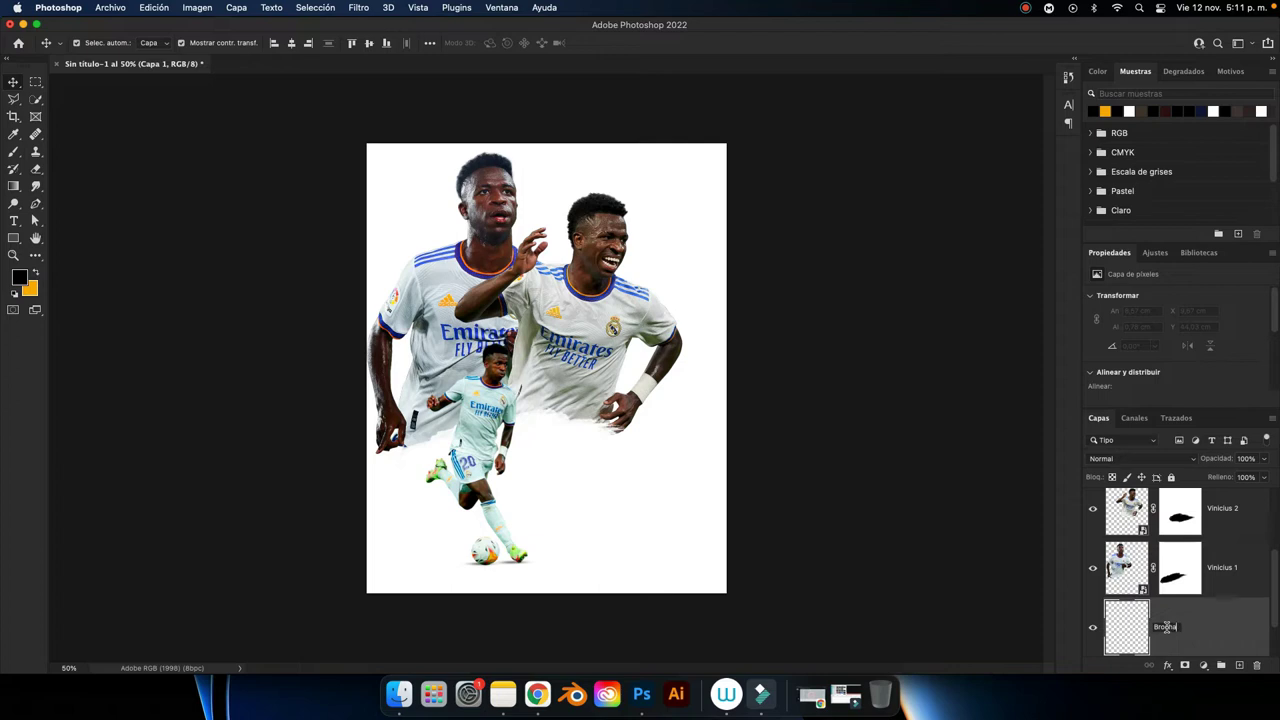
Confirm the layer name Brocha and pick the Stroke 03 brush preset.
key(Return)
key(b)
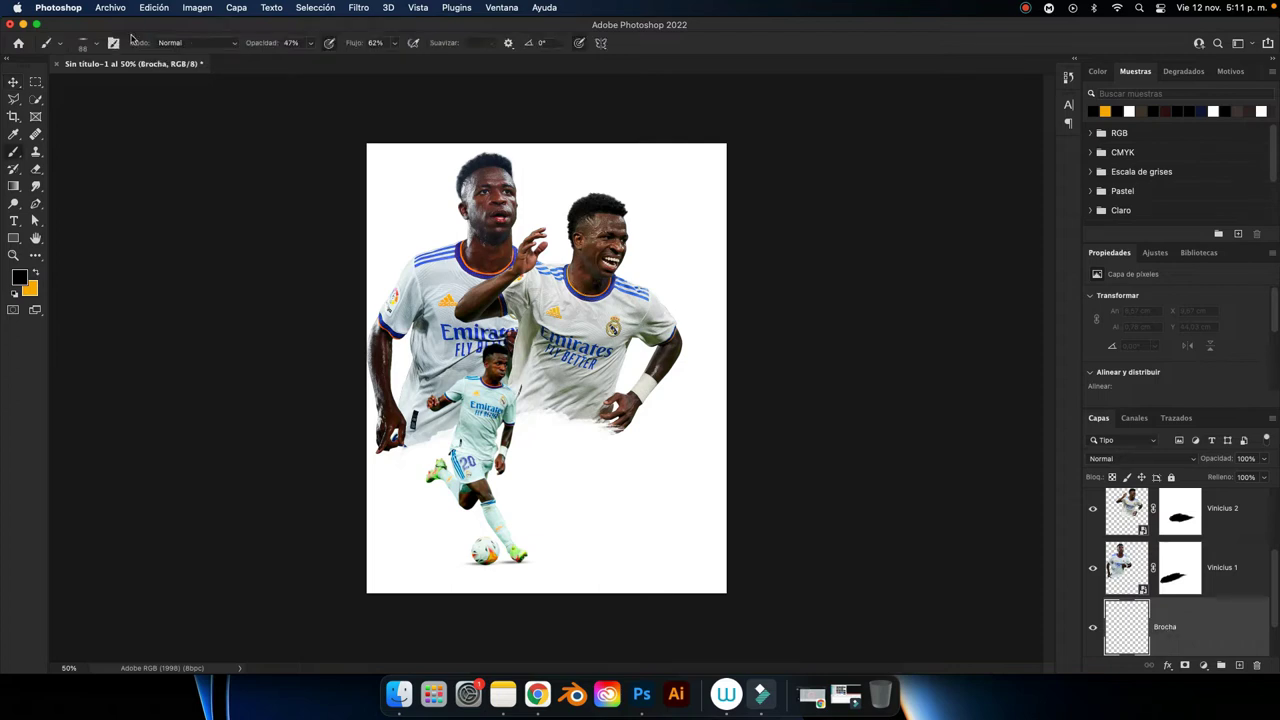
click(86, 44)
scroll(76, 237, down, 3)
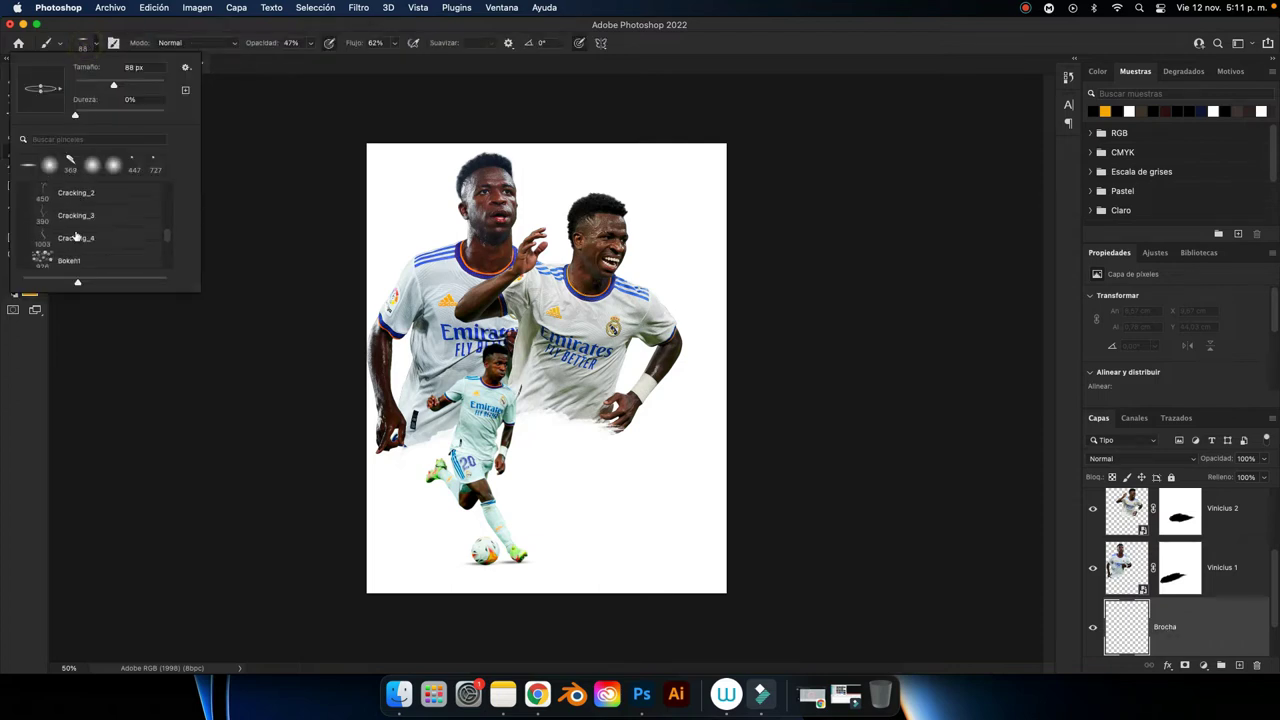
scroll(80, 225, down, 3)
scroll(85, 215, down, 3)
scroll(90, 207, down, 3)
scroll(90, 207, down, 3)
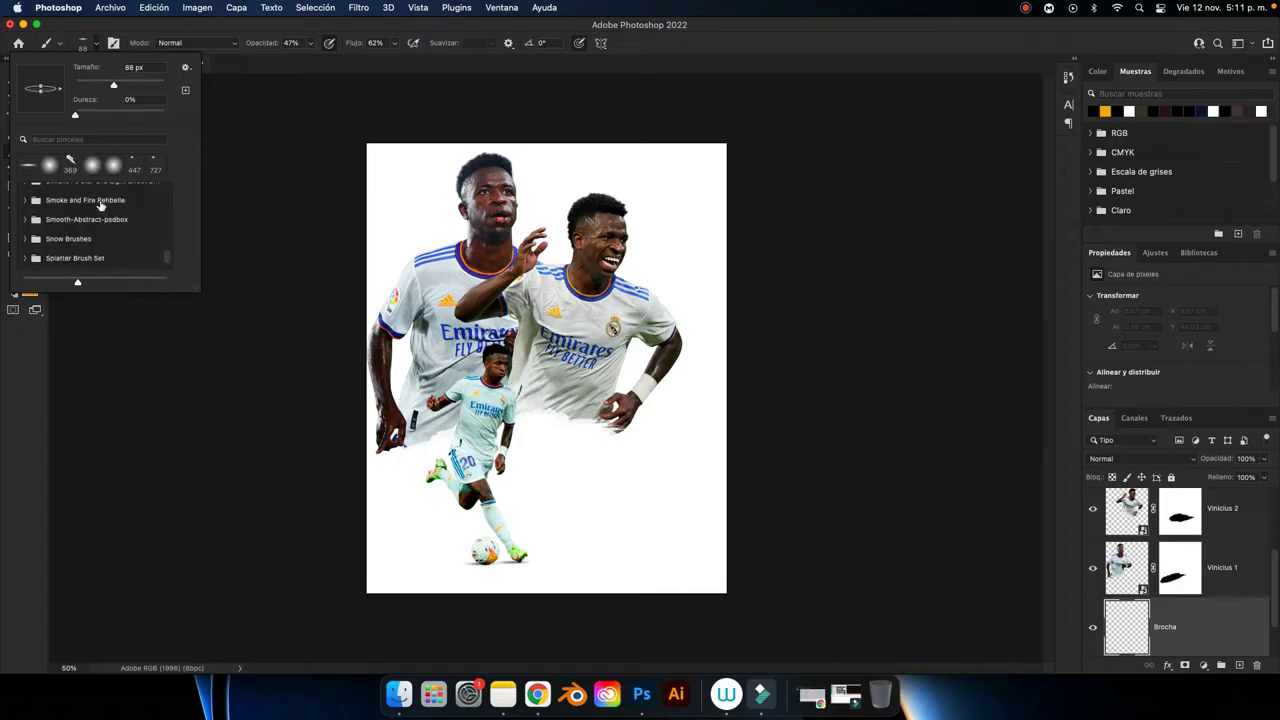
scroll(98, 205, down, 2)
scroll(75, 249, up, 3)
scroll(75, 249, up, 3)
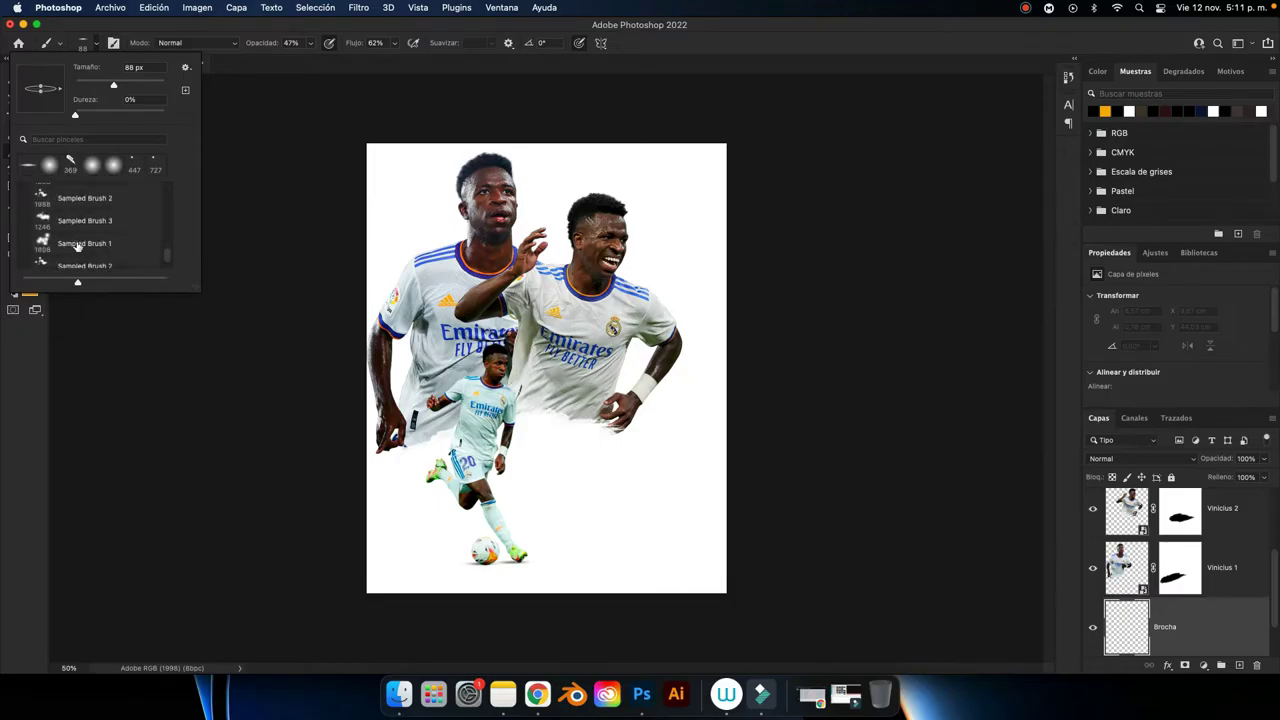
scroll(76, 248, up, 2)
scroll(77, 247, up, 2)
scroll(77, 247, up, 2)
scroll(77, 247, up, 2)
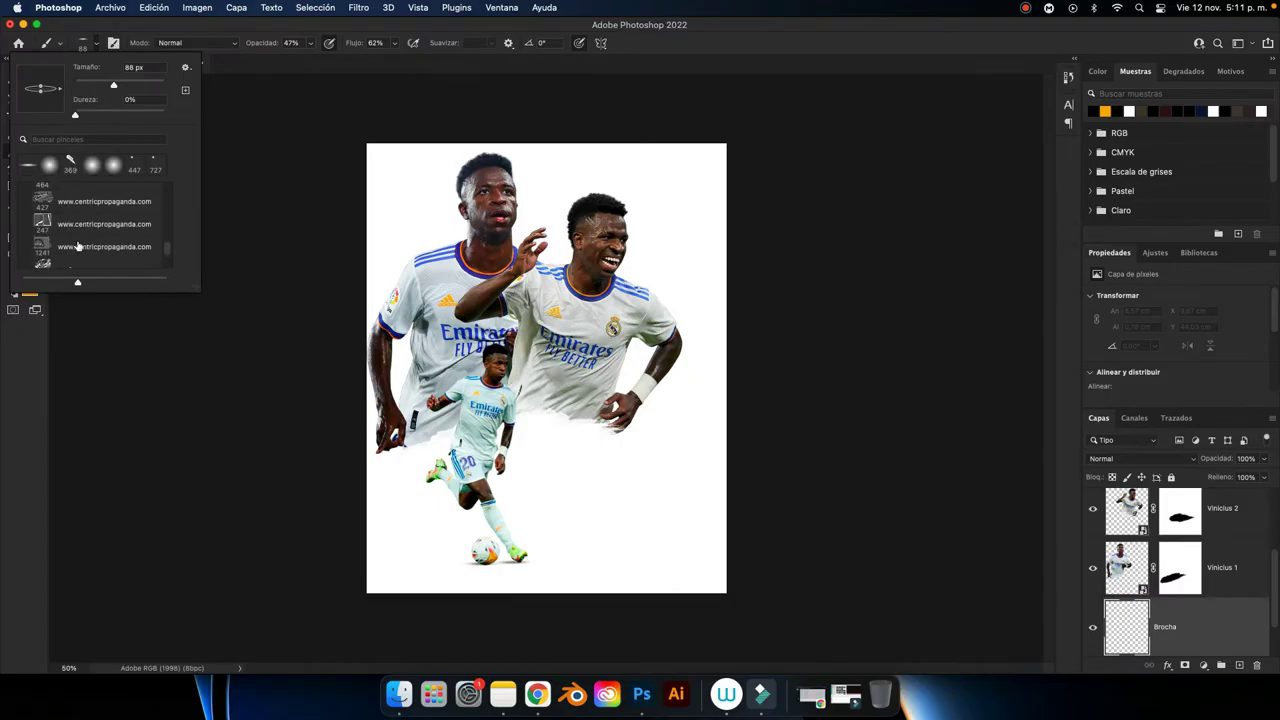
scroll(77, 247, up, 1)
scroll(77, 246, up, 2)
scroll(77, 246, up, 2)
scroll(77, 246, up, 2)
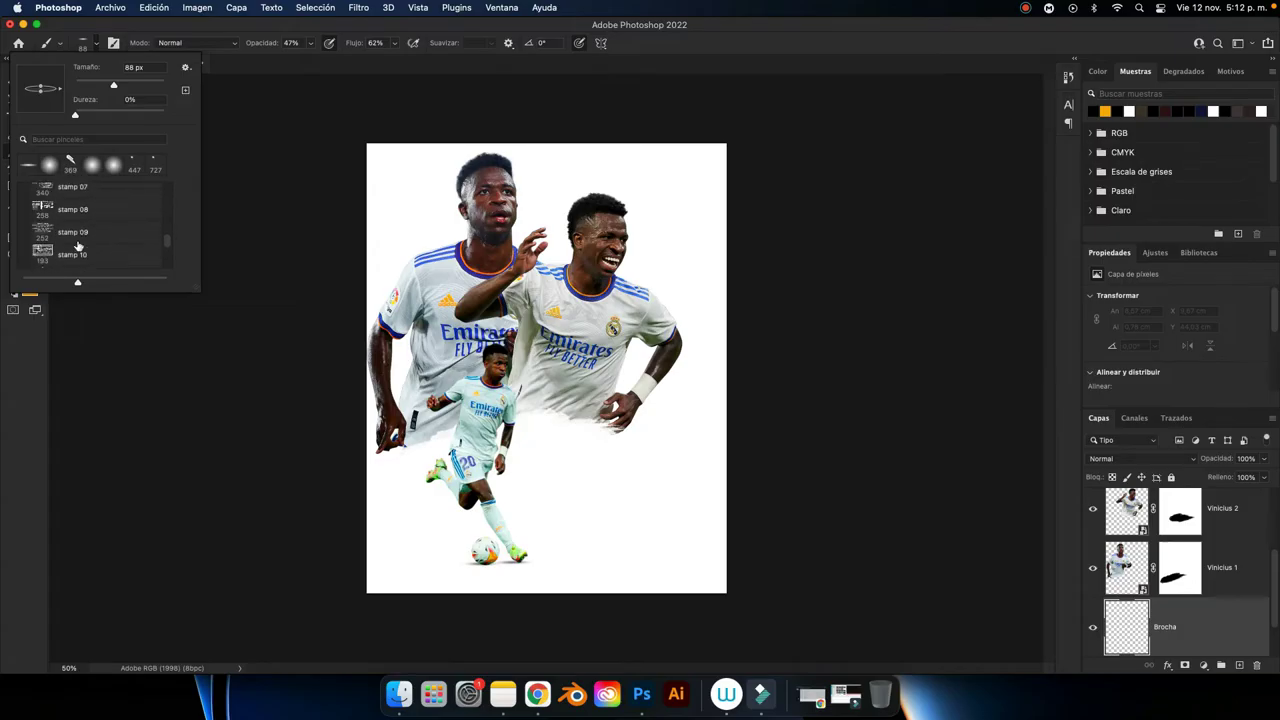
scroll(77, 246, up, 2)
scroll(77, 246, up, 1)
scroll(77, 246, up, 2)
scroll(77, 246, up, 2)
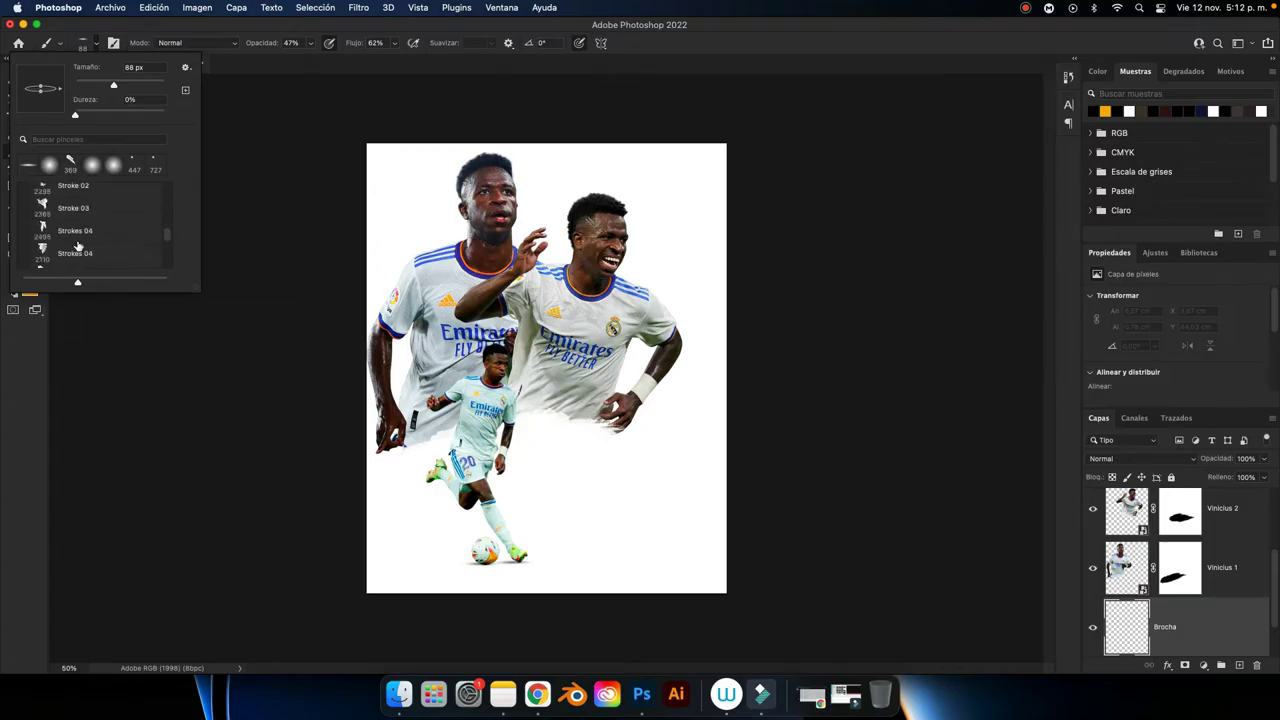
scroll(76, 247, up, 1)
scroll(75, 248, up, 2)
click(75, 248)
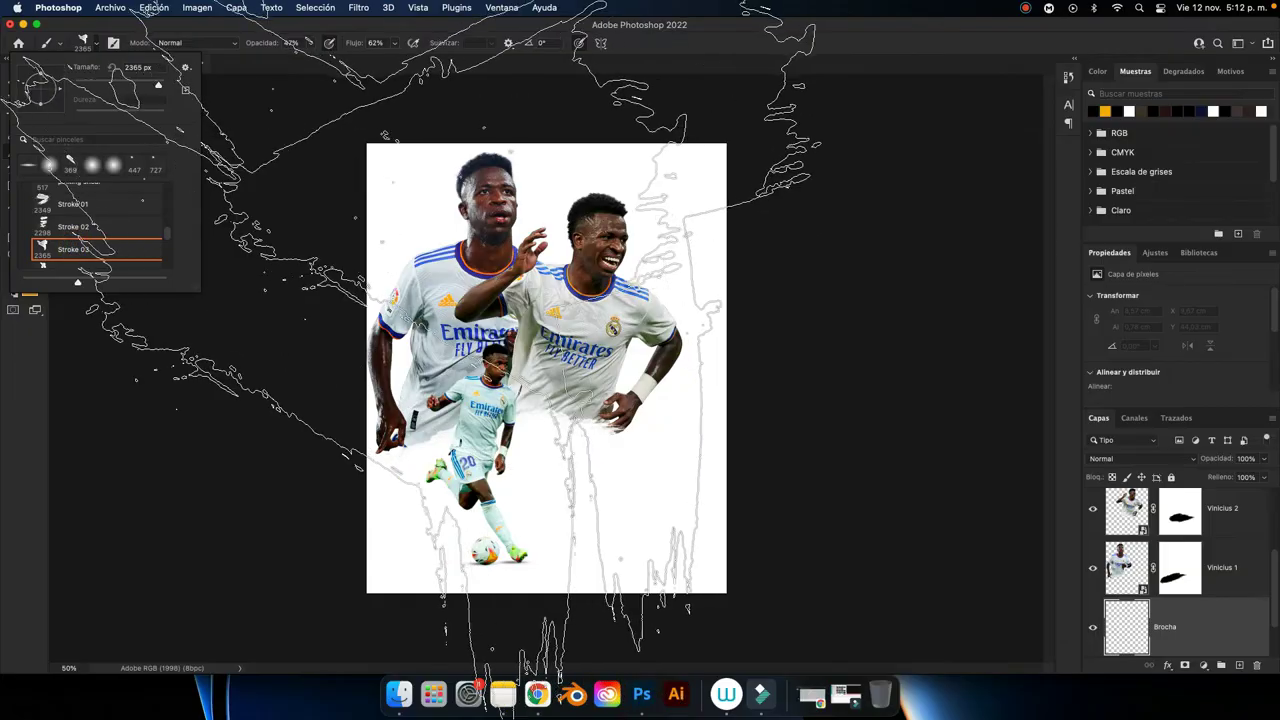
Set the brush Opacity and Flow to 100%.
click(311, 43)
click(395, 43)
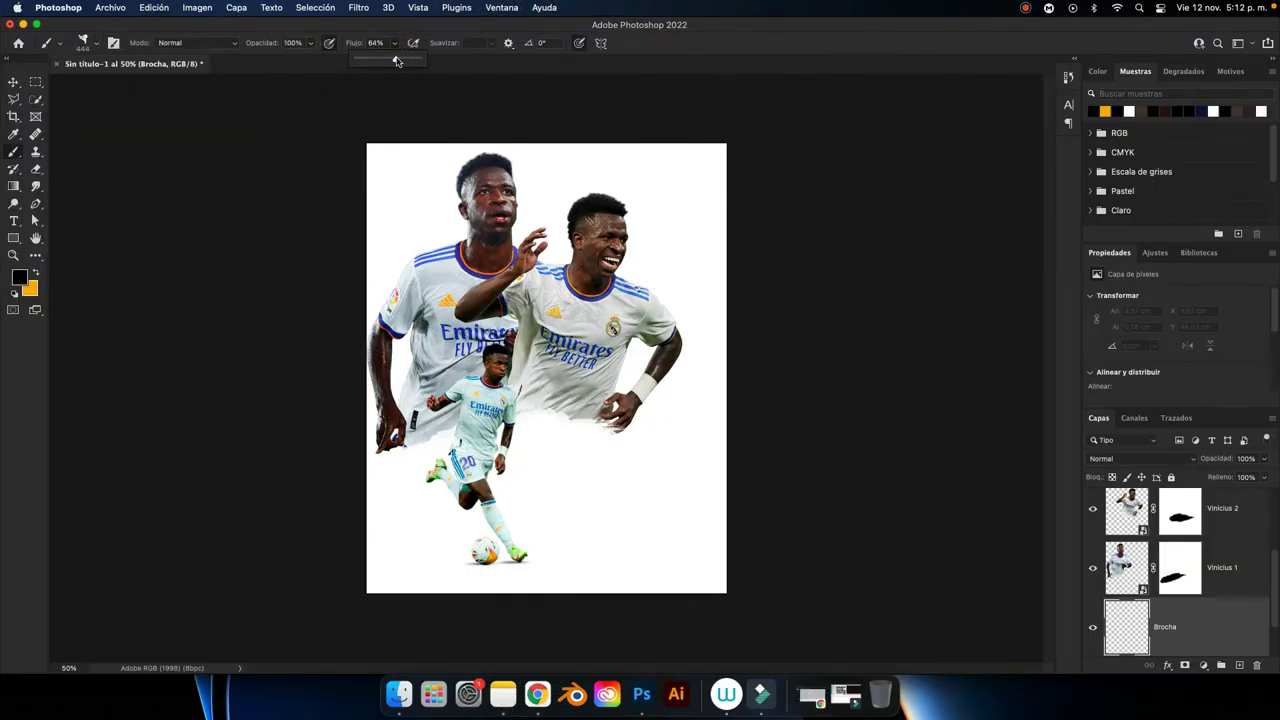
drag(392, 59, 420, 59)
Enlarge the brush to about 1617 px and stamp one black stroke behind the players.
click(97, 43)
click(44, 252)
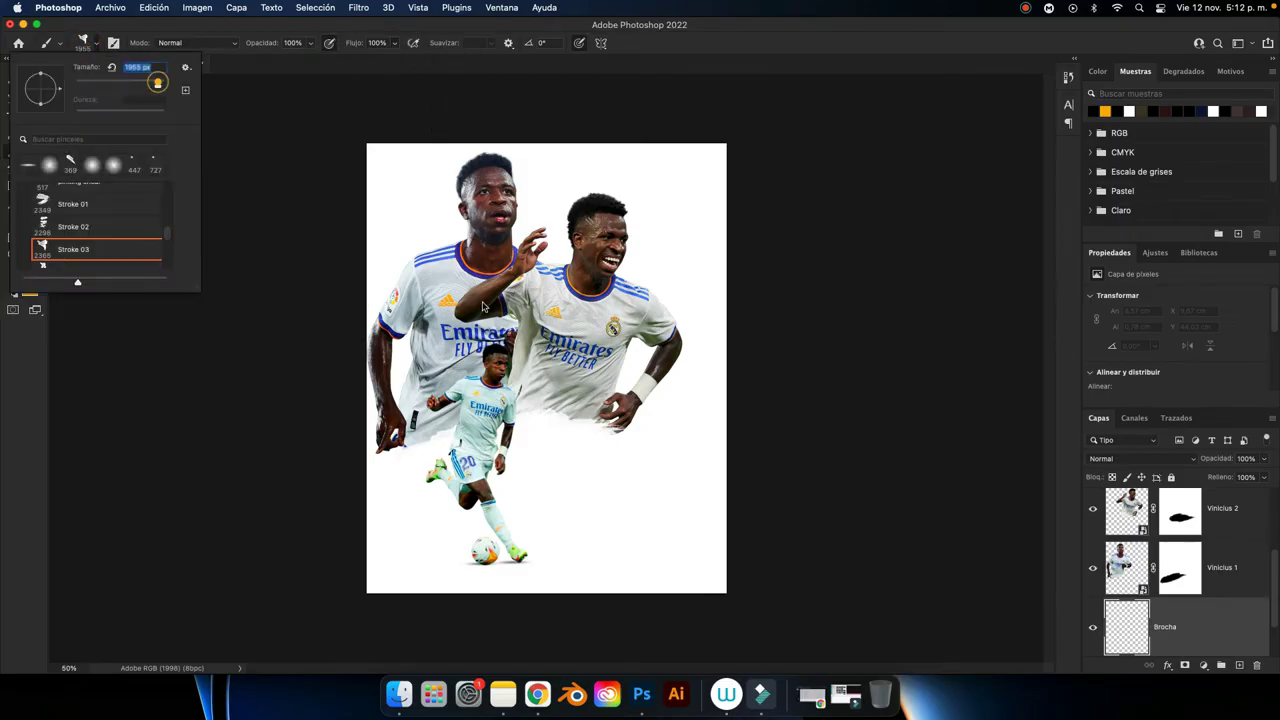
drag(155, 87, 128, 87)
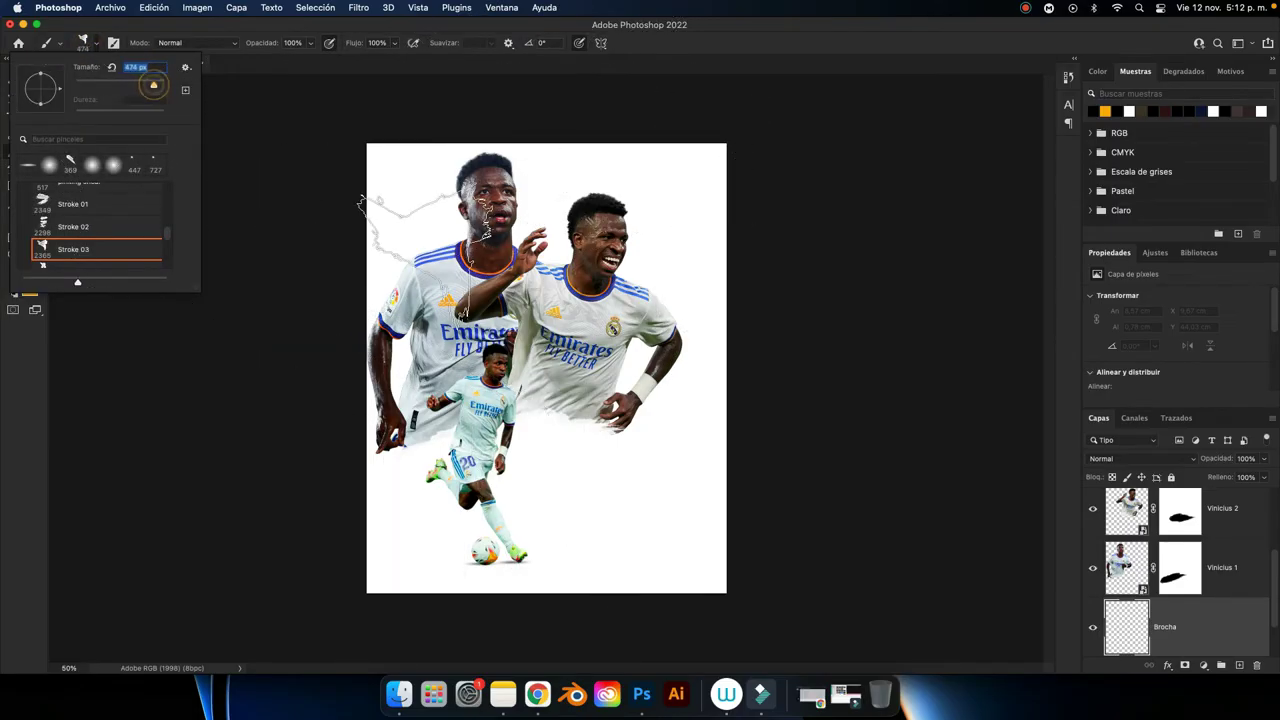
click(703, 44)
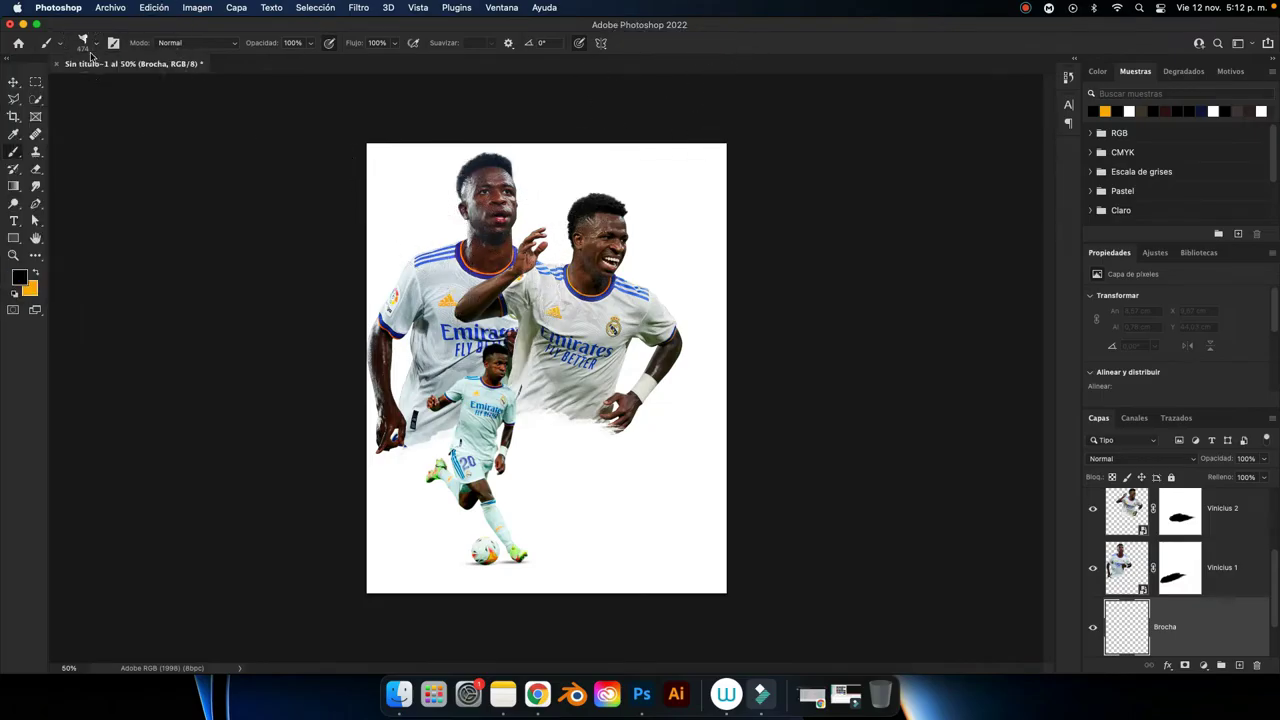
click(93, 44)
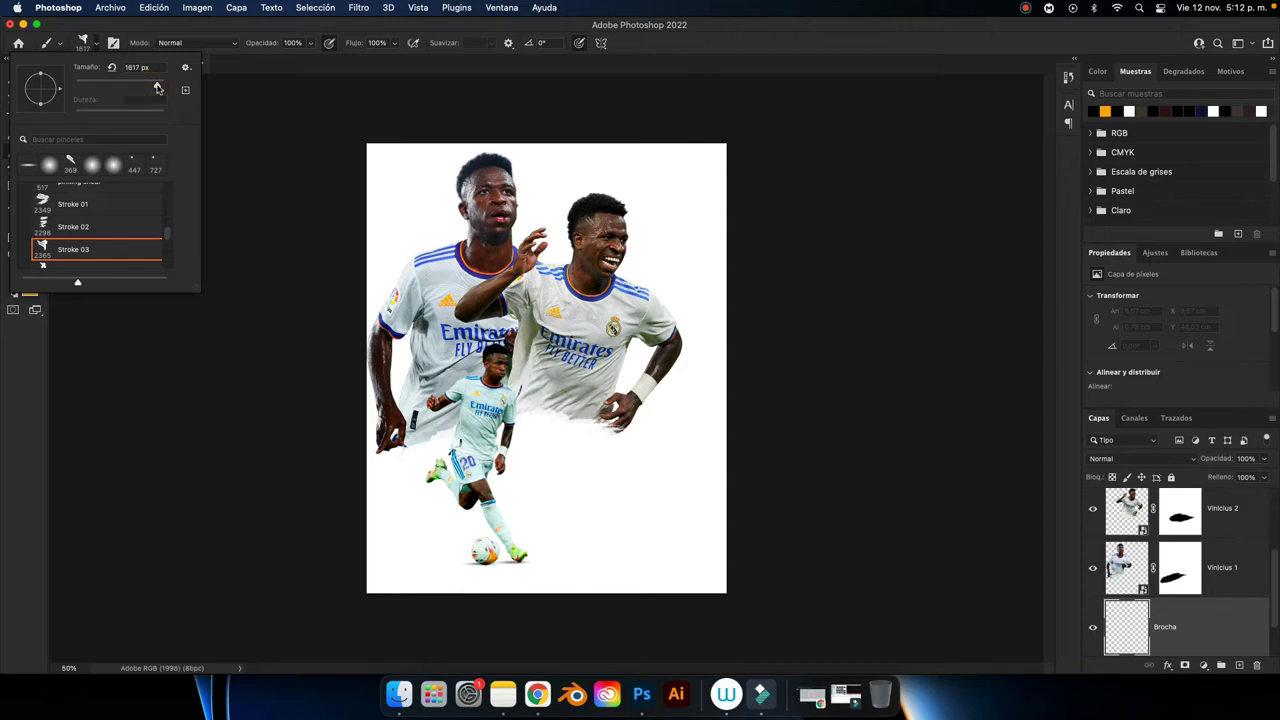
drag(156, 88, 157, 86)
drag(154, 88, 157, 89)
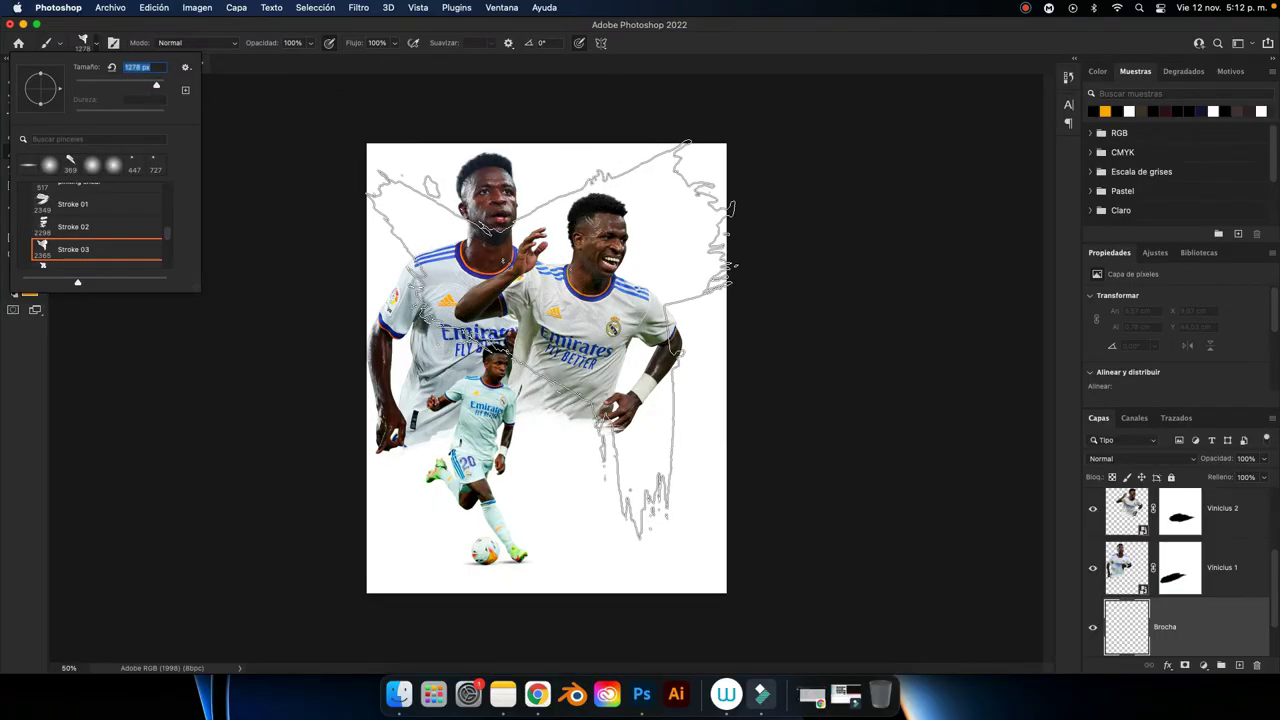
click(560, 340)
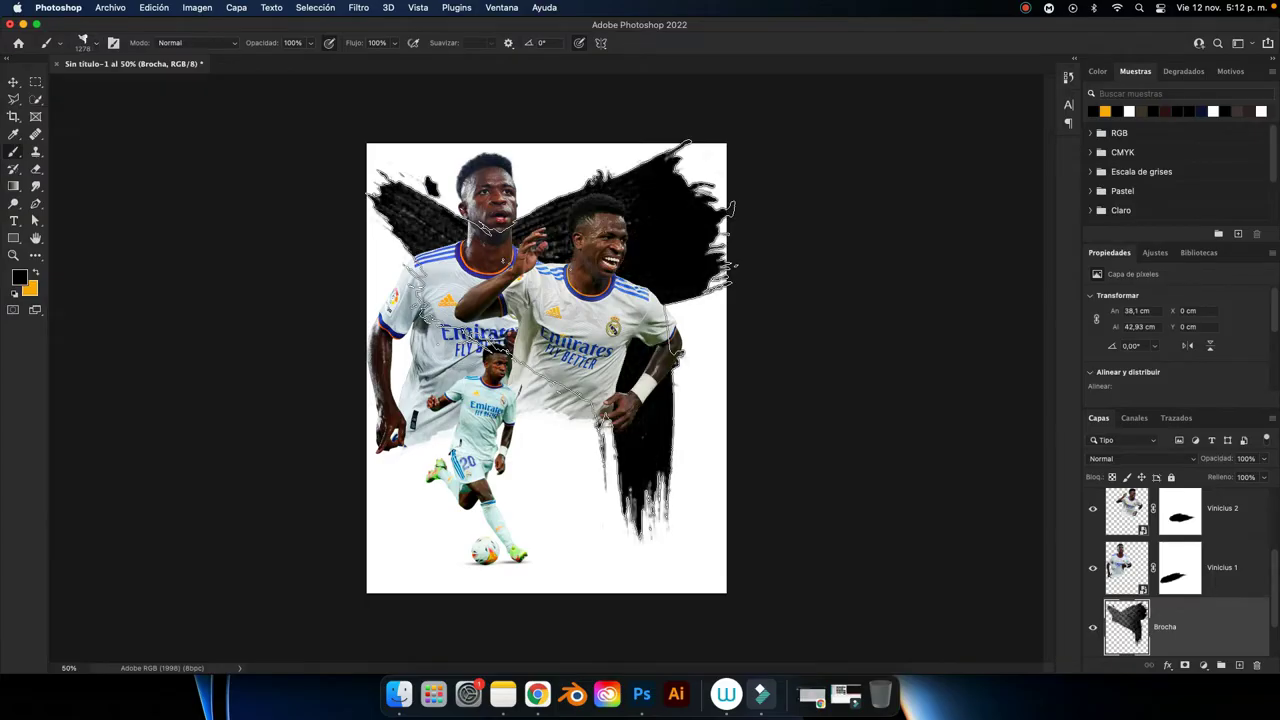
Free-transform the Brocha stroke: widen both sides, raise its bottom, stretch its top upward.
click(13, 82)
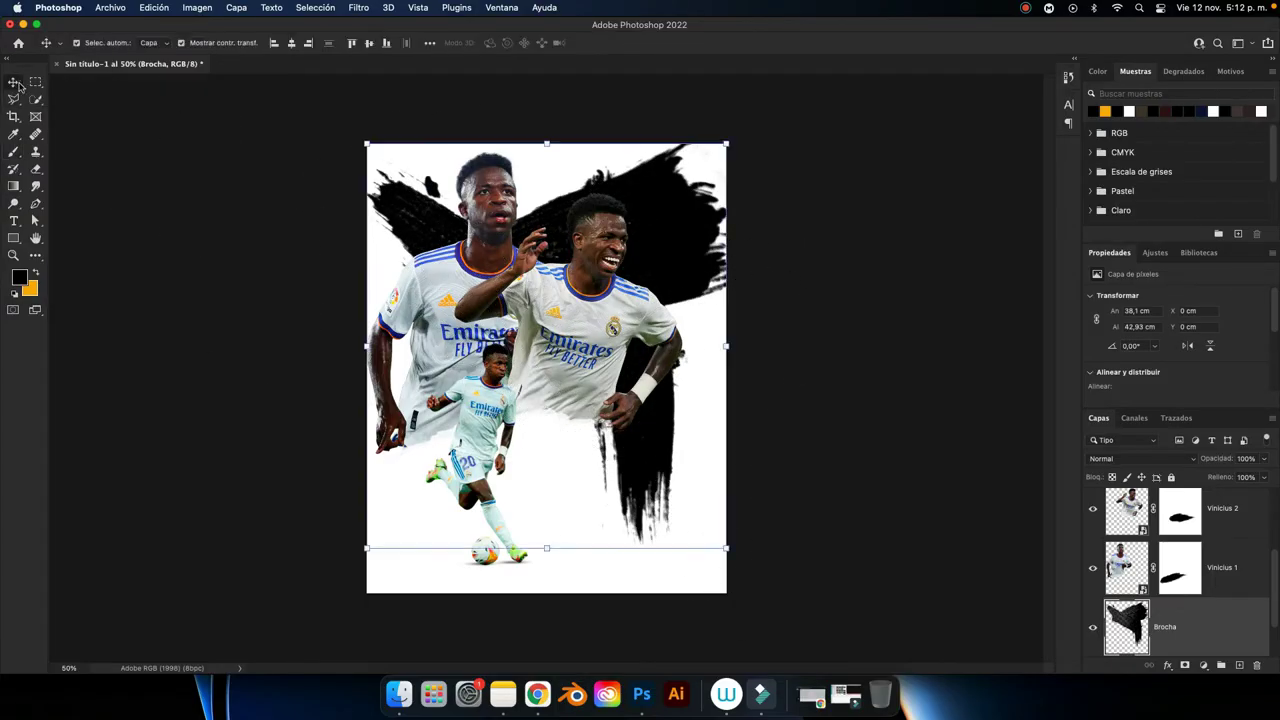
click(365, 347)
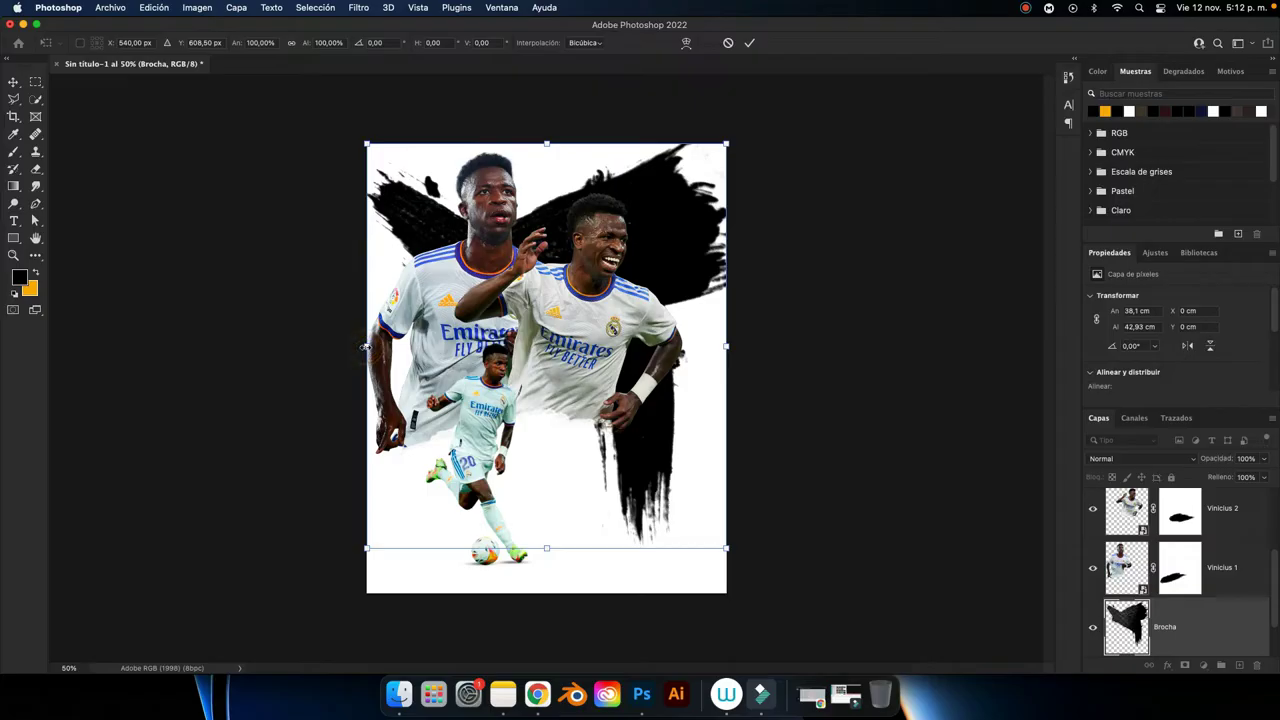
drag(365, 347, 319, 347)
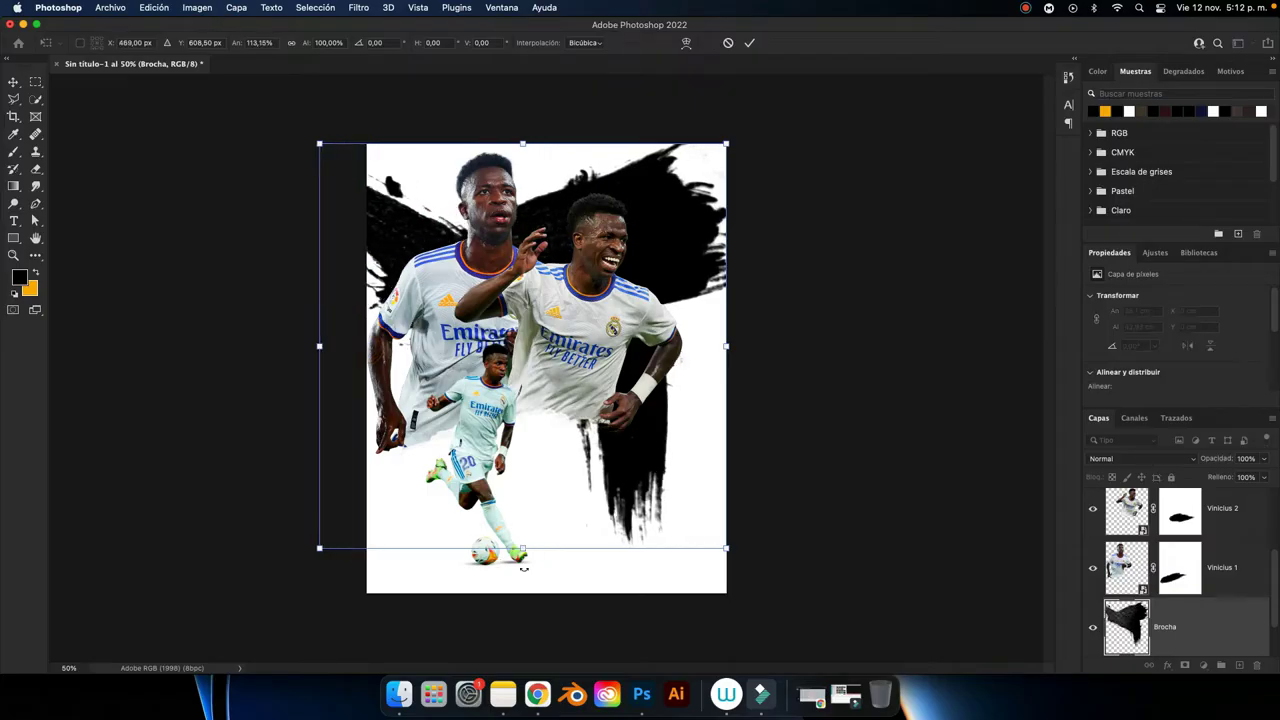
drag(522, 547, 522, 475)
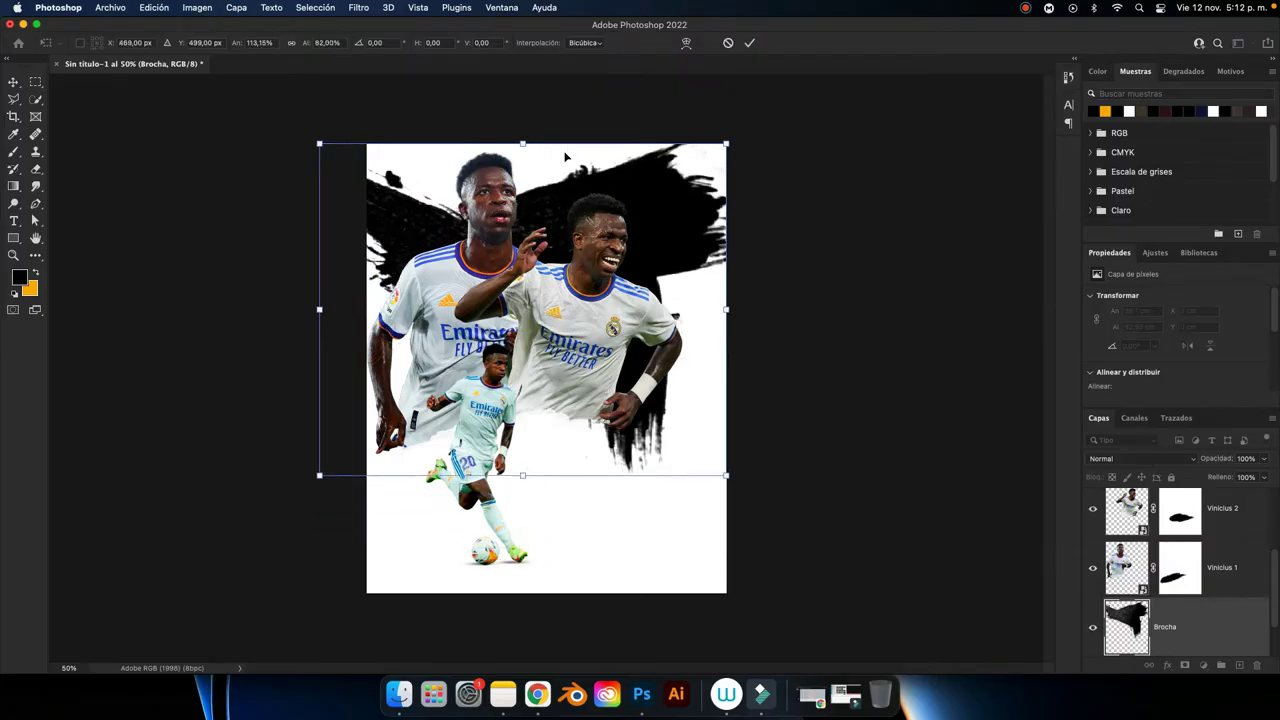
click(522, 140)
drag(727, 310, 746, 310)
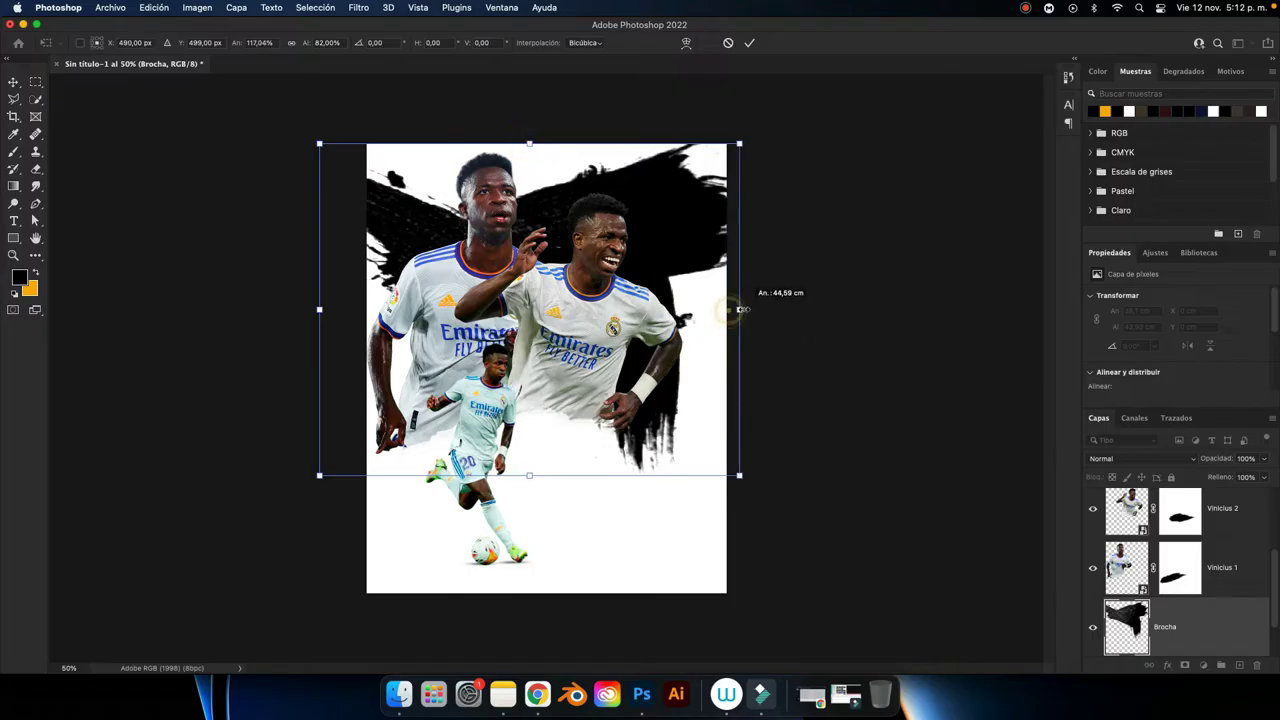
drag(532, 140, 535, 95)
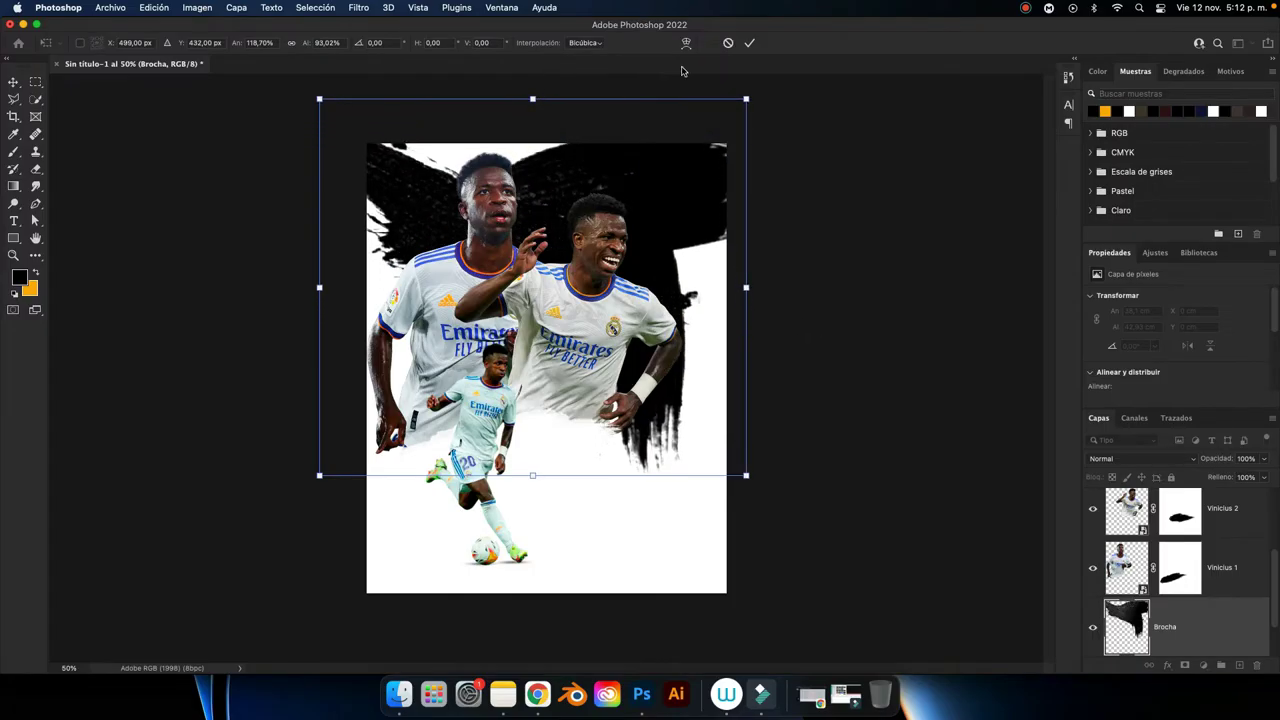
click(746, 44)
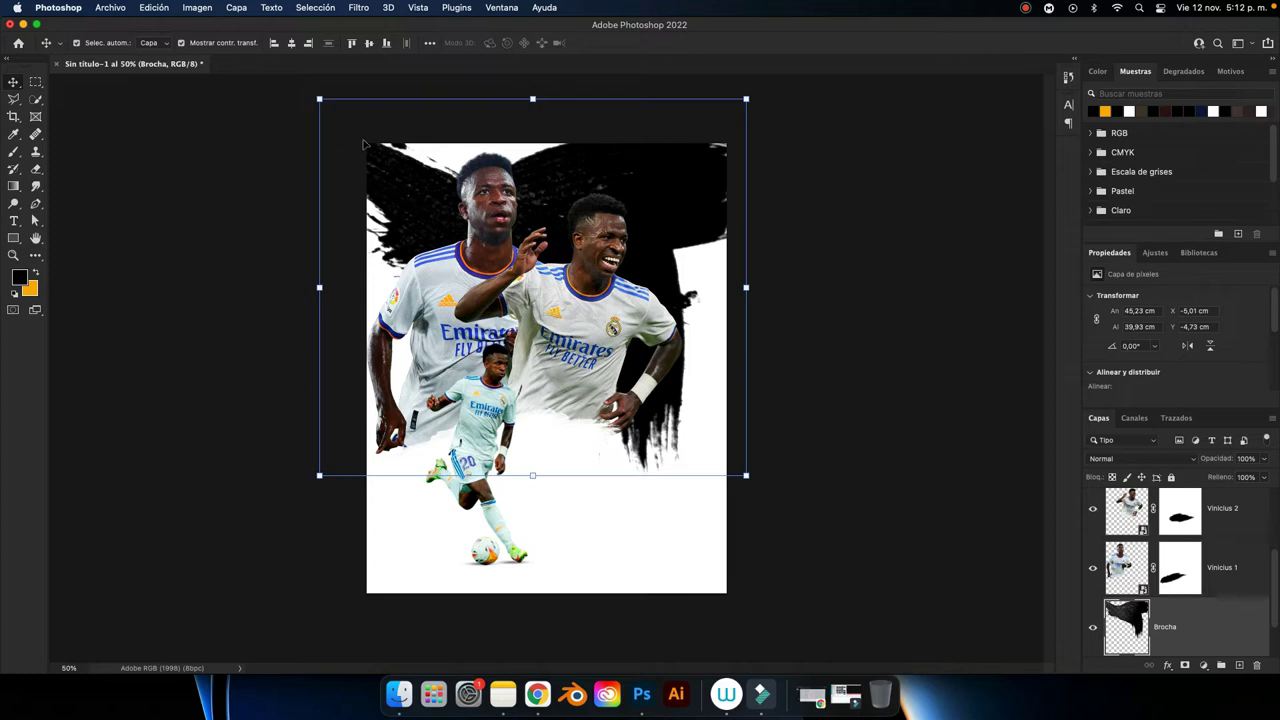
Undo a corner shrink and narrow the stroke from the right to 39,55 × 39,93 cm.
drag(319, 98, 396, 143)
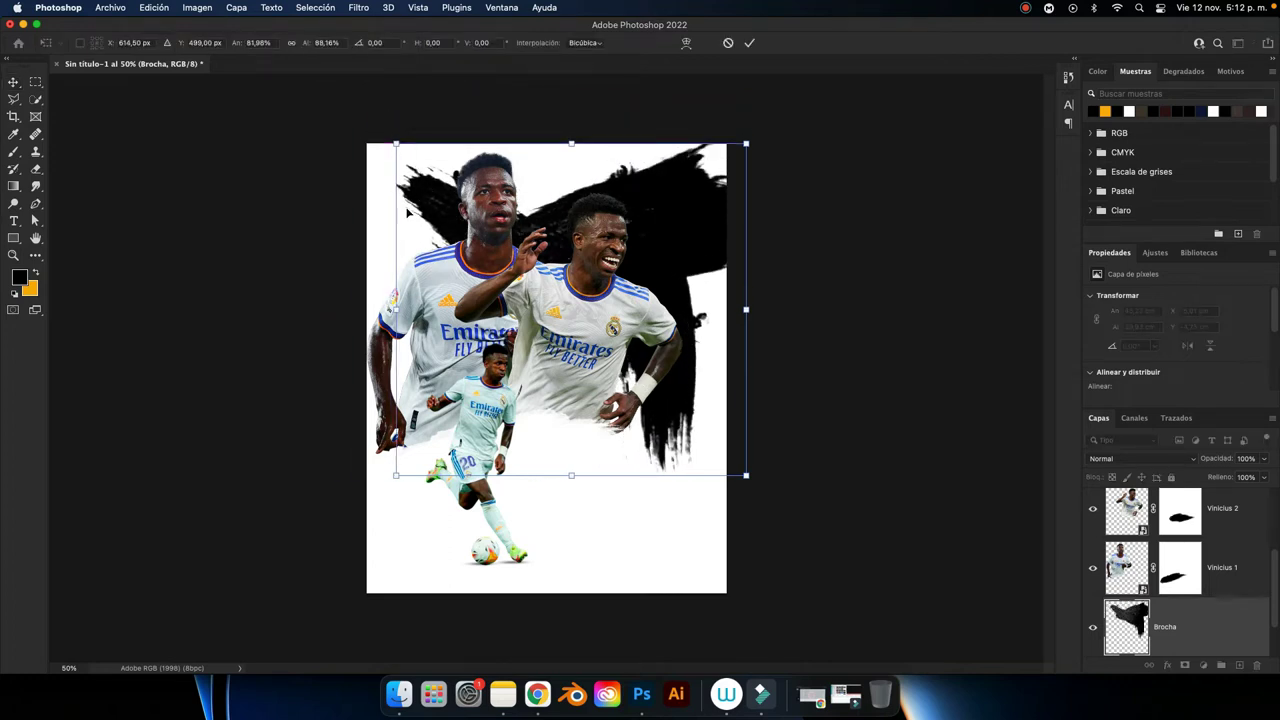
key(super+z)
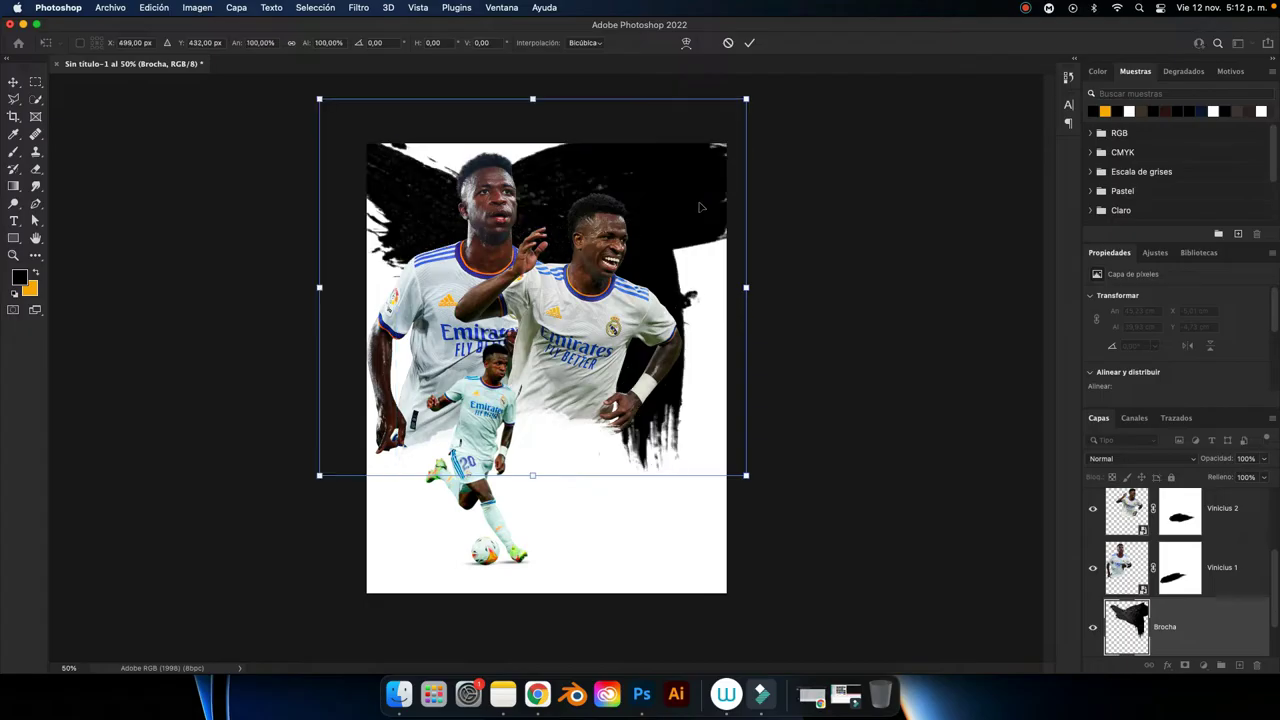
click(749, 43)
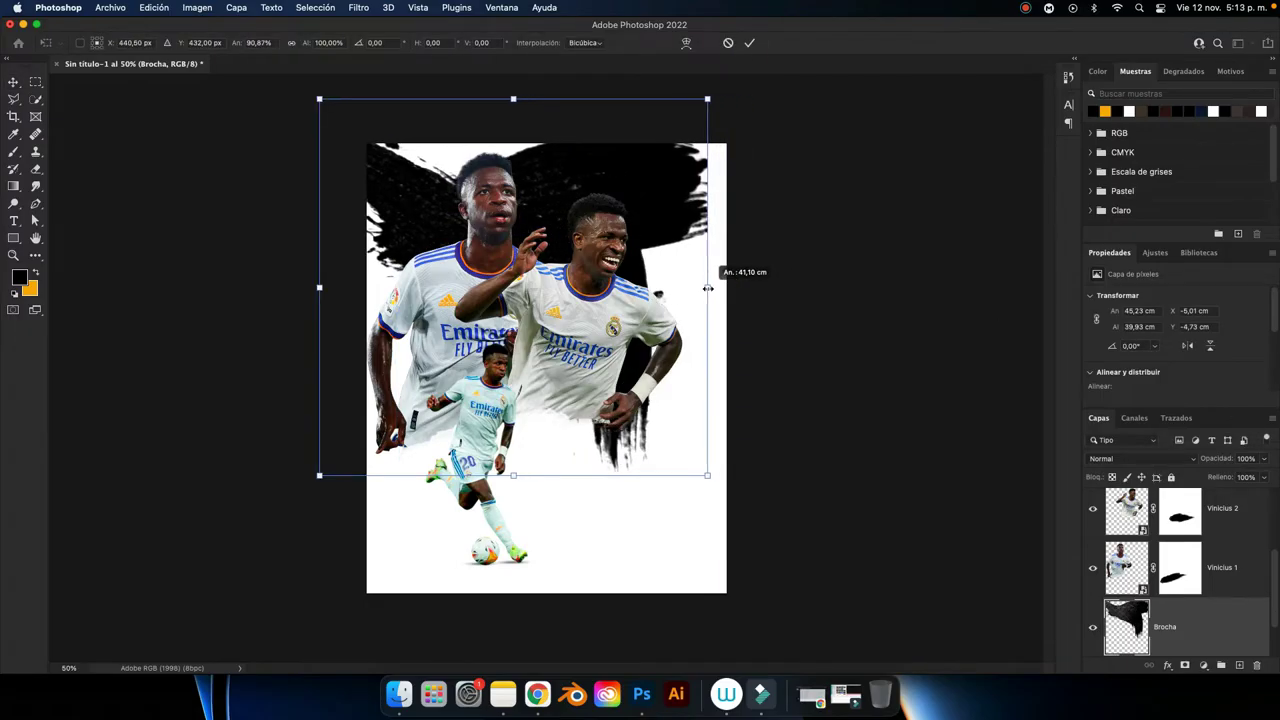
drag(746, 288, 692, 290)
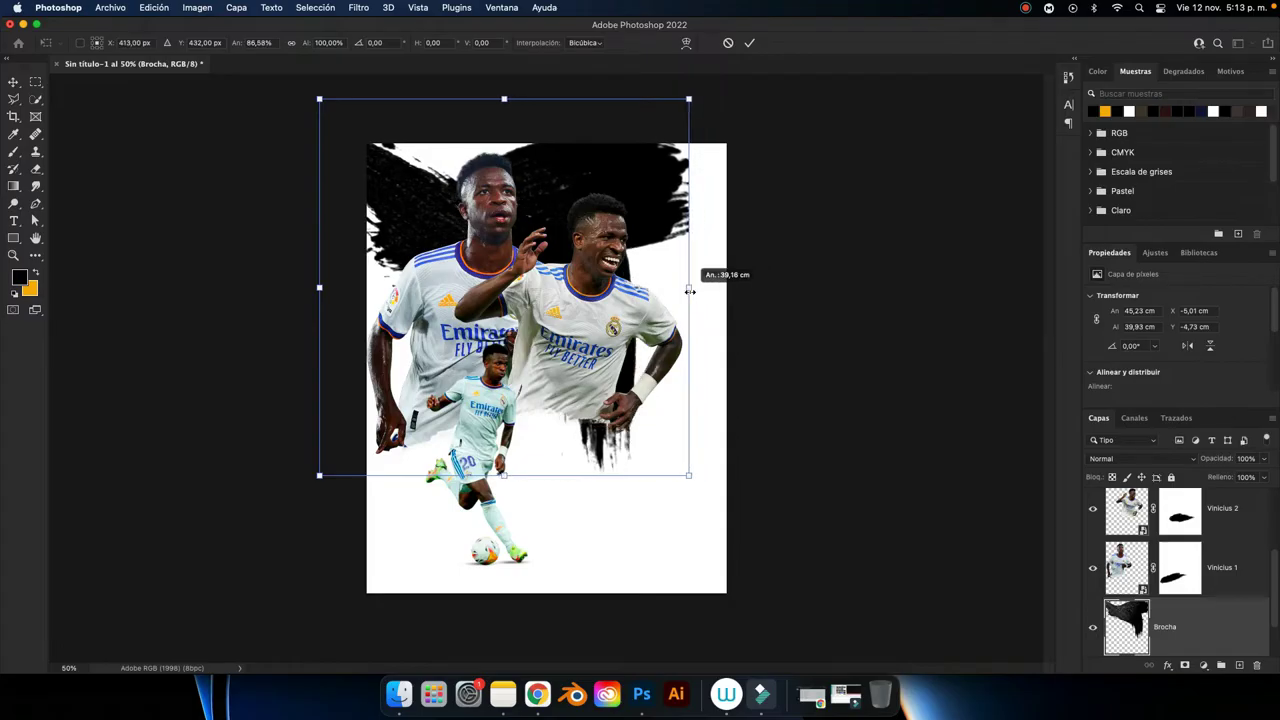
click(749, 43)
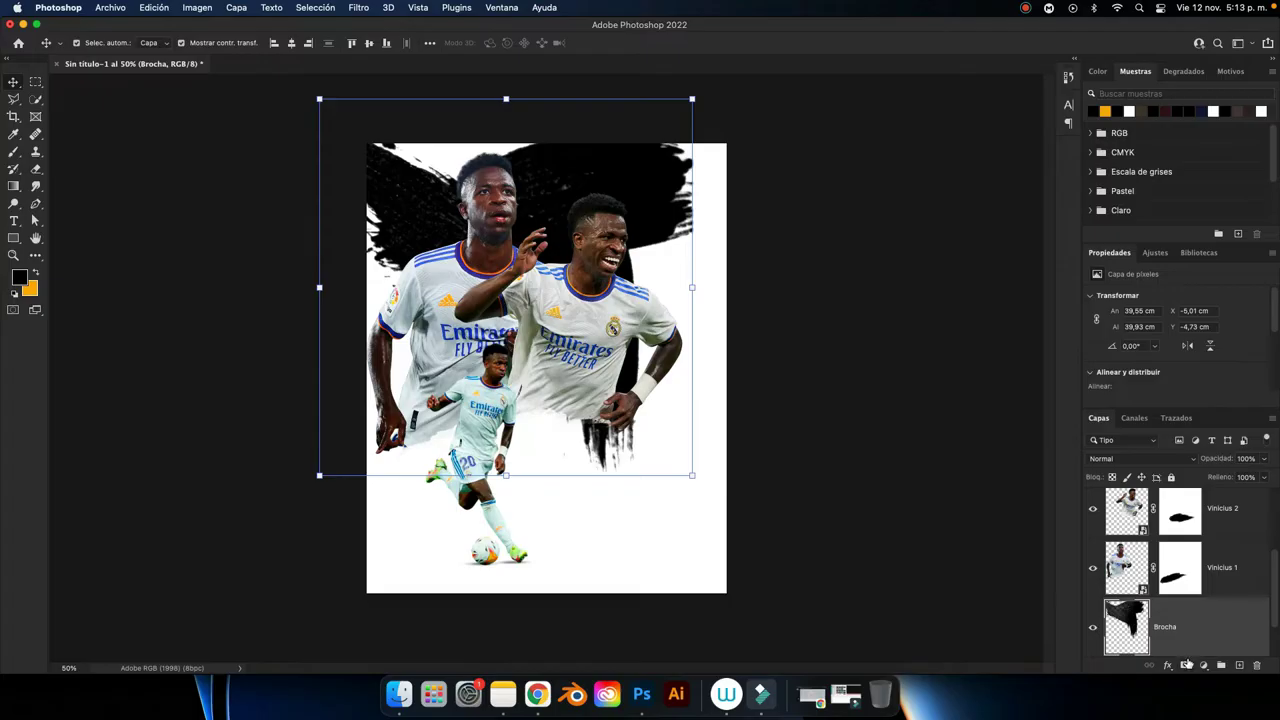
Add a mask to Brocha and paint out the tail below the player's arm with a soft round brush.
click(1186, 665)
key(b)
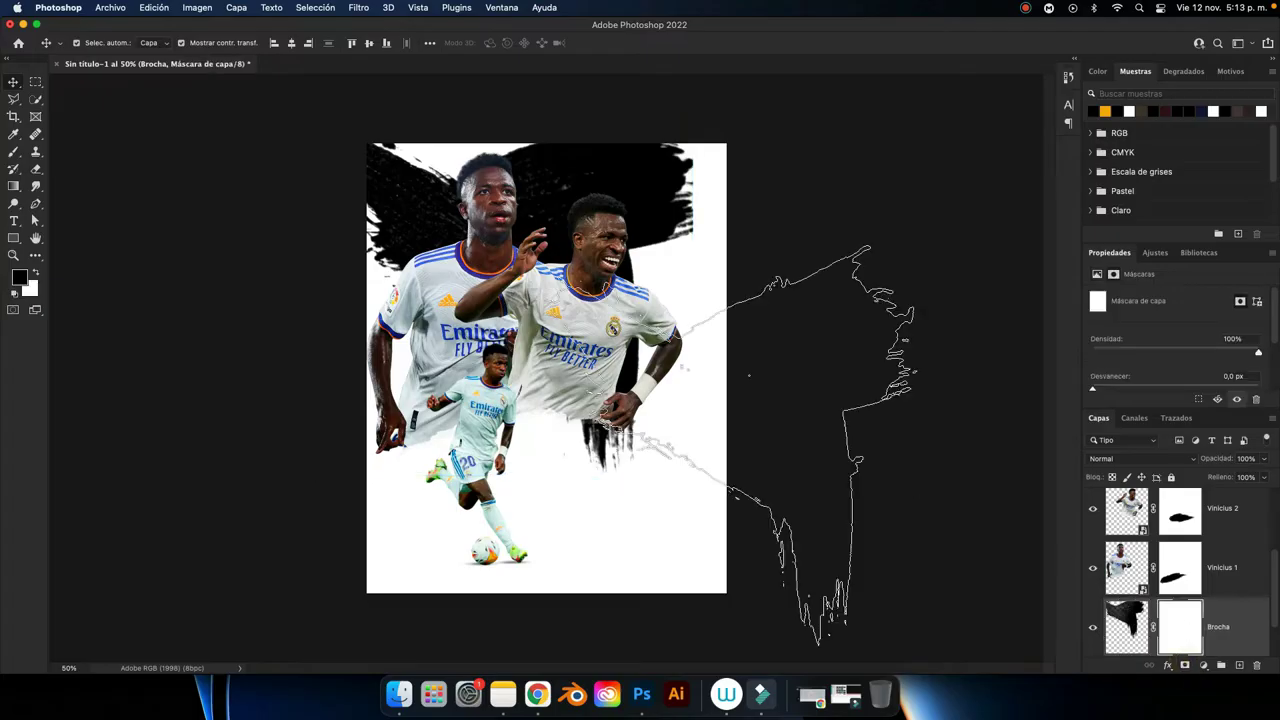
click(95, 43)
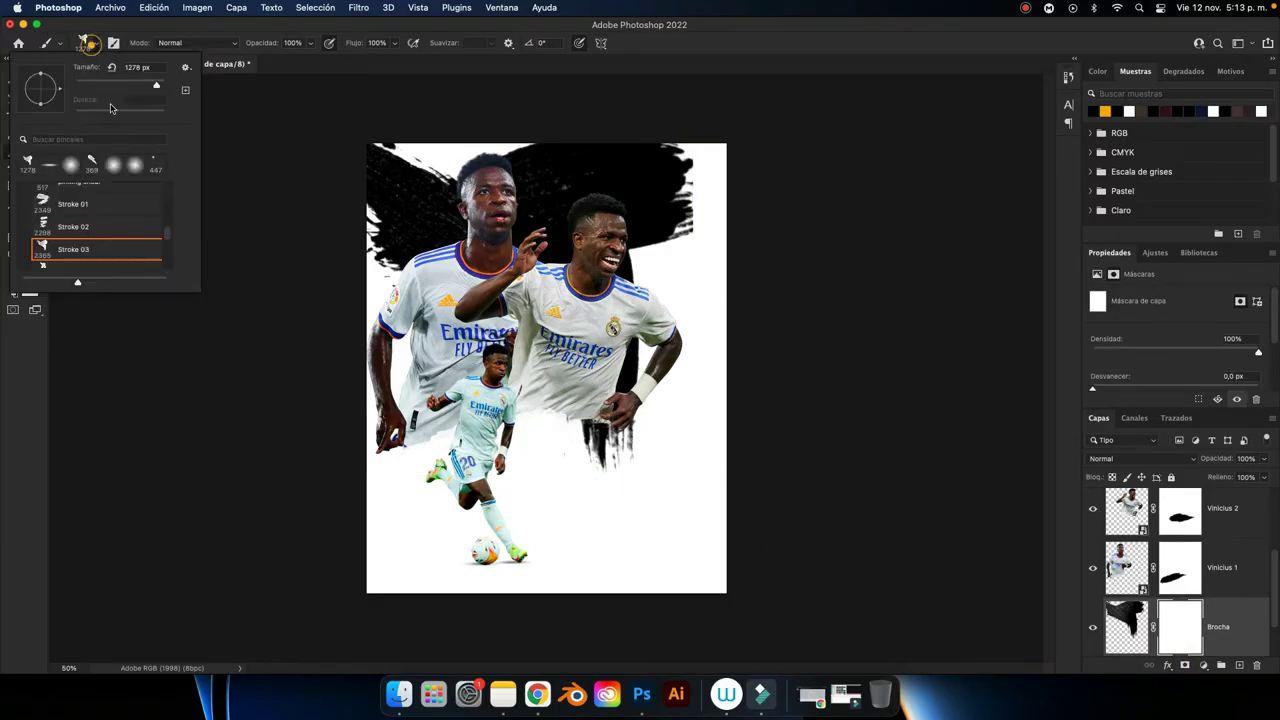
click(70, 162)
key(Escape)
drag(644, 427, 505, 423)
mouse_move(666, 434)
mouse_down()
mouse_move(568, 462)
mouse_move(658, 457)
mouse_move(429, 566)
mouse_up()
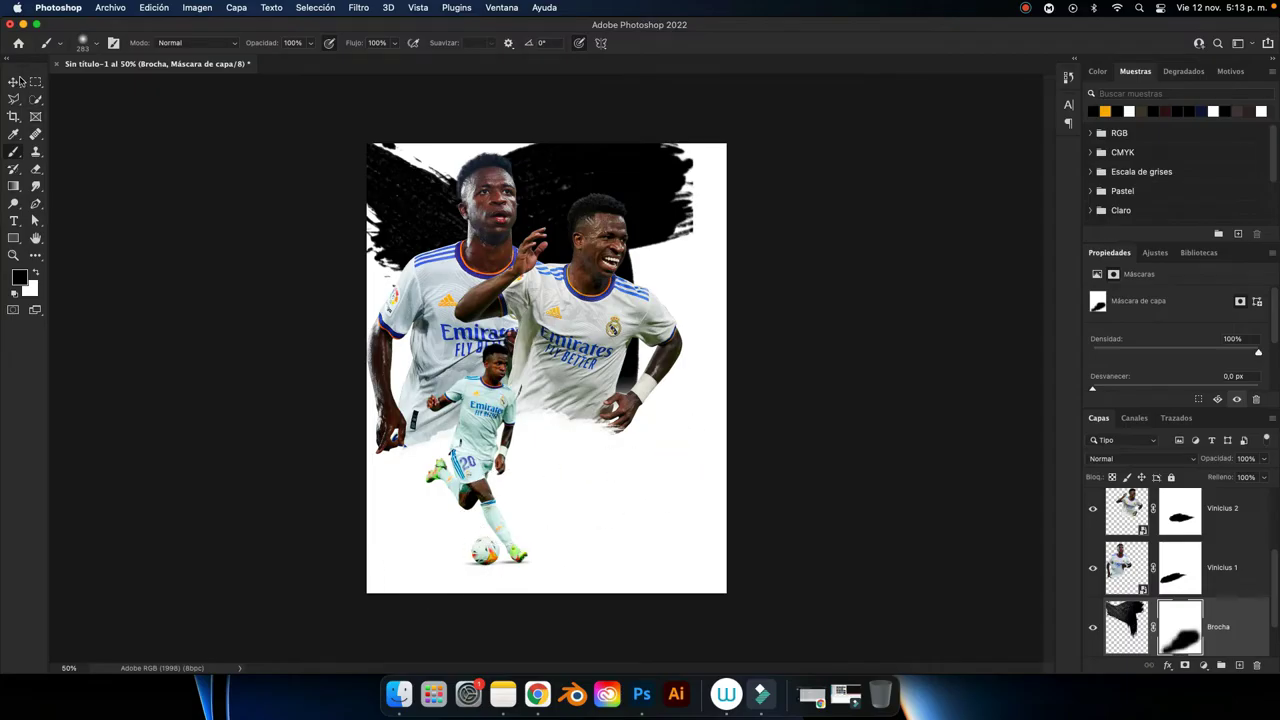
Reselect Brocha and drag Santiago Bernabeu.jpeg from Finder onto the poster.
click(14, 81)
click(835, 285)
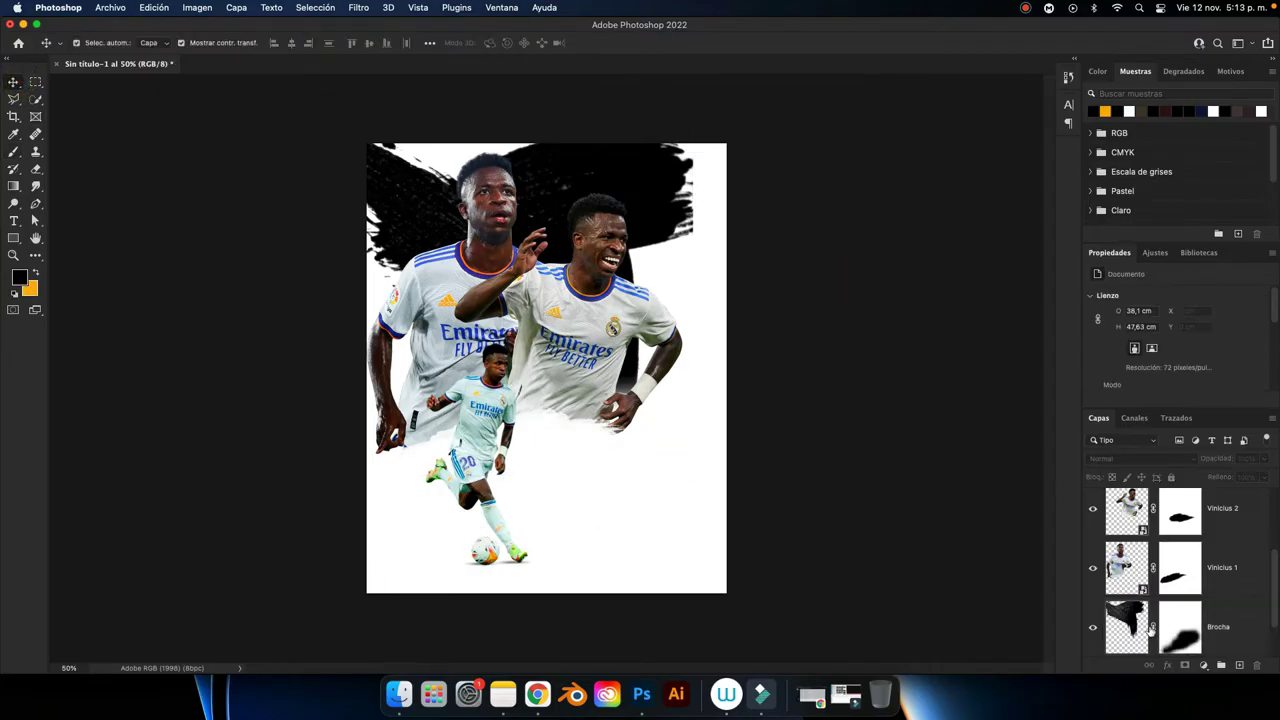
click(1150, 628)
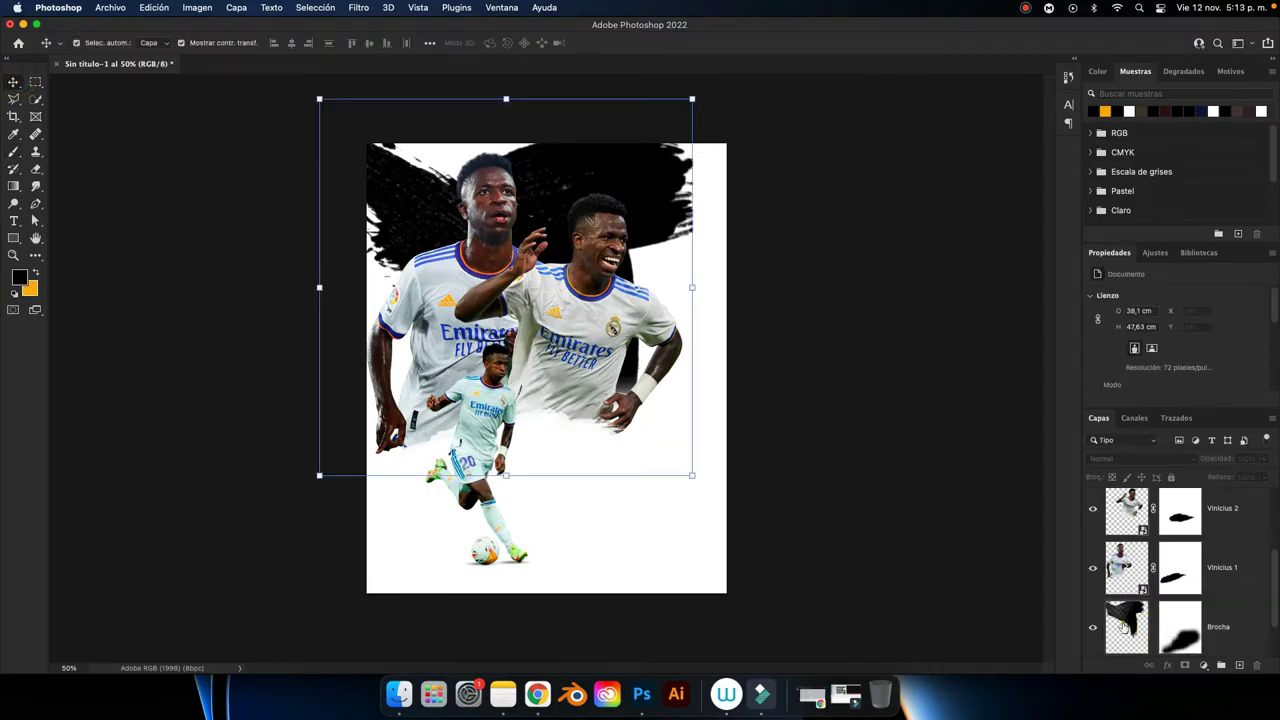
click(399, 694)
click(836, 251)
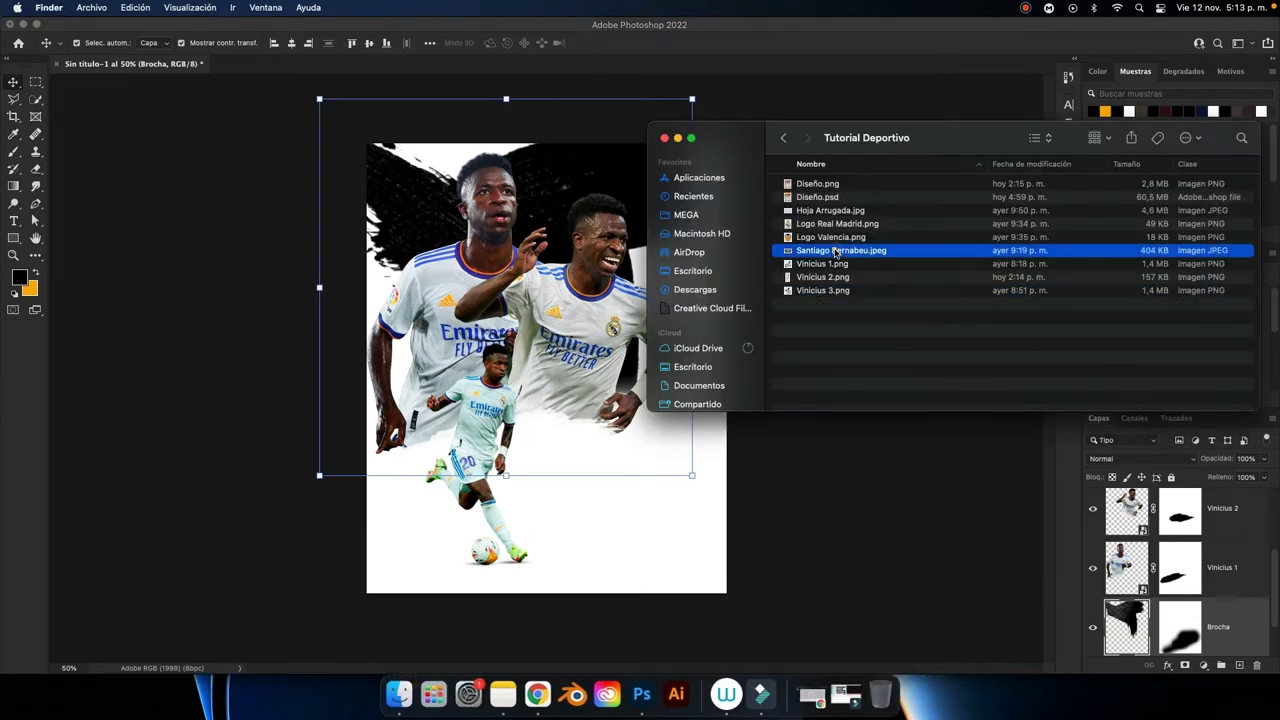
drag(836, 251, 490, 340)
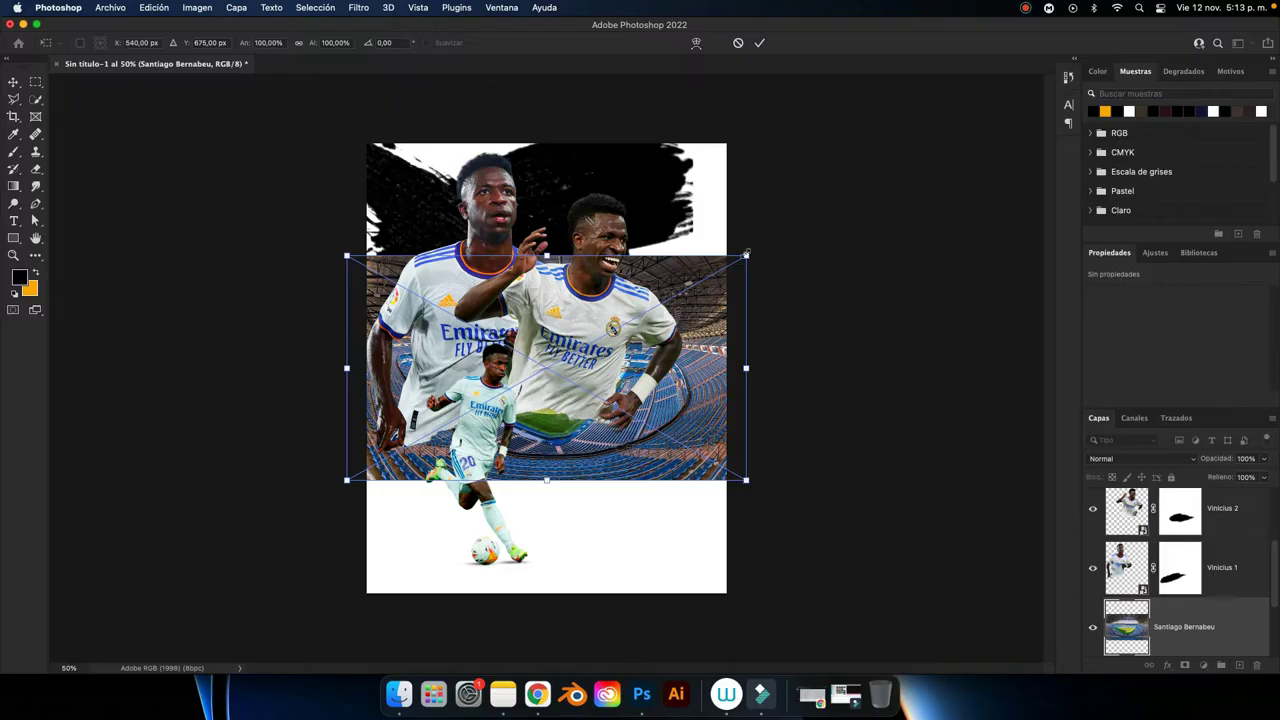
Scale the stadium photo up, move it over the canvas top and clip it to Brocha.
drag(746, 254, 808, 249)
drag(737, 363, 718, 232)
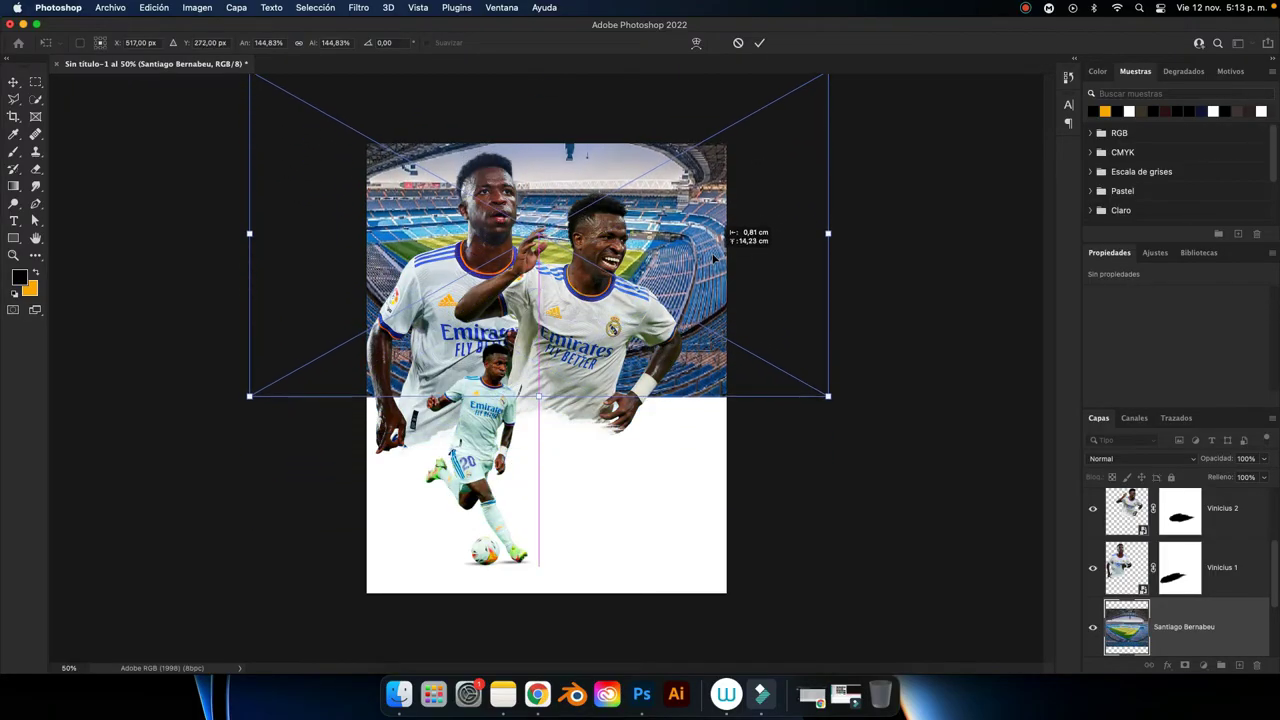
click(759, 42)
scroll(1192, 594, down, 2)
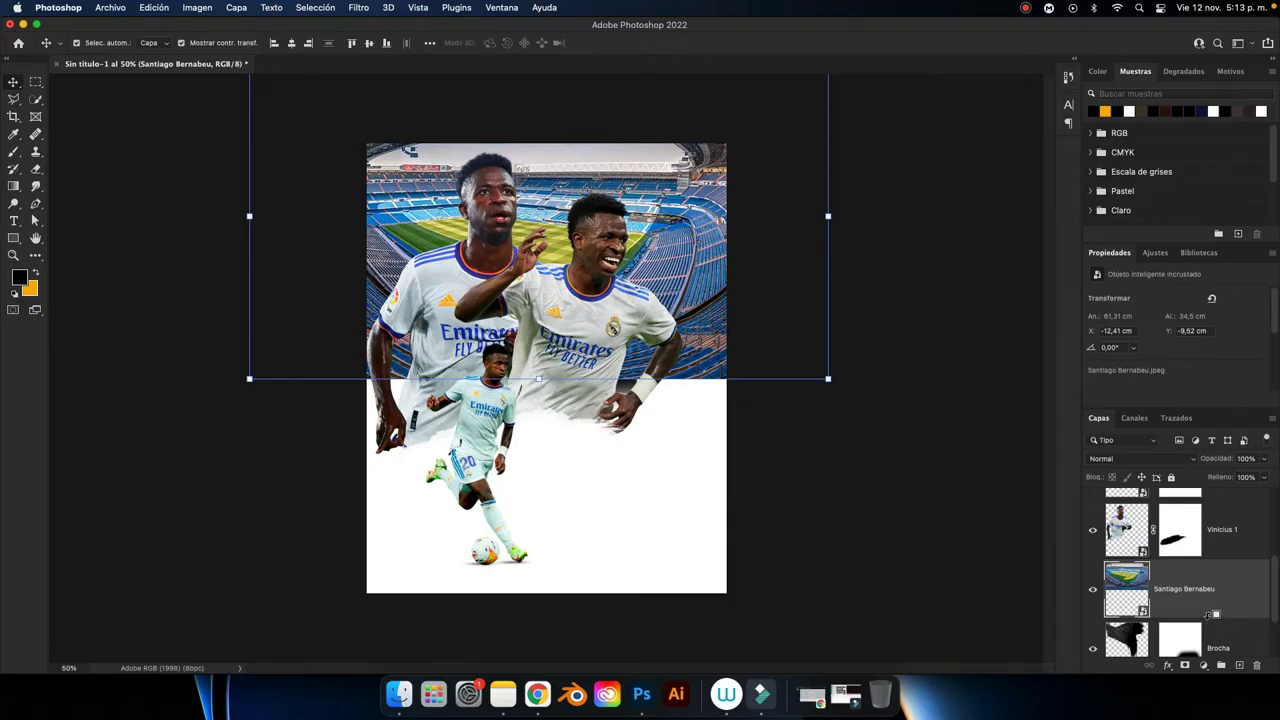
alt+click(1209, 614)
click(931, 549)
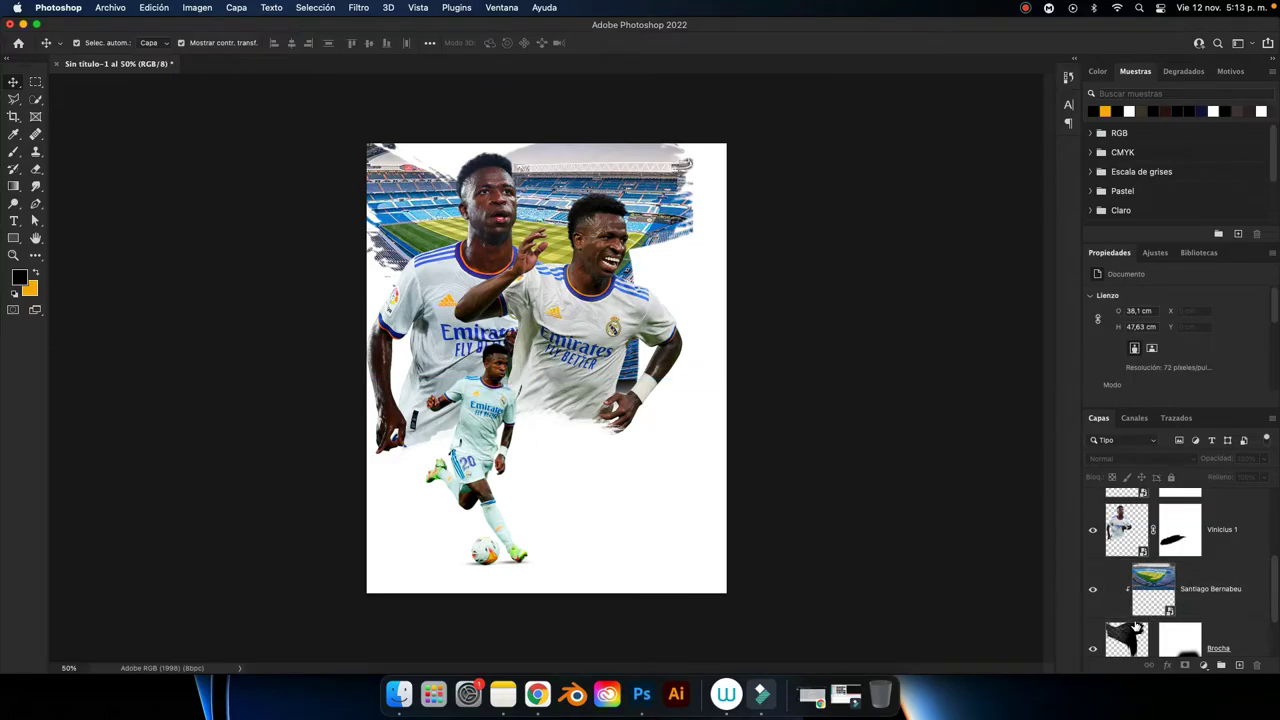
Add a Gradient Map with right stop #fdae03 and clip it to the Santiago Bernabeu layer.
click(1222, 582)
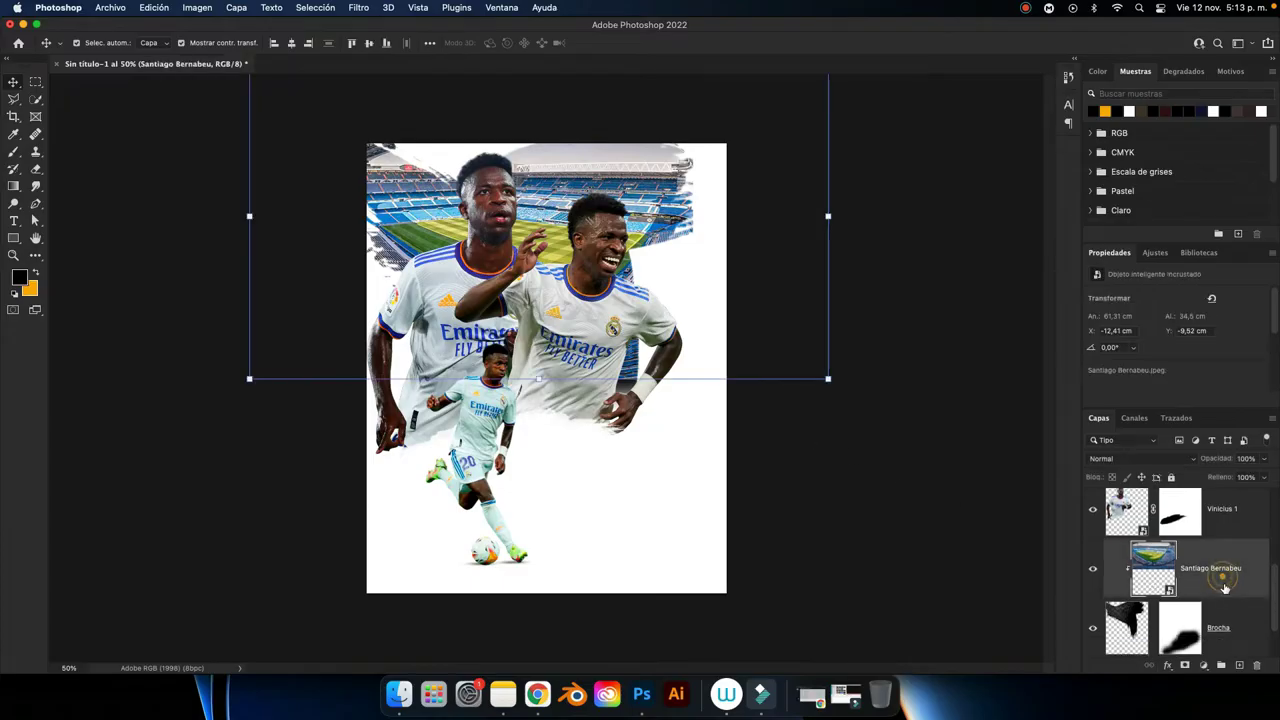
click(1205, 665)
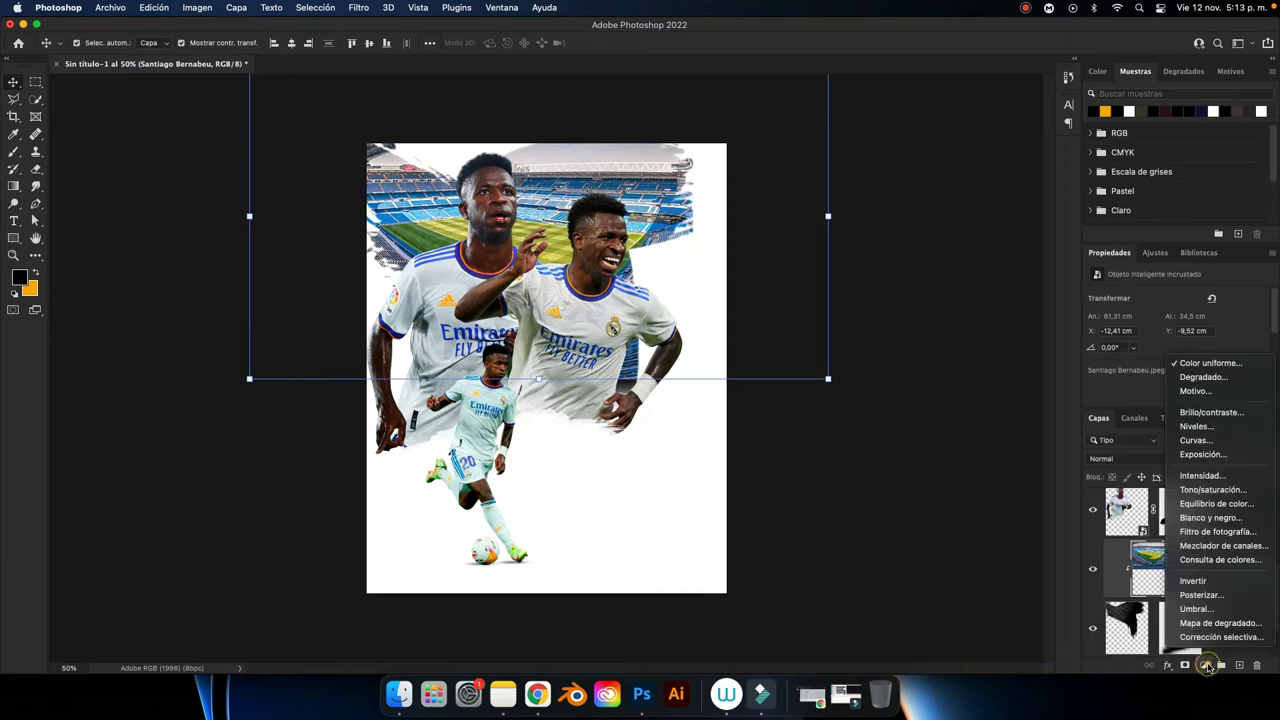
click(1212, 623)
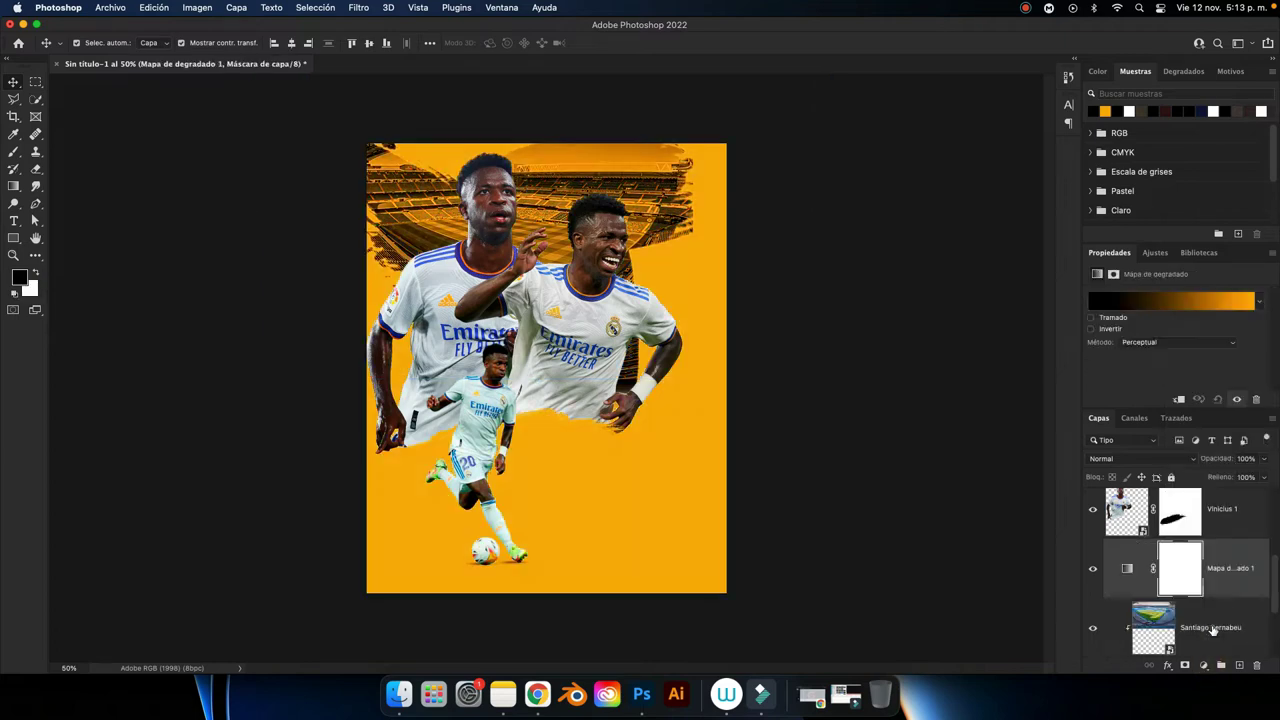
click(1138, 305)
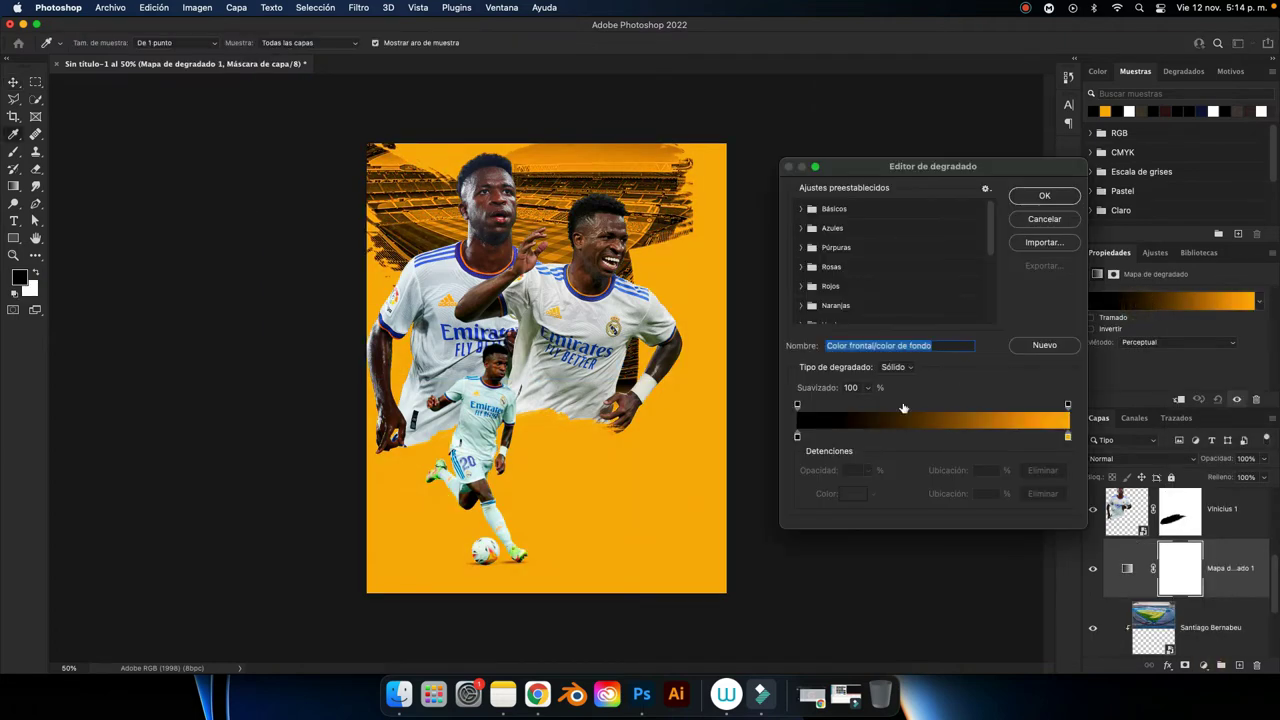
click(1067, 437)
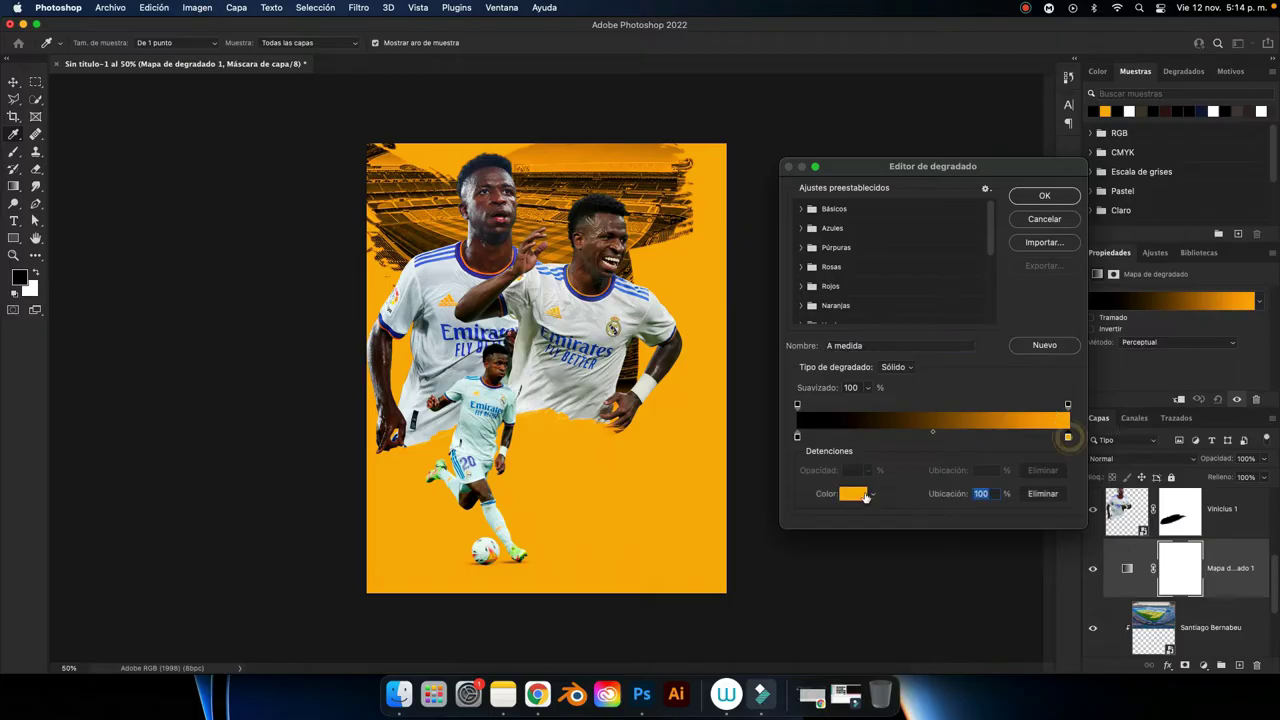
click(853, 493)
click(940, 474)
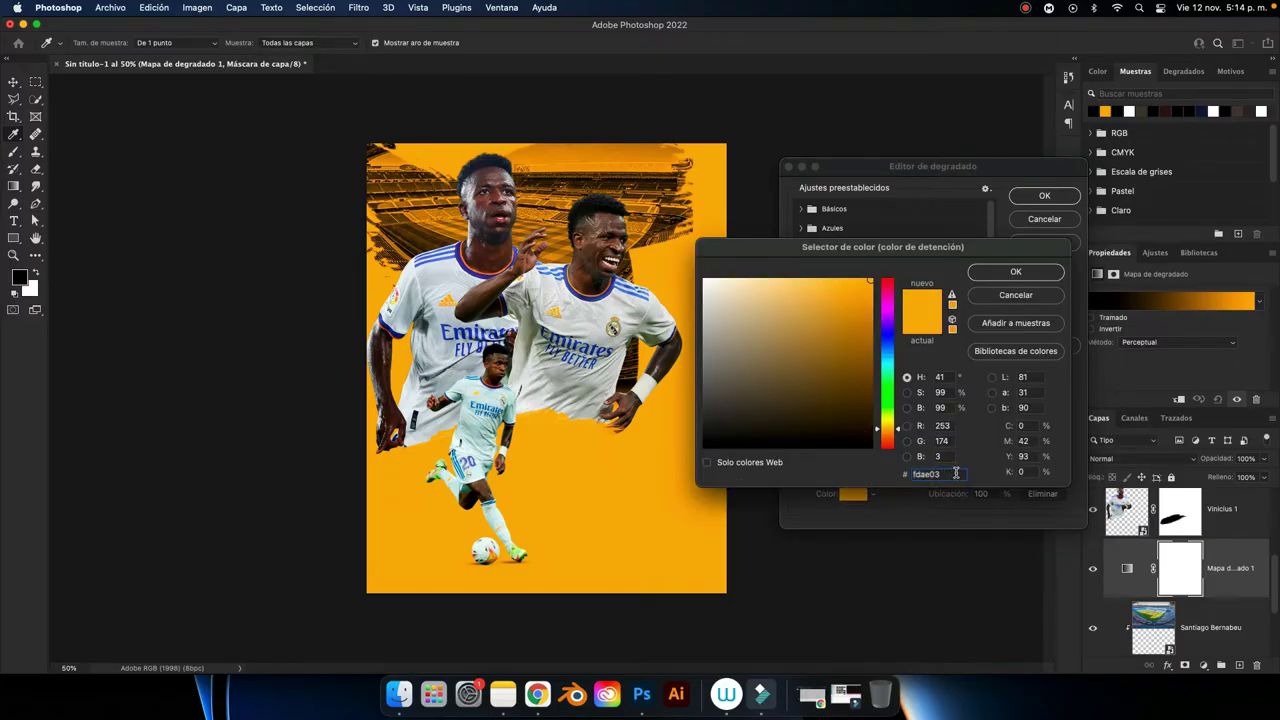
click(1027, 282)
click(1044, 198)
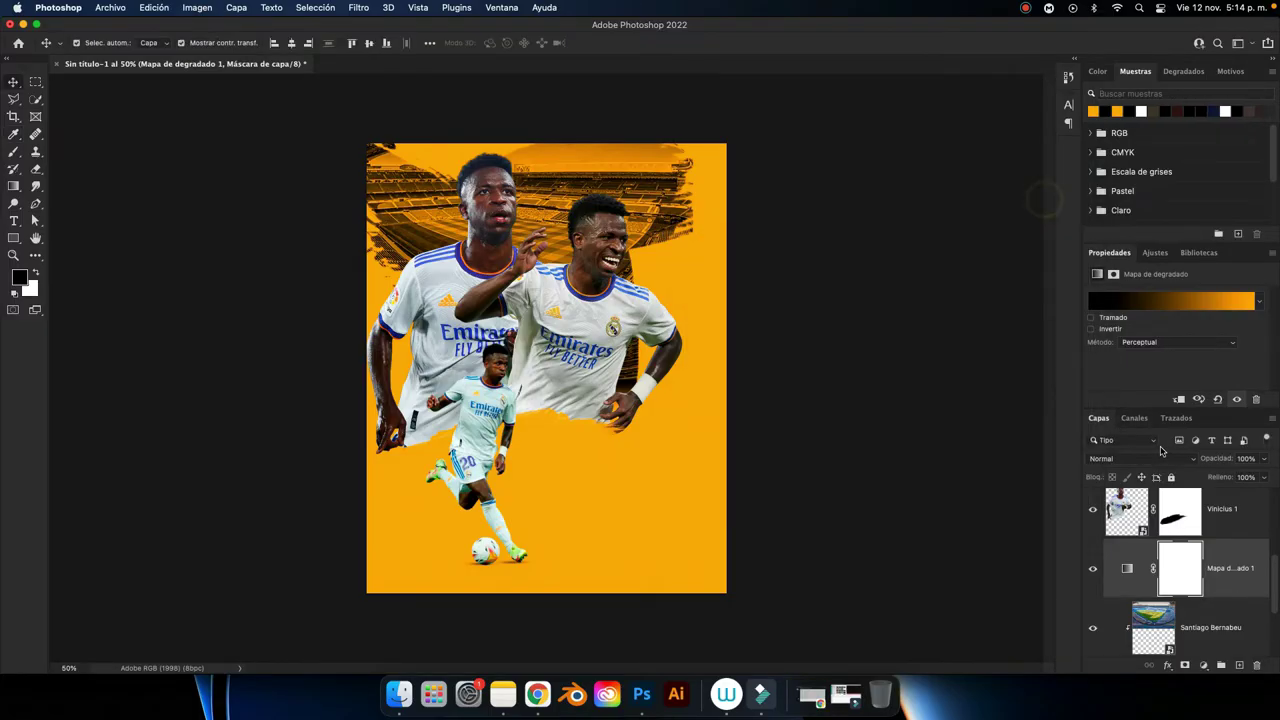
drag(1230, 627, 1236, 594)
alt+click(1237, 593)
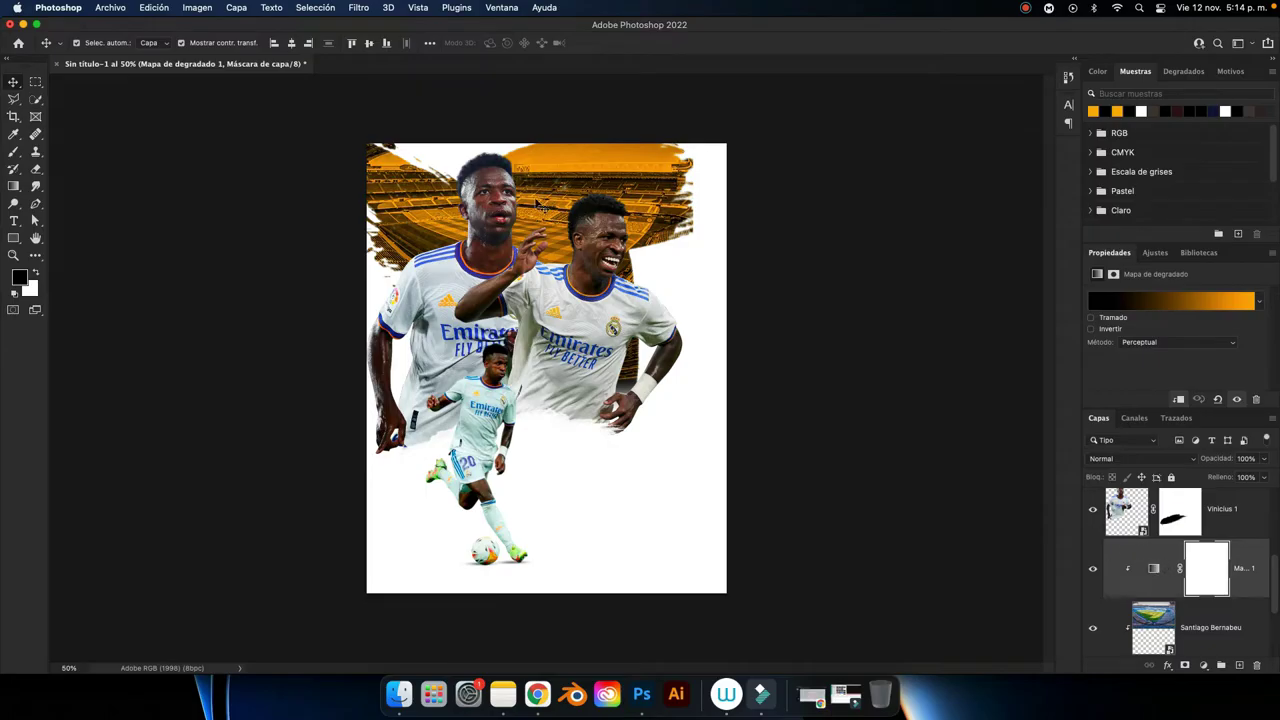
Scale the Santiago Bernabeu photo up to 75,11 × 42,26 cm and shift it slightly up.
click(1199, 634)
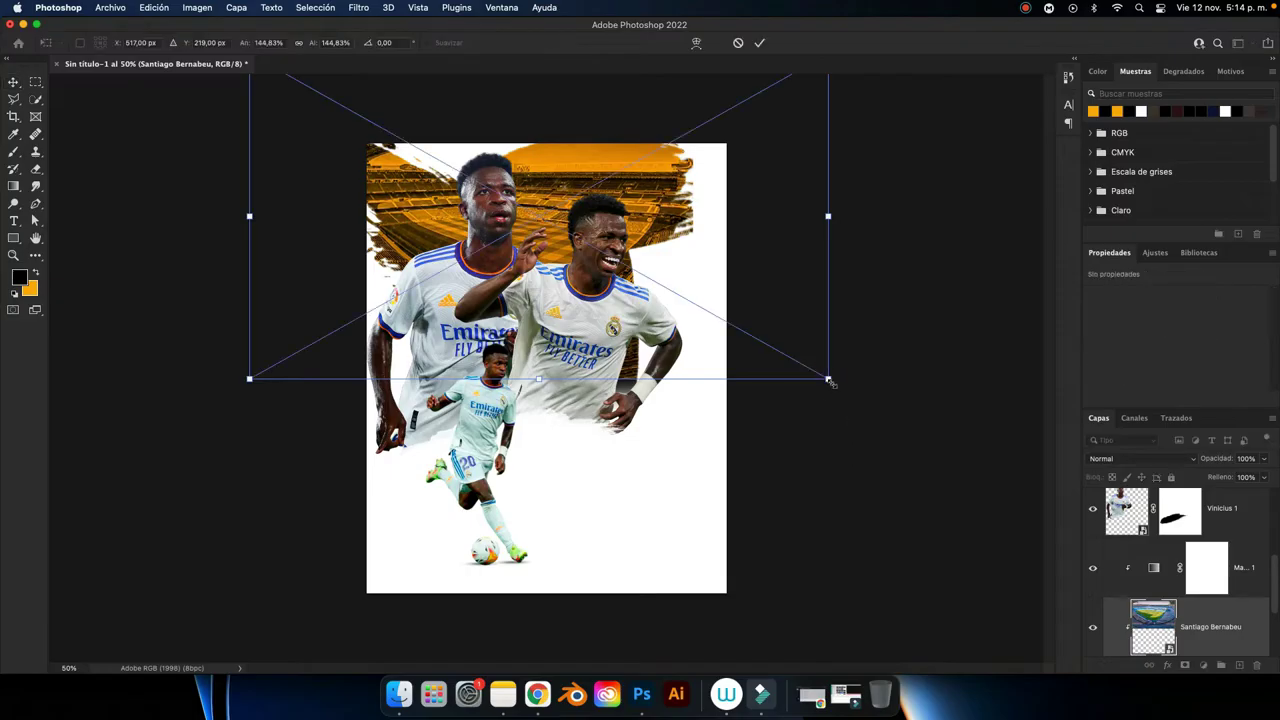
drag(828, 378, 866, 400)
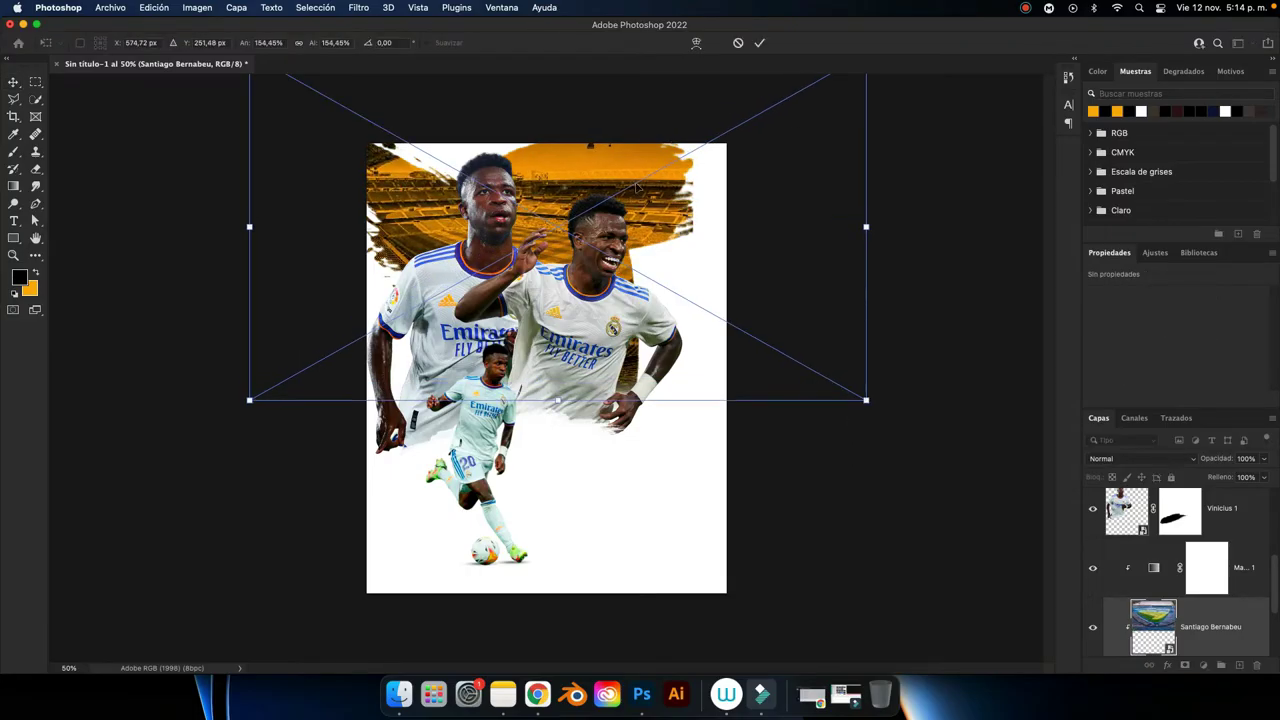
drag(636, 187, 652, 182)
drag(882, 397, 970, 446)
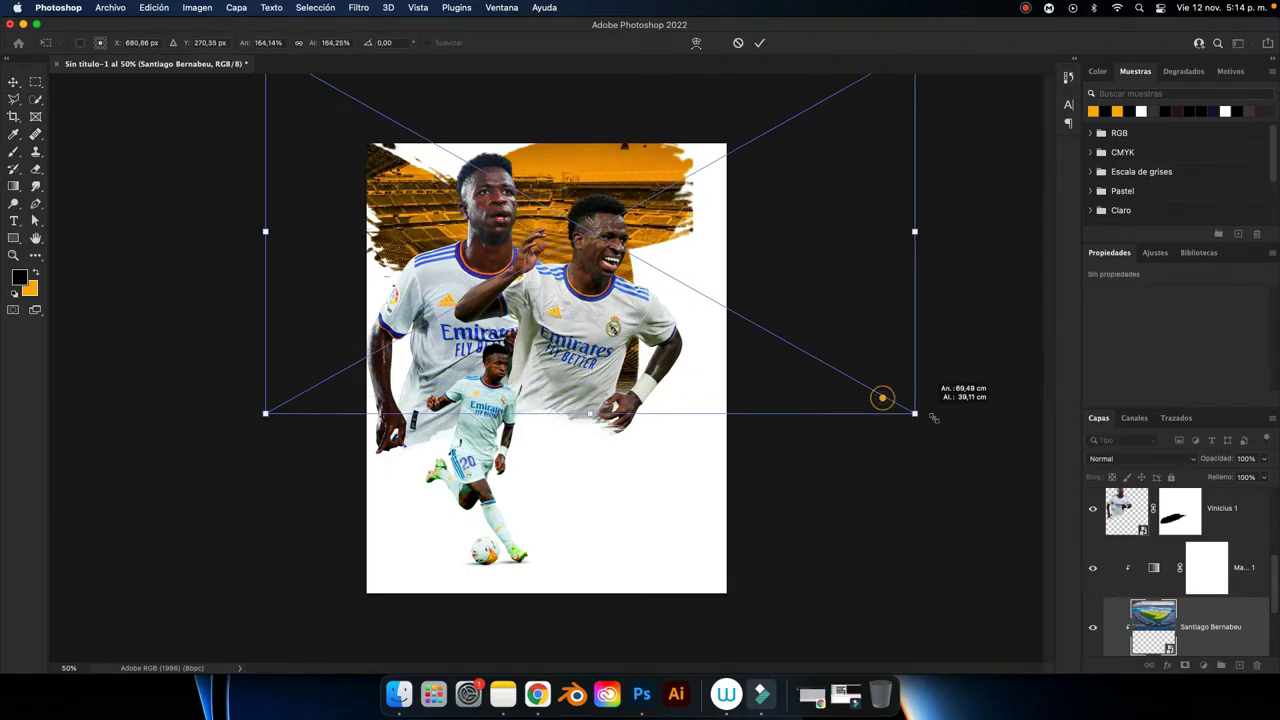
mouse_move(771, 249)
mouse_down()
mouse_move(758, 222)
mouse_move(774, 191)
mouse_move(760, 224)
mouse_up()
Commit the stadium resize, then select the Vinicius 3 layer with the Type tool active.
key(Return)
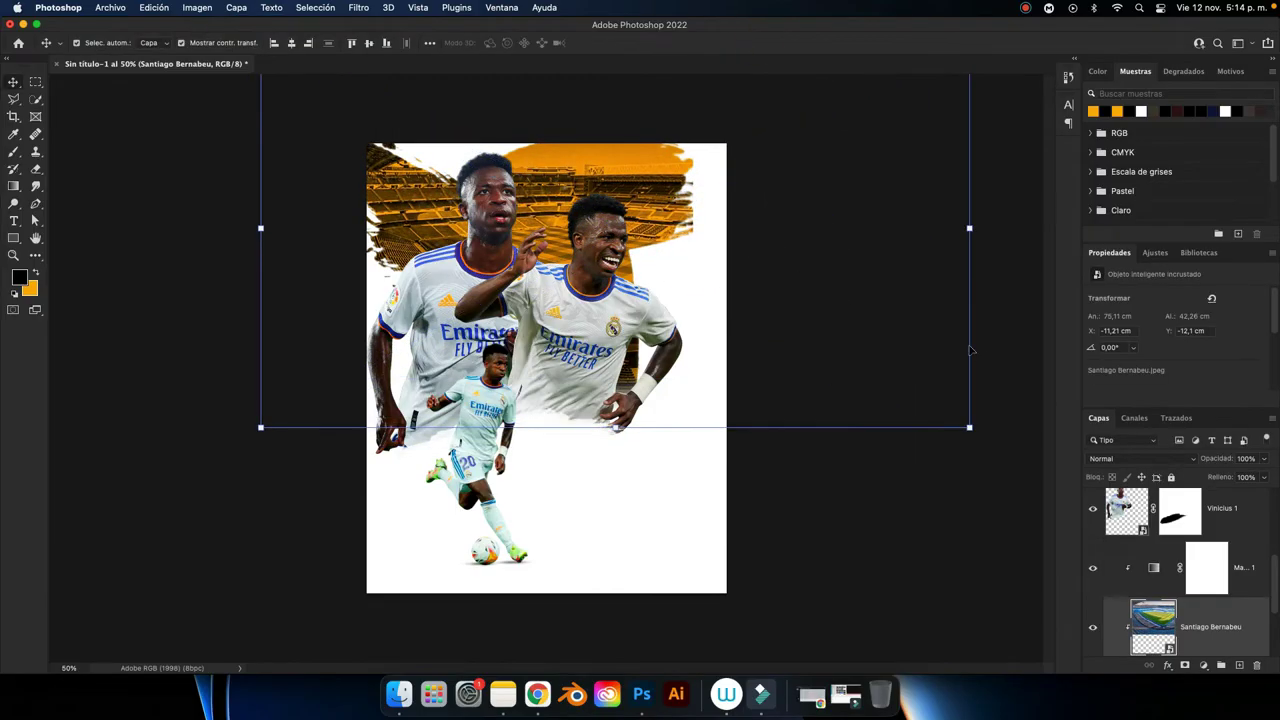
click(1004, 364)
key(XF86MonBrightnessUp)
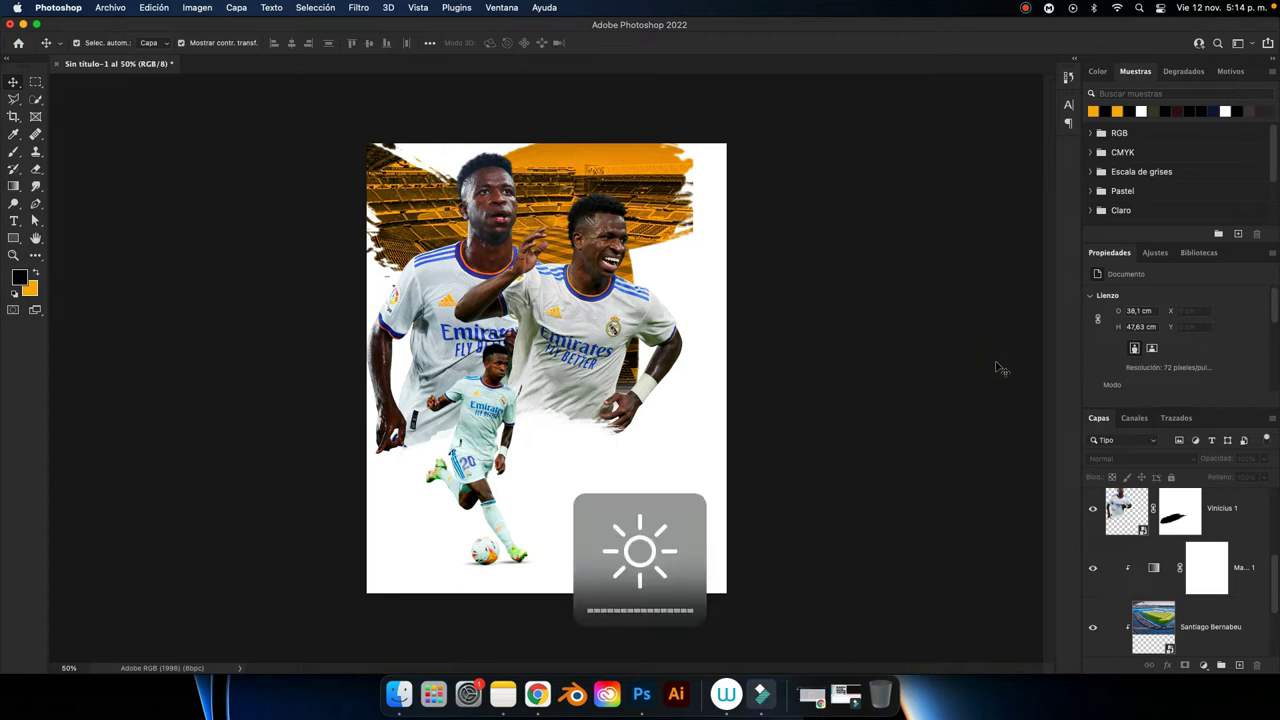
scroll(1122, 526, up, 3)
scroll(1122, 526, up, 2)
click(1160, 517)
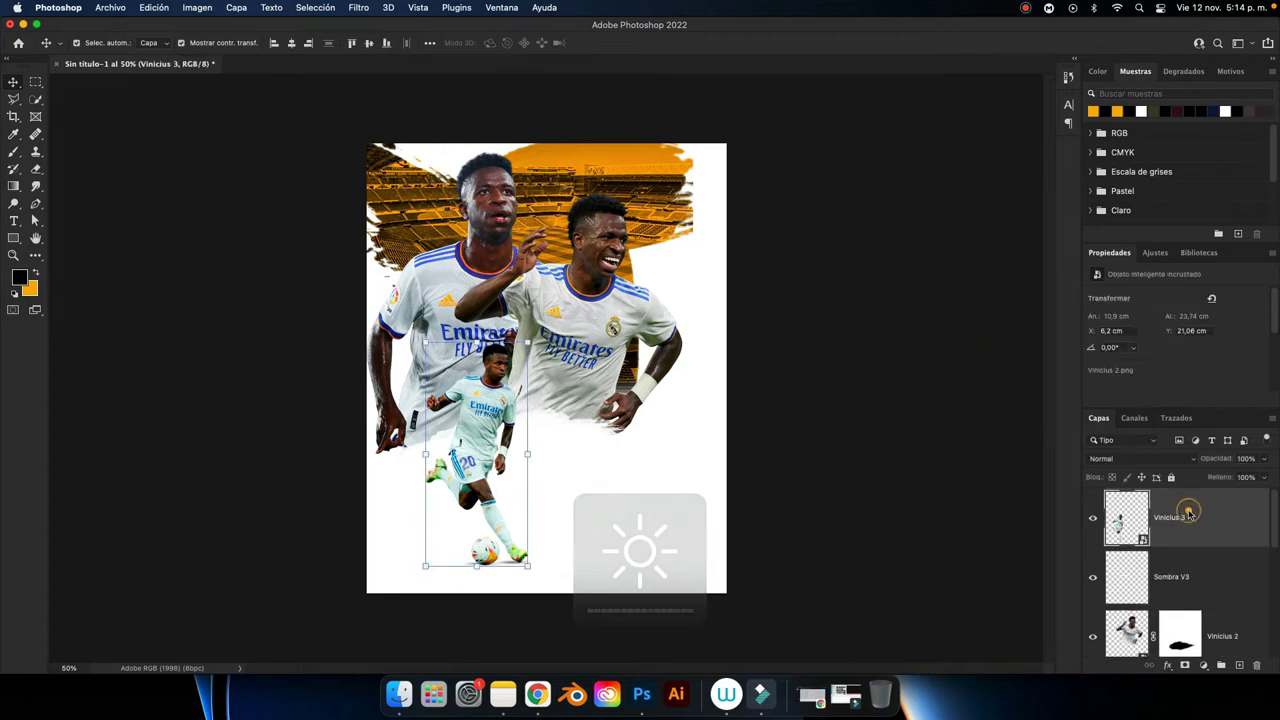
click(15, 222)
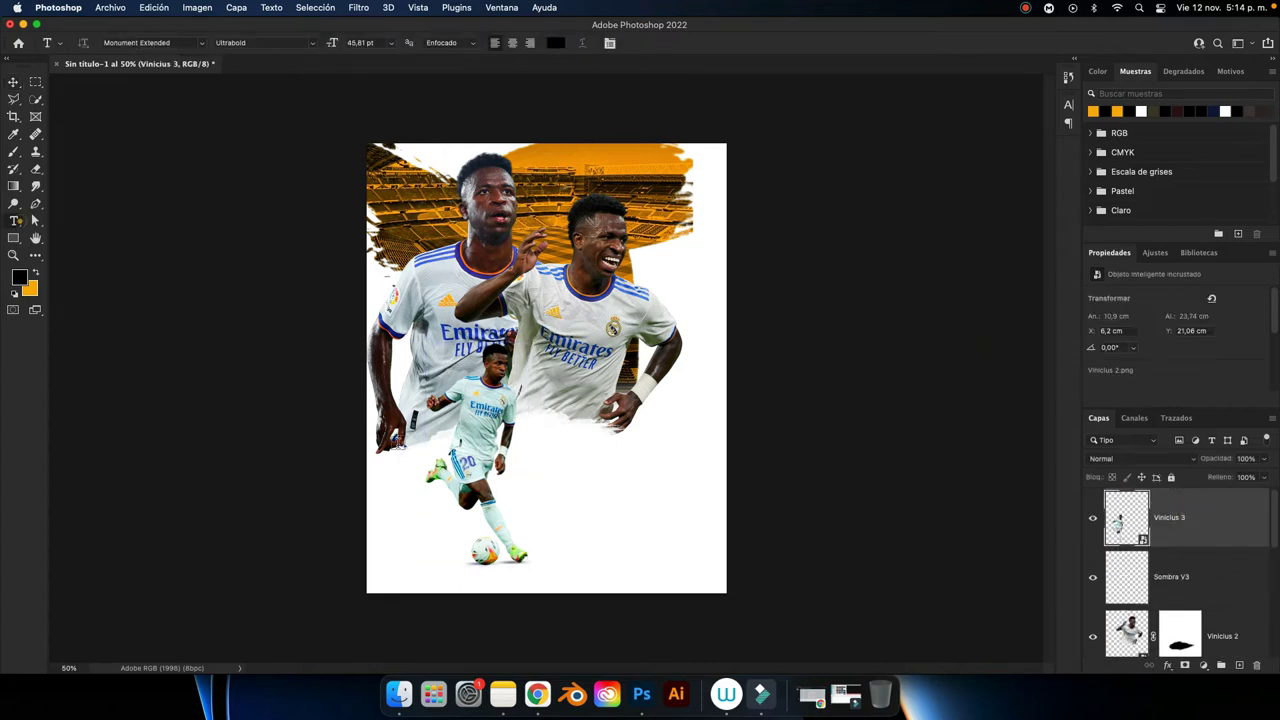
Type the two-line text MATCH DAY below the players.
click(560, 488)
text(MA)
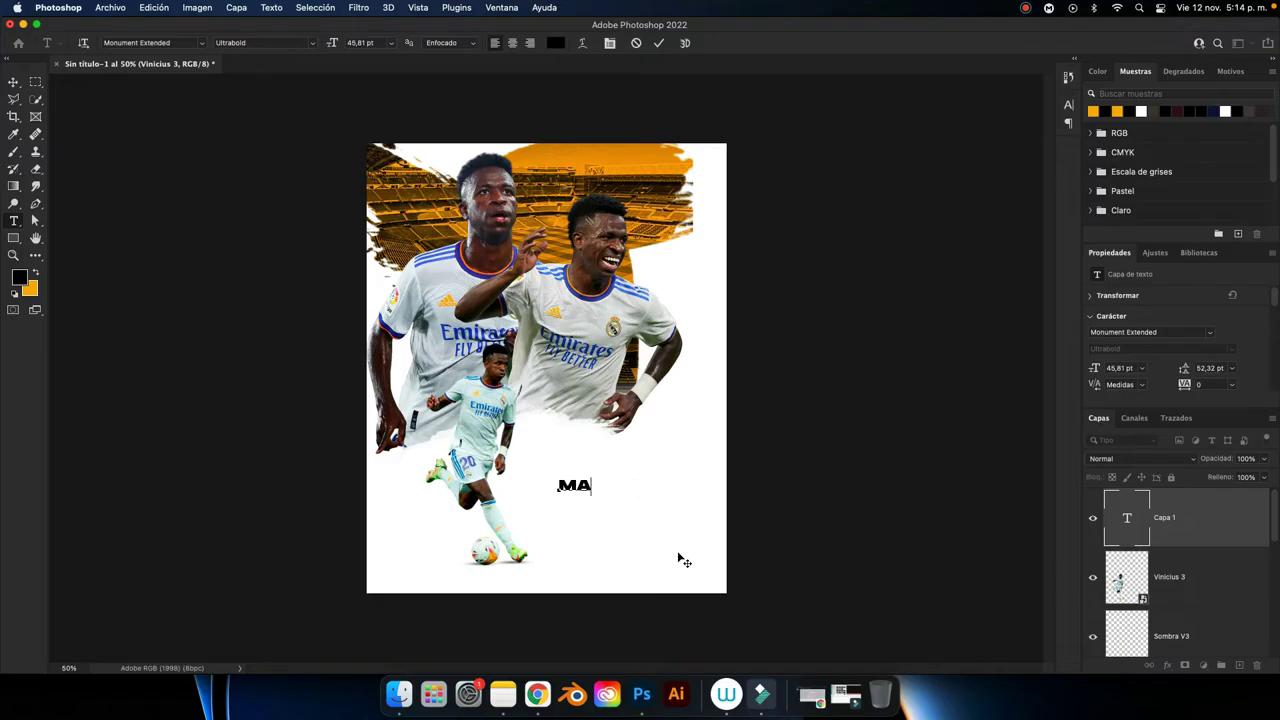
key(BackSpace)
key(BackSpace)
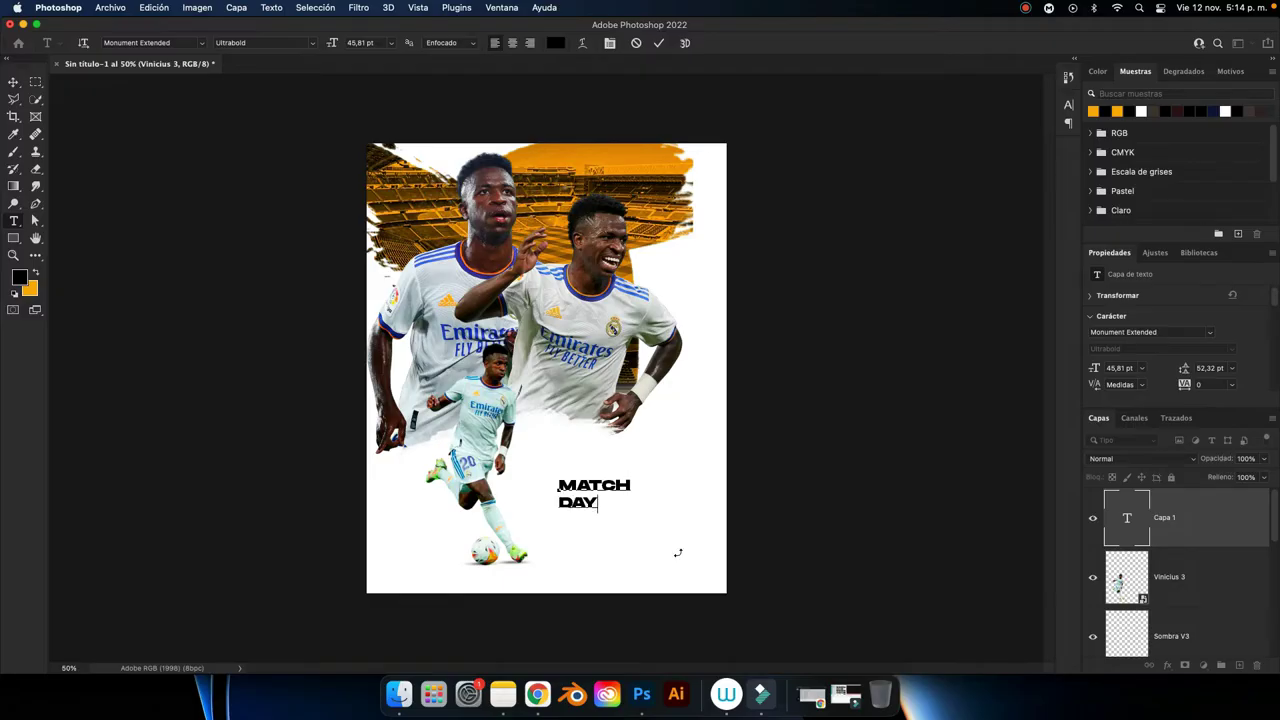
key(super+plus)
key(super+plus)
scroll(684, 560, down, 5)
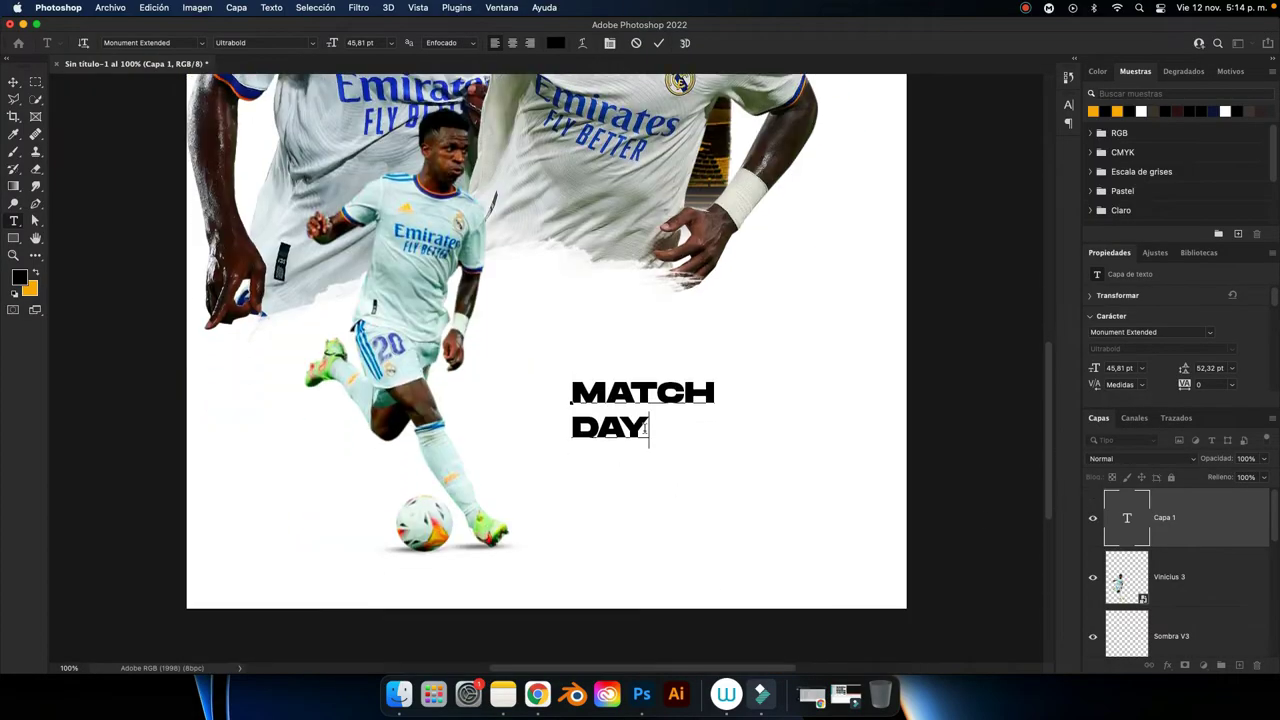
Set DAY to 86 pt and widen the leading to about 66 pt.
double_click(645, 428)
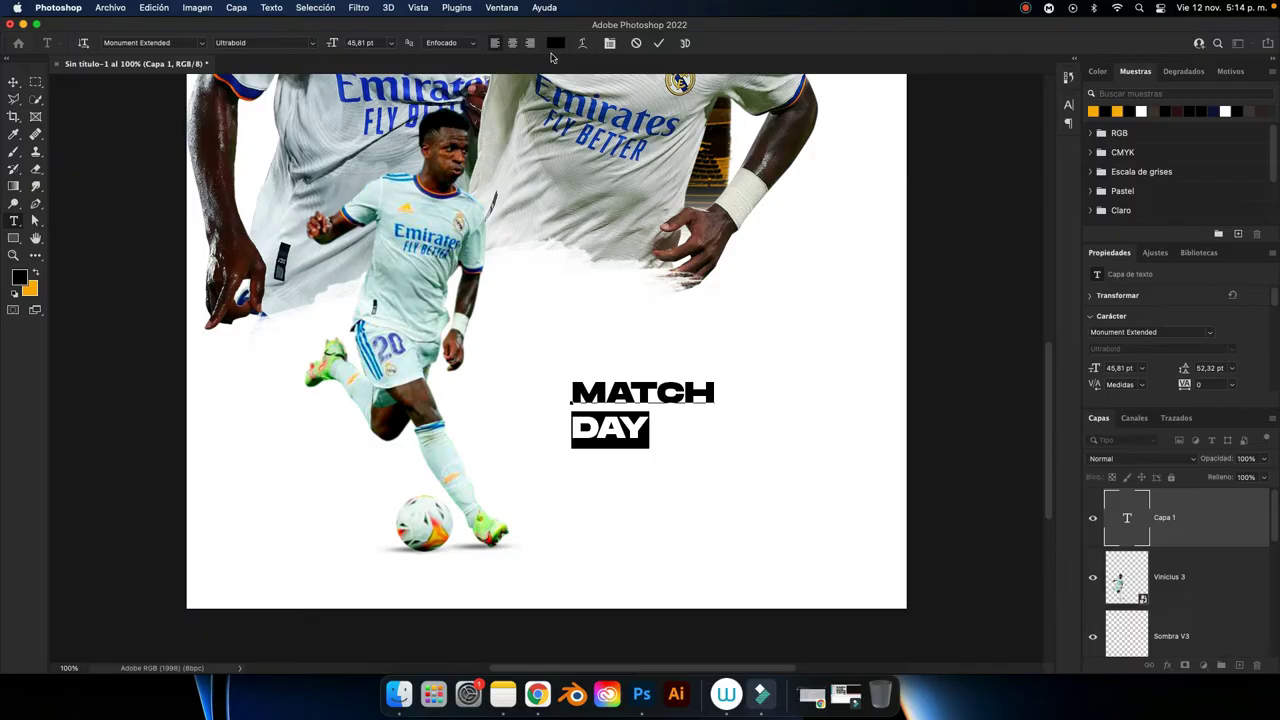
click(609, 43)
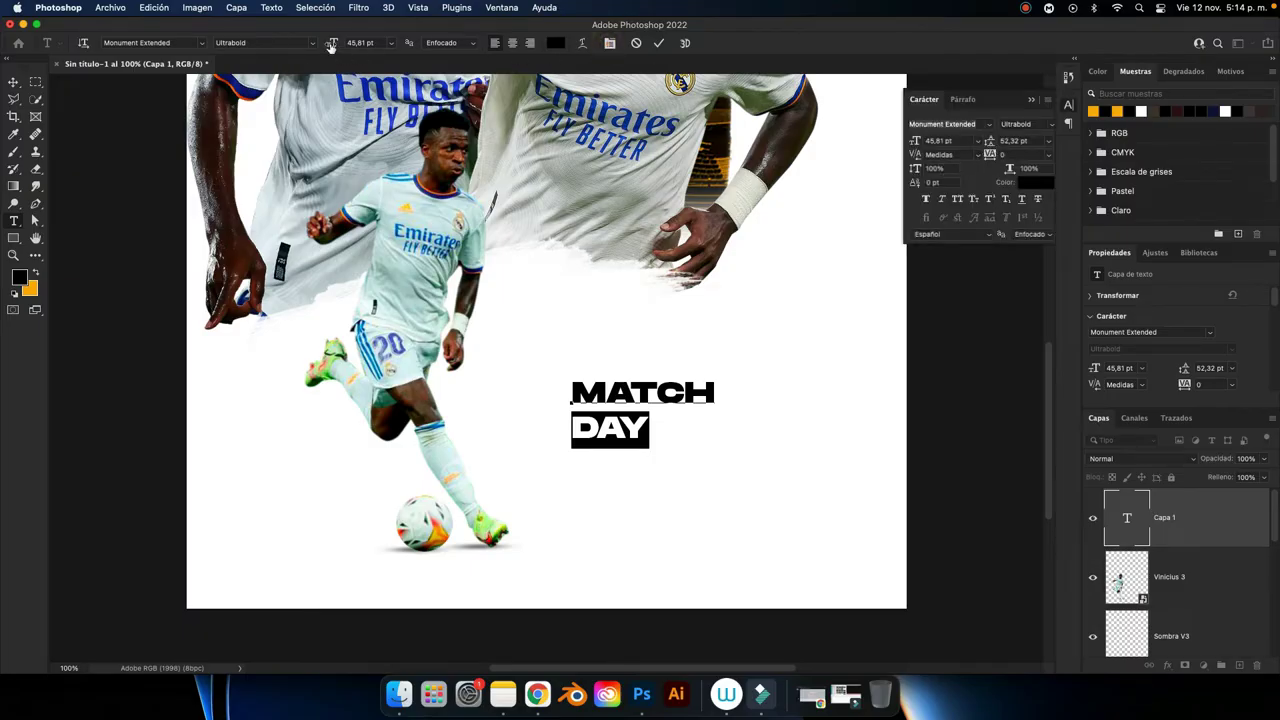
drag(331, 47, 357, 40)
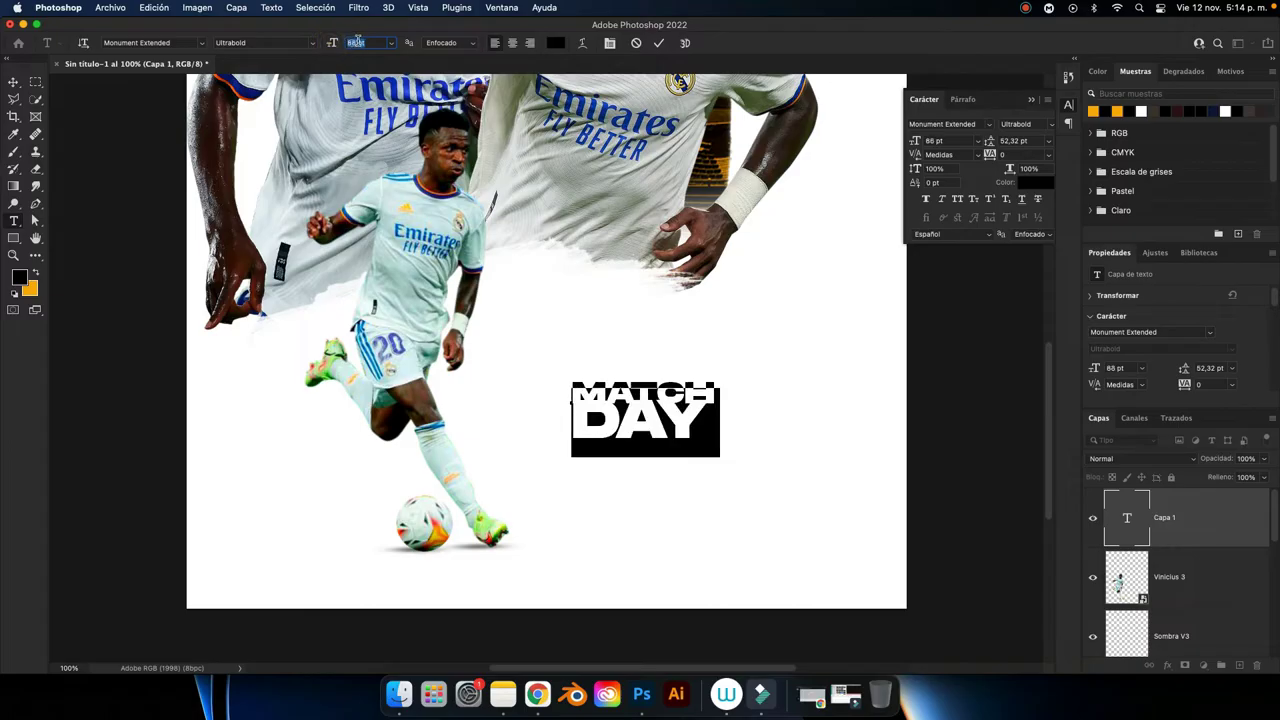
key(Down)
key(Down)
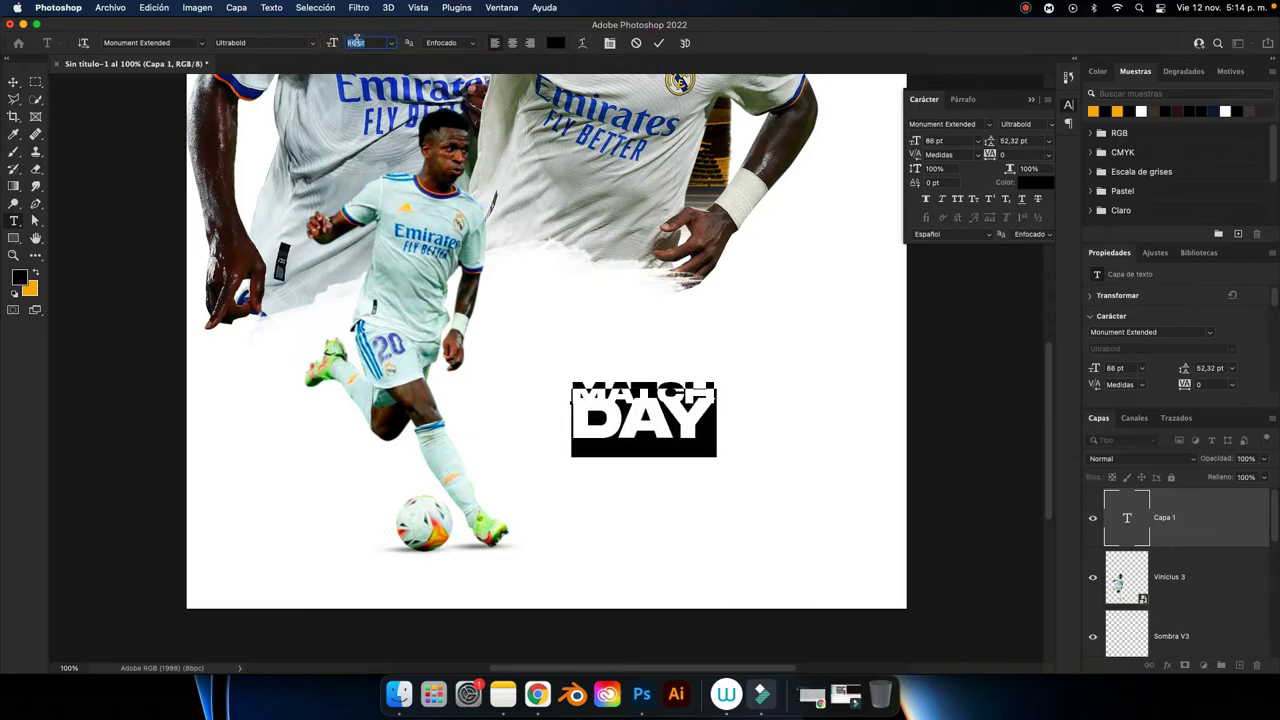
key(Down)
drag(988, 142, 994, 140)
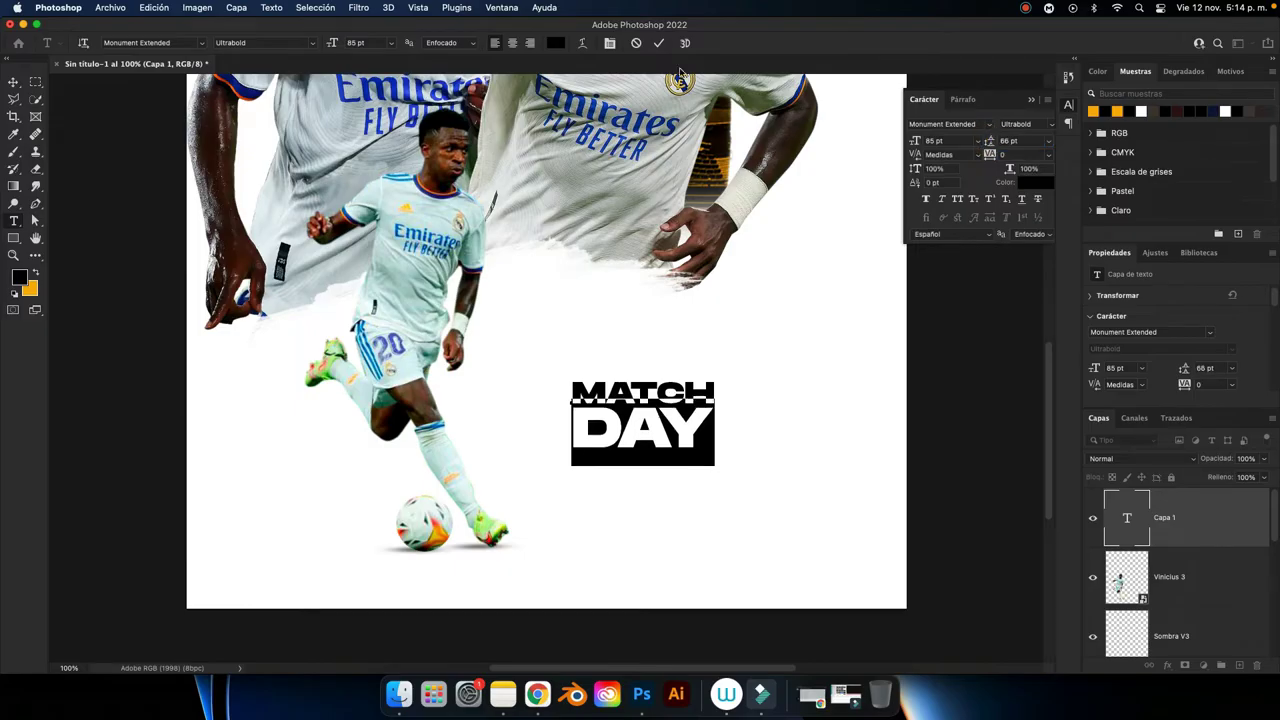
click(659, 44)
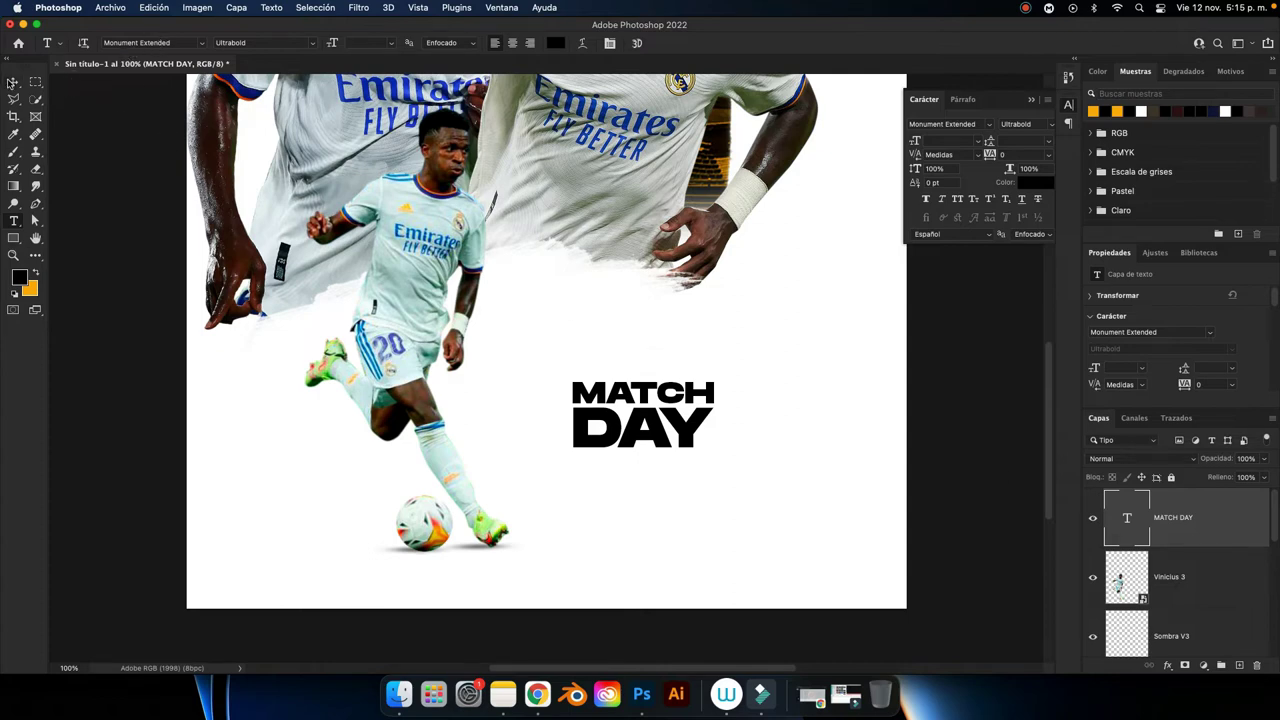
Move MATCH DAY up-right beside the running player and scale it to about 235%.
click(12, 83)
drag(688, 432, 805, 396)
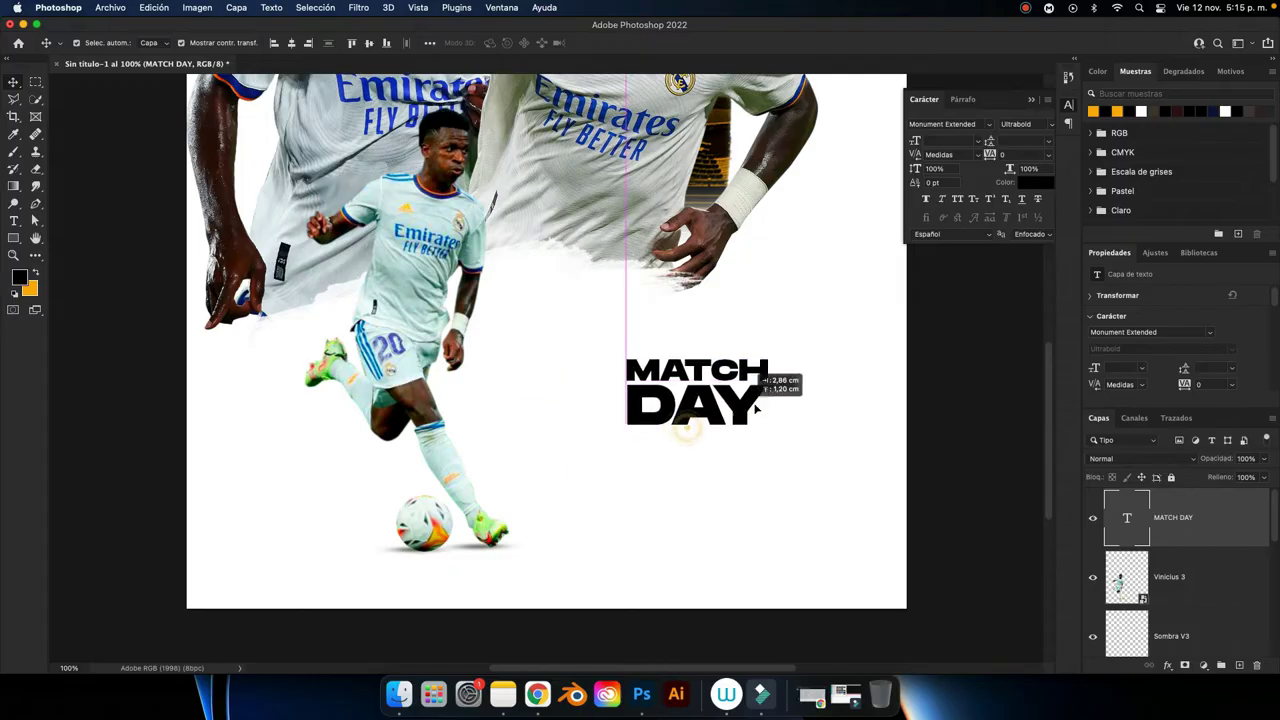
drag(818, 346, 851, 327)
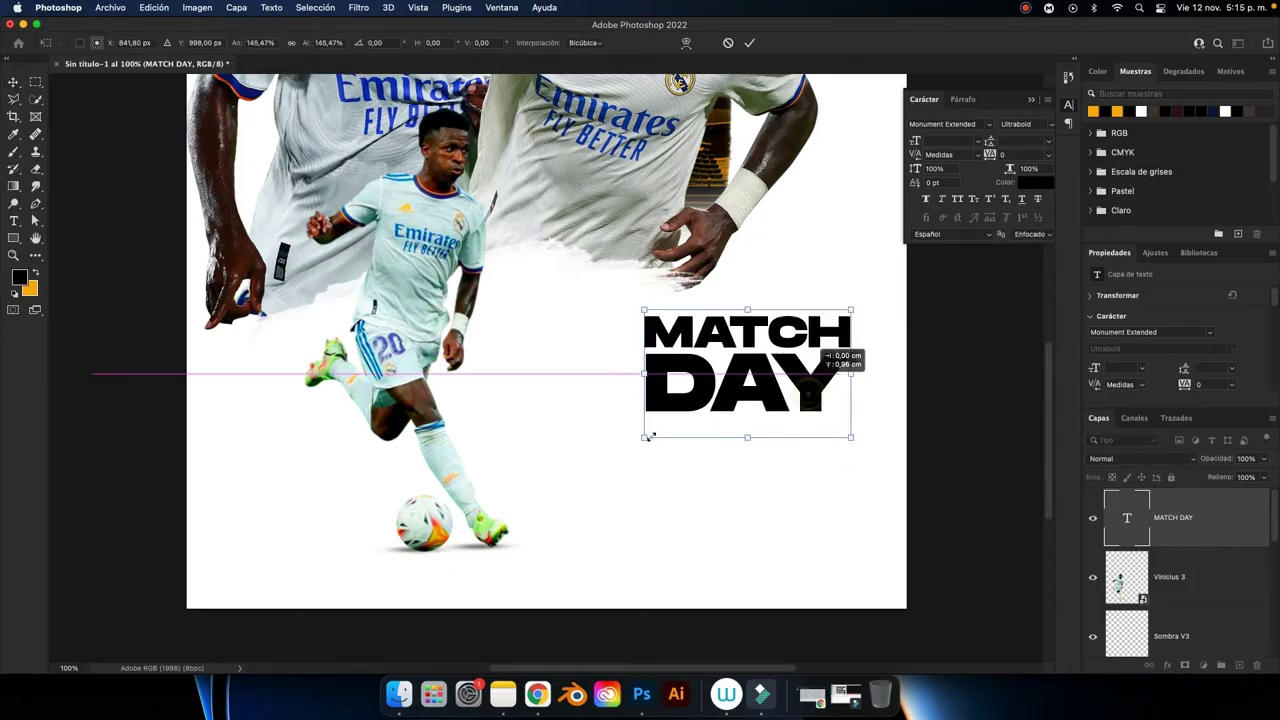
drag(643, 455, 595, 467)
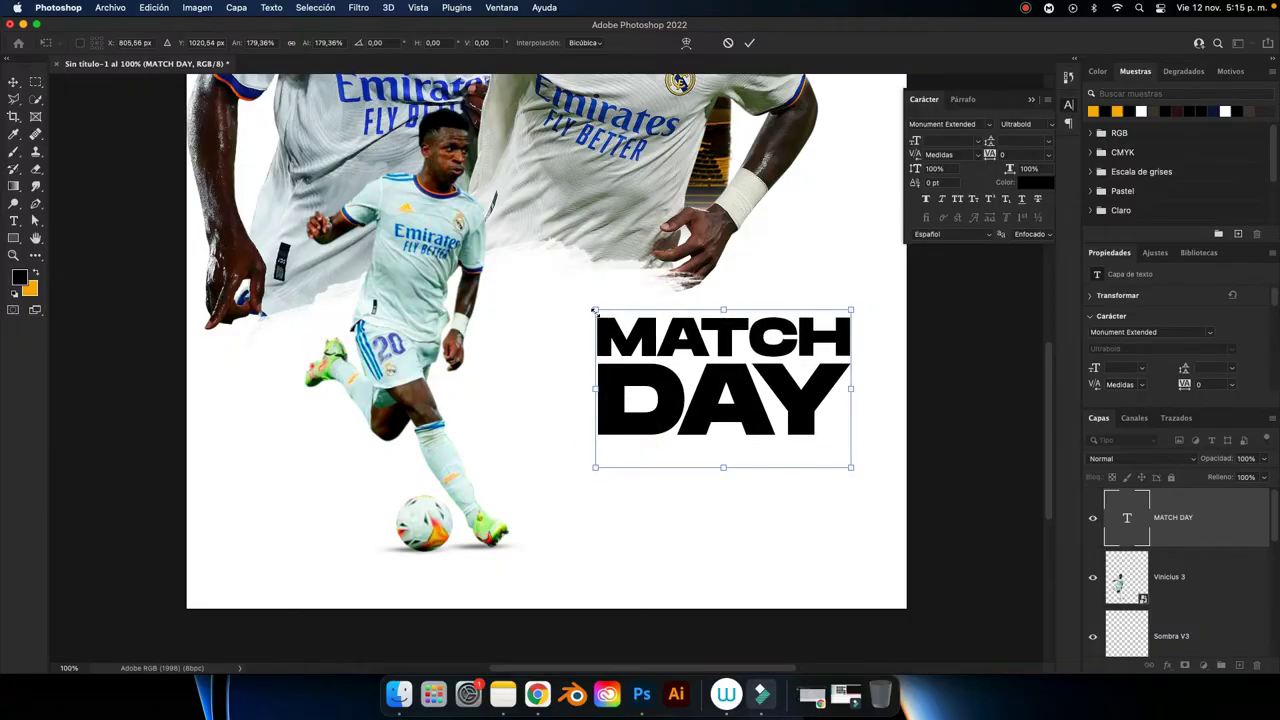
drag(595, 311, 566, 291)
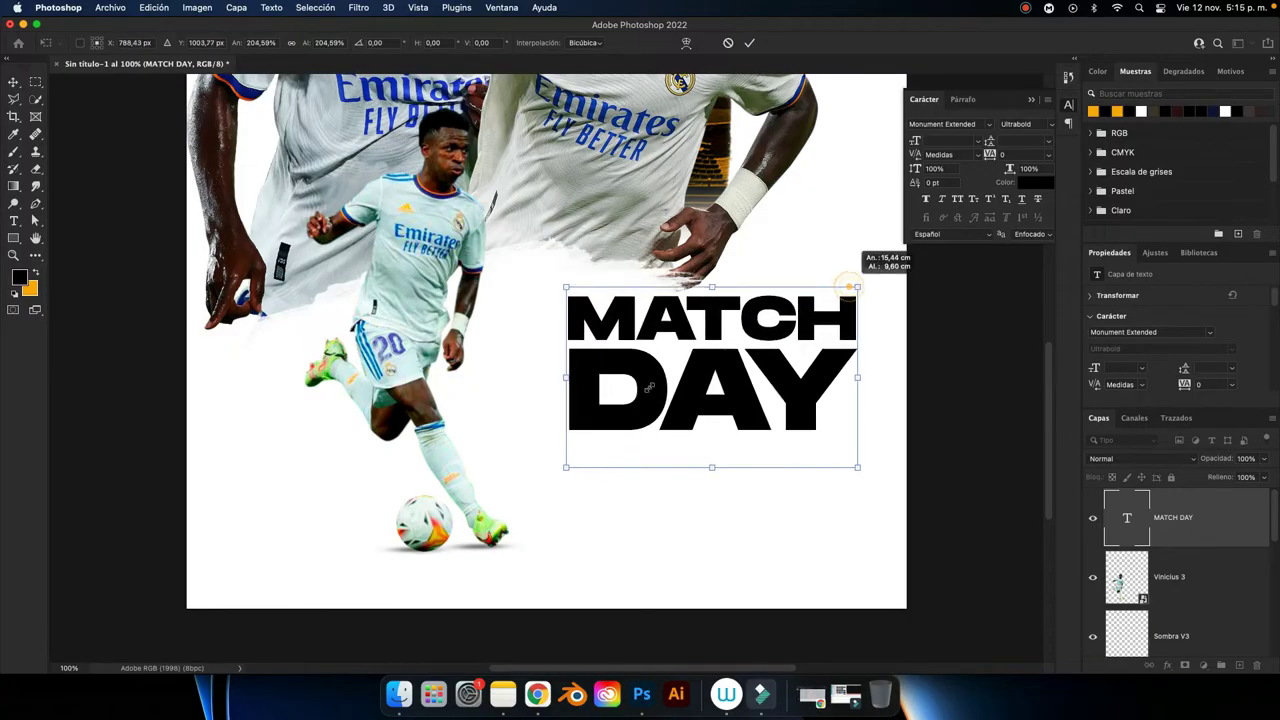
drag(566, 467, 494, 492)
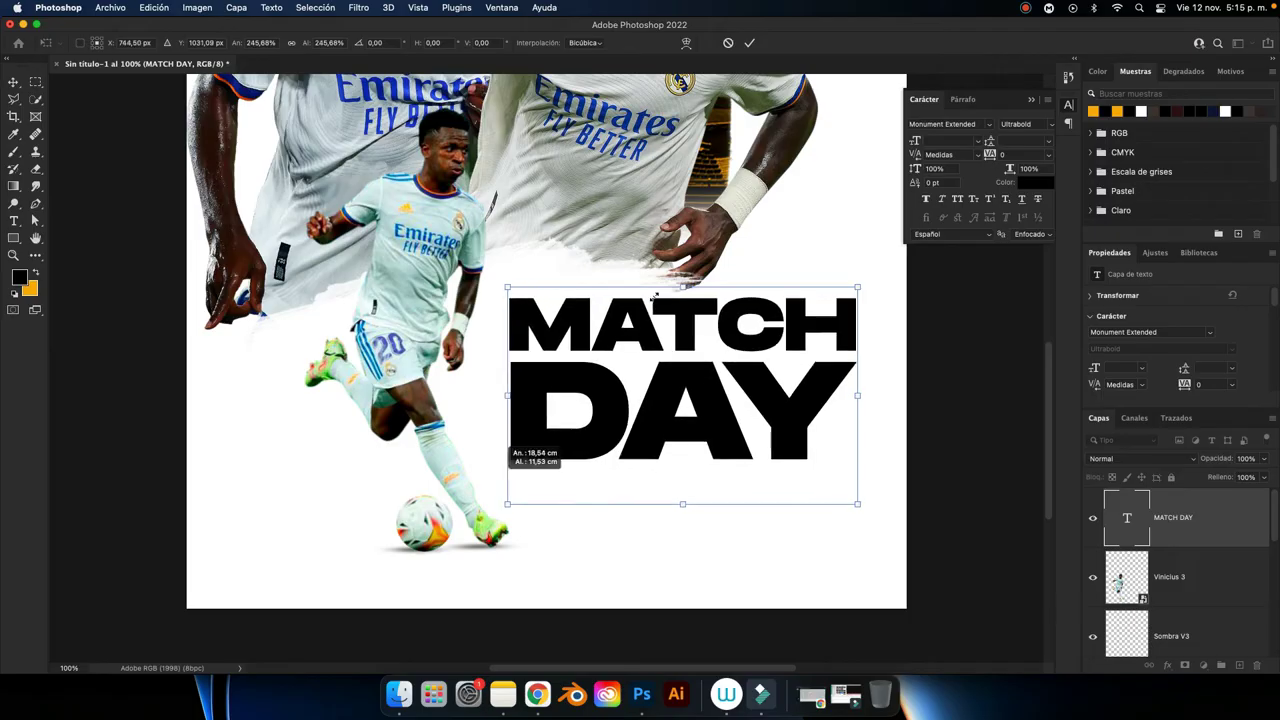
click(749, 42)
Tighten DAY's leading to 64,31 pt and reselect the MATCH DAY layer.
key(super+minus)
key(super+minus)
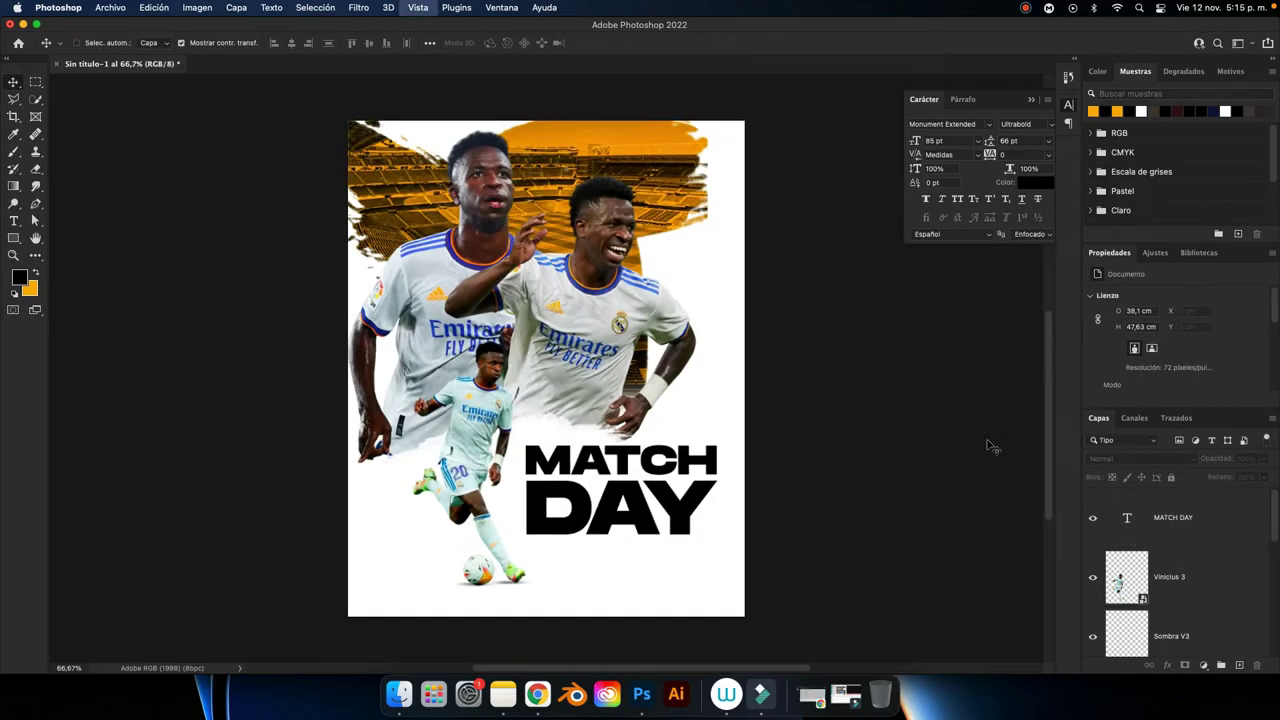
key(super+plus)
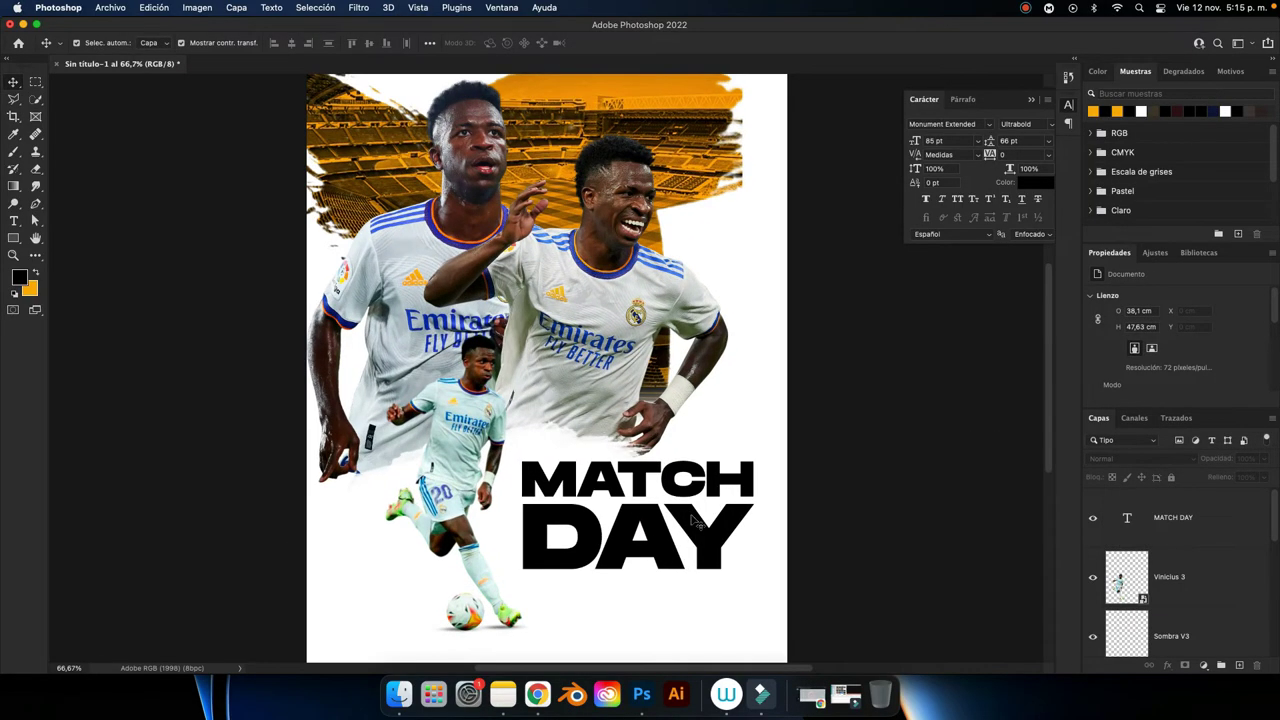
double_click(695, 520)
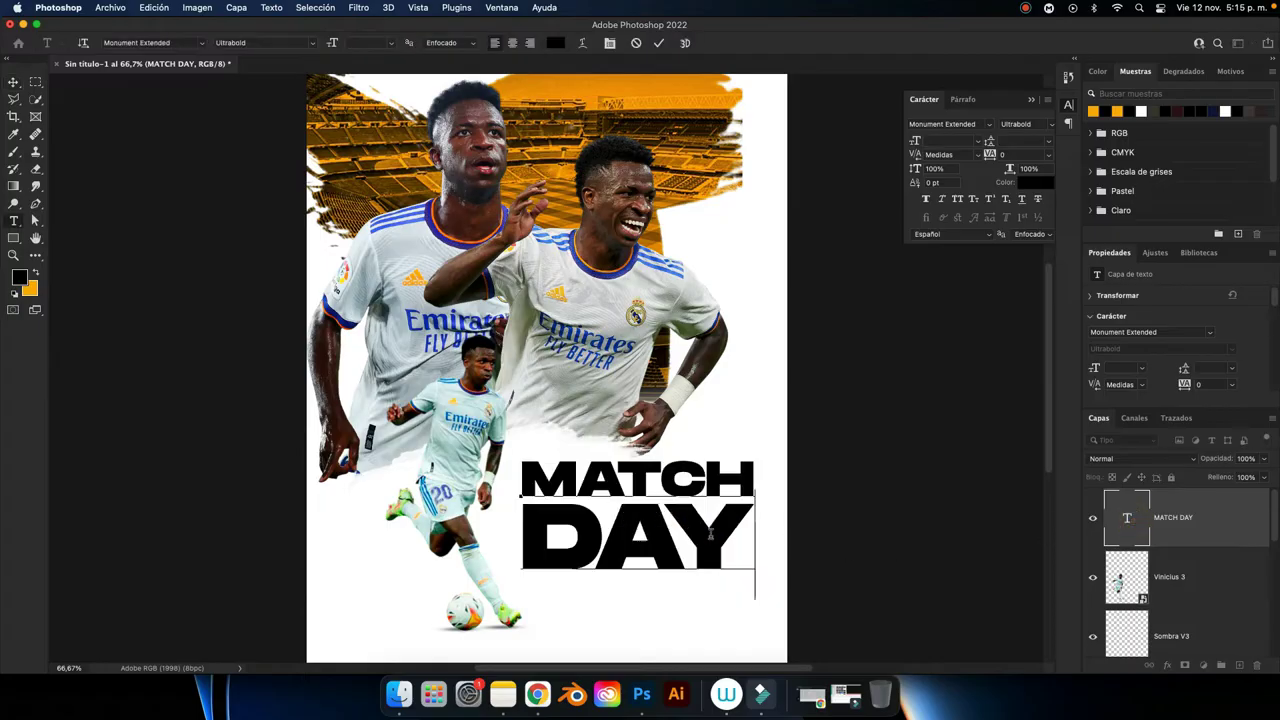
drag(776, 537, 520, 540)
click(609, 43)
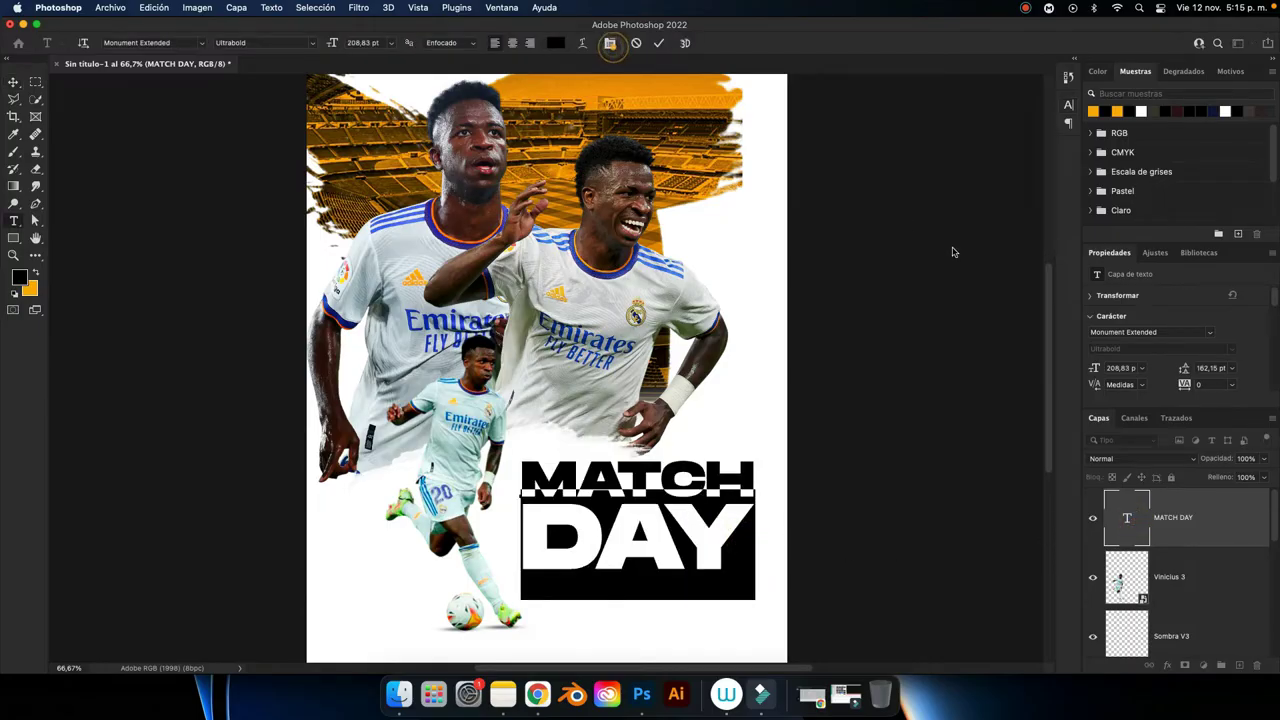
click(609, 43)
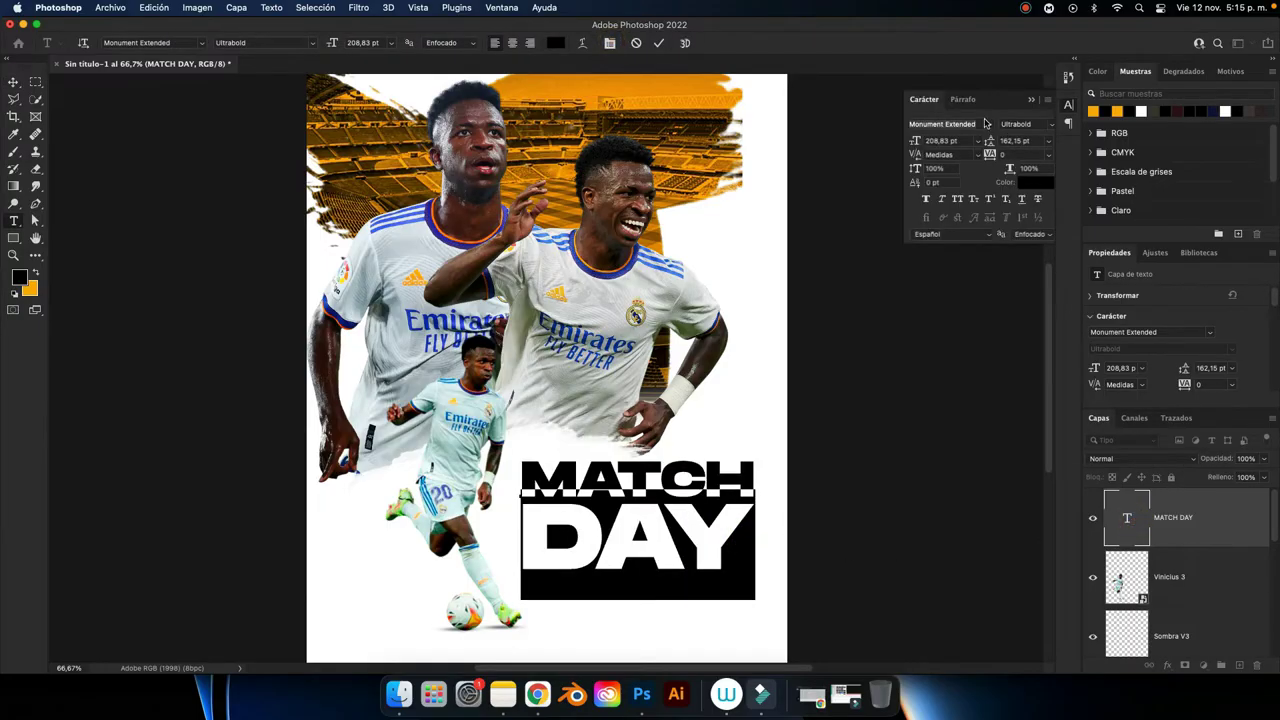
drag(990, 143, 987, 143)
click(660, 43)
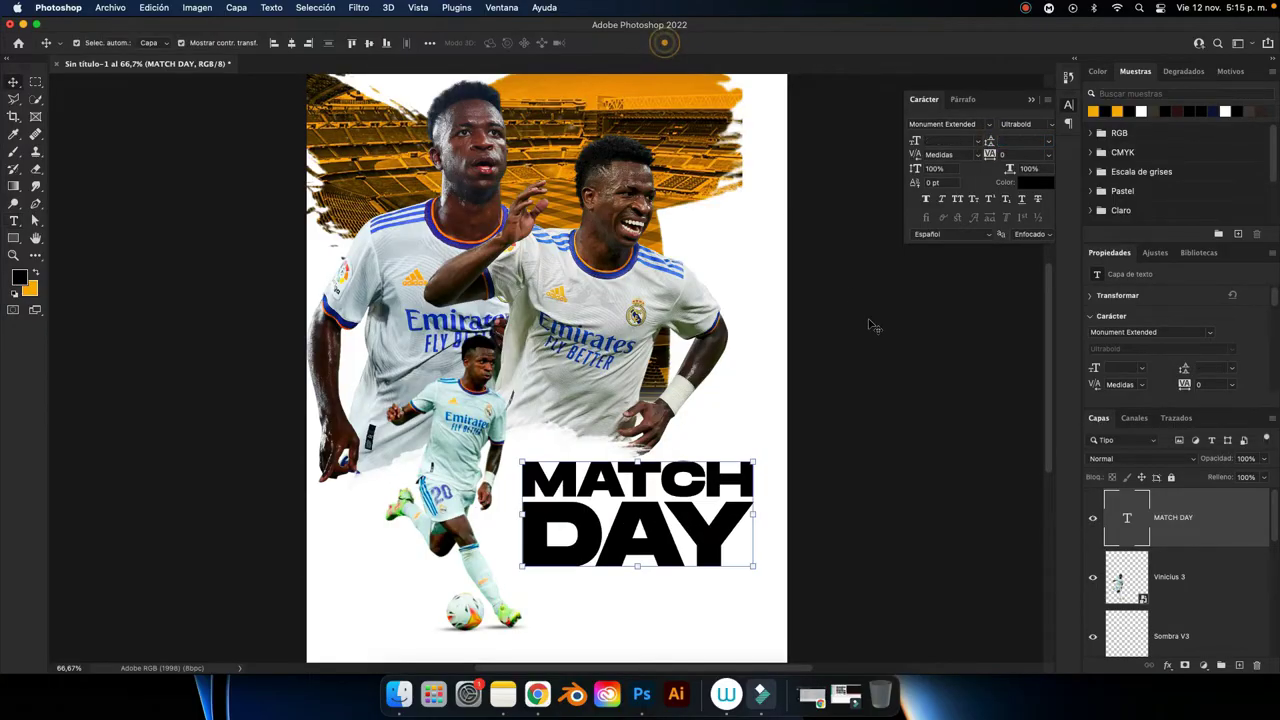
key(v)
click(900, 354)
key(super+minus)
click(682, 492)
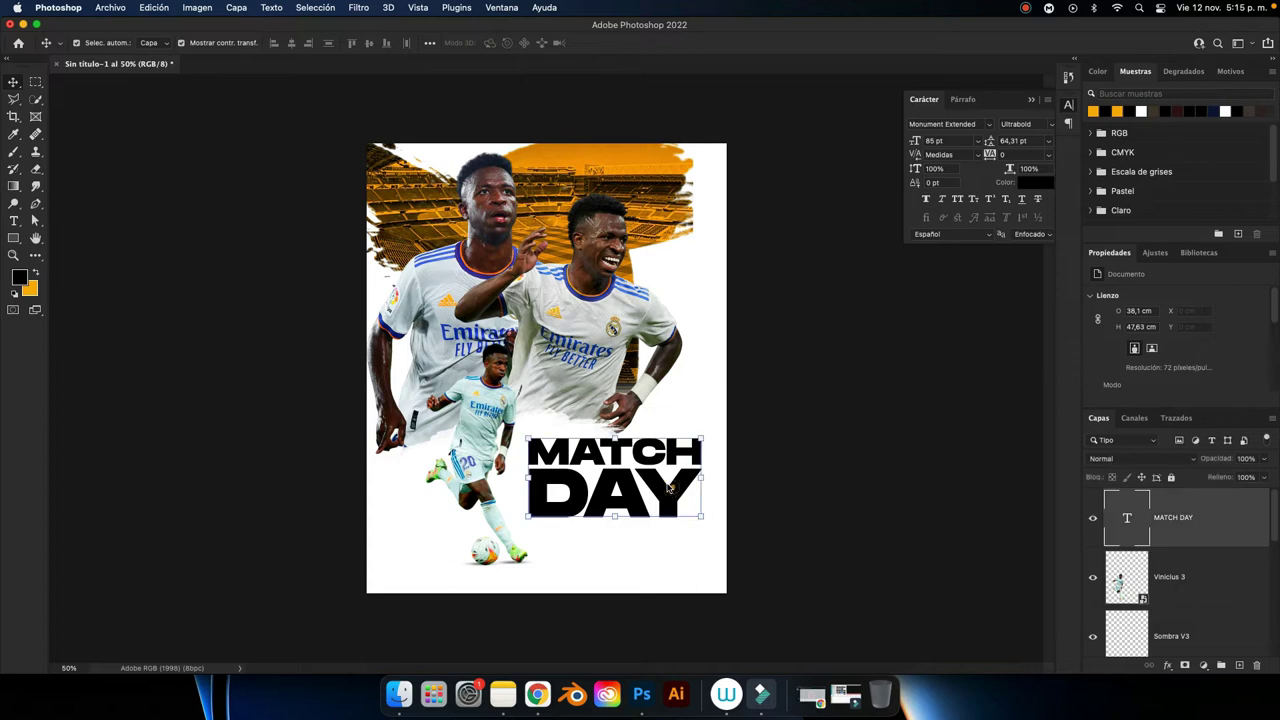
Recolour all of the MATCH DAY heading text orange.
double_click(1124, 530)
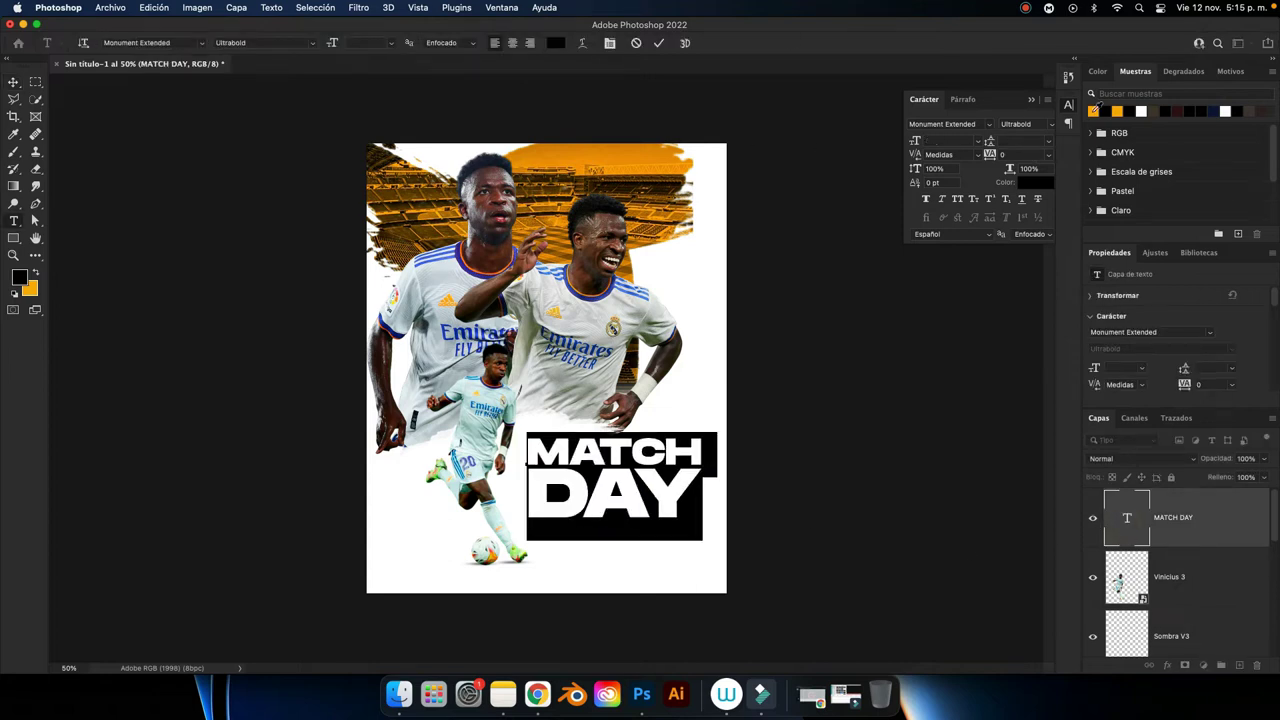
click(1093, 111)
click(659, 43)
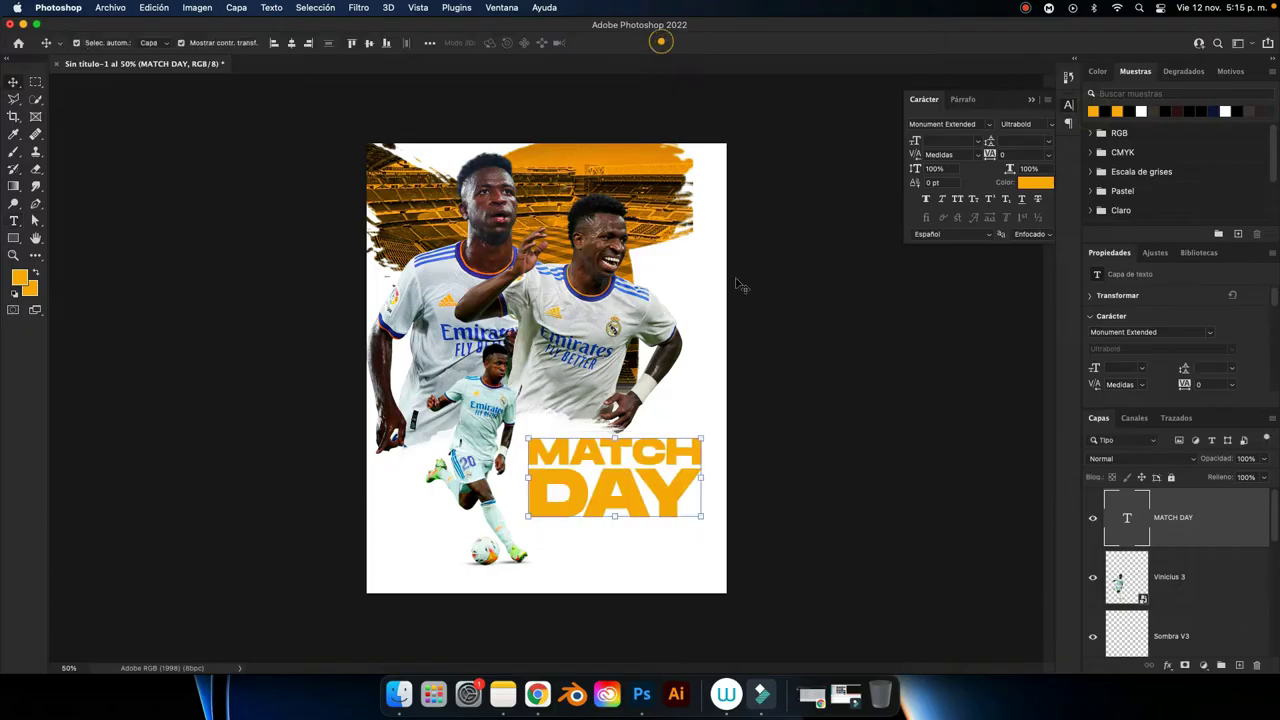
click(818, 297)
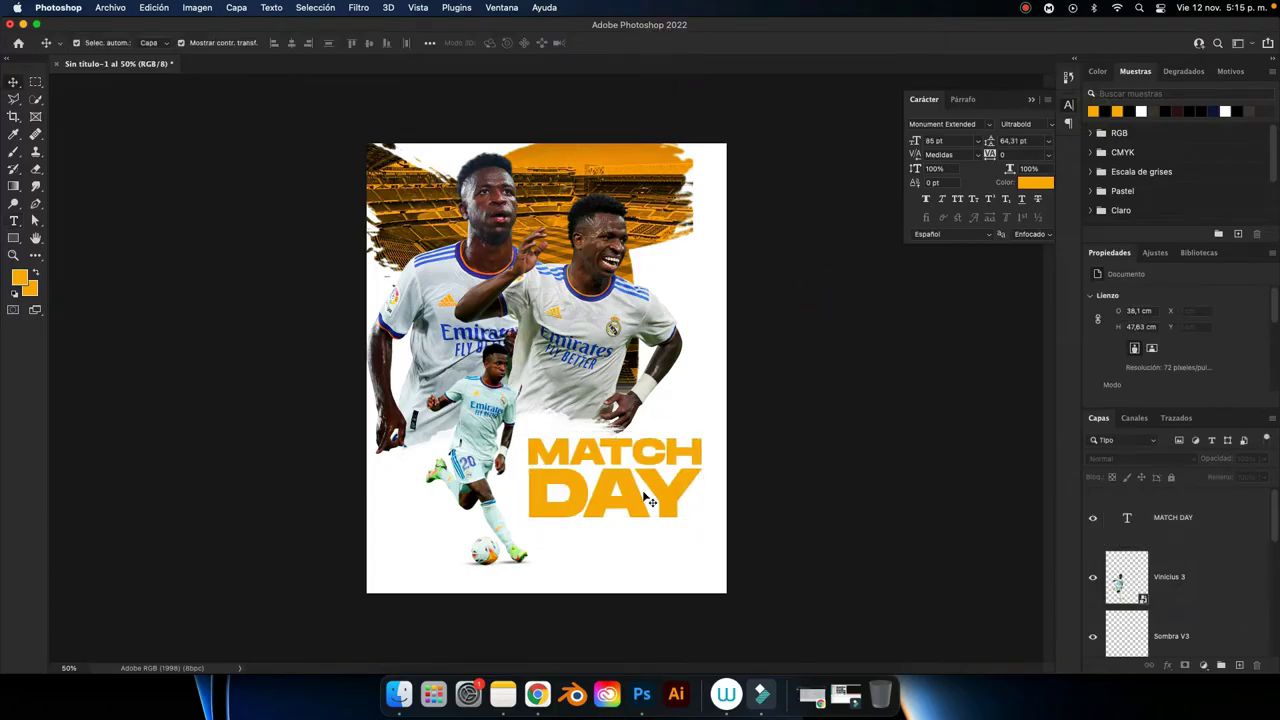
Scale the MATCH DAY heading down to about 85%.
key(super+plus)
click(706, 537)
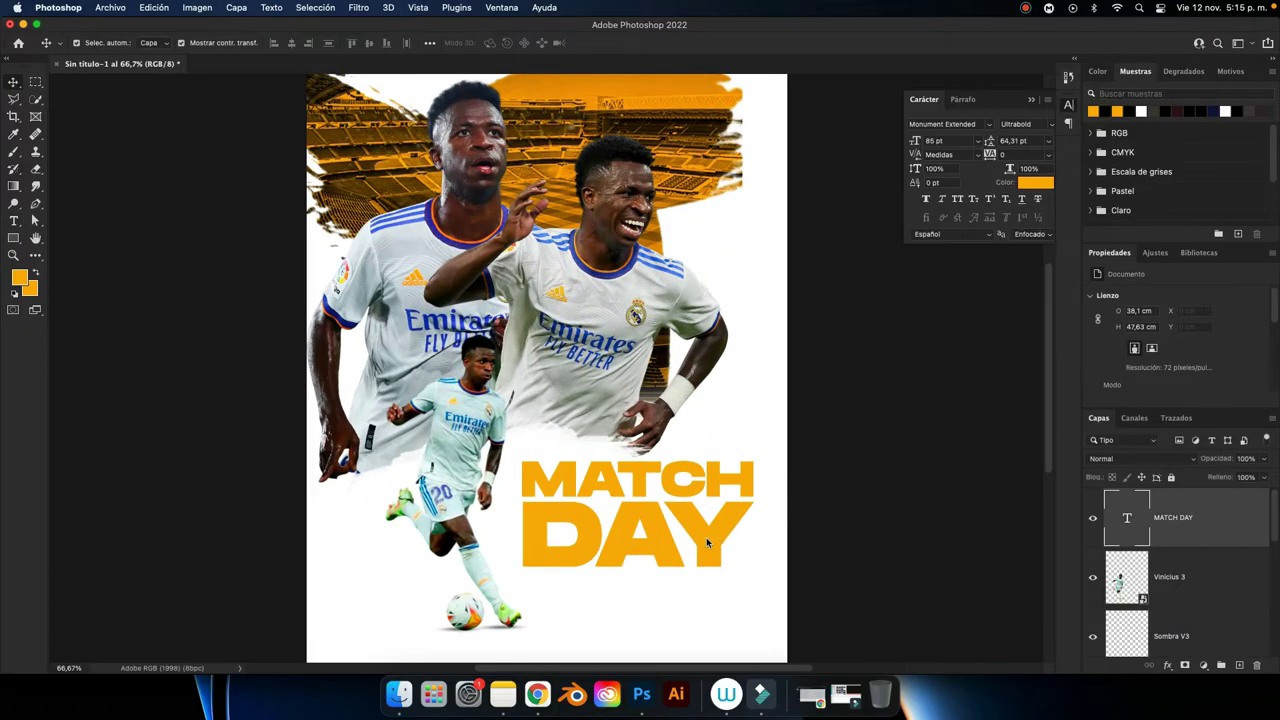
key(super+t)
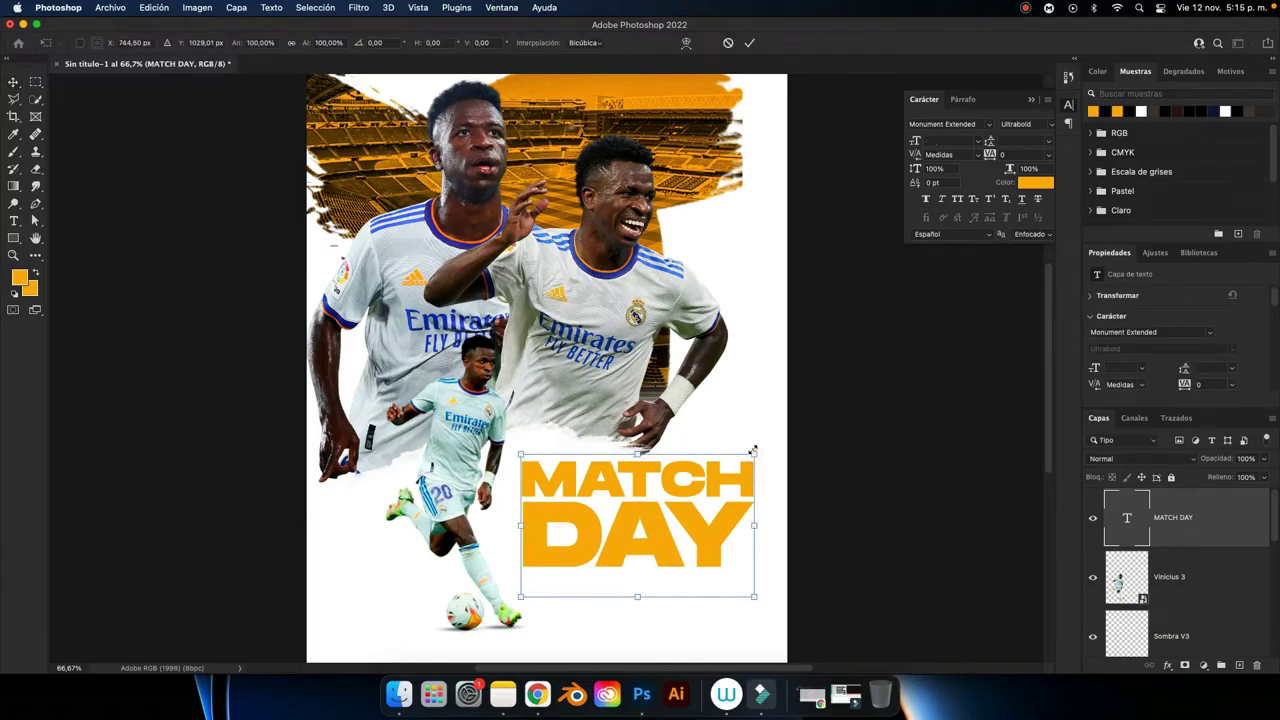
mouse_move(753, 451)
mouse_down()
mouse_move(737, 445)
mouse_move(704, 481)
mouse_up()
click(749, 44)
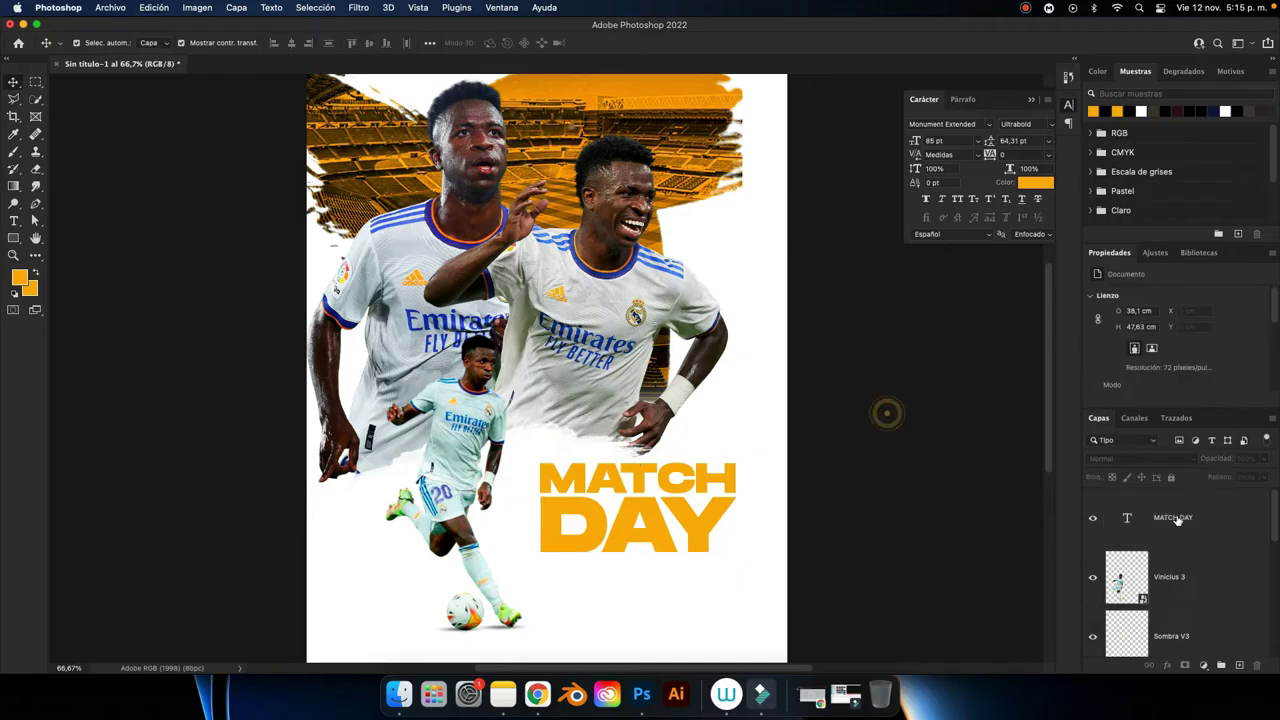
click(433, 694)
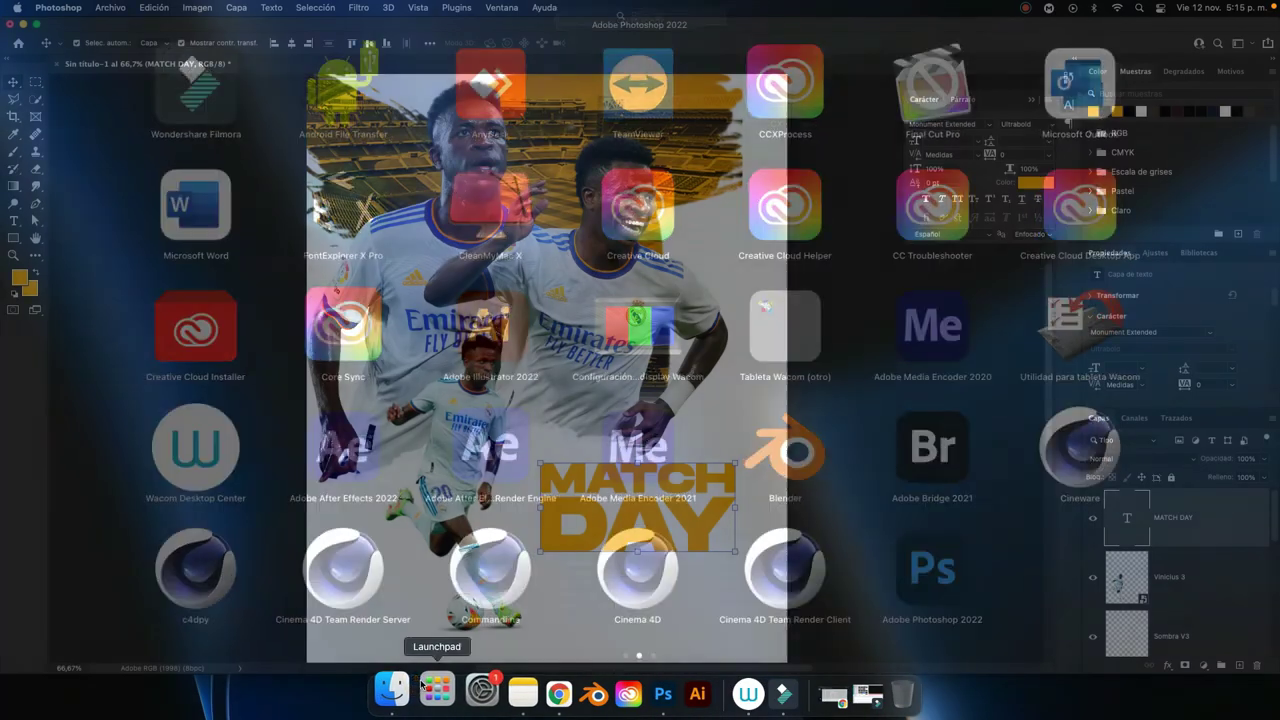
Drop the Real Madrid crest onto the poster, scaled to about 17%, below MATCH DAY near the ball.
click(399, 694)
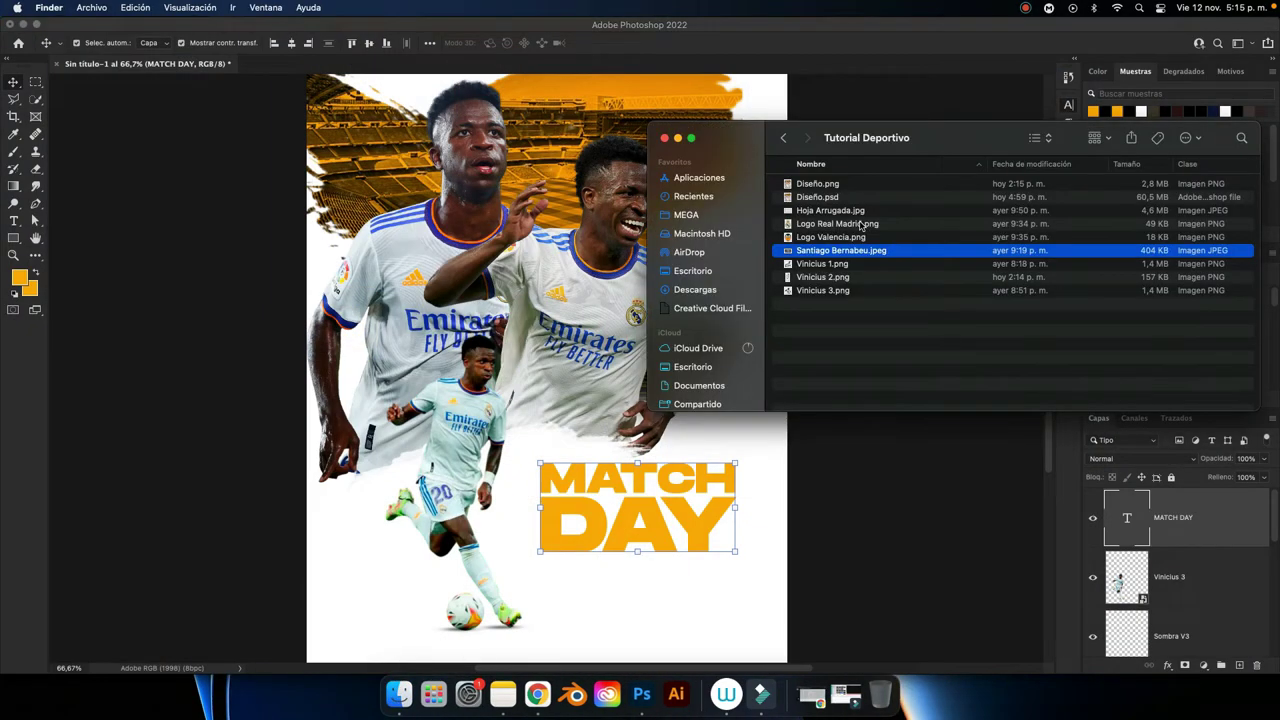
drag(860, 224, 476, 462)
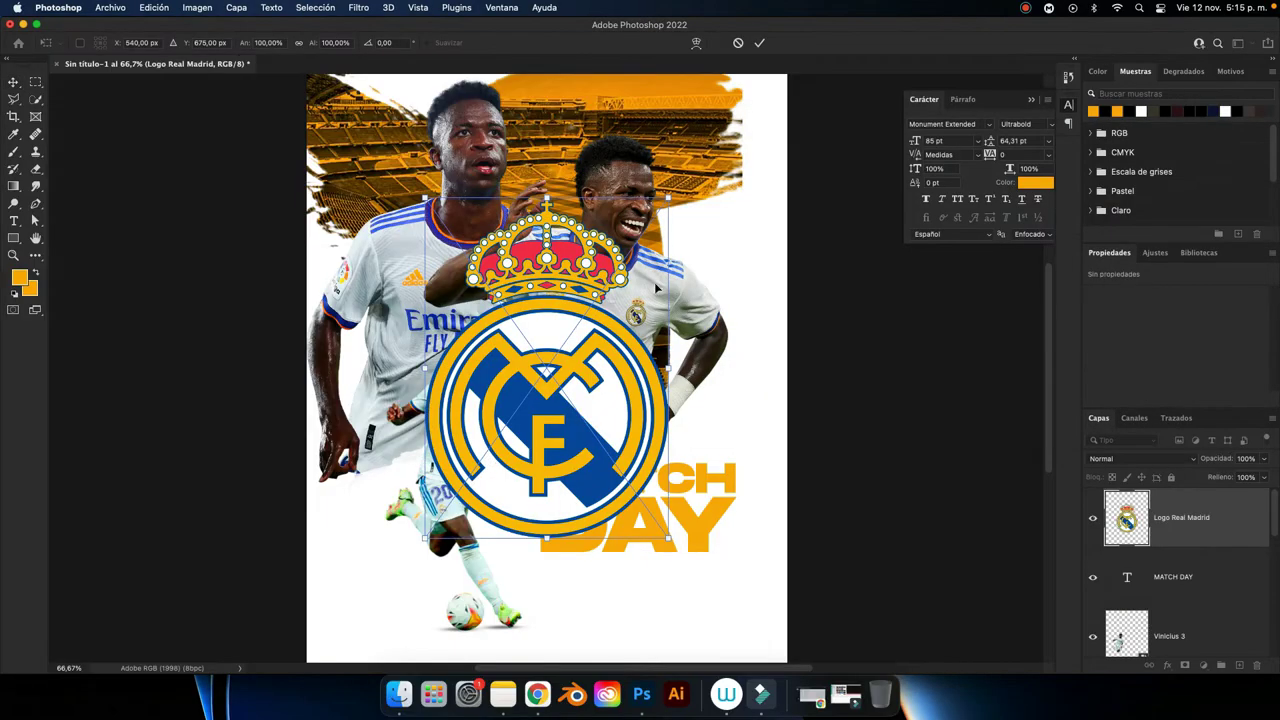
drag(667, 197, 567, 341)
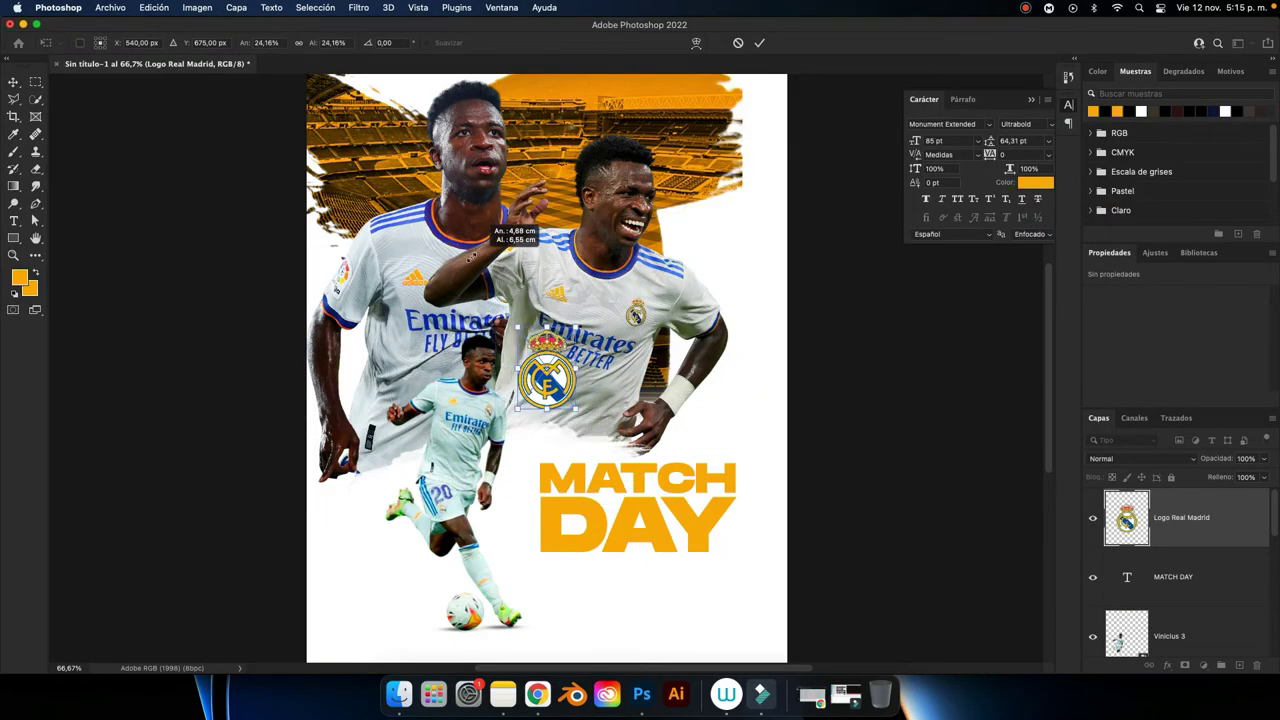
drag(548, 394, 576, 612)
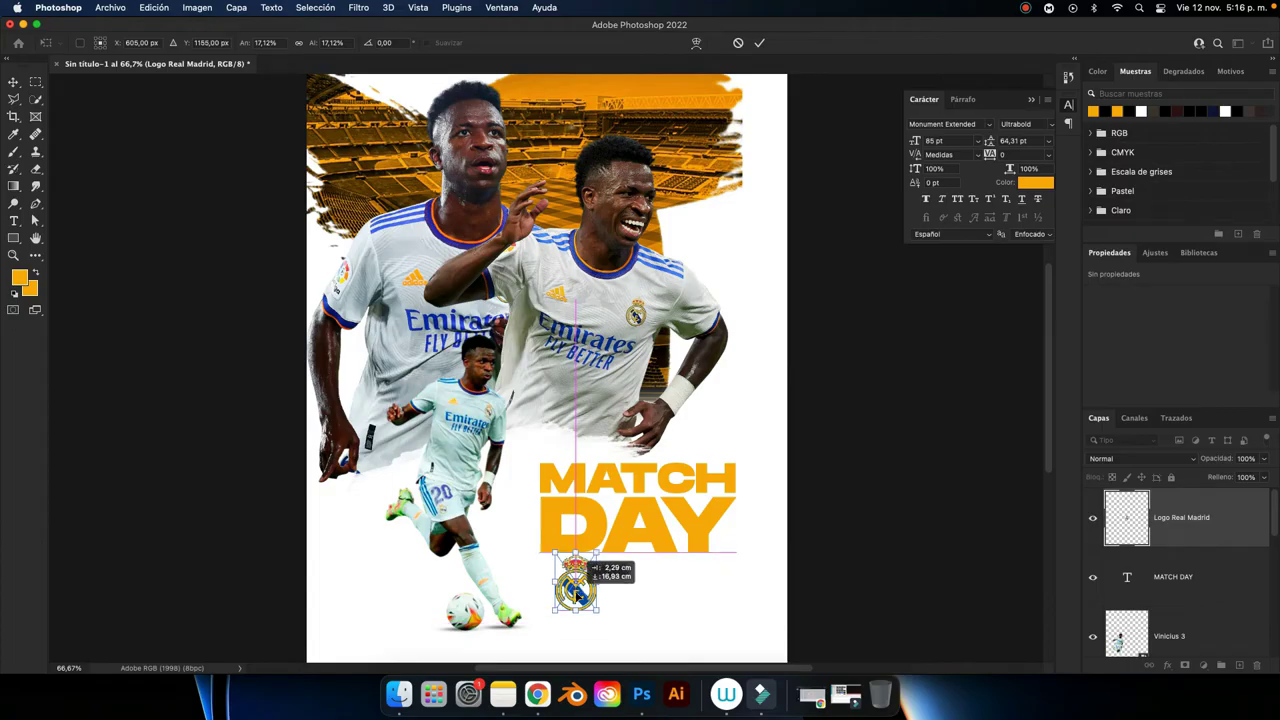
drag(576, 605, 577, 605)
click(760, 43)
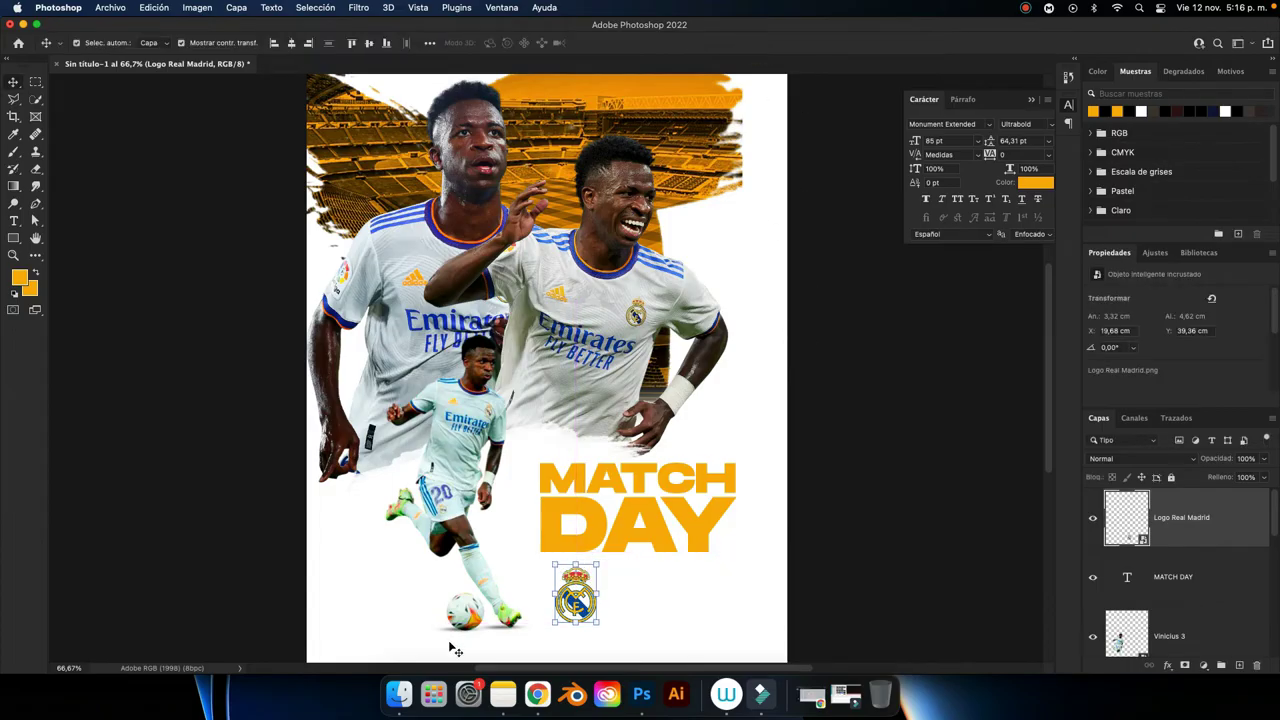
click(398, 690)
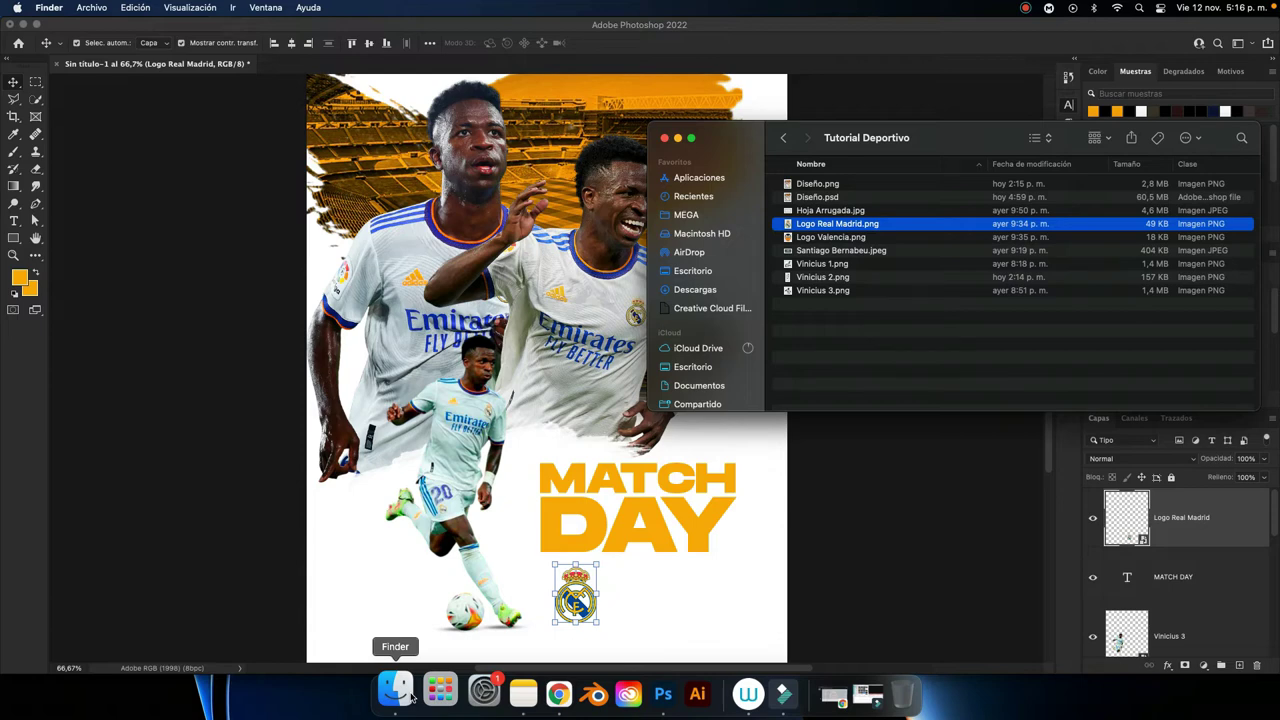
Place Logo Valencia.png at about 20% to the right of the Real Madrid crest.
drag(830, 237, 623, 563)
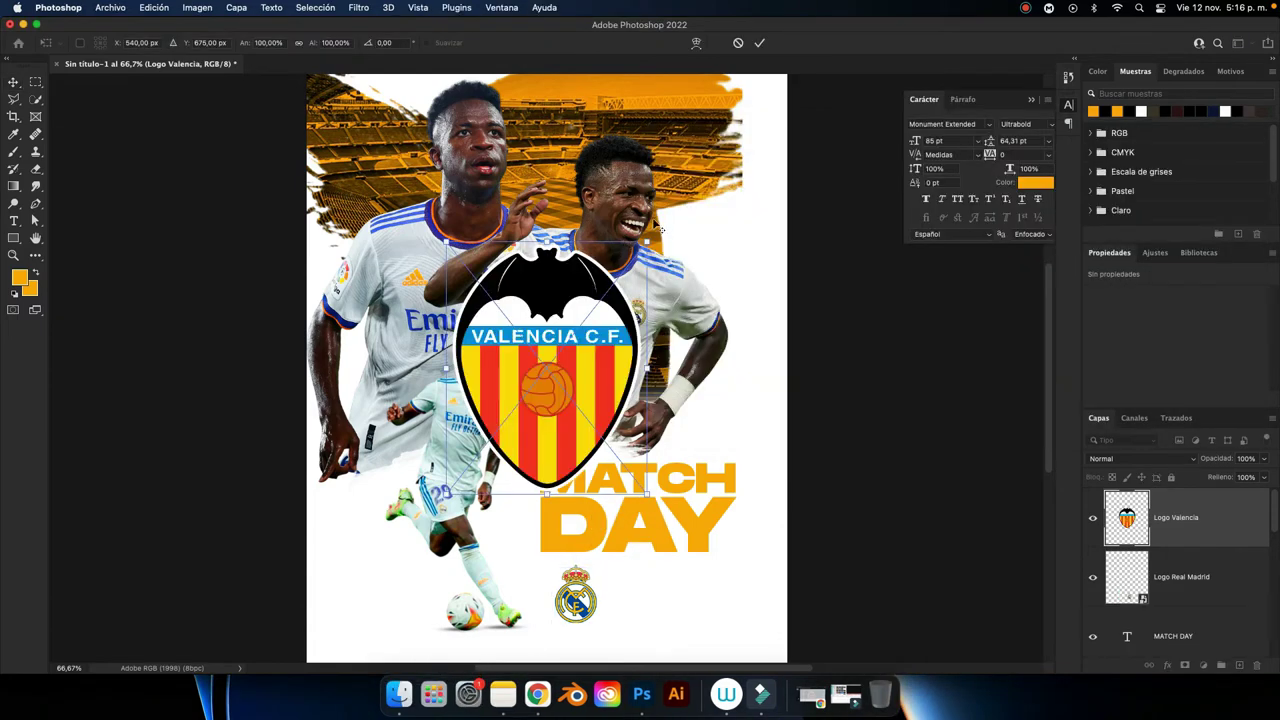
drag(647, 240, 584, 320)
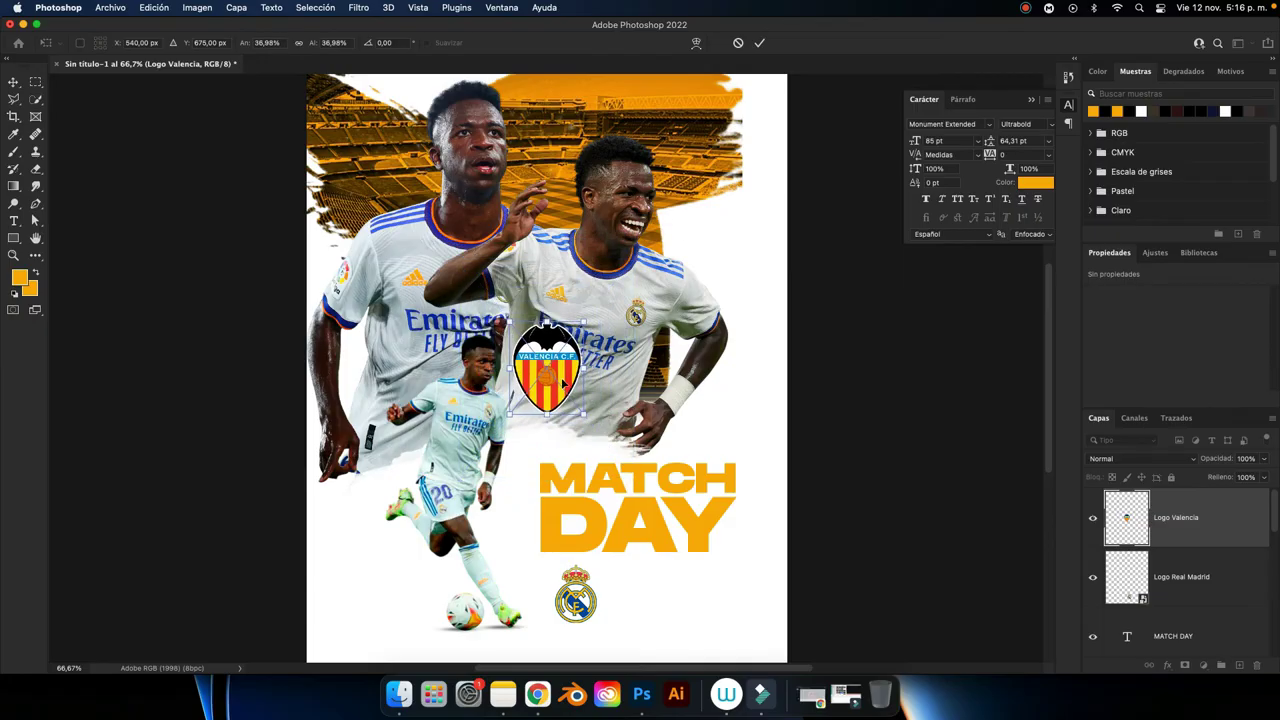
drag(584, 443, 700, 668)
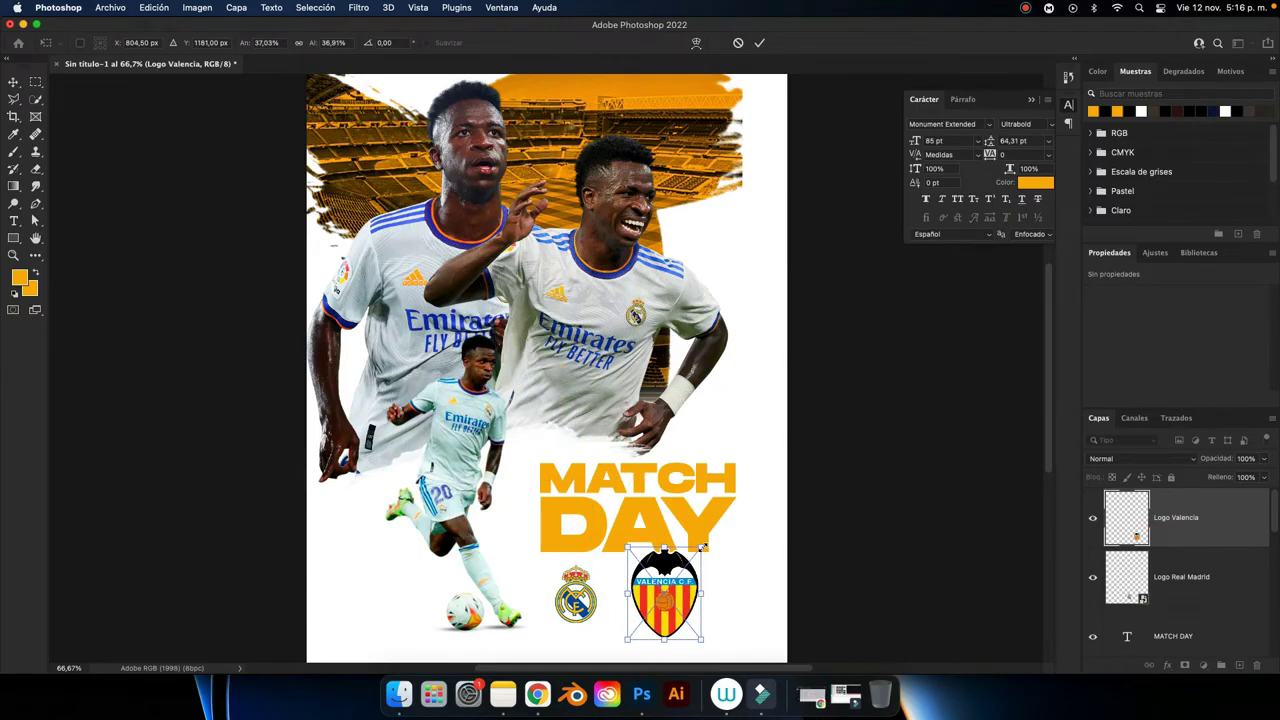
mouse_move(712, 536)
mouse_down()
mouse_move(627, 596)
mouse_move(681, 598)
mouse_up()
click(760, 45)
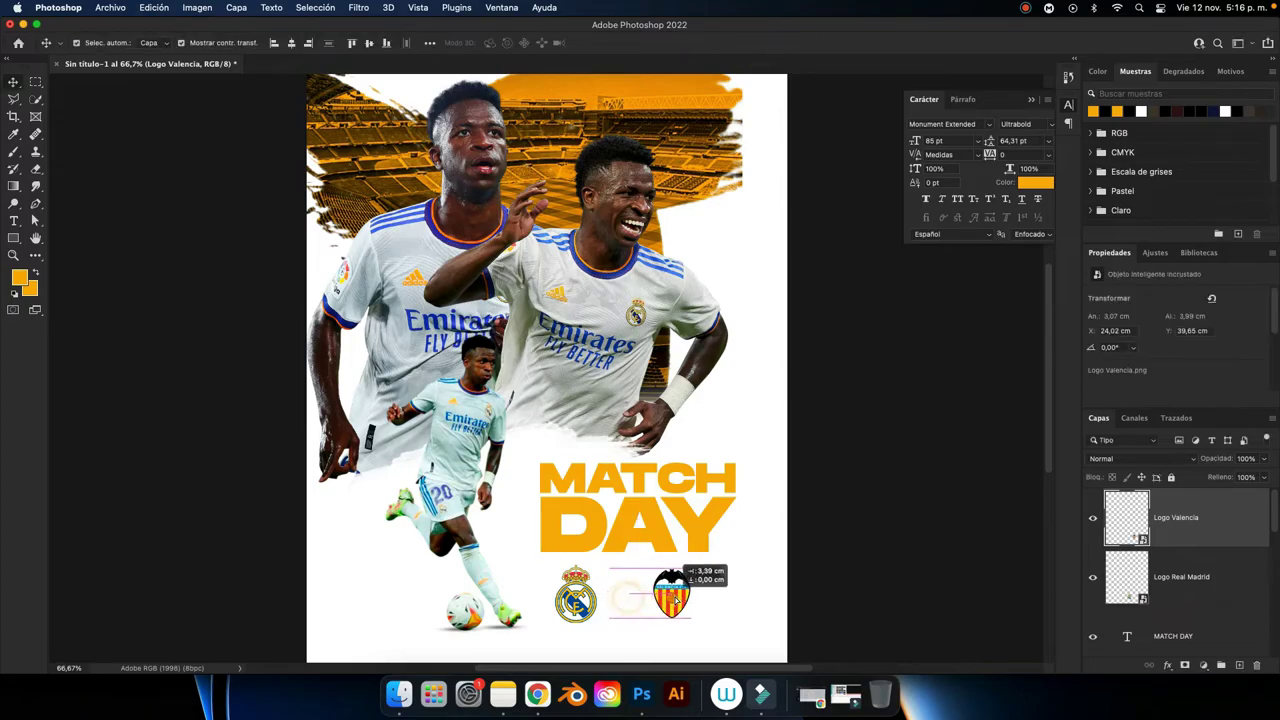
click(846, 525)
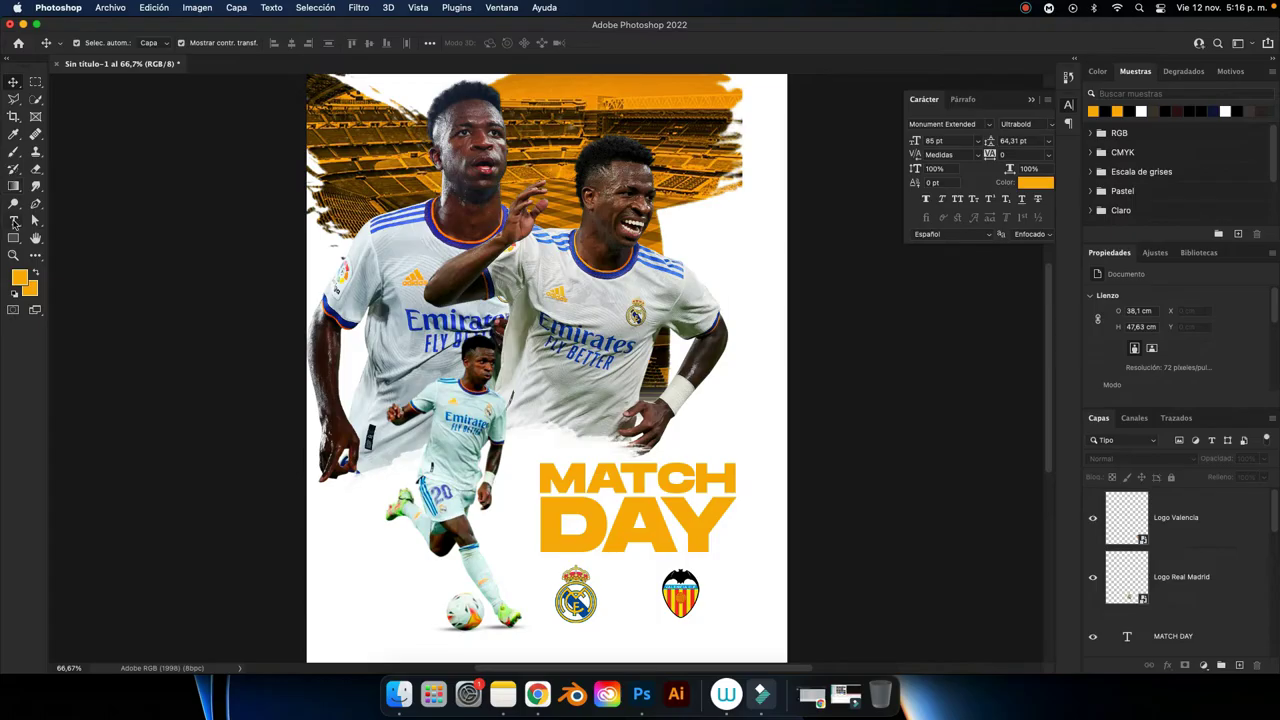
Create a VS text layer coloured dark grey #525252.
click(14, 222)
click(556, 412)
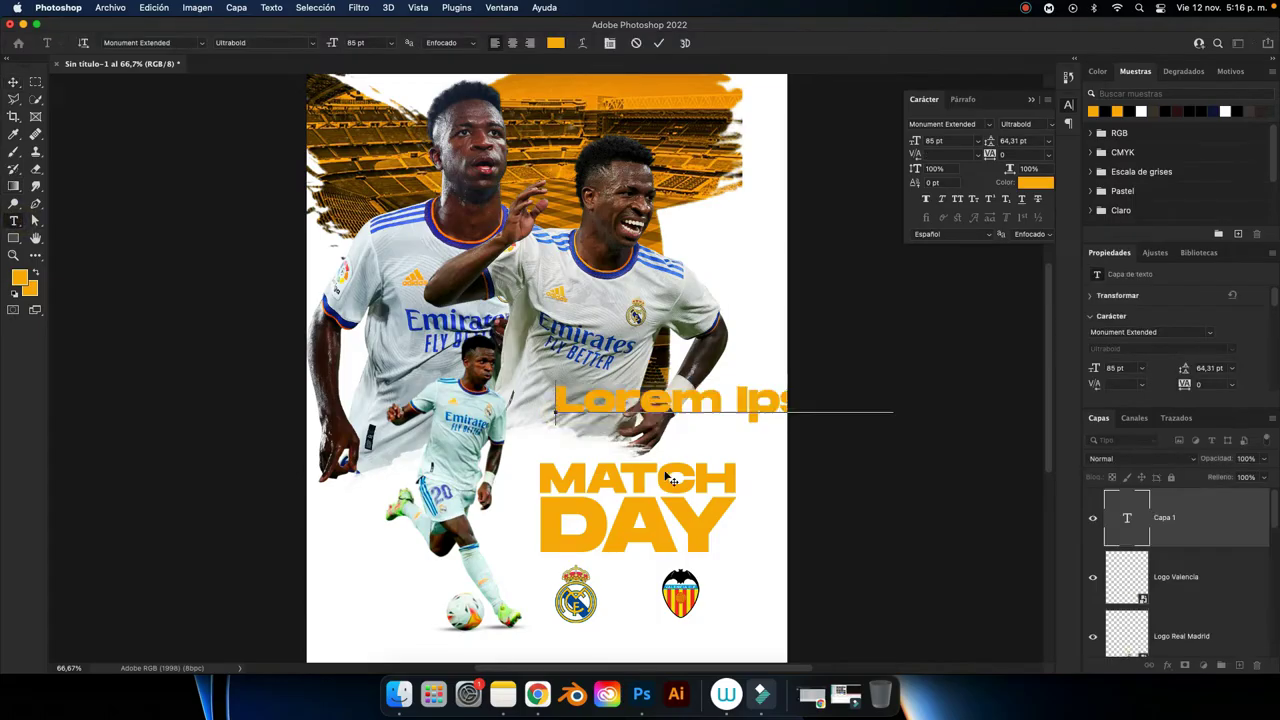
key(BackSpace)
text(VS)
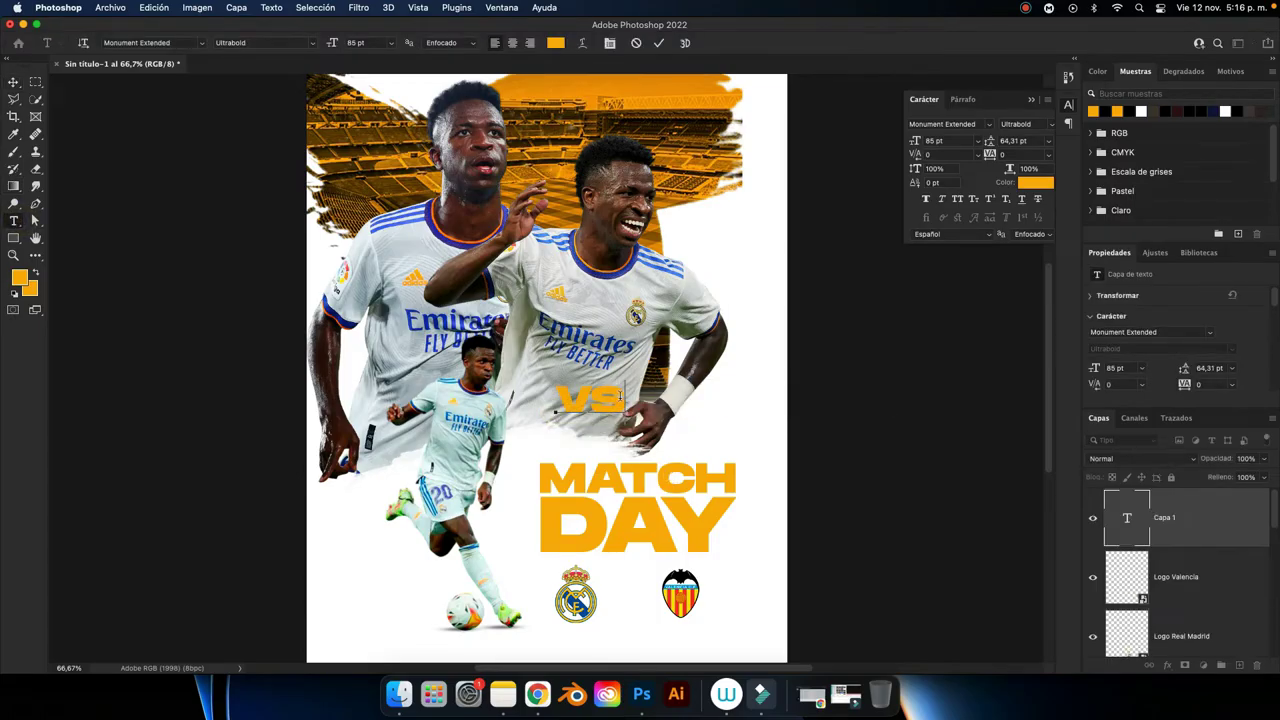
double_click(620, 396)
click(557, 43)
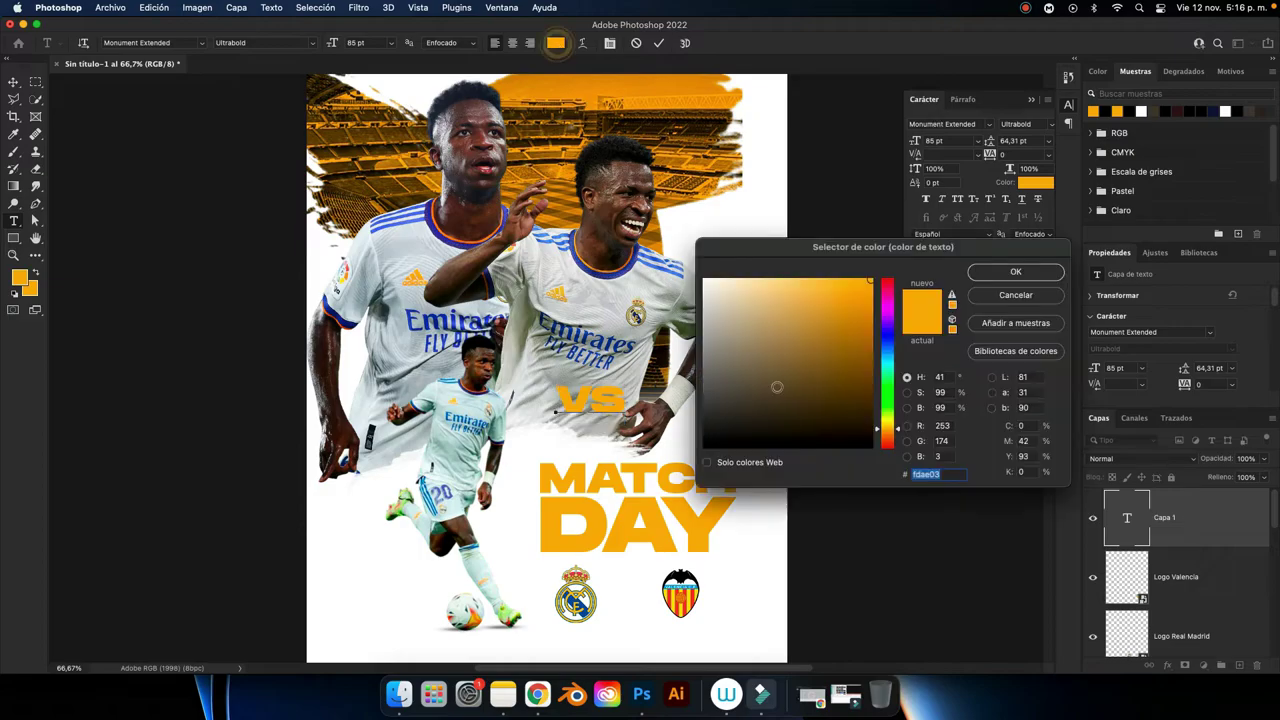
click(720, 397)
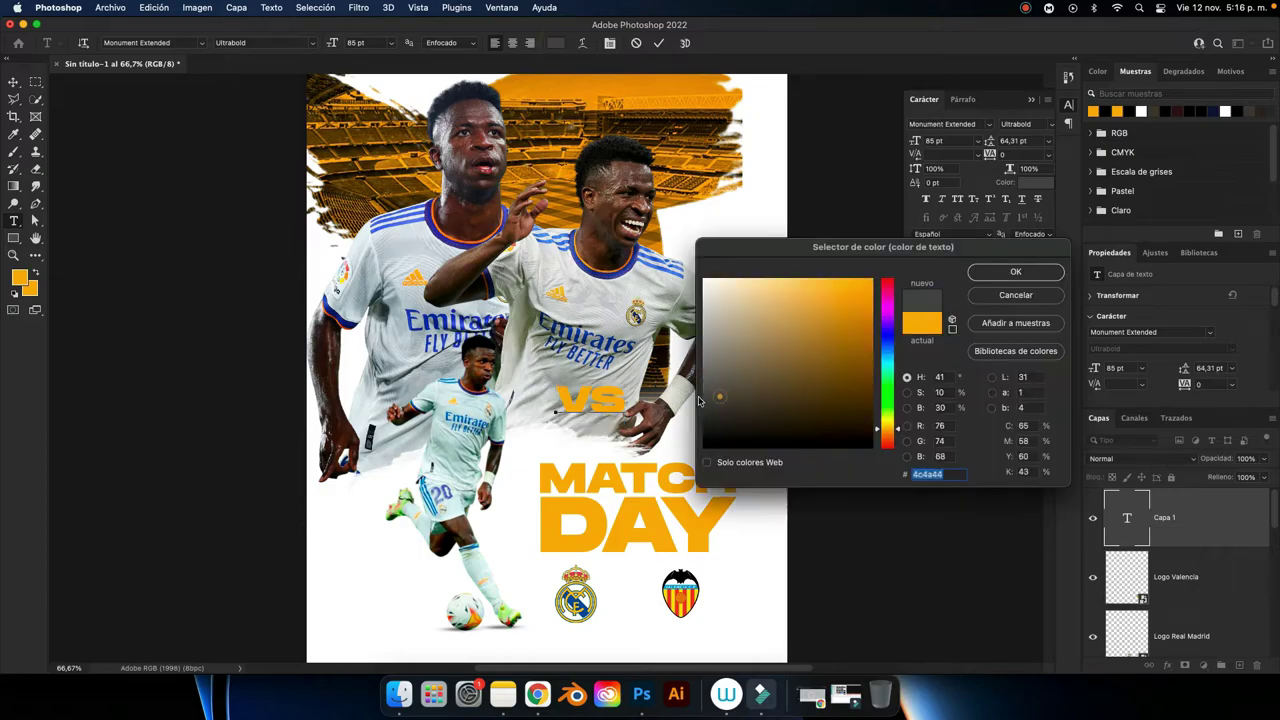
click(1015, 271)
click(14, 83)
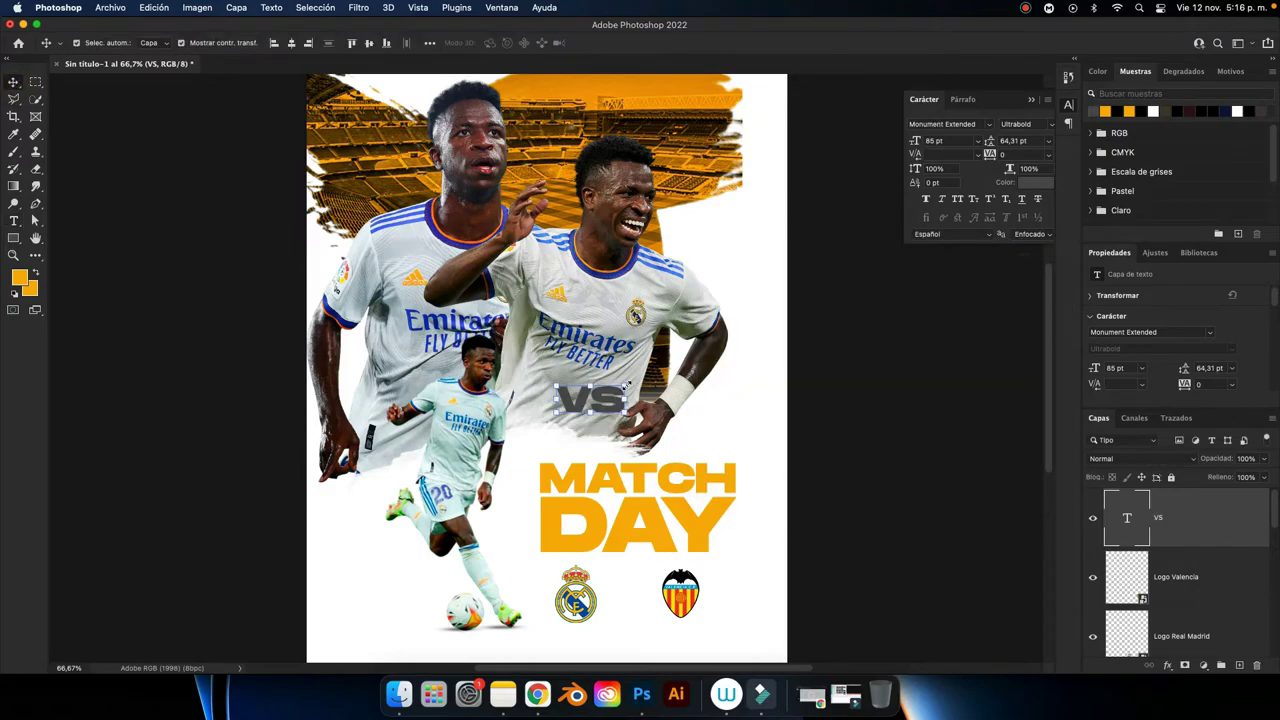
key(super+t)
Shrink the VS text and place it between the two crests.
mouse_move(627, 386)
mouse_down()
mouse_move(603, 410)
mouse_move(634, 600)
mouse_up()
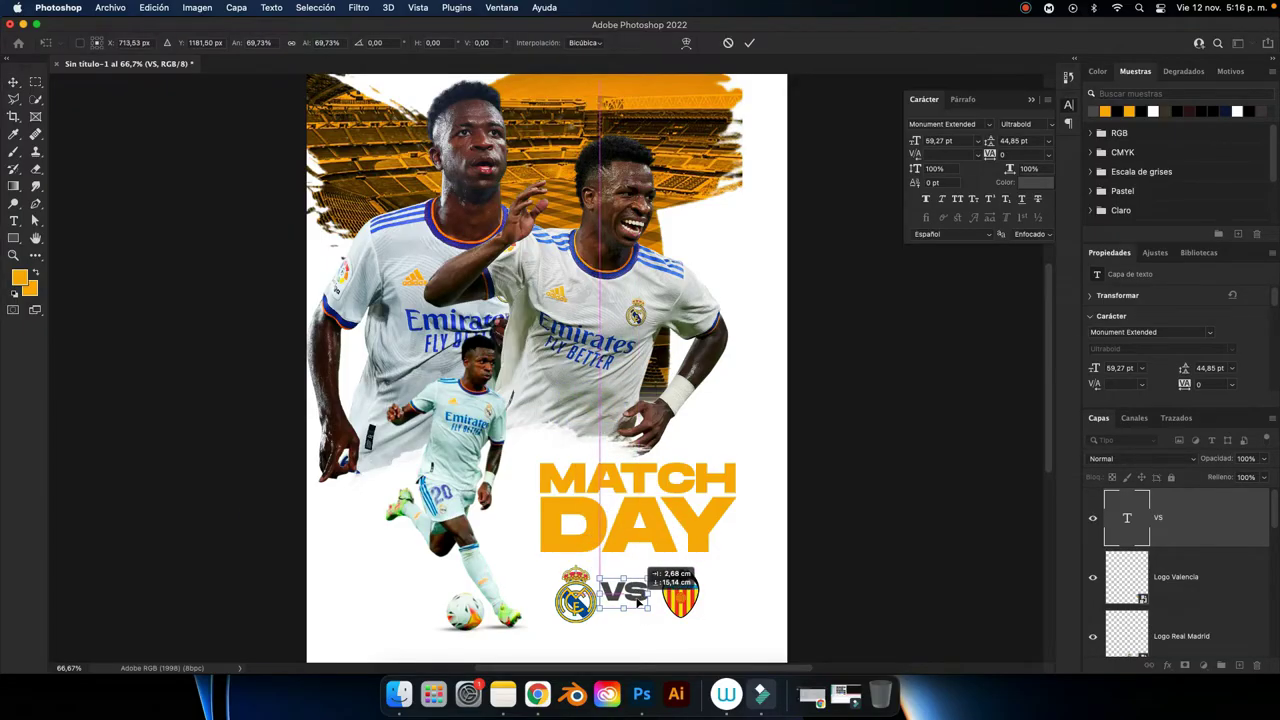
key(super+plus)
key(super+plus)
scroll(625, 410, down, 5)
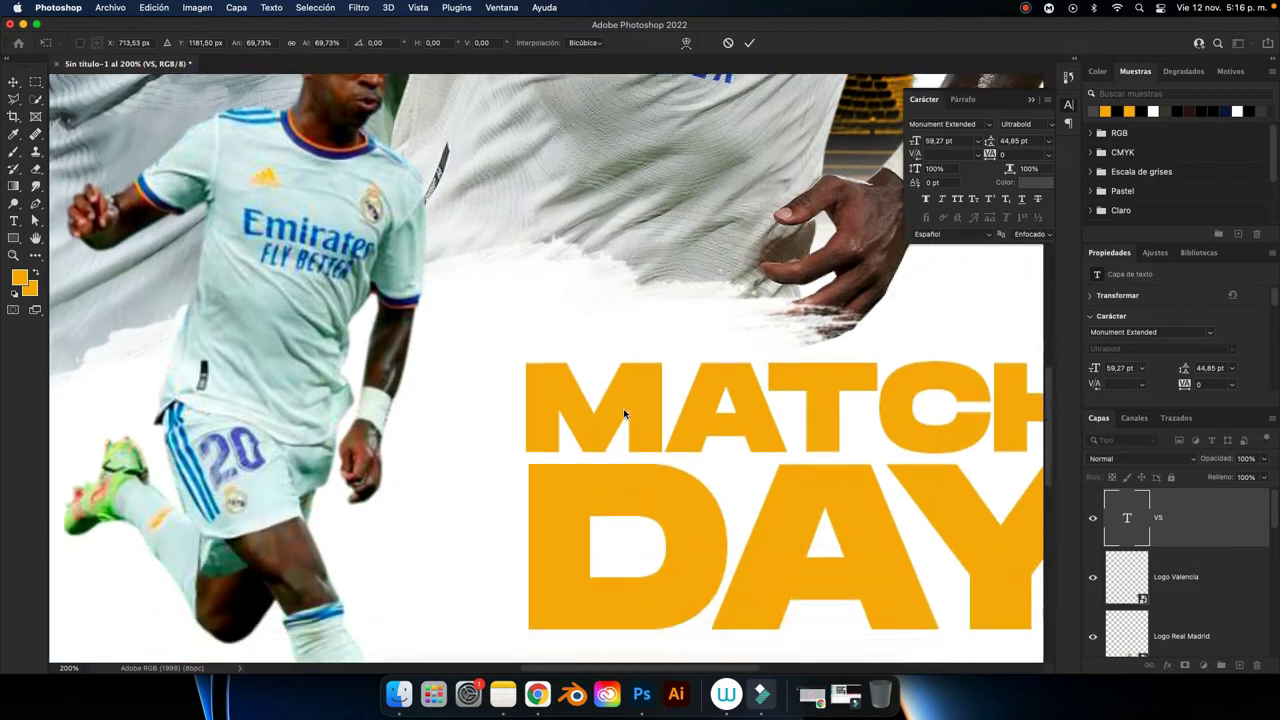
scroll(623, 408, down, 3)
scroll(629, 414, down, 5)
scroll(629, 414, right, 5)
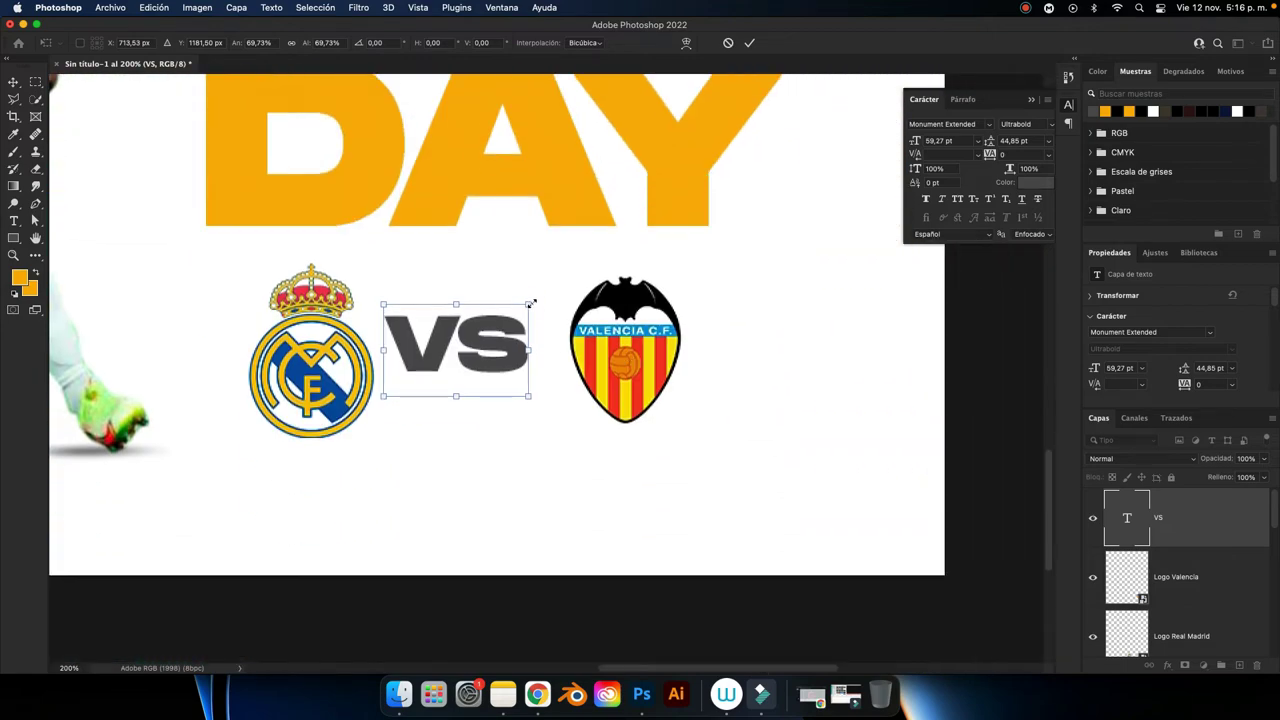
drag(530, 302, 503, 322)
drag(472, 363, 507, 367)
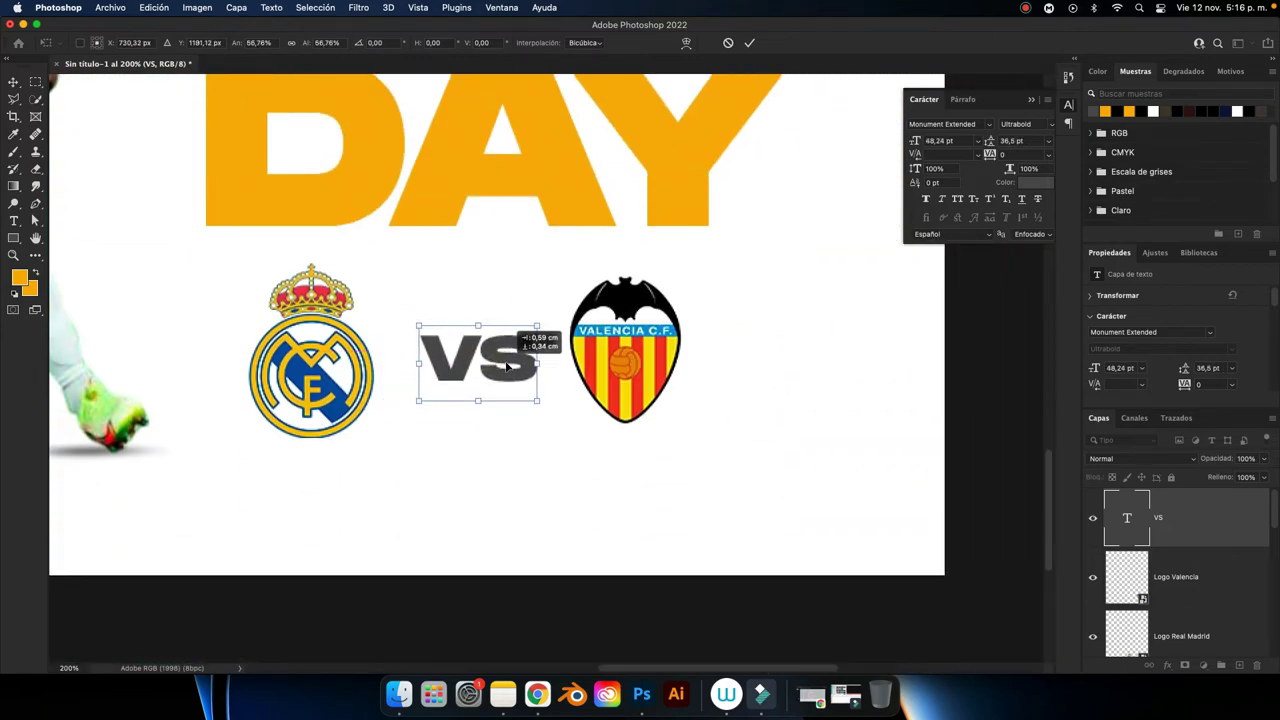
key(Return)
Align VS and both crests by vertical centres, relative to the selection.
shift+click(633, 302)
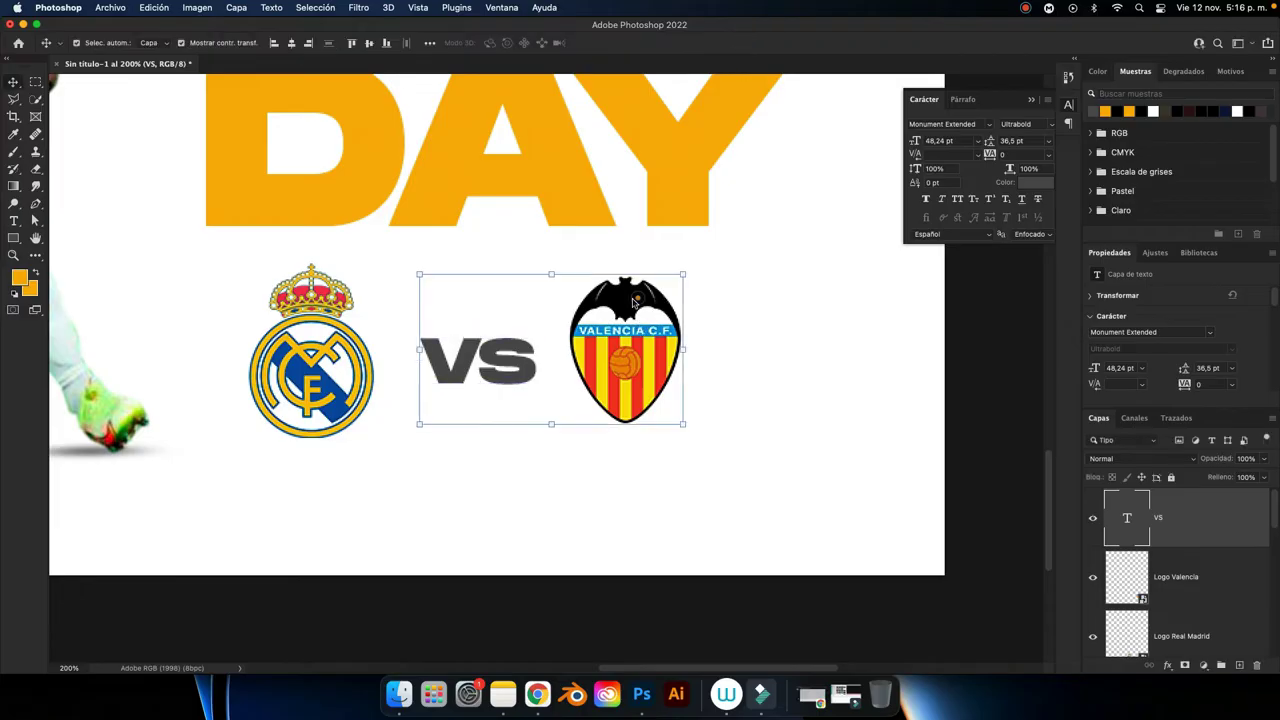
shift+click(314, 395)
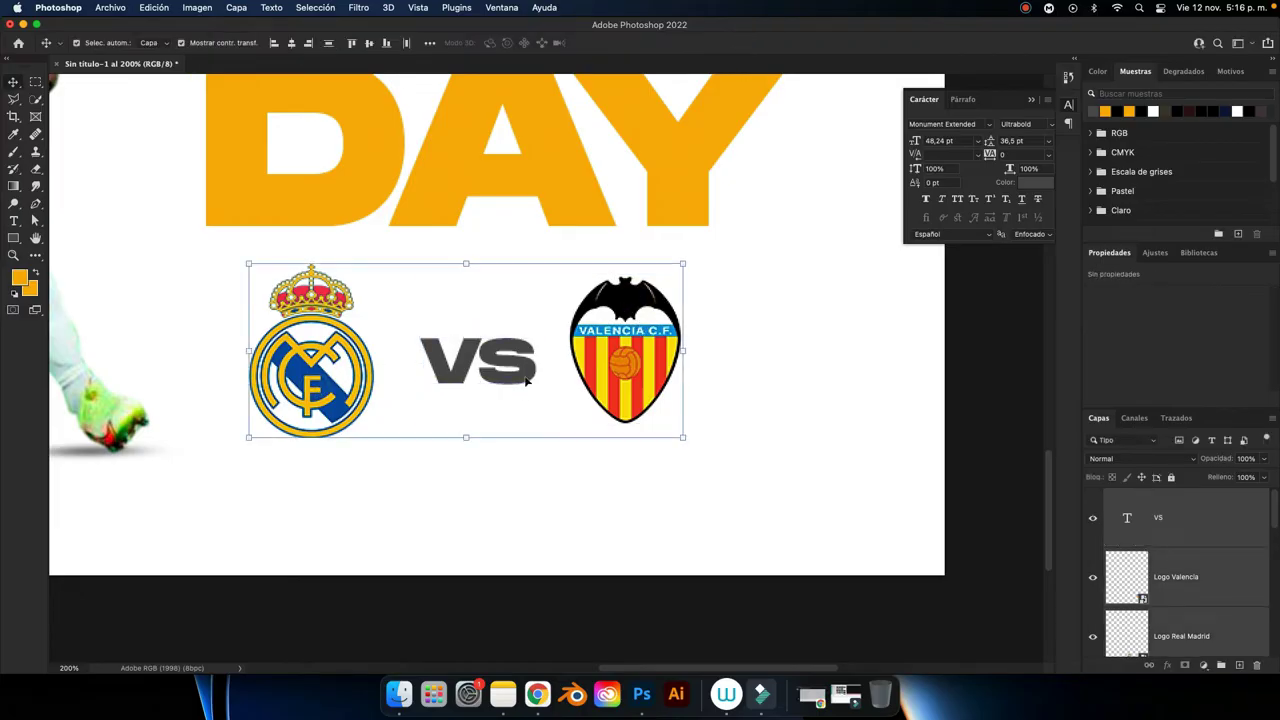
click(429, 42)
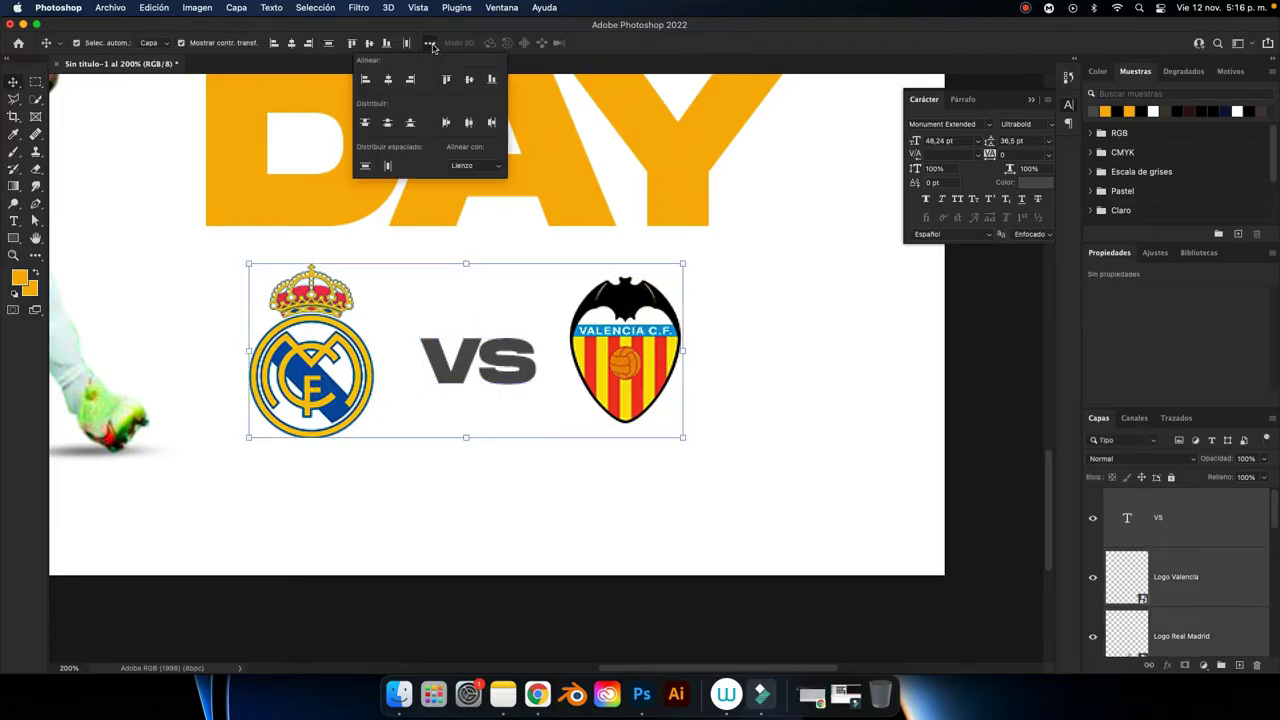
click(466, 160)
click(470, 155)
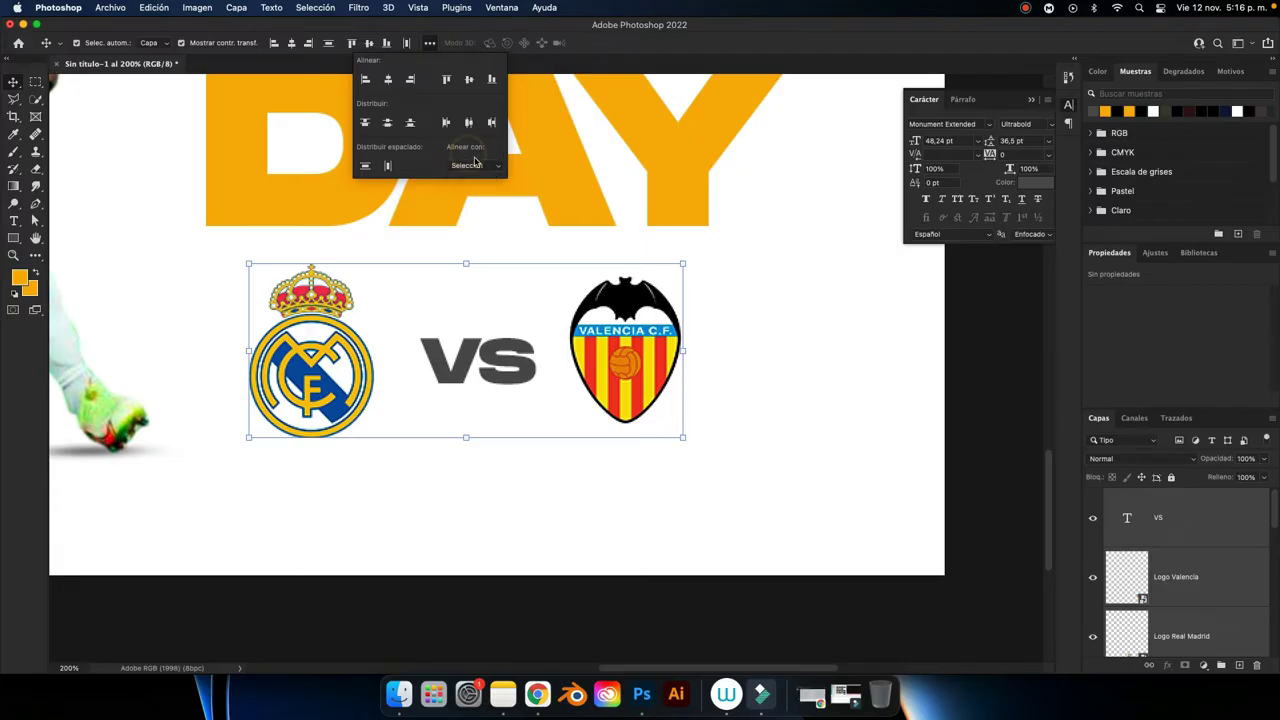
click(468, 80)
click(992, 414)
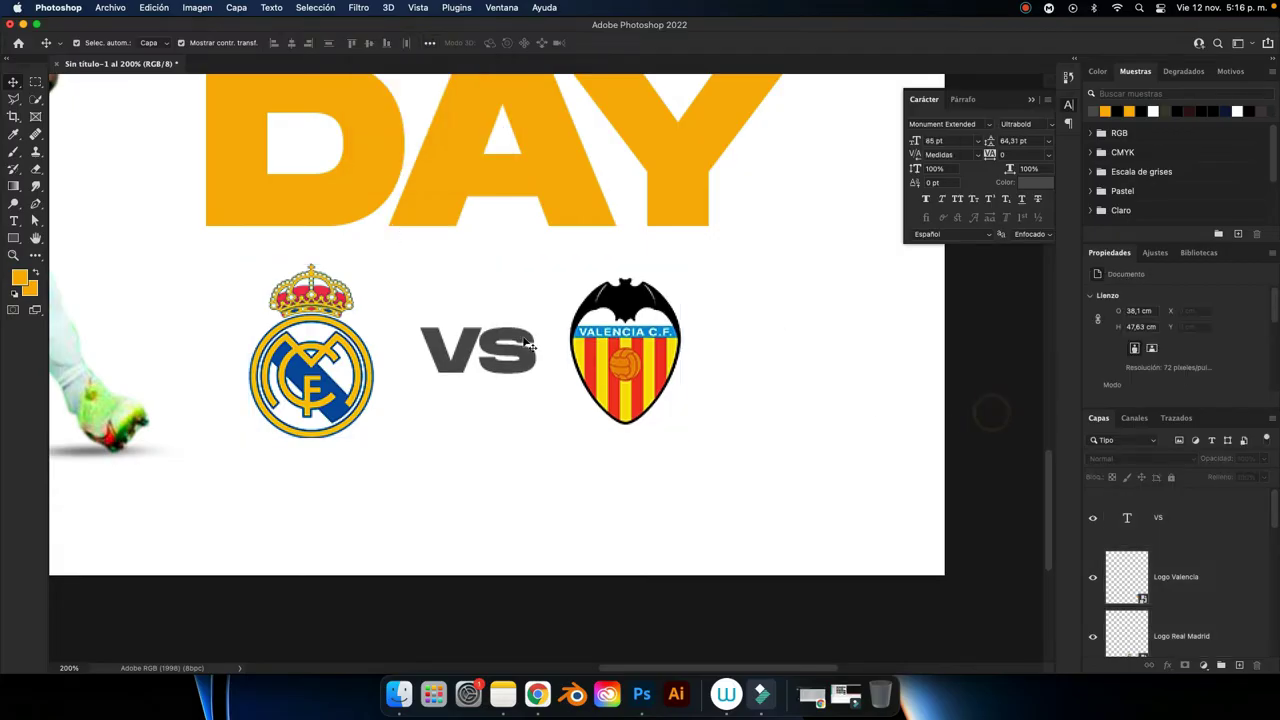
Nudge the Valencia crest right to an equal 1,35 cm gap, then select VS and both crests.
drag(596, 354, 619, 364)
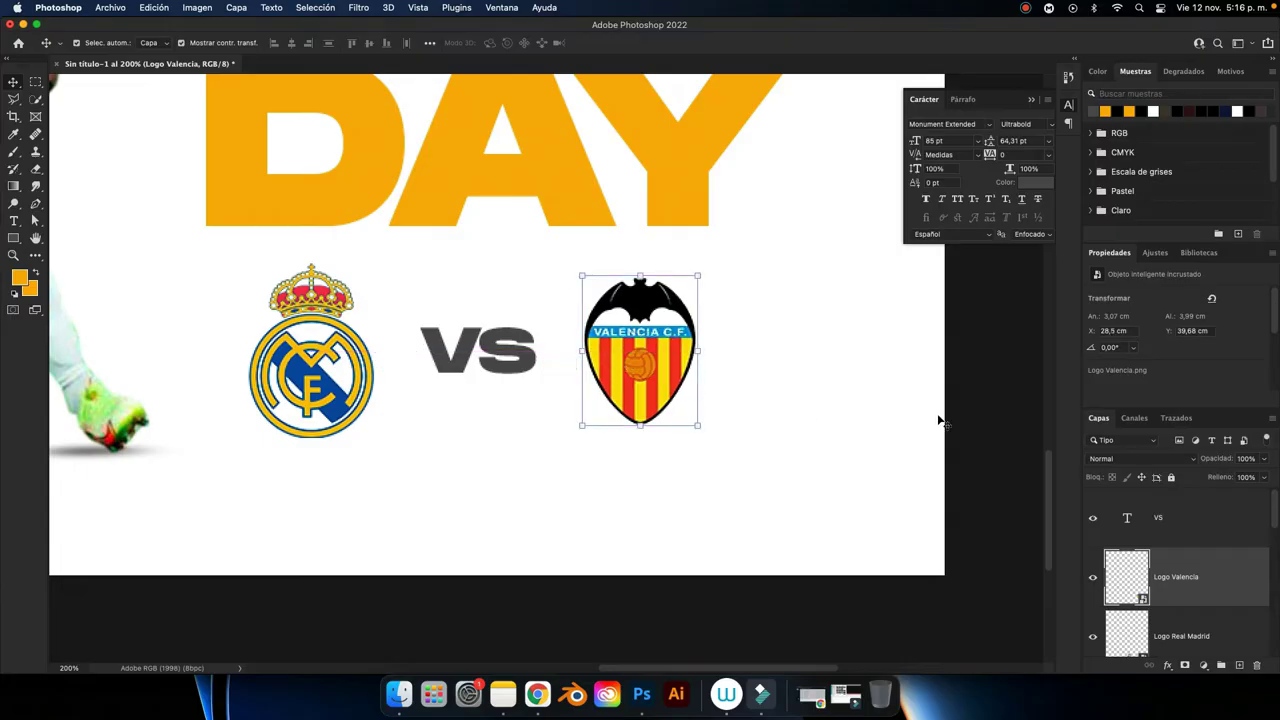
click(1174, 524)
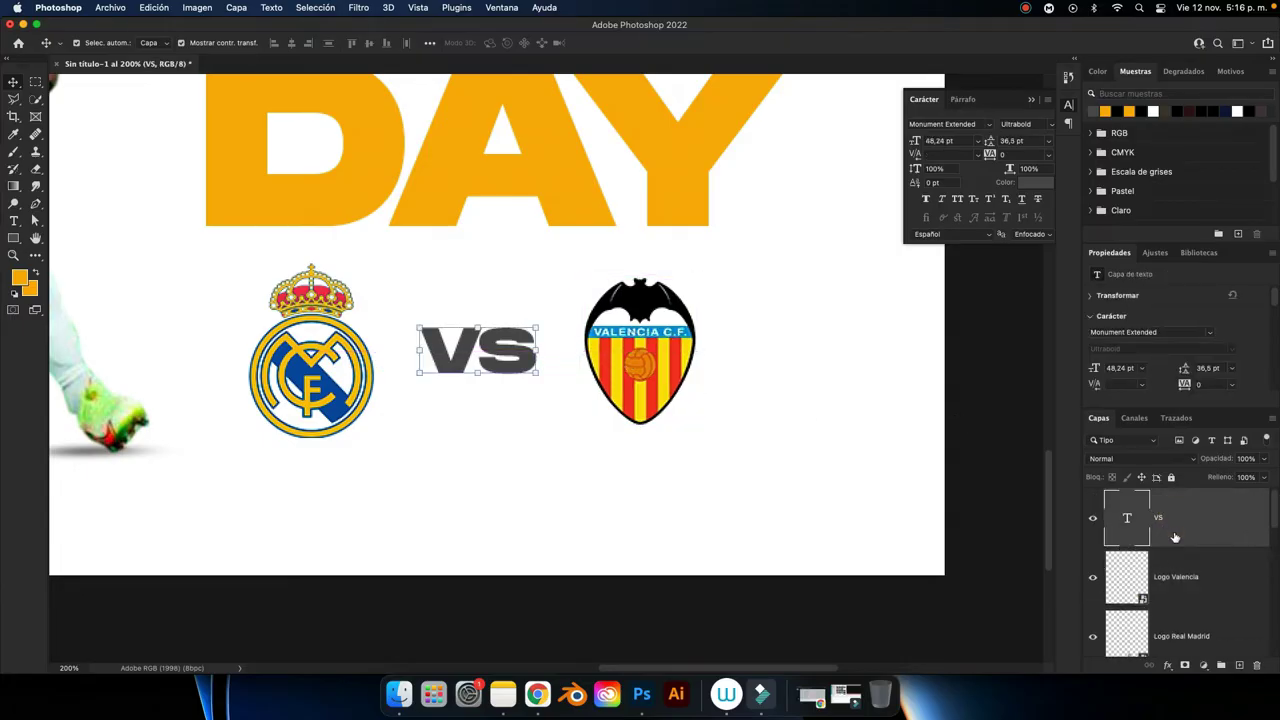
drag(1175, 538, 1170, 531)
scroll(1235, 579, down, 1)
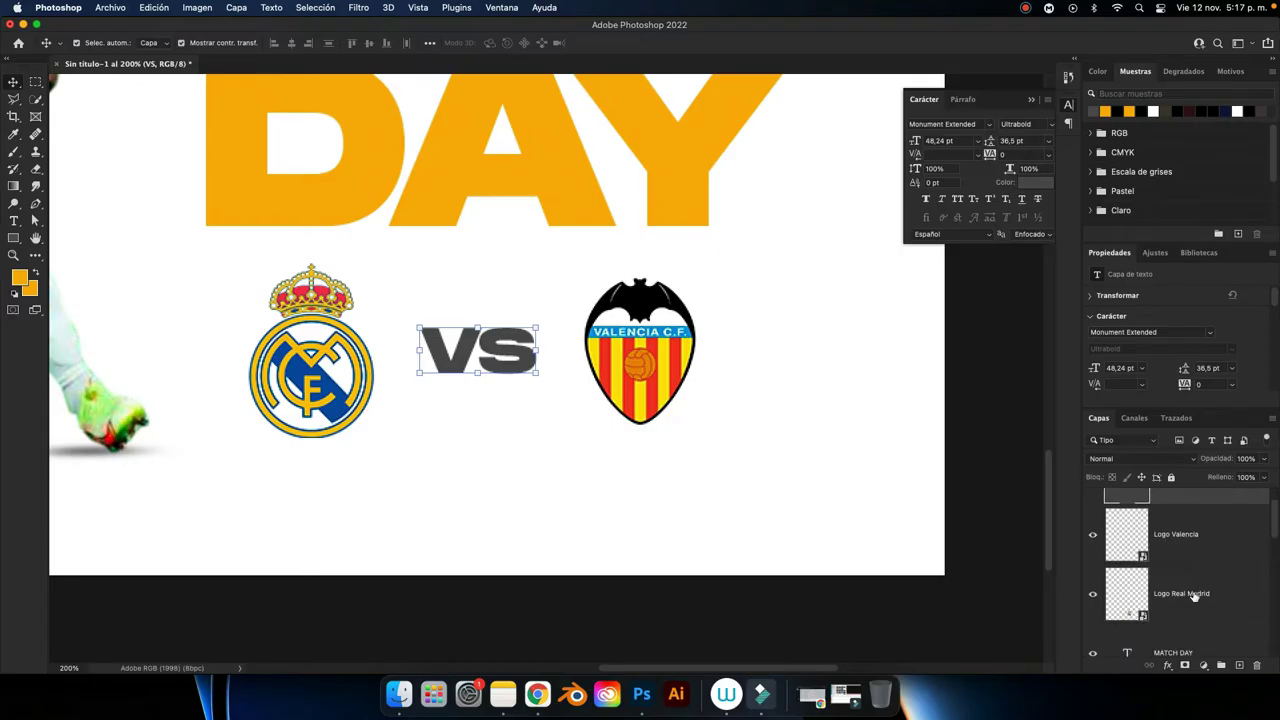
shift+click(1193, 595)
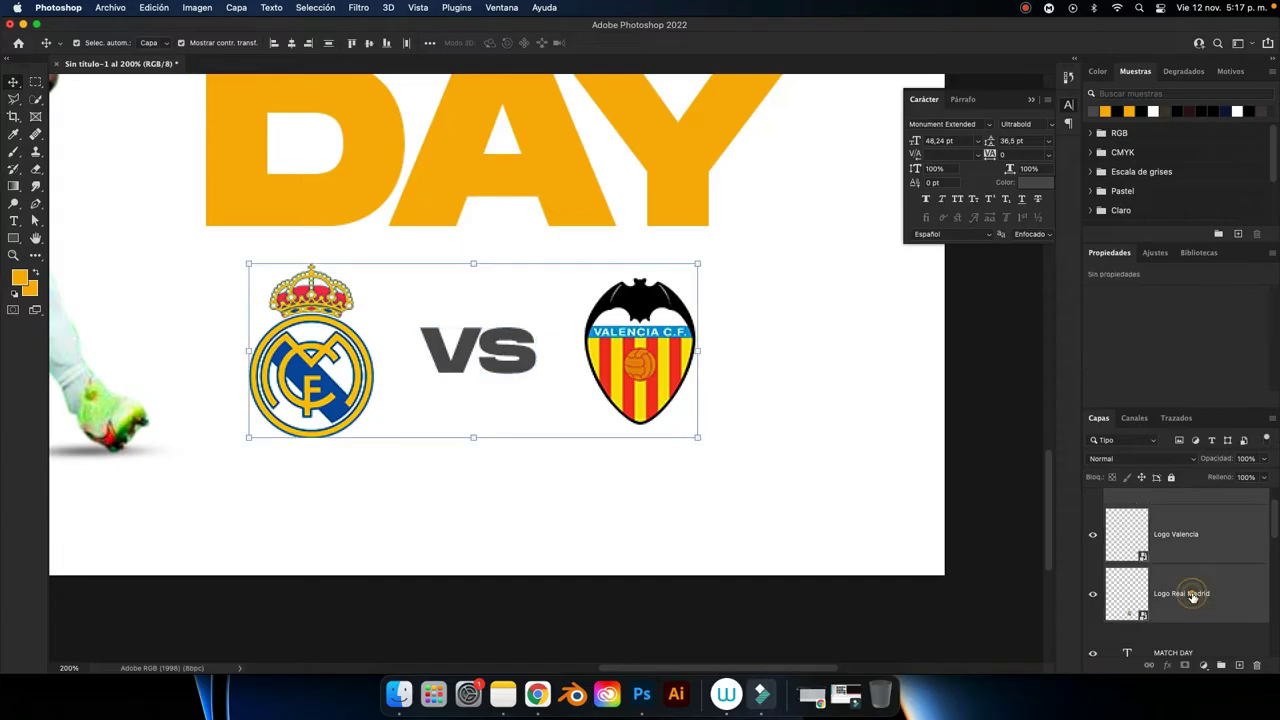
Group VS and both crests into a group named Logos Equipos.
click(1221, 667)
double_click(1142, 496)
text(Logos Equipos)
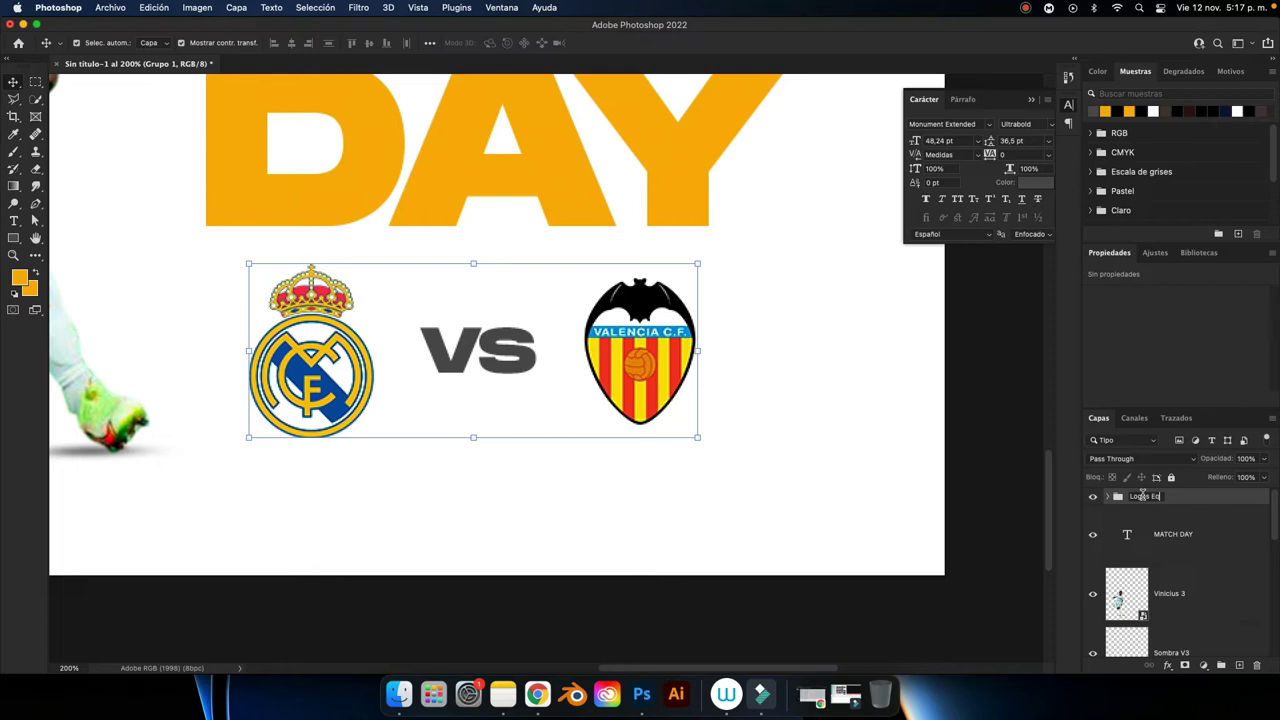
key(Return)
Centre the Logos Equipos group horizontally under the MATCH DAY heading.
key(super+minus)
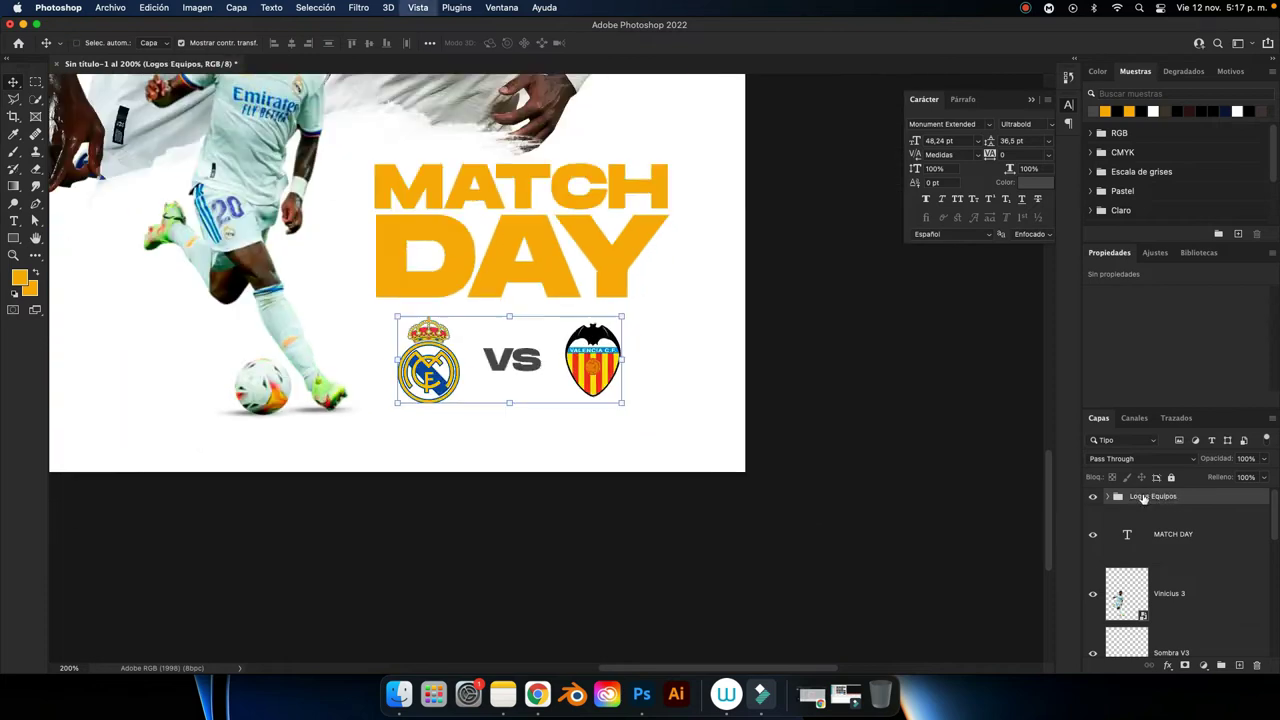
scroll(620, 265, up, 3)
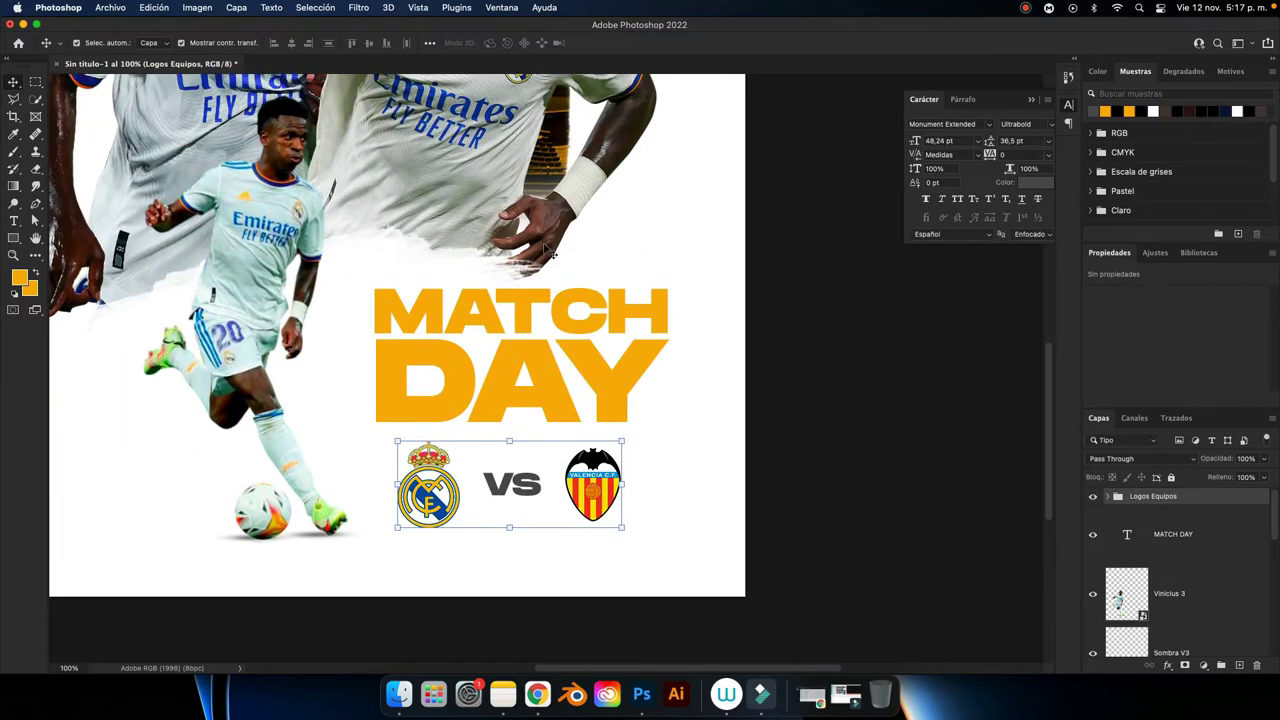
shift+click(588, 333)
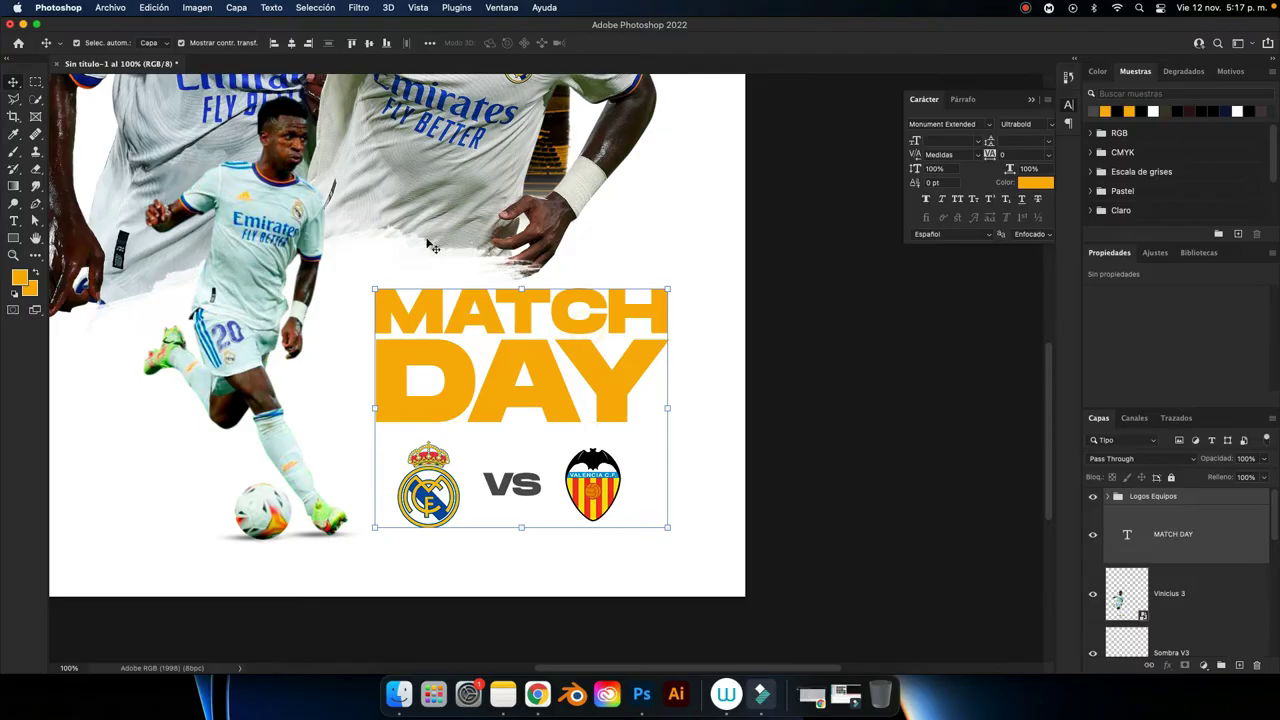
click(291, 43)
click(782, 395)
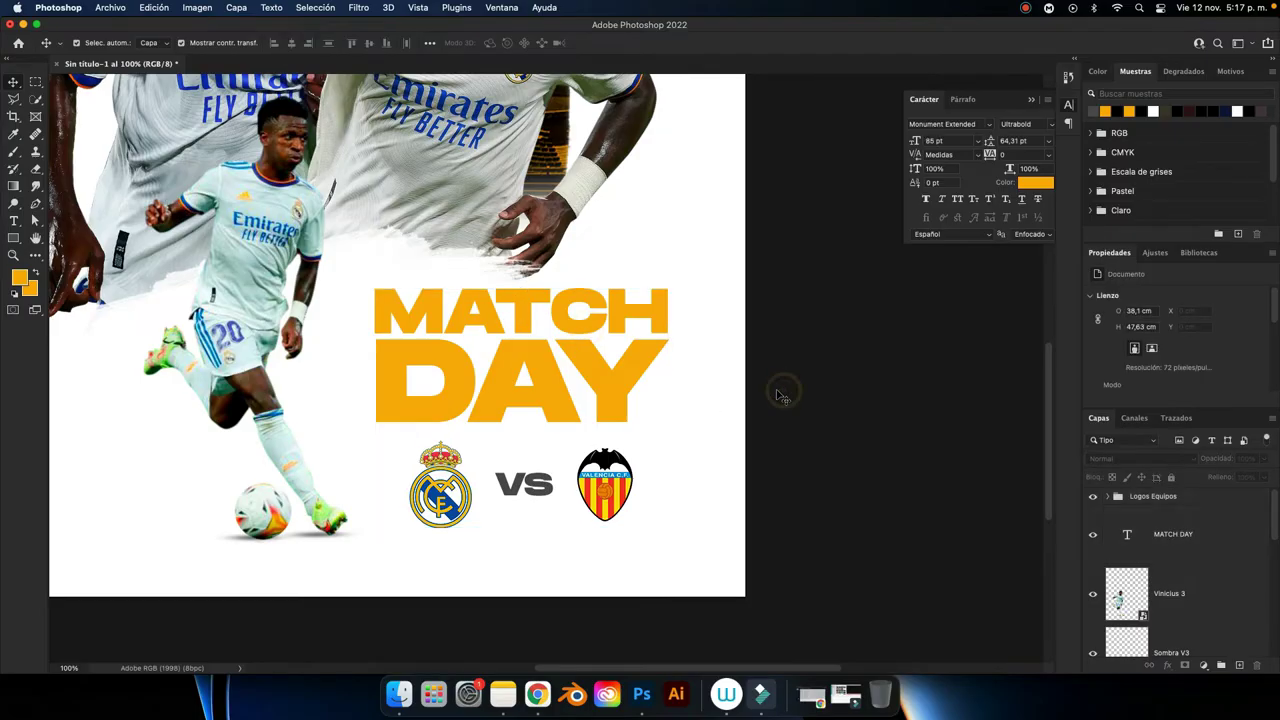
scroll(720, 397, left, 2)
scroll(665, 398, down, 5)
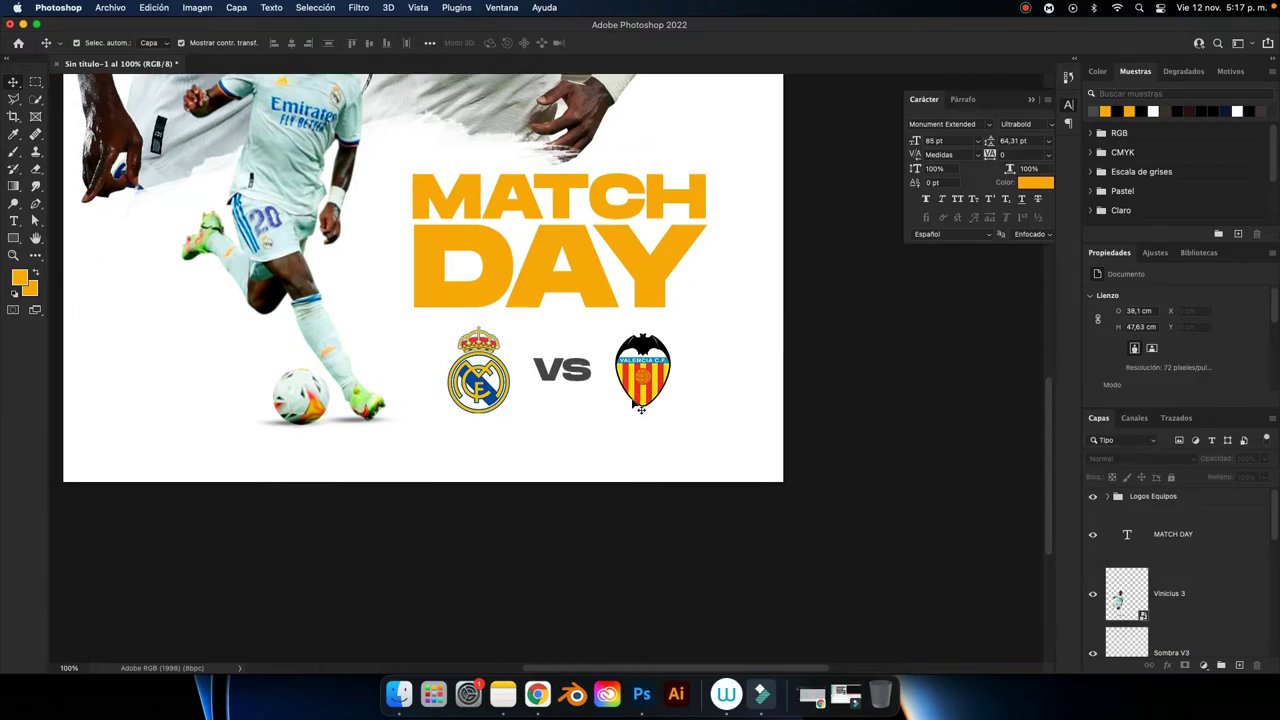
Replace the Lorem Ipsum placeholder with ESTADIO SANTIAGO BERNABÉU, scaled to about 21% beneath the crests.
key(t)
click(457, 445)
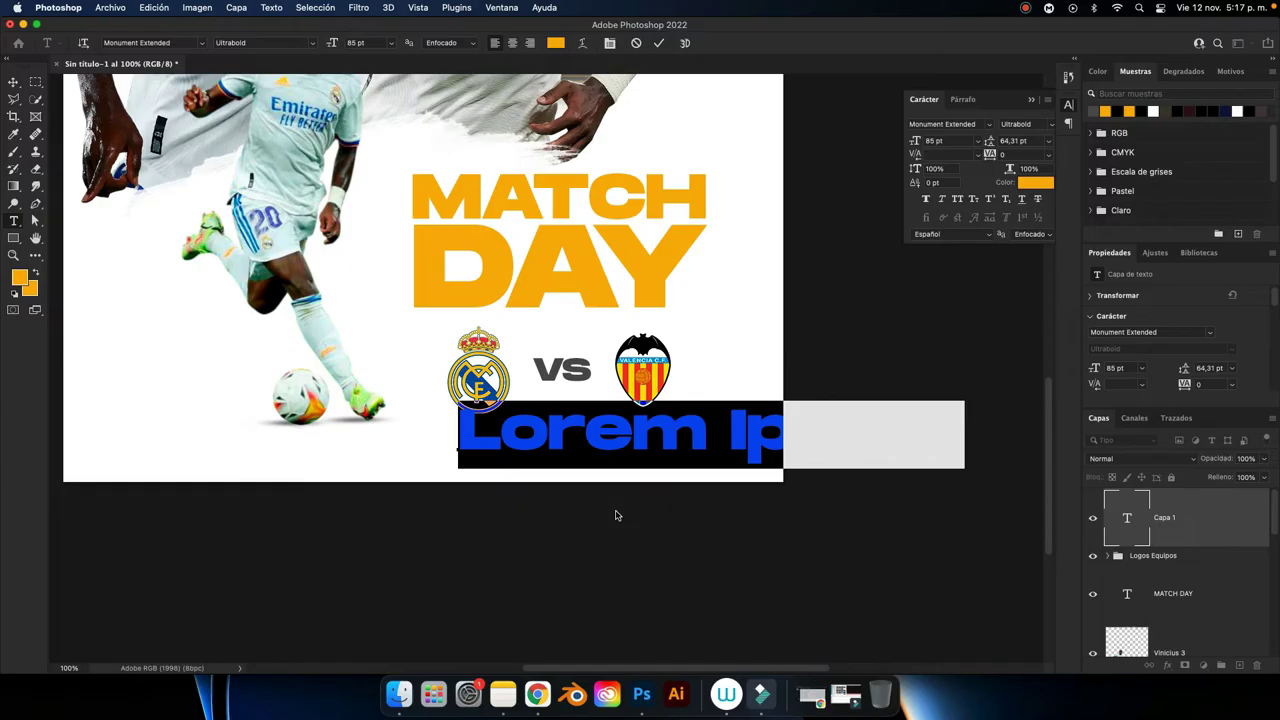
key(BackSpace)
text(E)
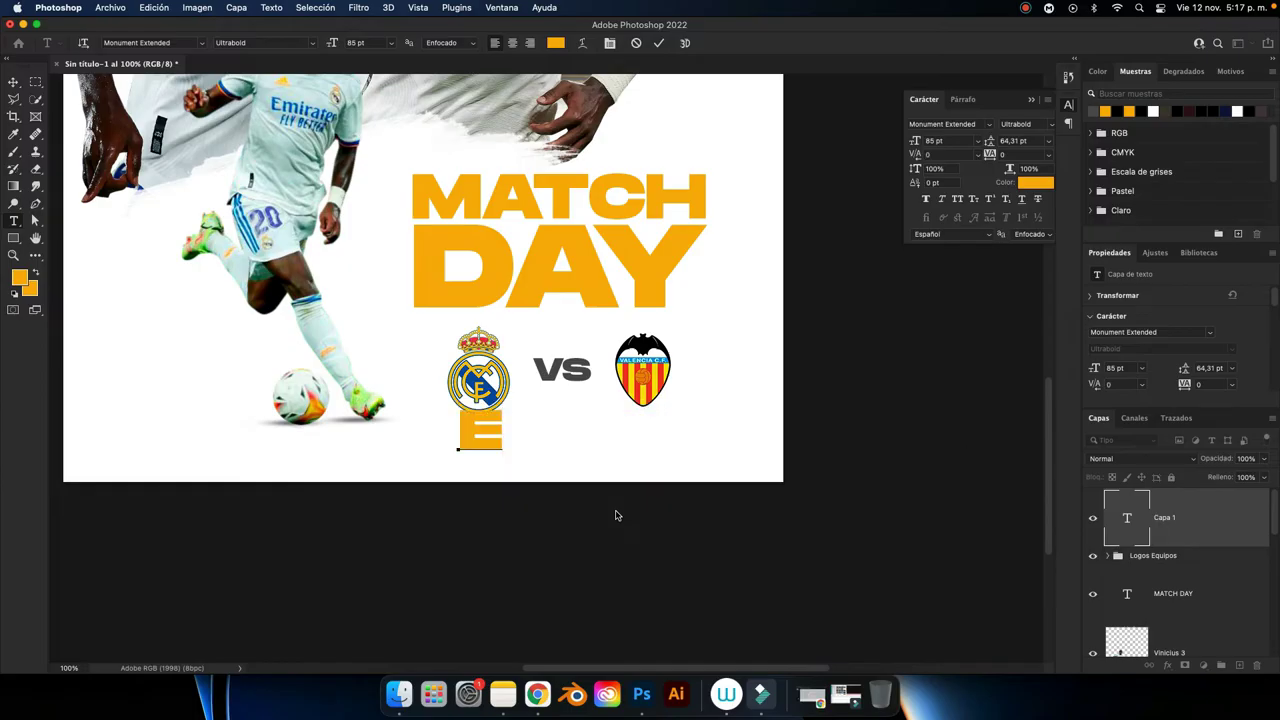
text(STADIO)
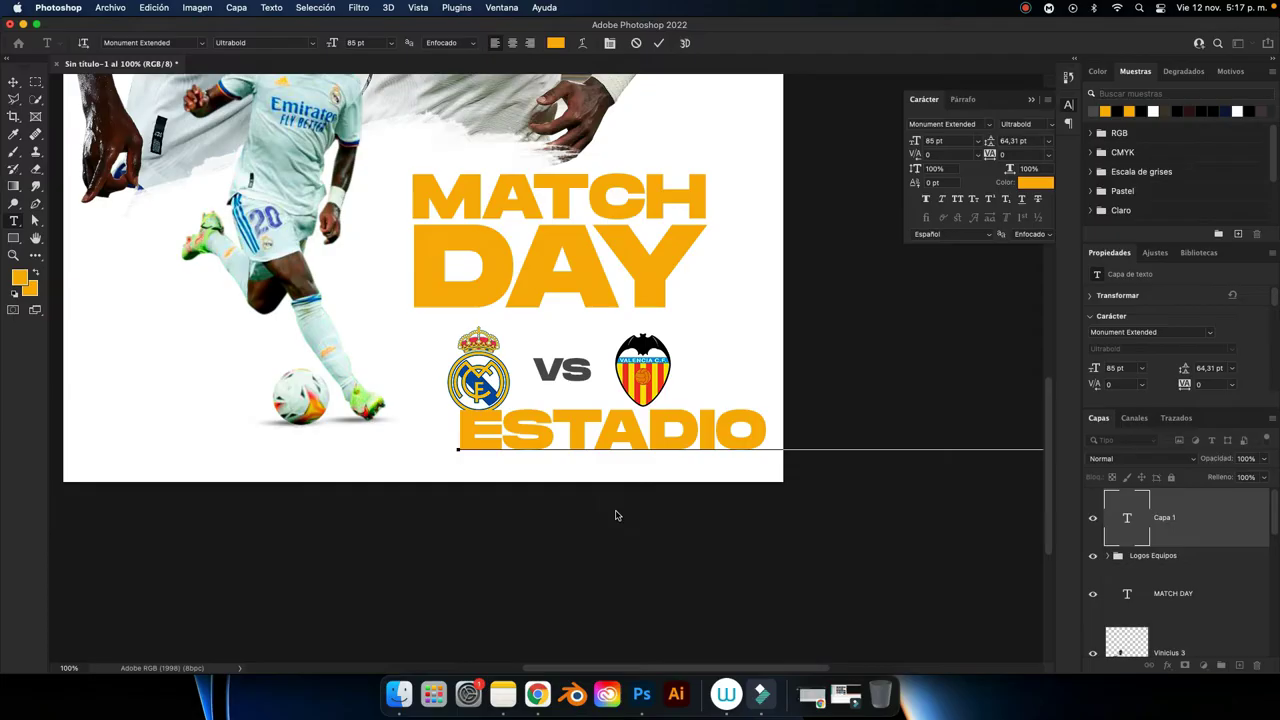
click(16, 82)
mouse_move(458, 392)
mouse_down()
mouse_move(805, 425)
mouse_move(407, 440)
mouse_up()
mouse_move(773, 419)
mouse_down()
mouse_move(631, 436)
mouse_move(647, 430)
mouse_up()
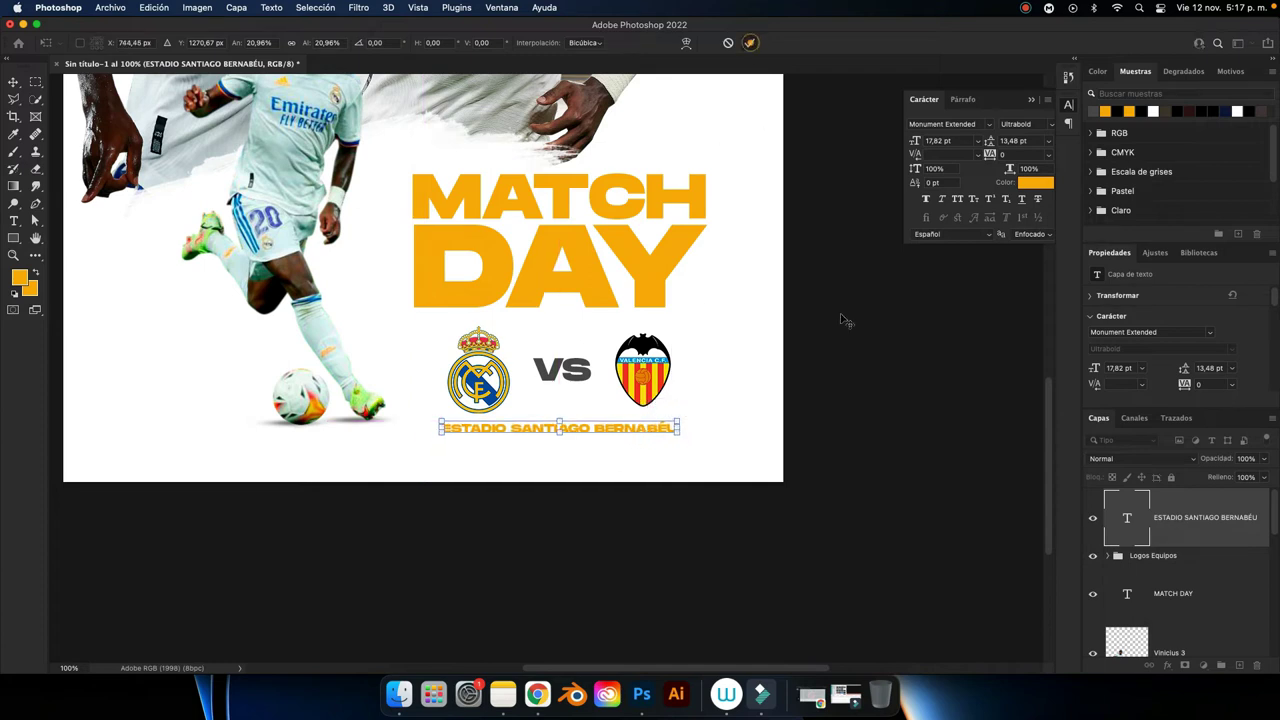
click(884, 350)
Set the whole stadium line in Roboto Condensed Italic.
double_click(675, 435)
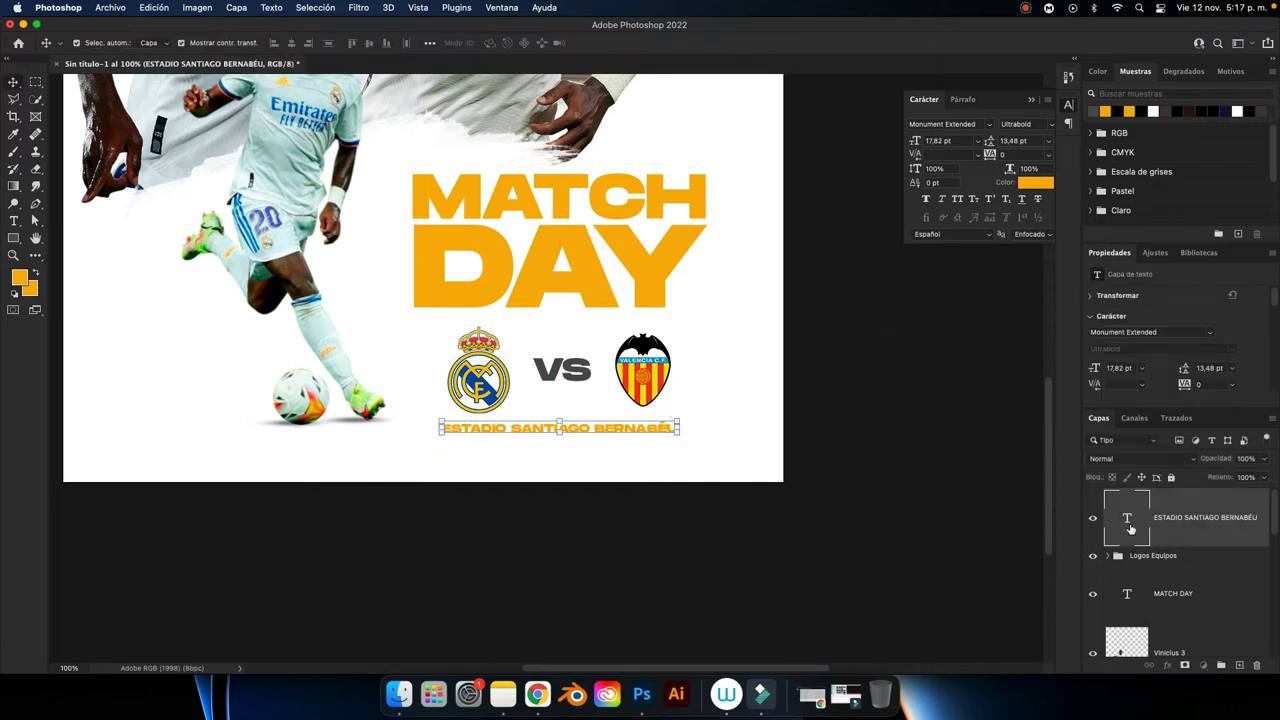
click(205, 44)
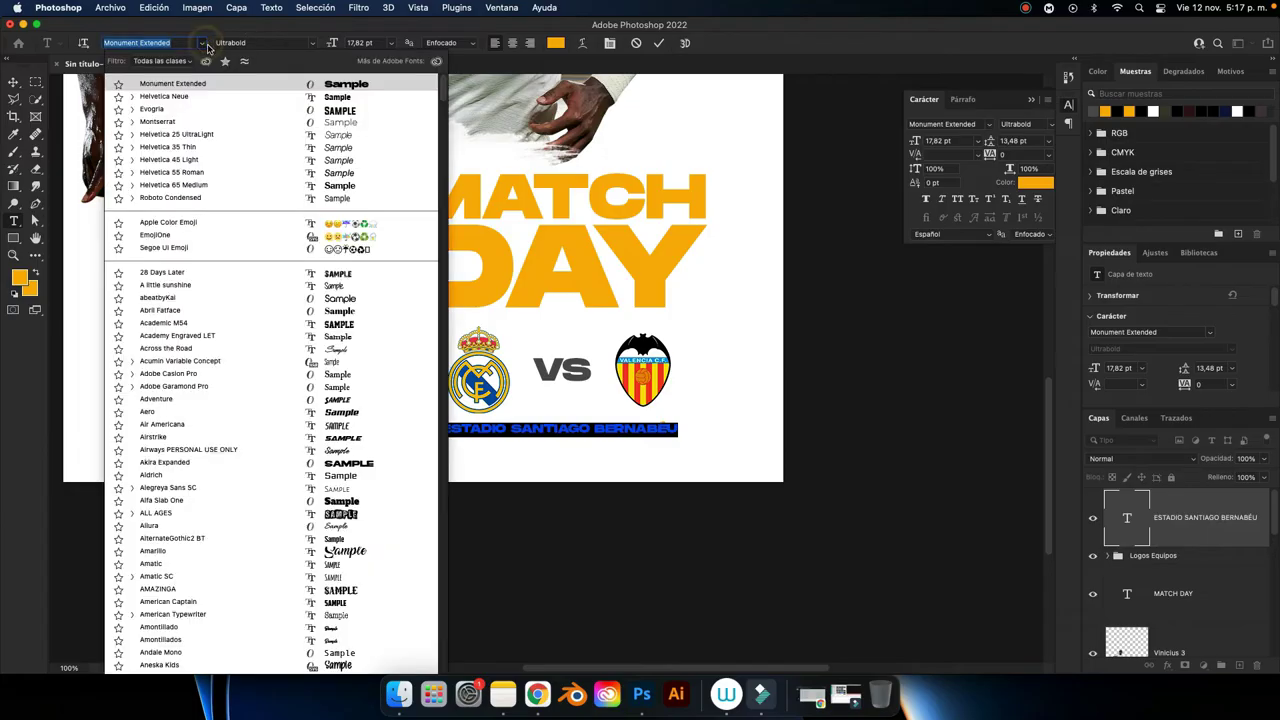
click(170, 197)
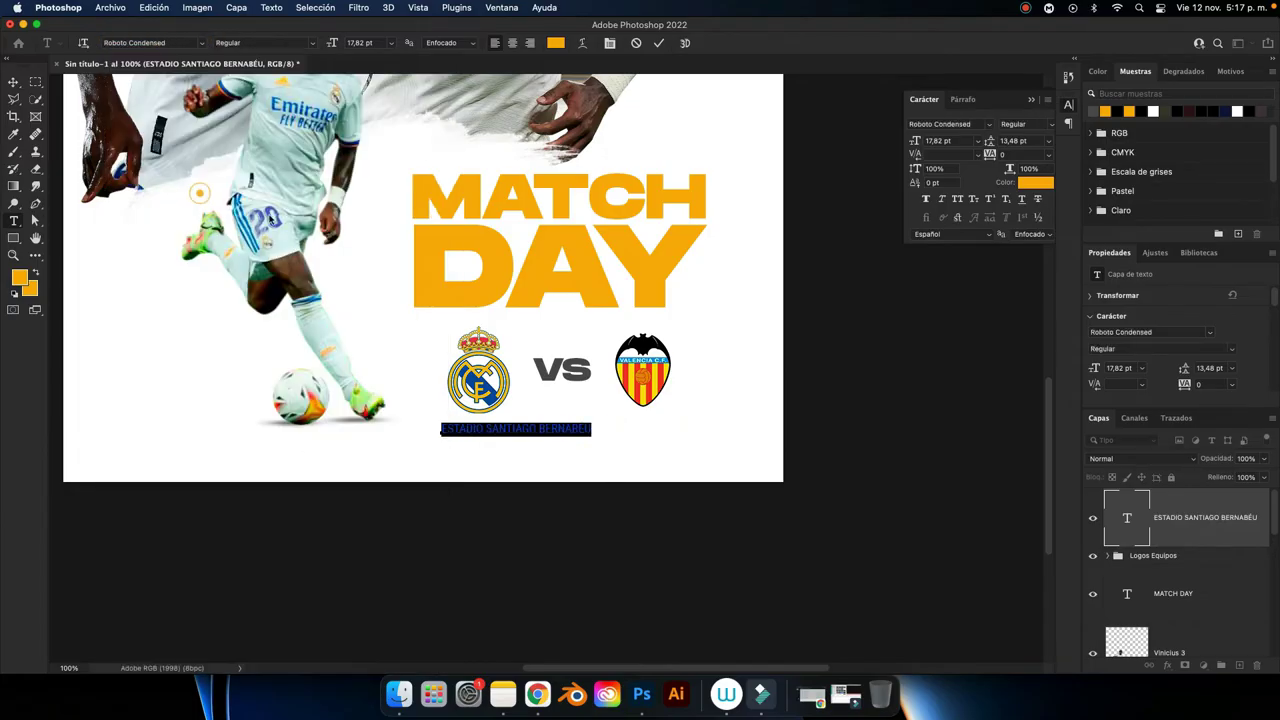
click(312, 45)
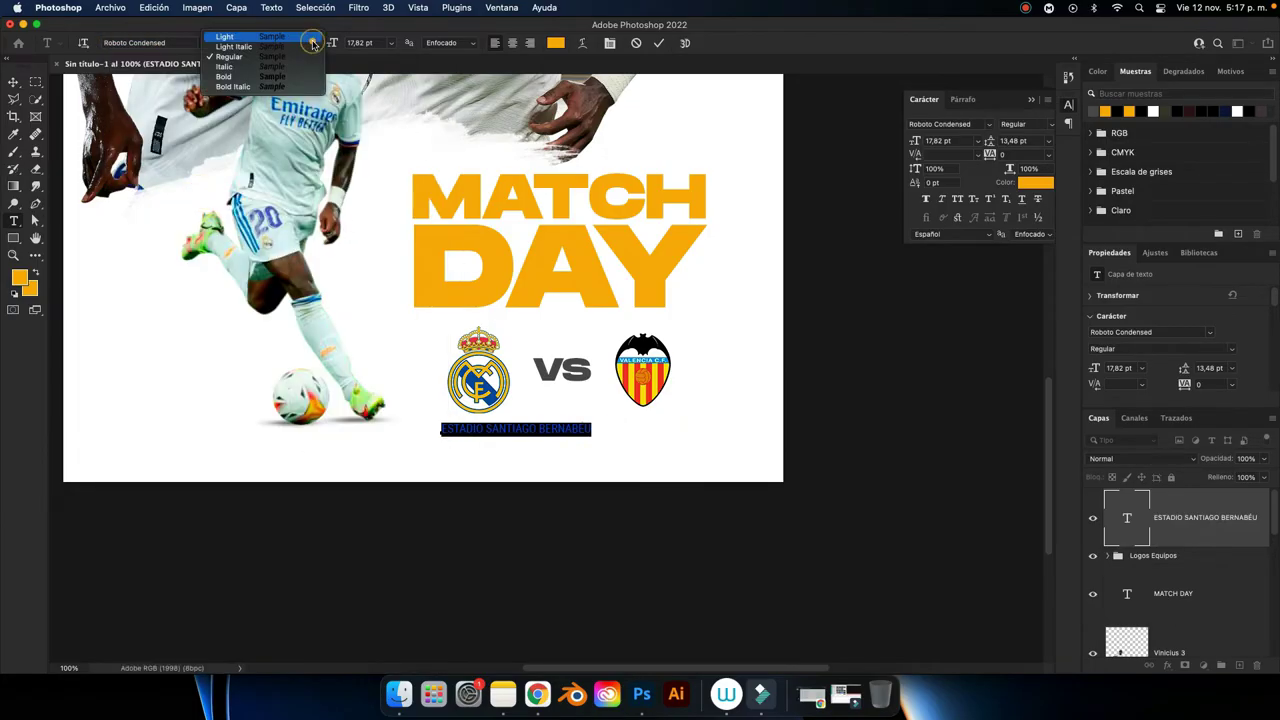
click(263, 67)
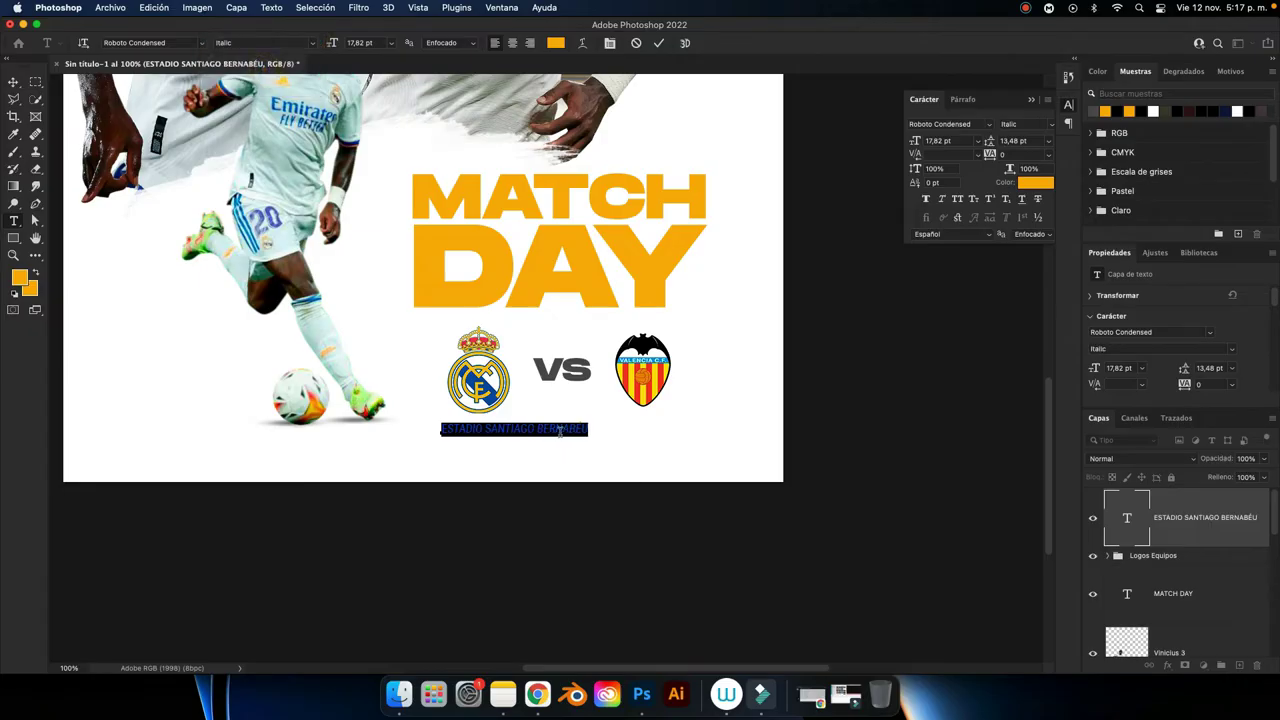
Make the words SANTIAGO BERNABÉU Roboto Condensed Bold Italic.
click(560, 430)
drag(598, 430, 487, 428)
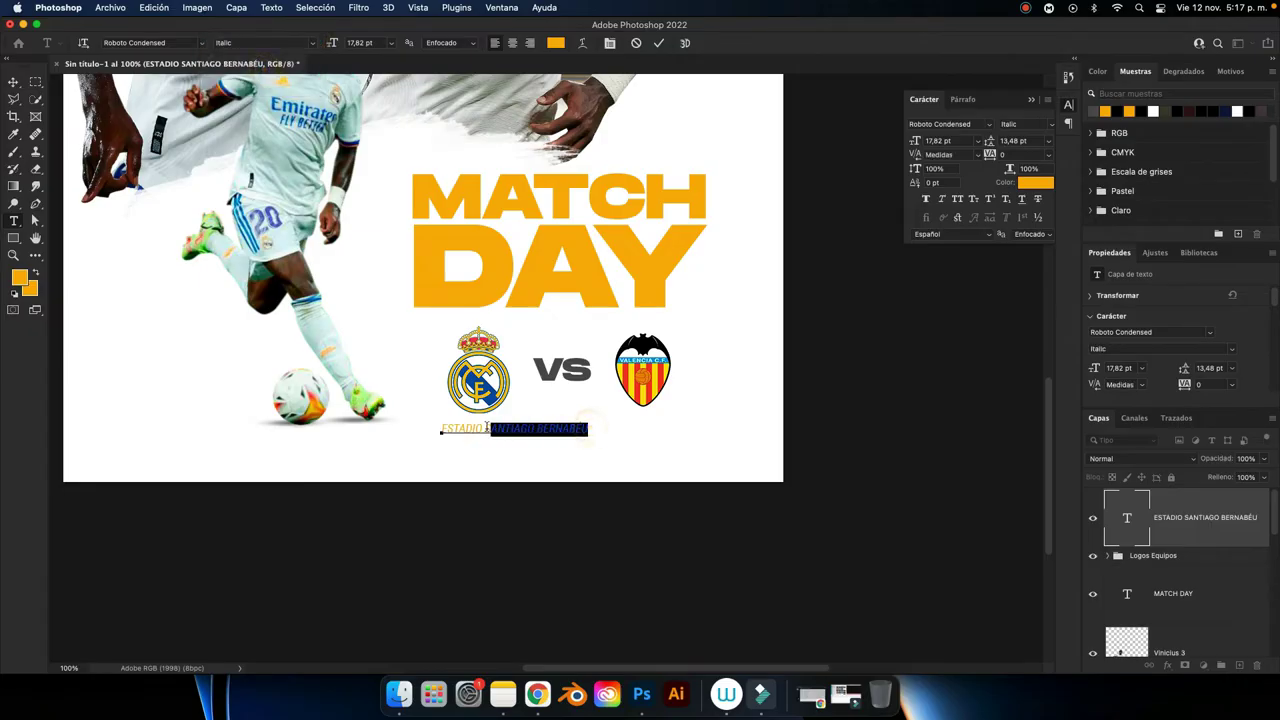
click(306, 43)
click(408, 142)
click(590, 428)
drag(590, 428, 366, 420)
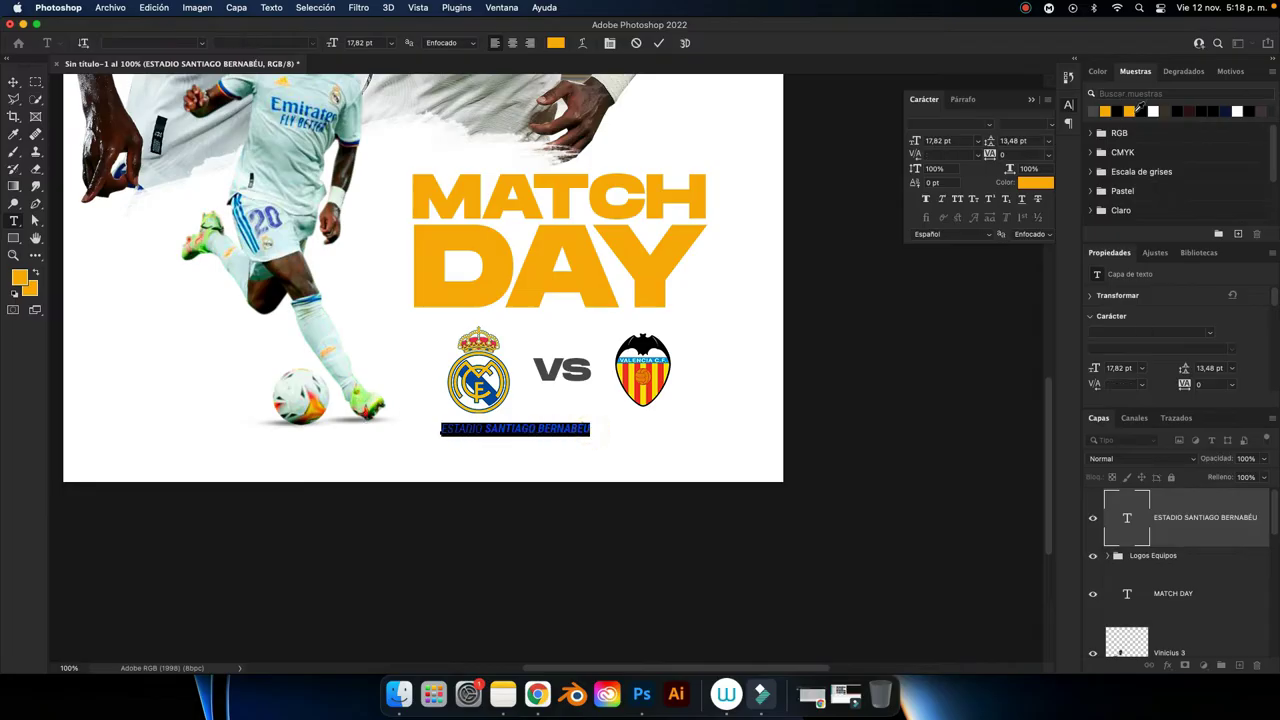
click(658, 43)
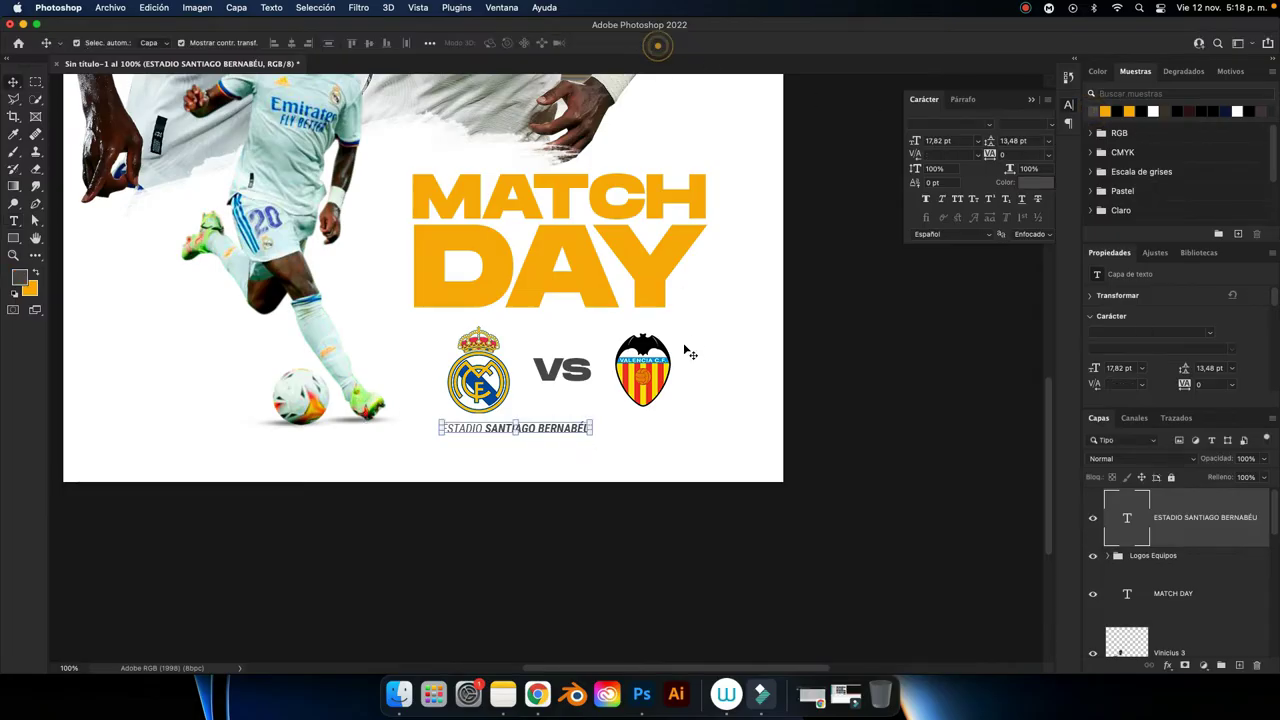
Enlarge the stadium line to 20,04 pt and centre it under VS.
key(ctrl+t)
drag(594, 415, 615, 430)
click(749, 43)
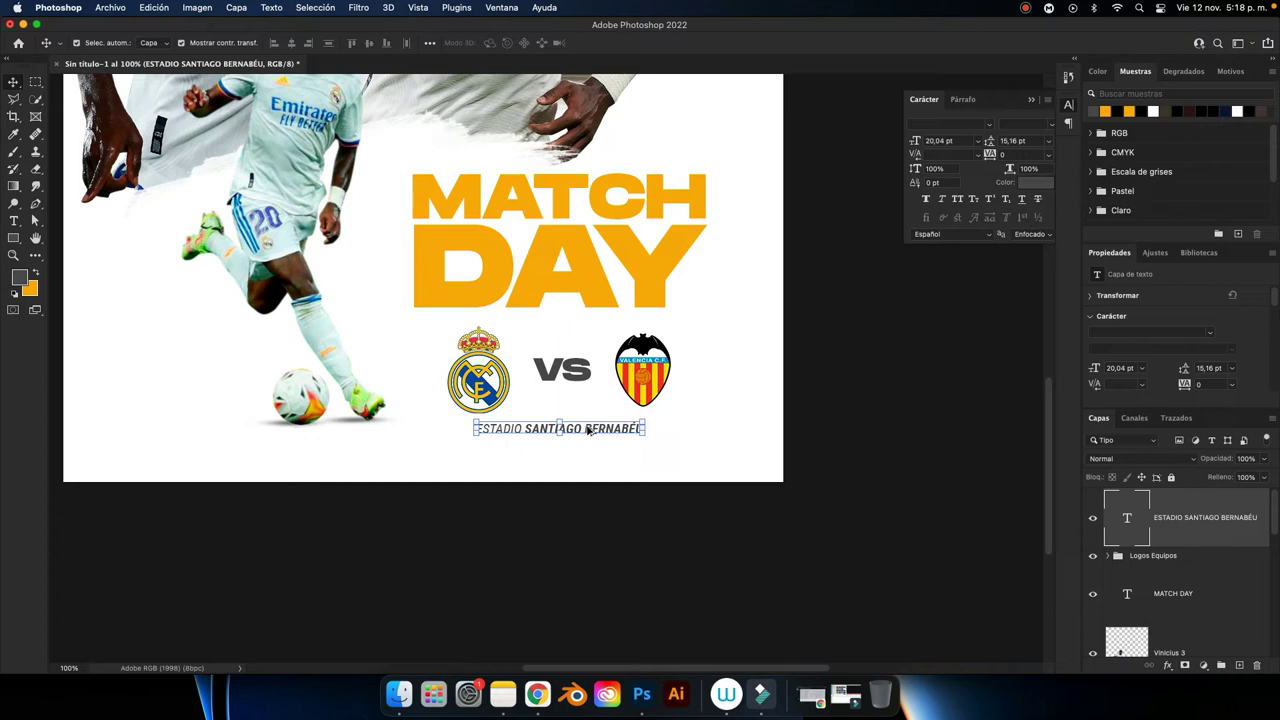
Duplicate the stadium line below it and retype it as FECHA: 12/11/2021 HORA: 21:30 hrs.
drag(588, 430, 585, 449)
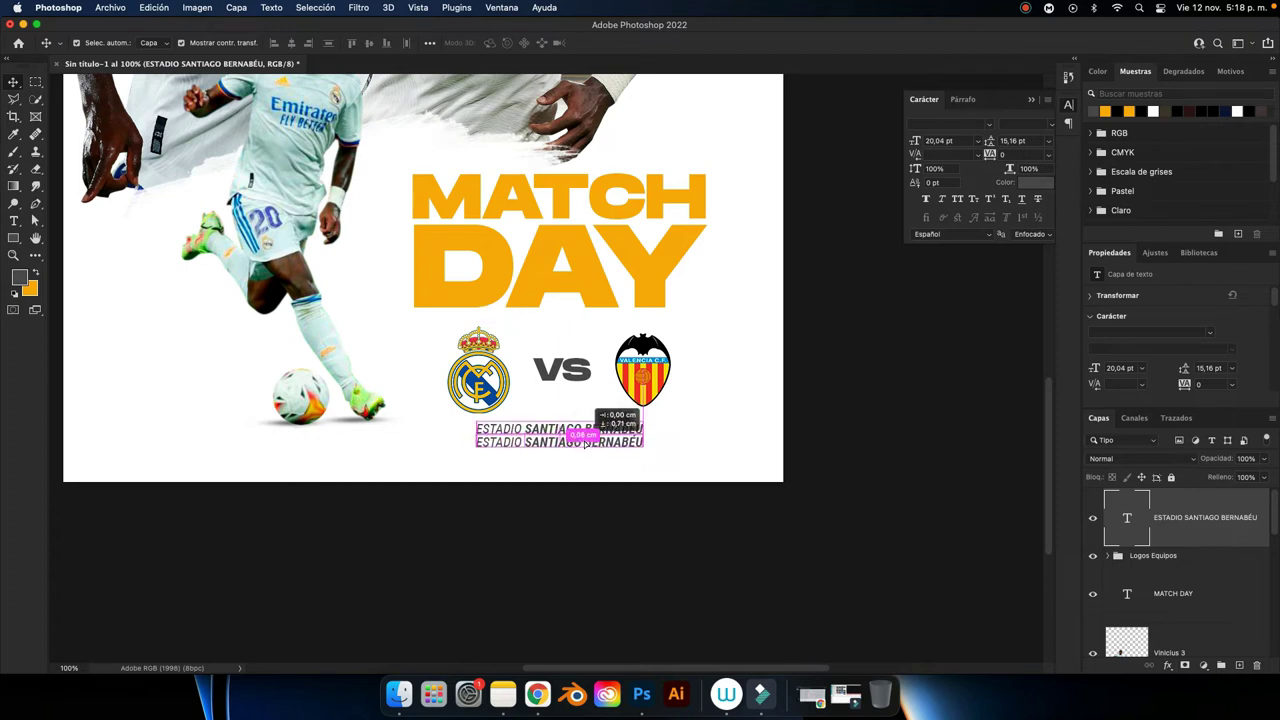
drag(585, 449, 581, 446)
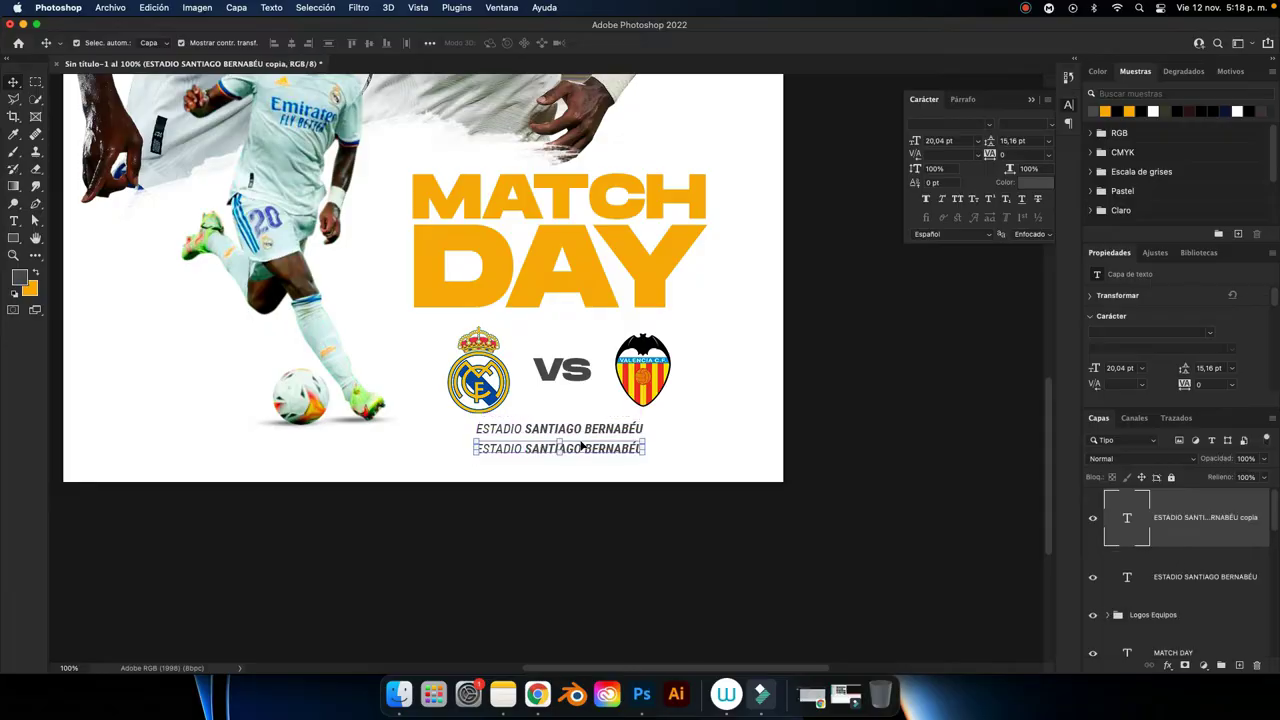
double_click(1122, 515)
key(BackSpace)
text(FECHA)
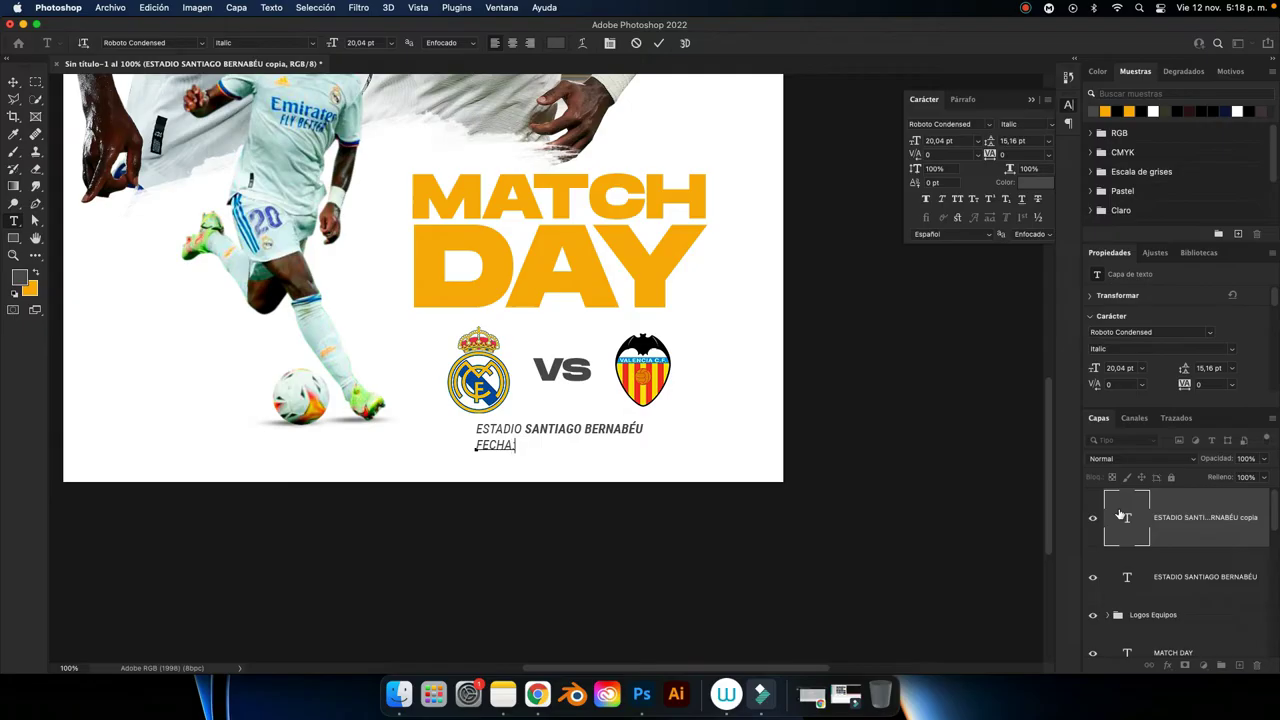
text(: 12)
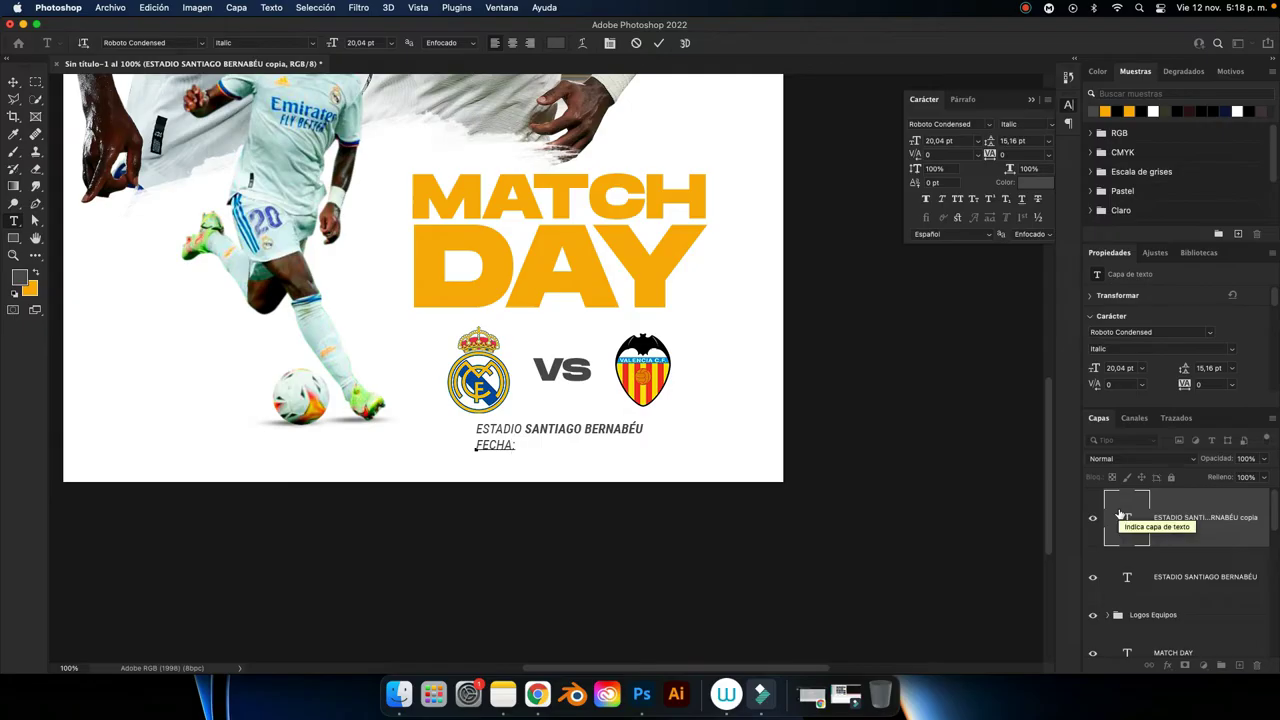
text(/11/)
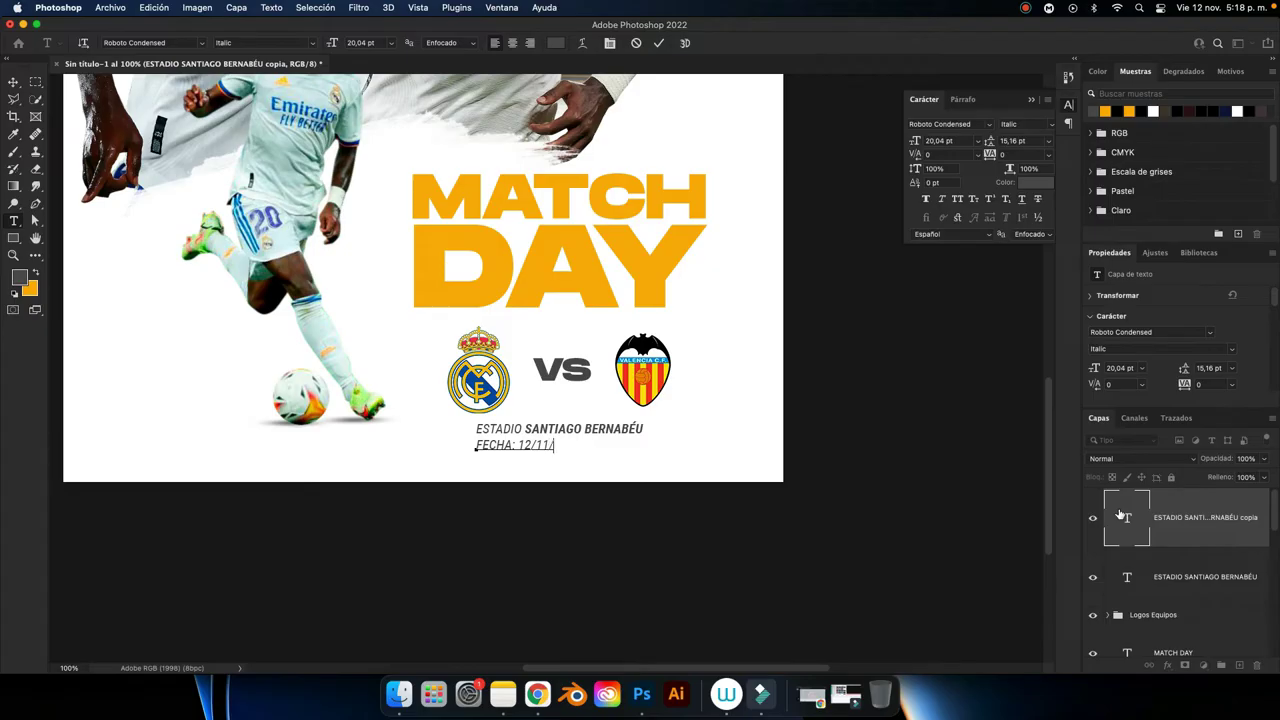
text(2021)
text( HORA)
key(BackSpace)
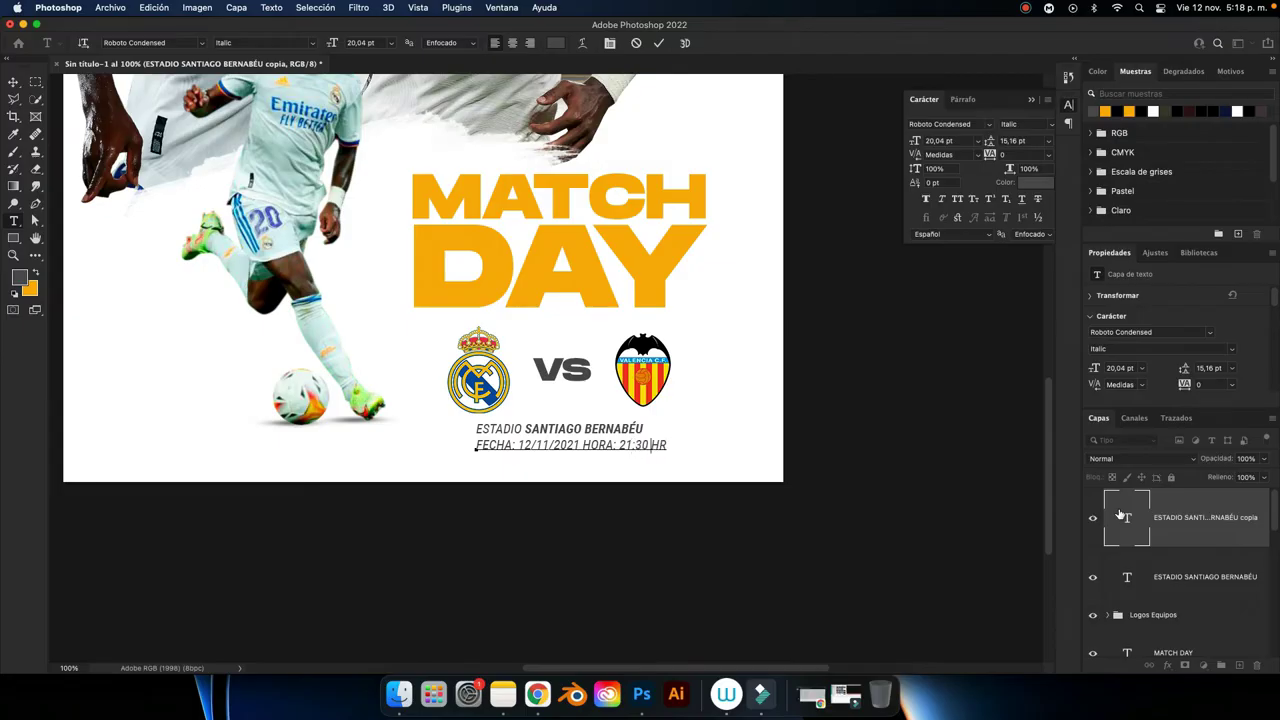
key(Delete)
key(Delete)
text(hrs.)
Make FECHA: and HORA: bold italic and centre the date line under the stadium text.
drag(513, 444, 476, 444)
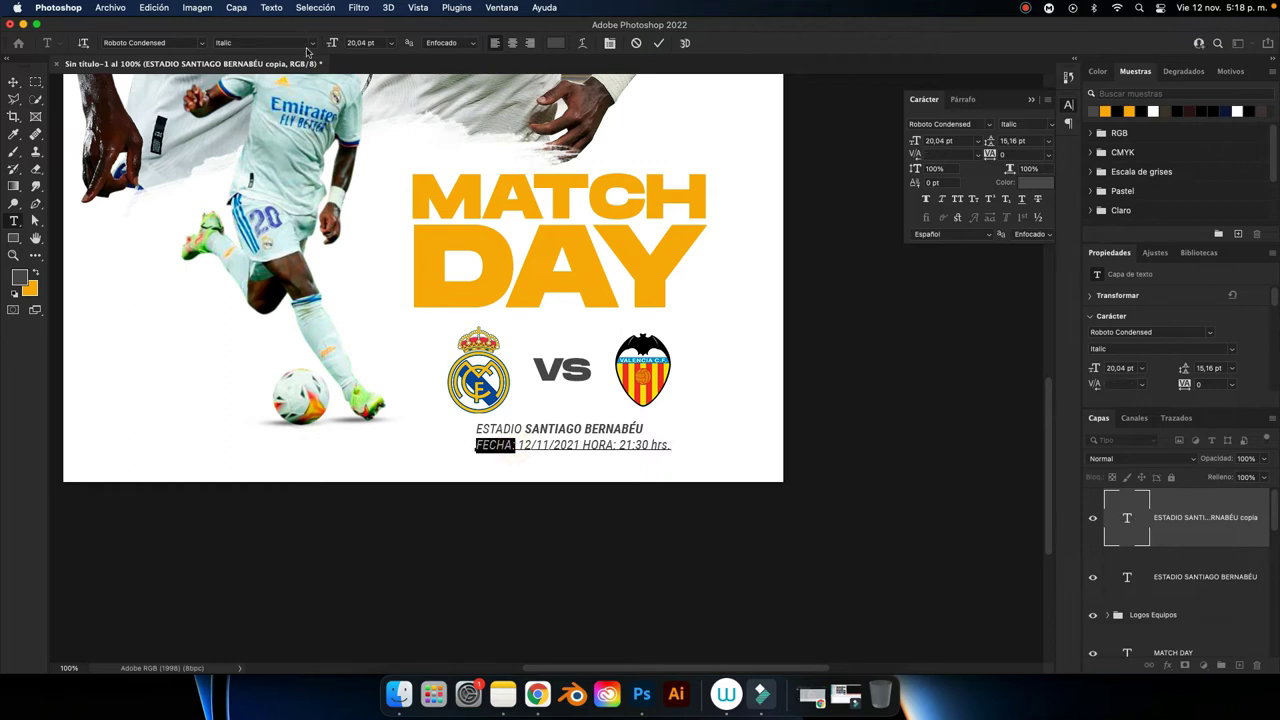
click(310, 43)
key(Return)
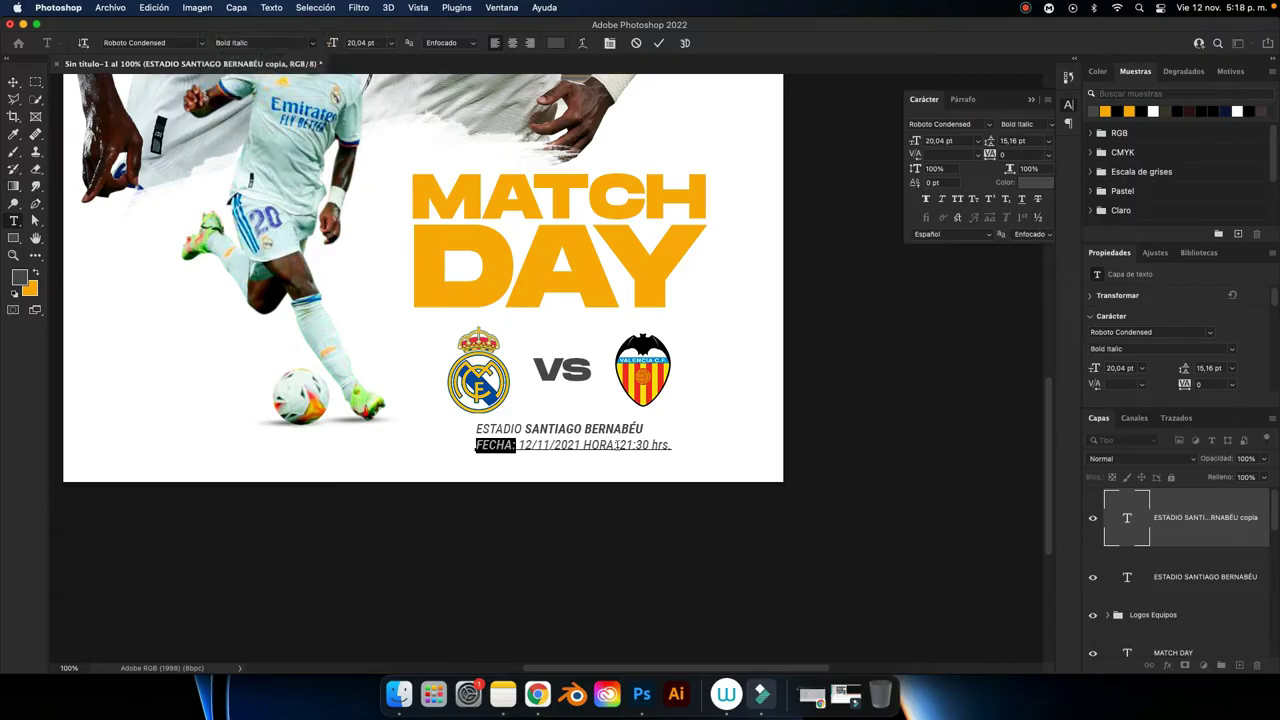
drag(617, 444, 584, 444)
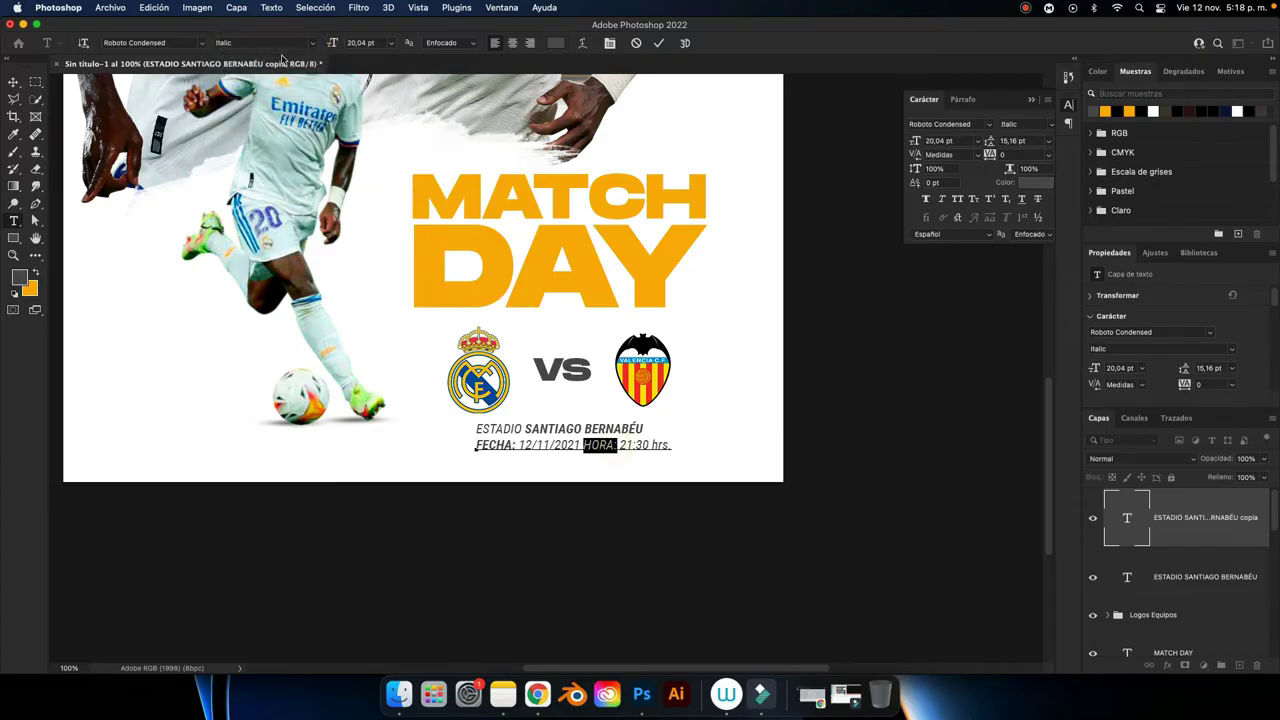
click(312, 43)
click(277, 89)
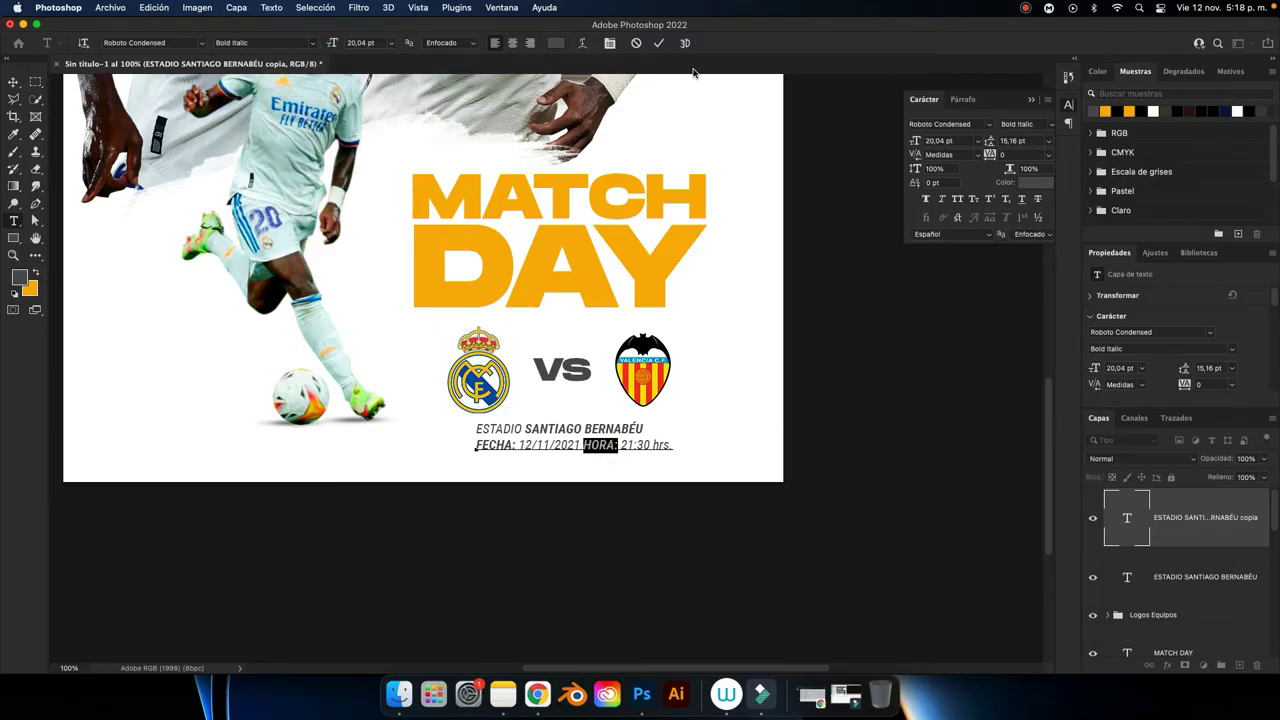
click(662, 44)
key(v)
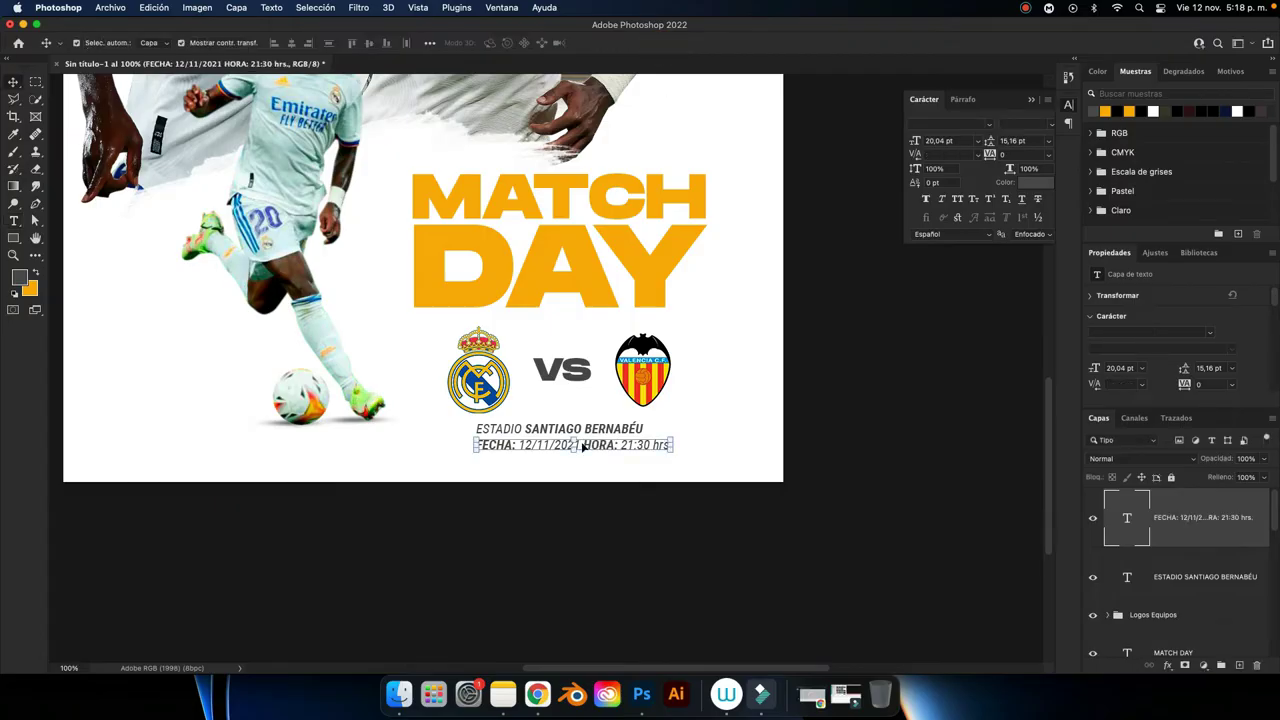
drag(605, 447, 594, 447)
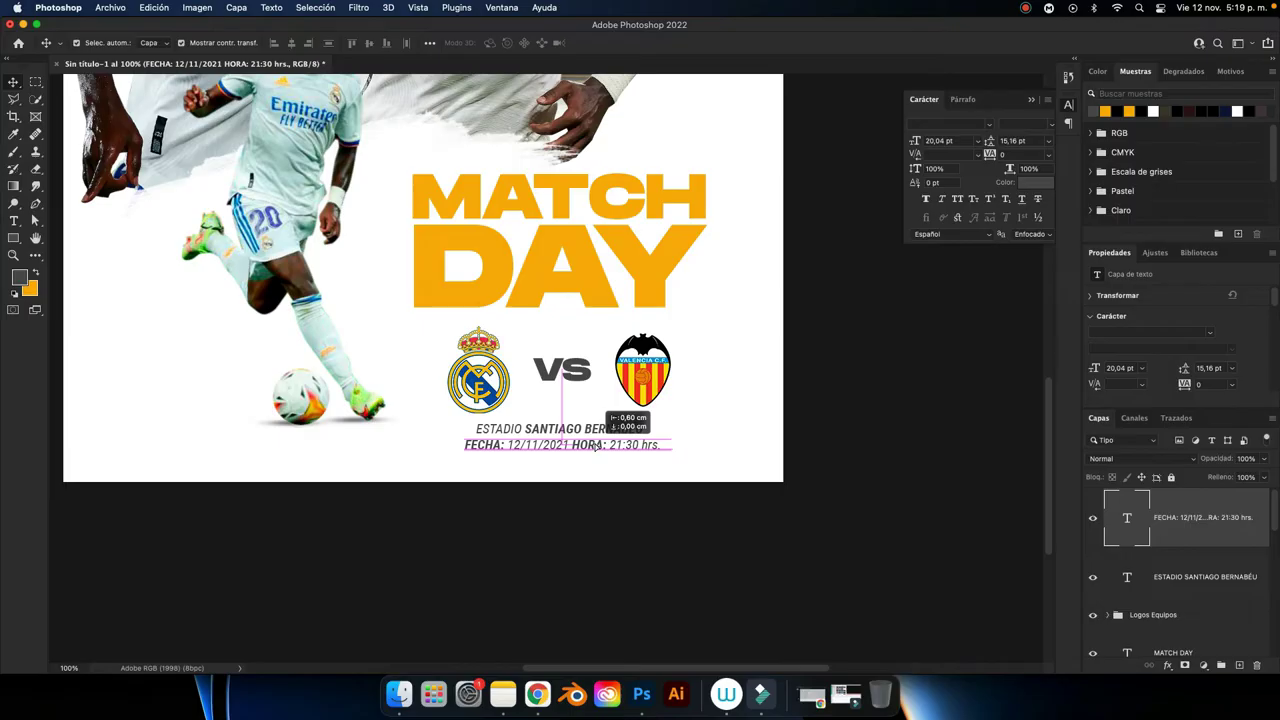
click(866, 434)
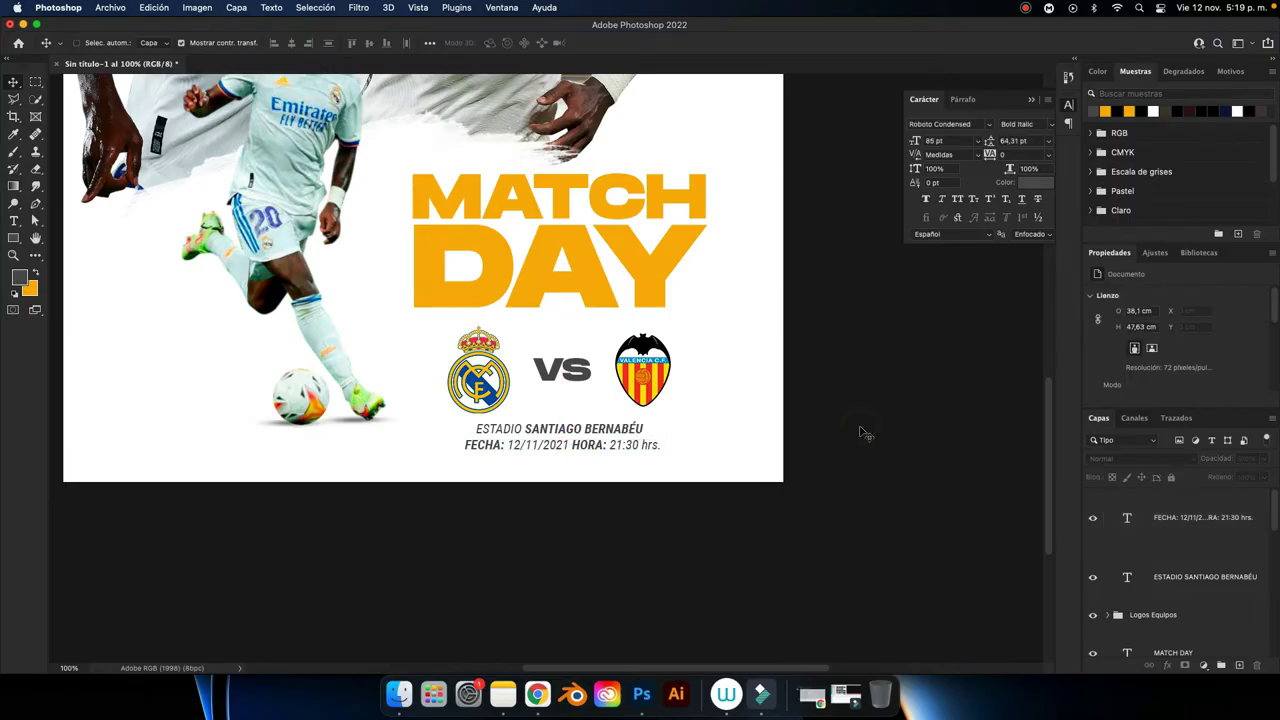
Zoom in to check the MATCH DAY heading's transform box, then dismiss it.
key(super+minus)
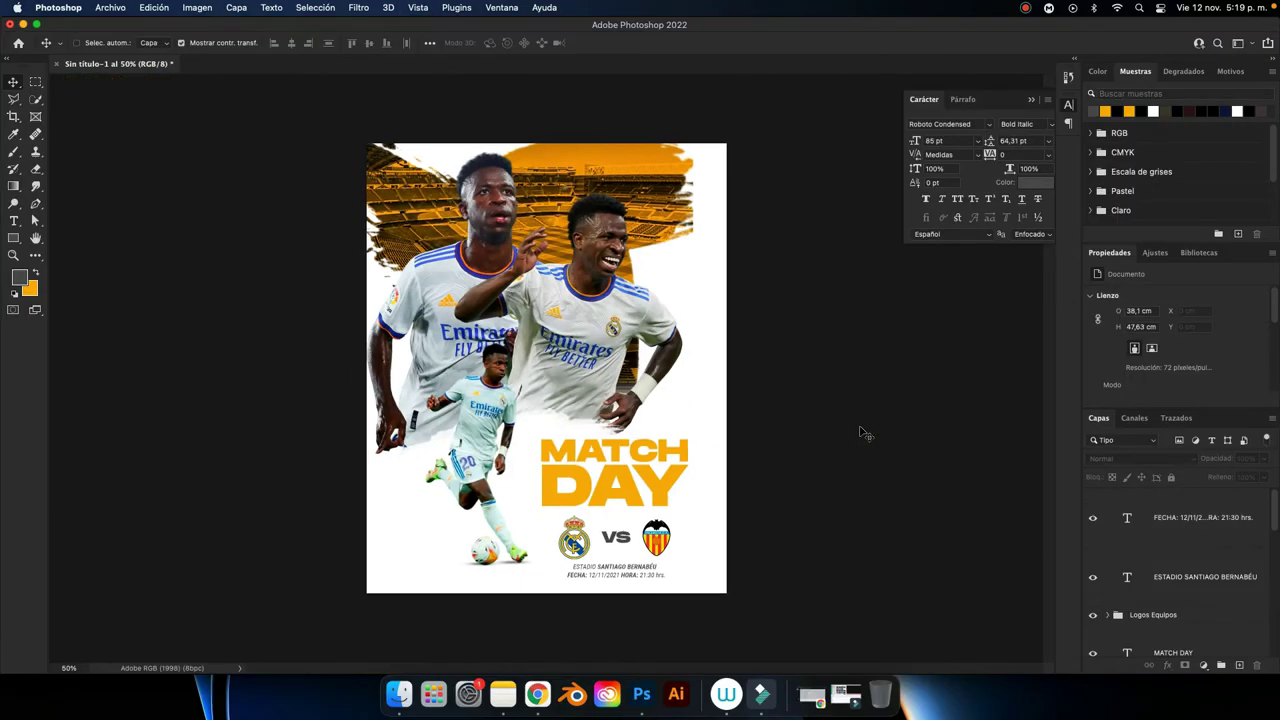
key(super+plus)
super+click(734, 486)
click(736, 458)
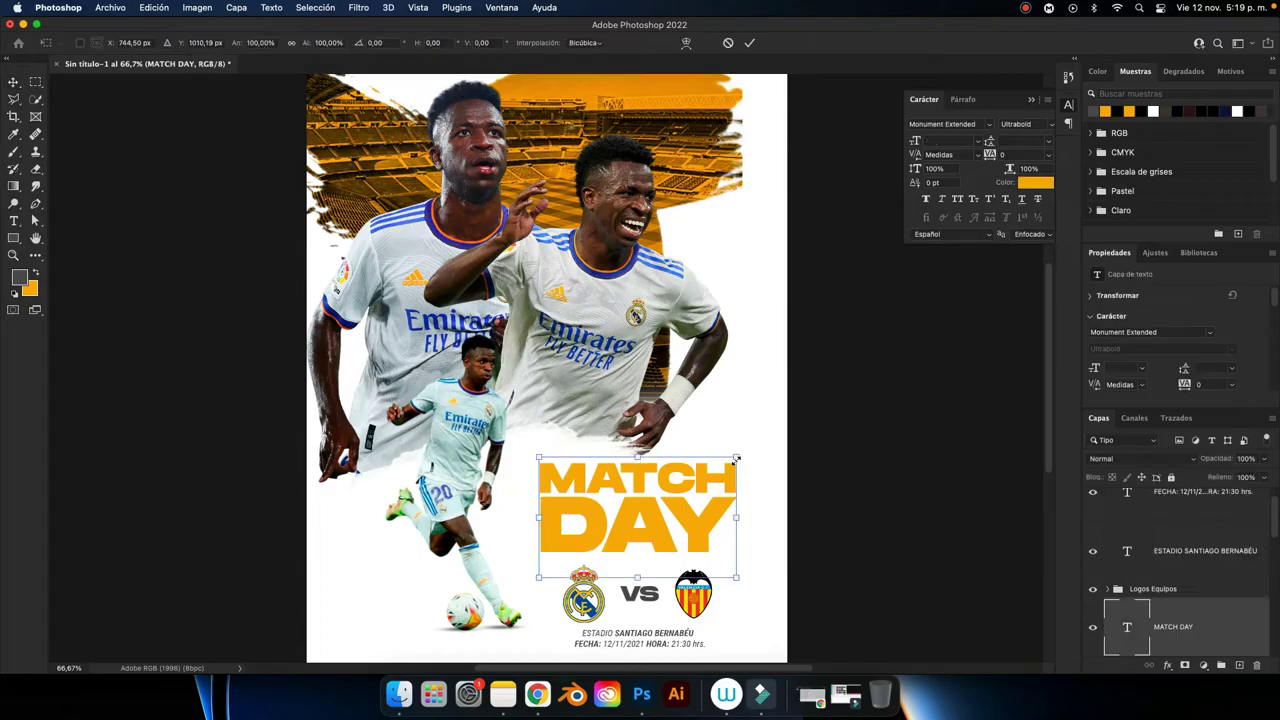
click(750, 43)
click(900, 395)
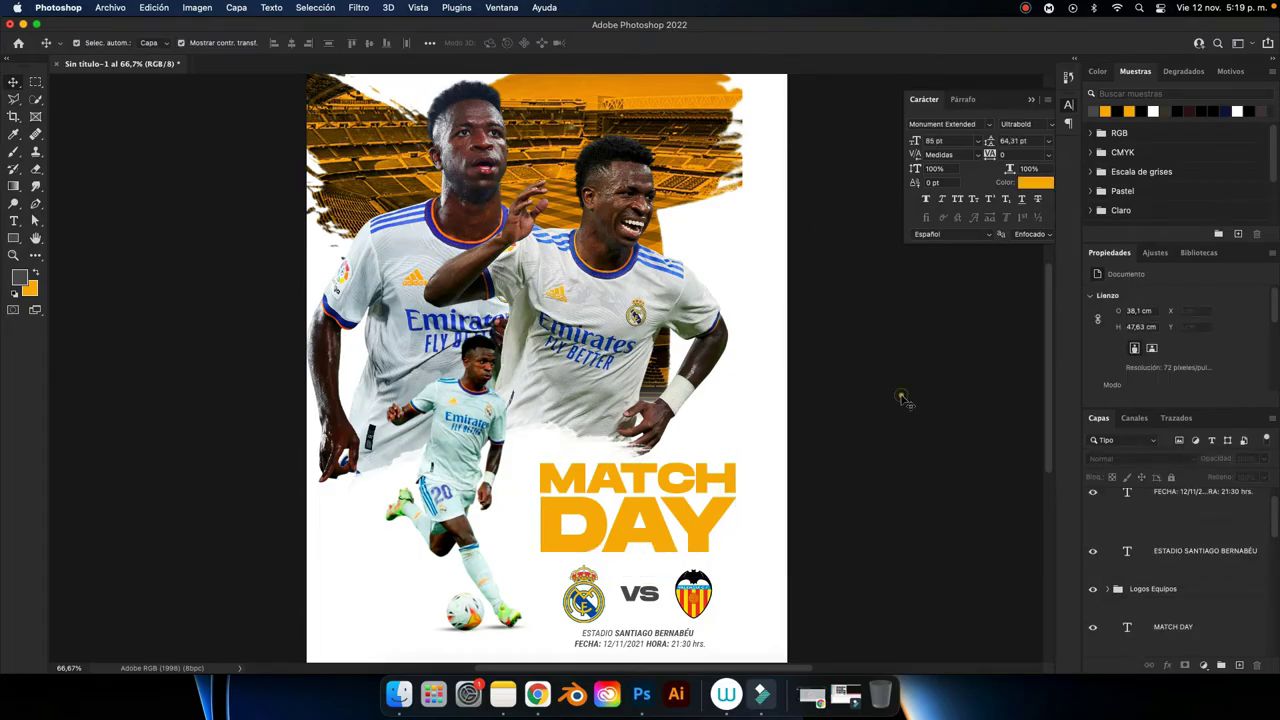
key(super+minus)
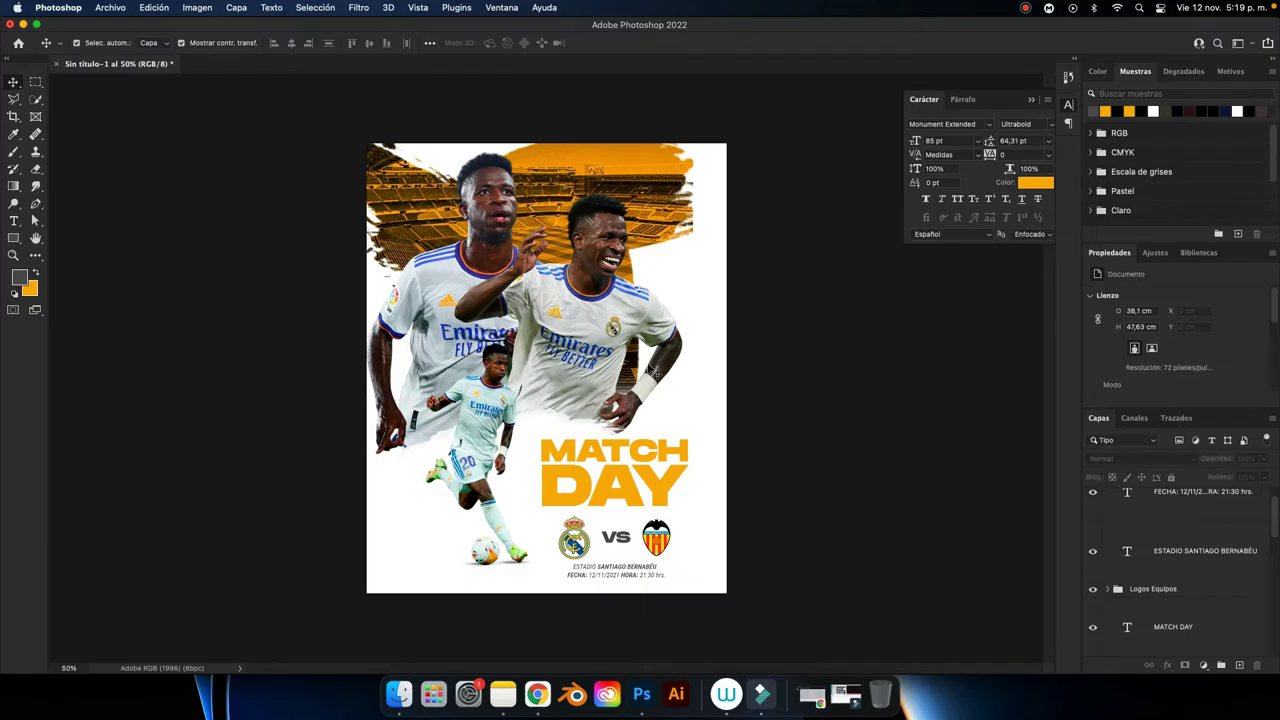
Select the white Fondo layer in the Layers panel and show the Tutorial Deportivo folder in Finder.
key(XF86MonBrightnessUp)
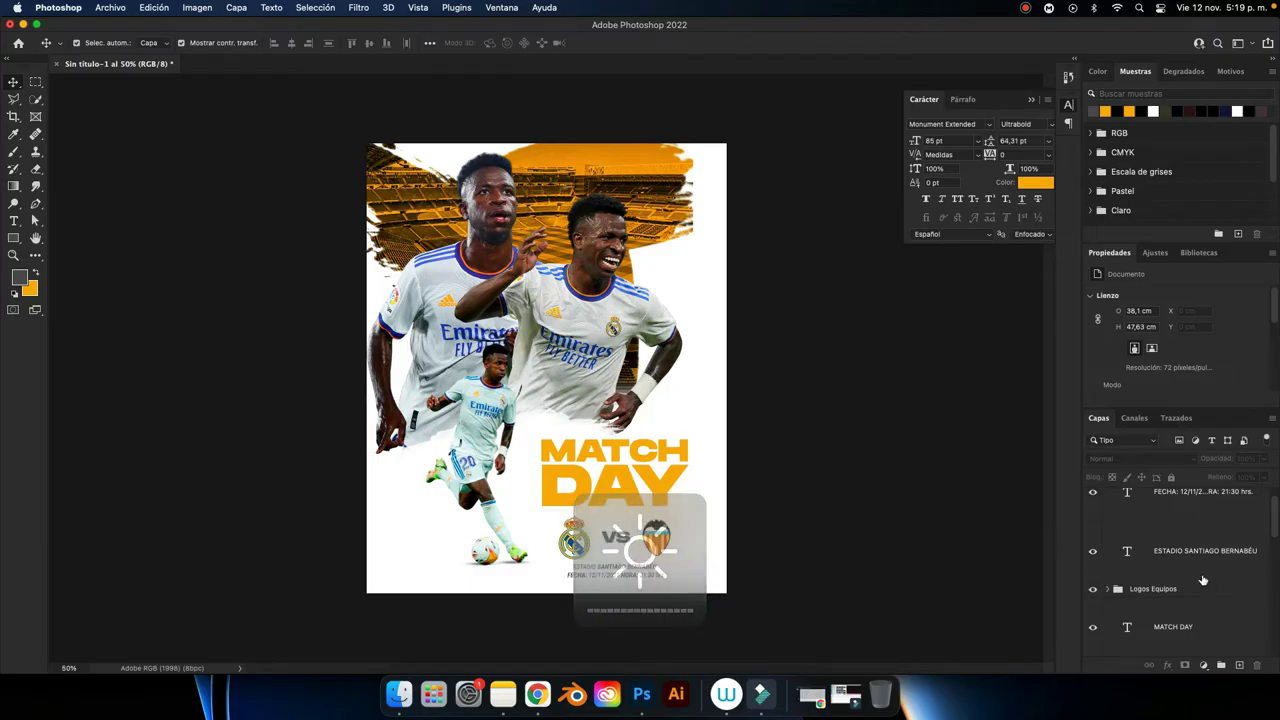
scroll(1203, 580, up, 1)
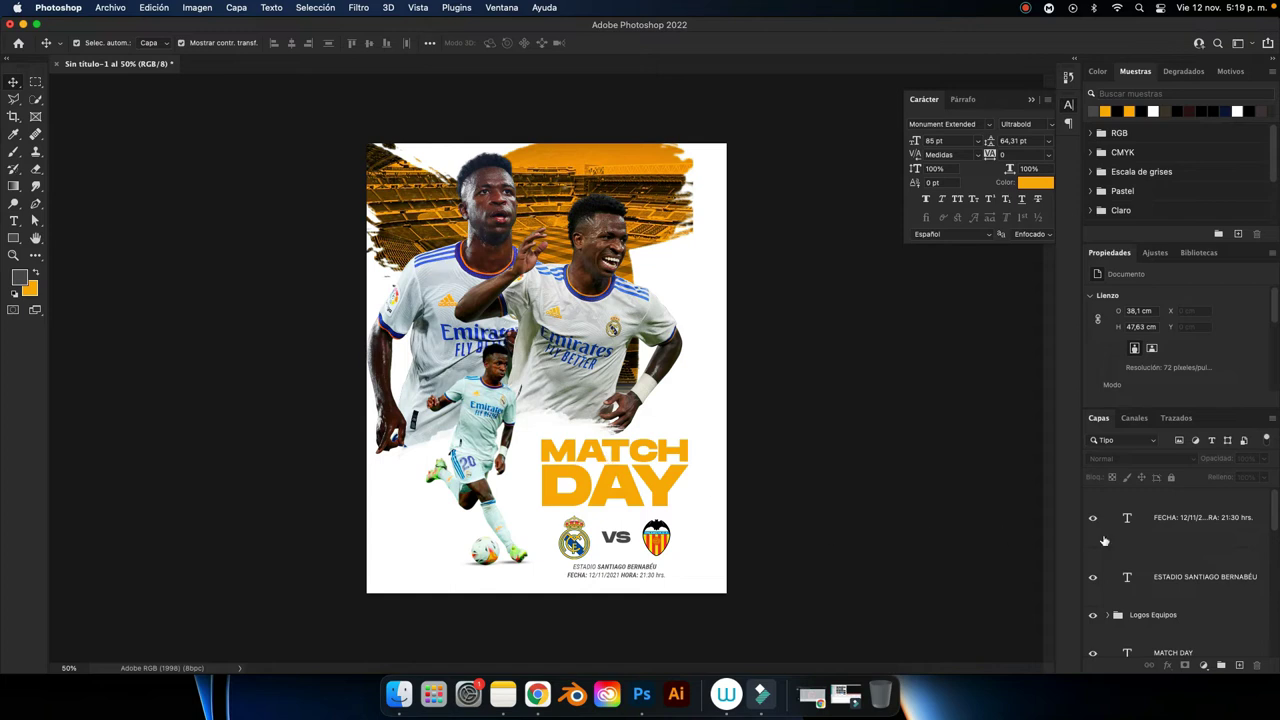
scroll(1203, 546, down, 5)
click(1160, 622)
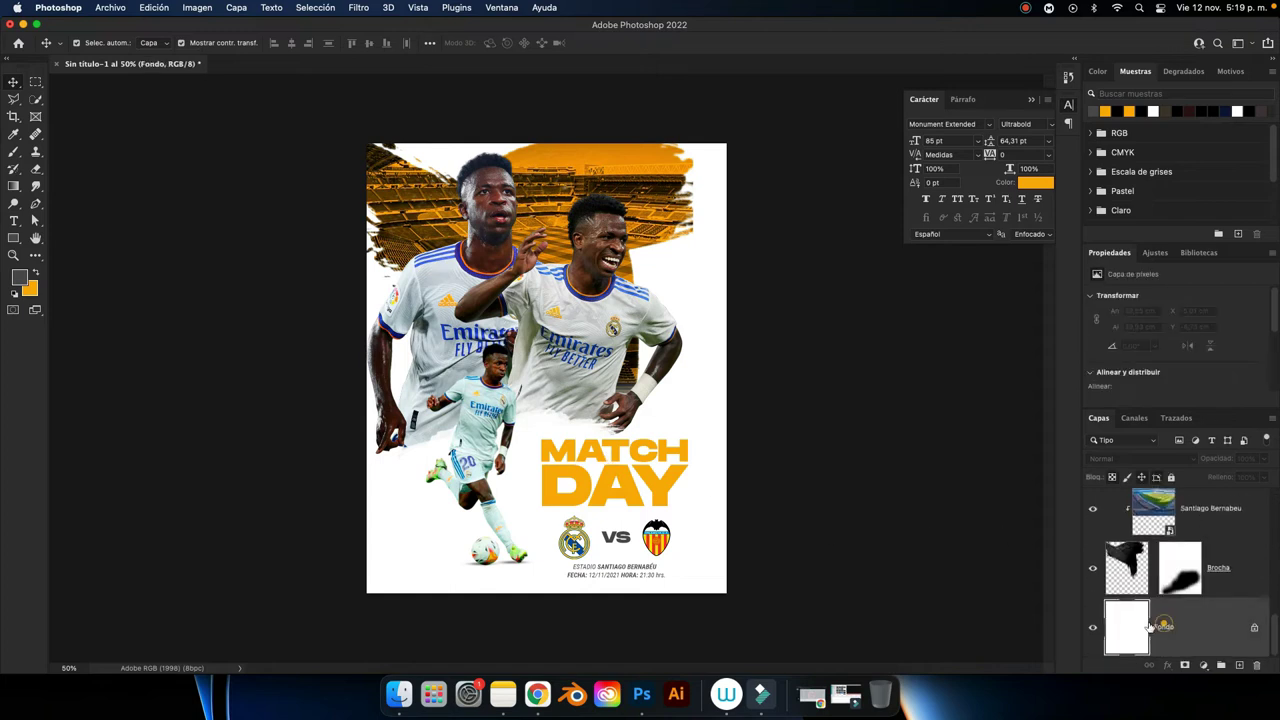
click(399, 694)
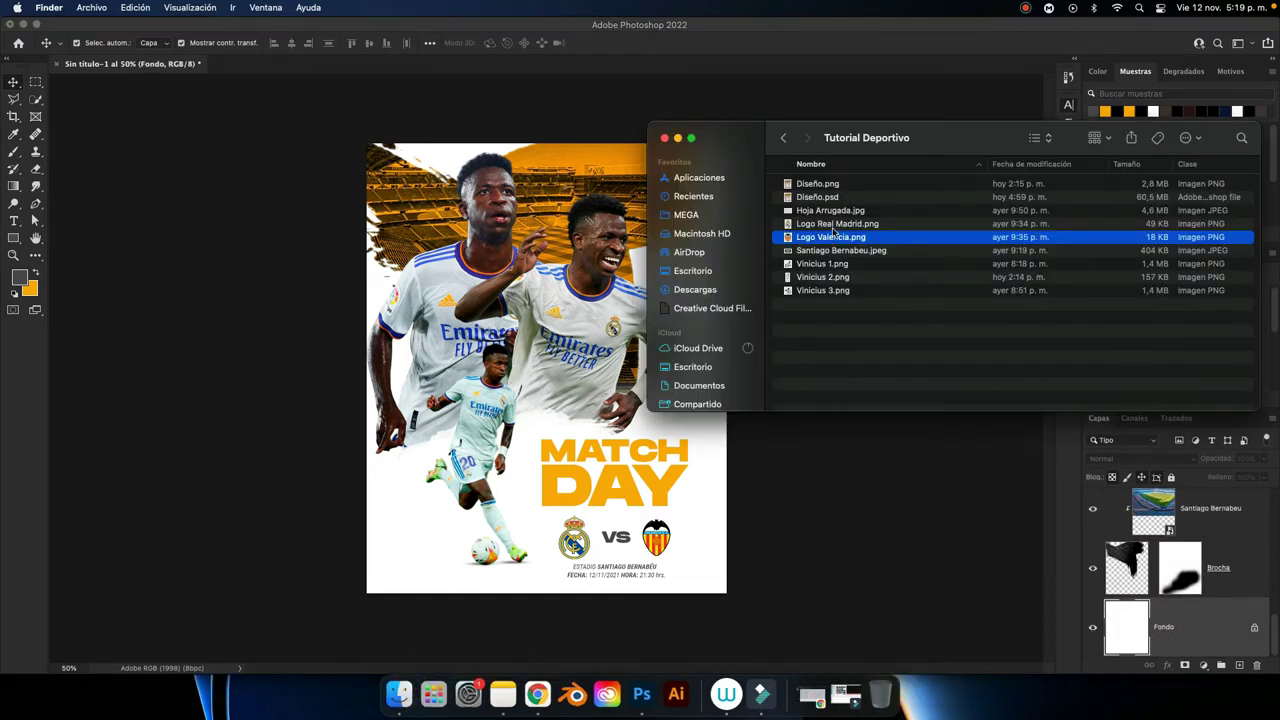
Place Hoja Arrugada.jpg on the poster, scaled to about 156% to cover the whole page.
drag(838, 212, 470, 424)
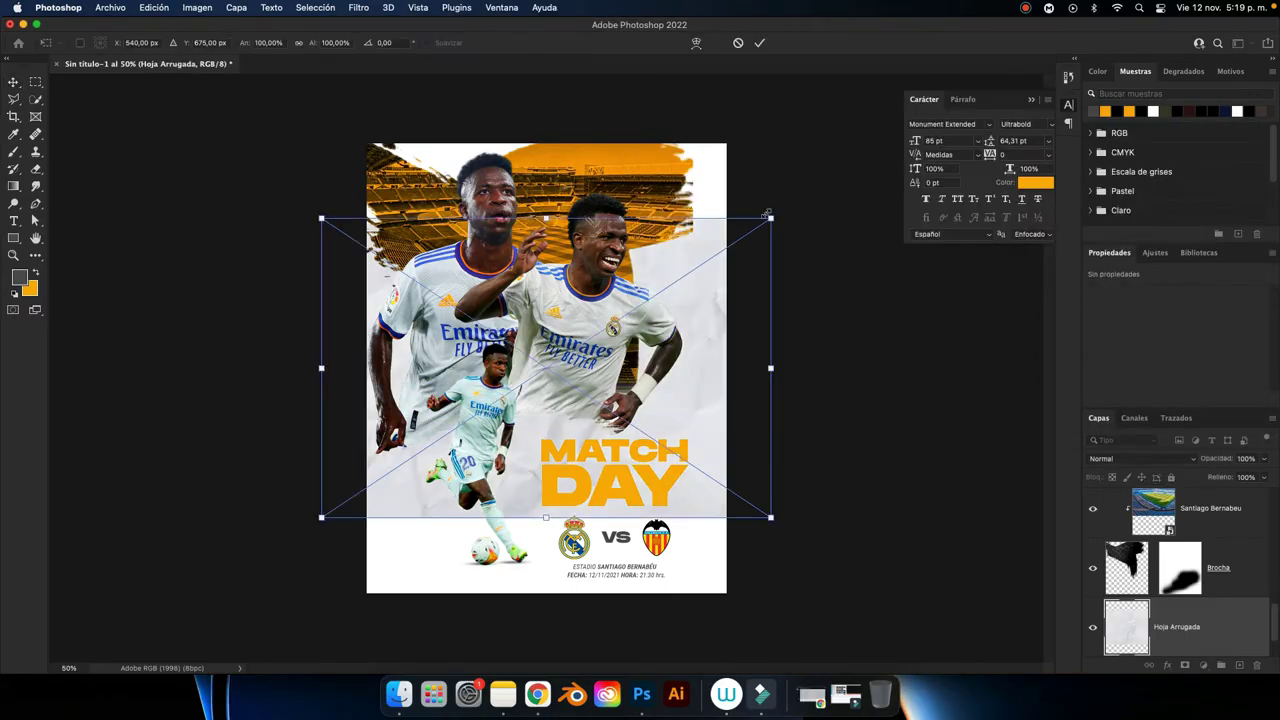
drag(795, 187, 920, 102)
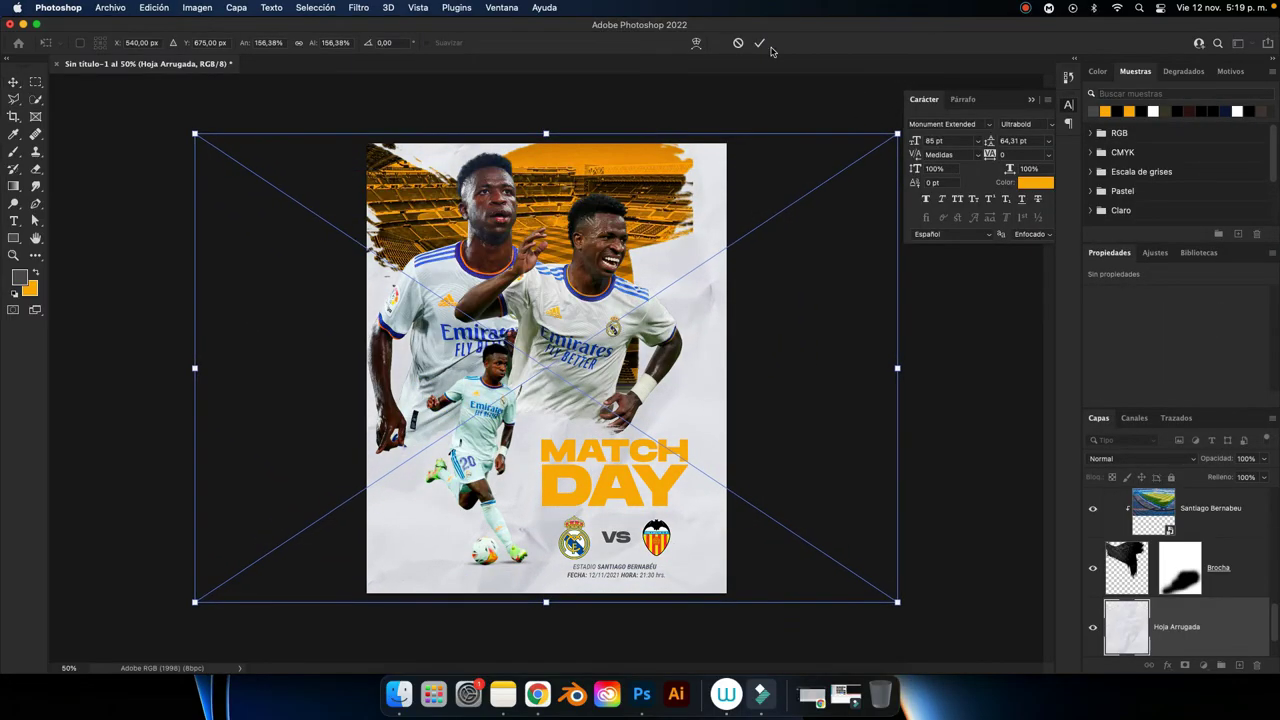
key(Return)
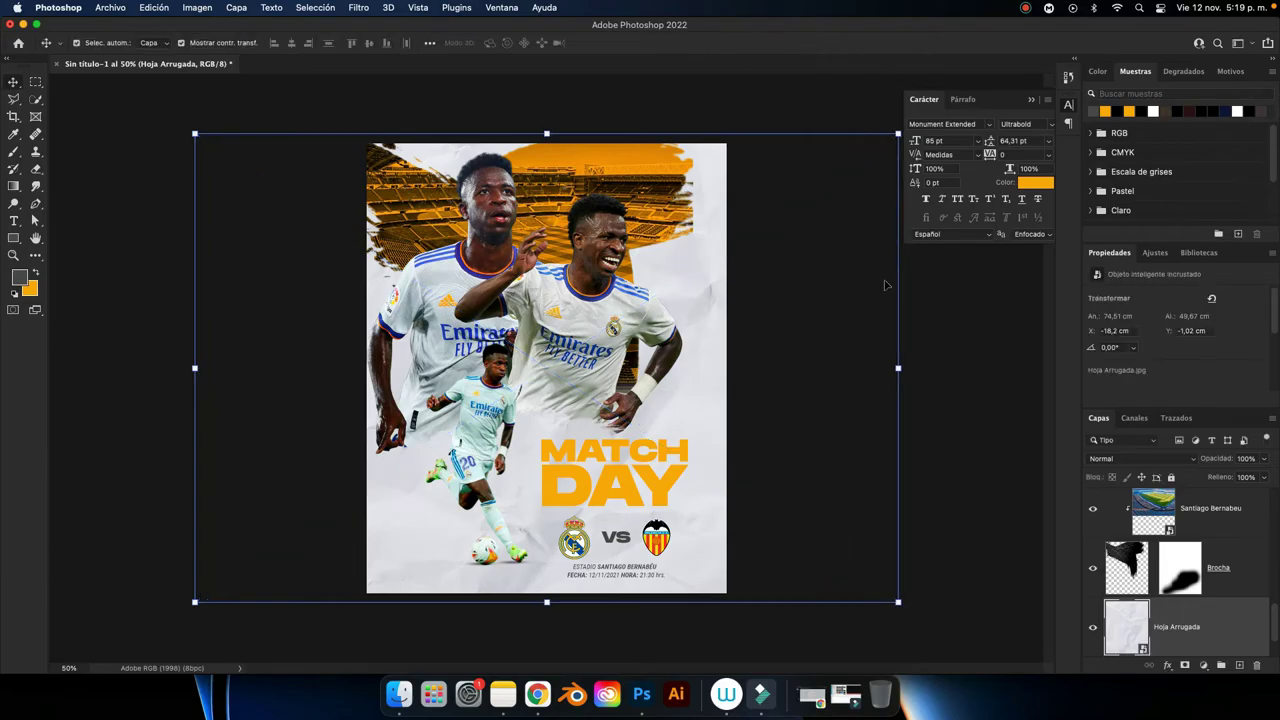
key(XF86MonBrightnessUp)
click(1206, 665)
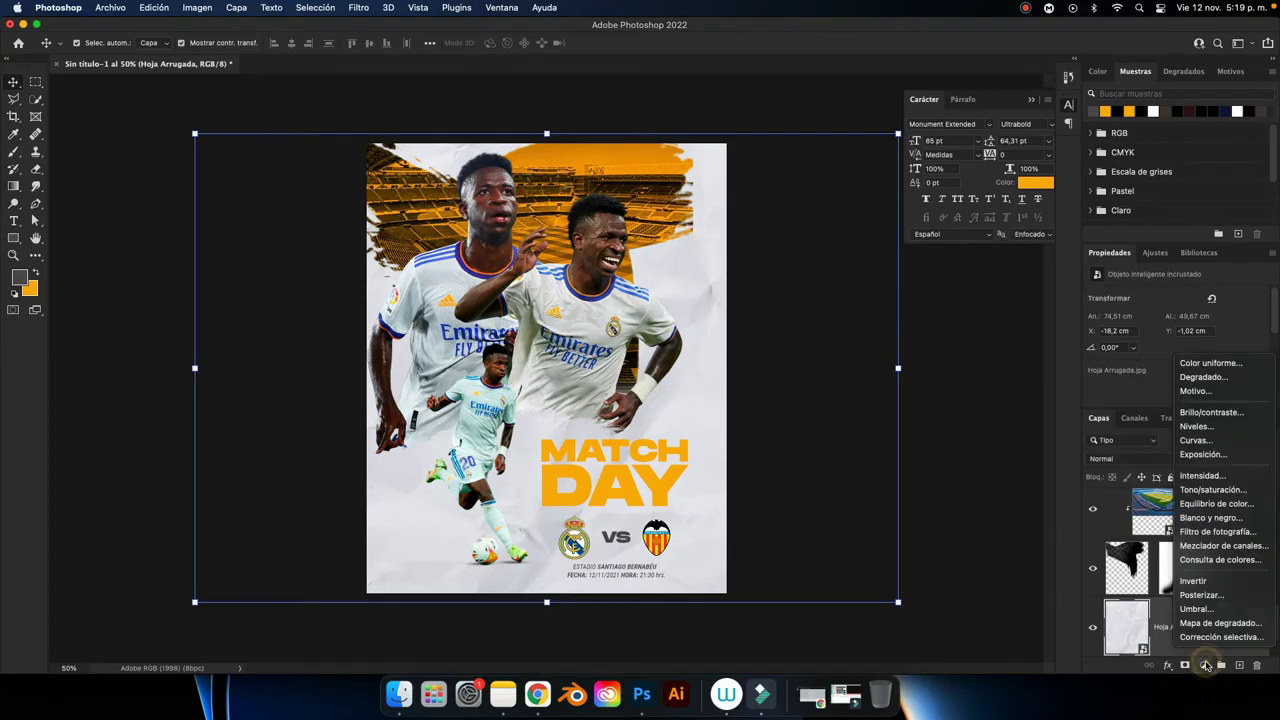
Add a Curves adjustment bent downward to darken the paper, then add a new empty layer.
click(1205, 442)
scroll(1160, 340, down, 3)
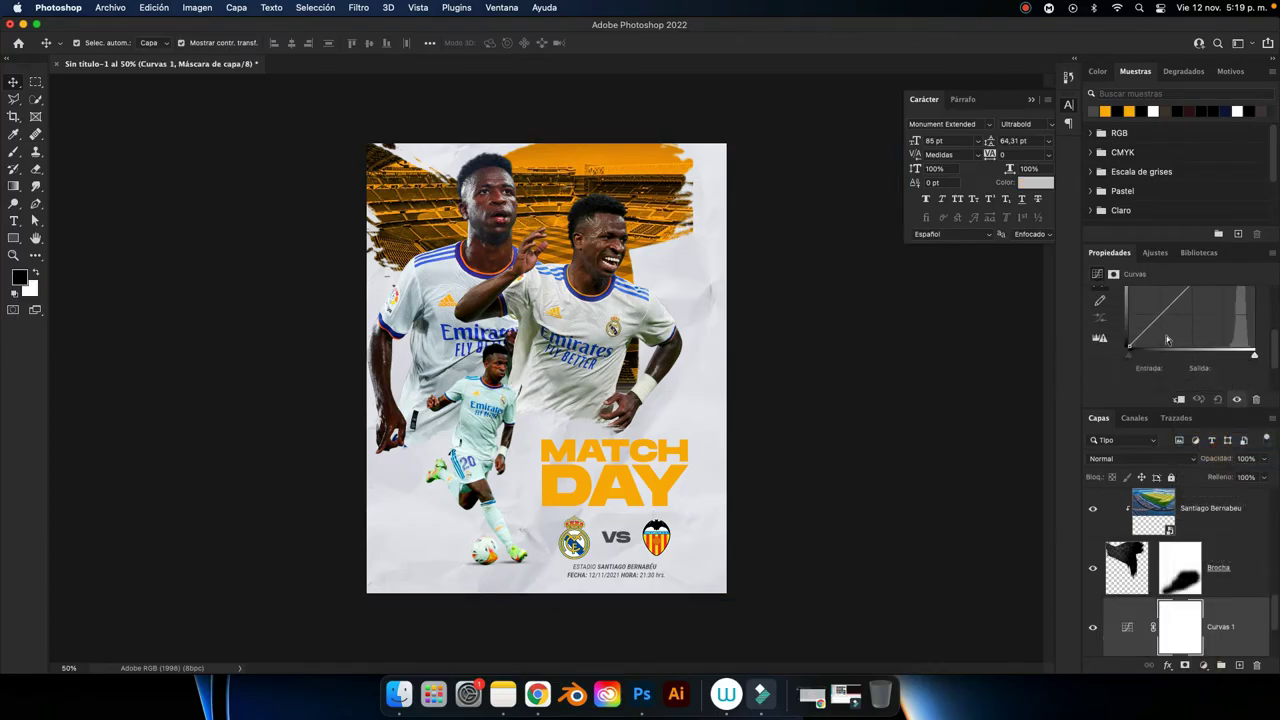
drag(1160, 318, 1191, 337)
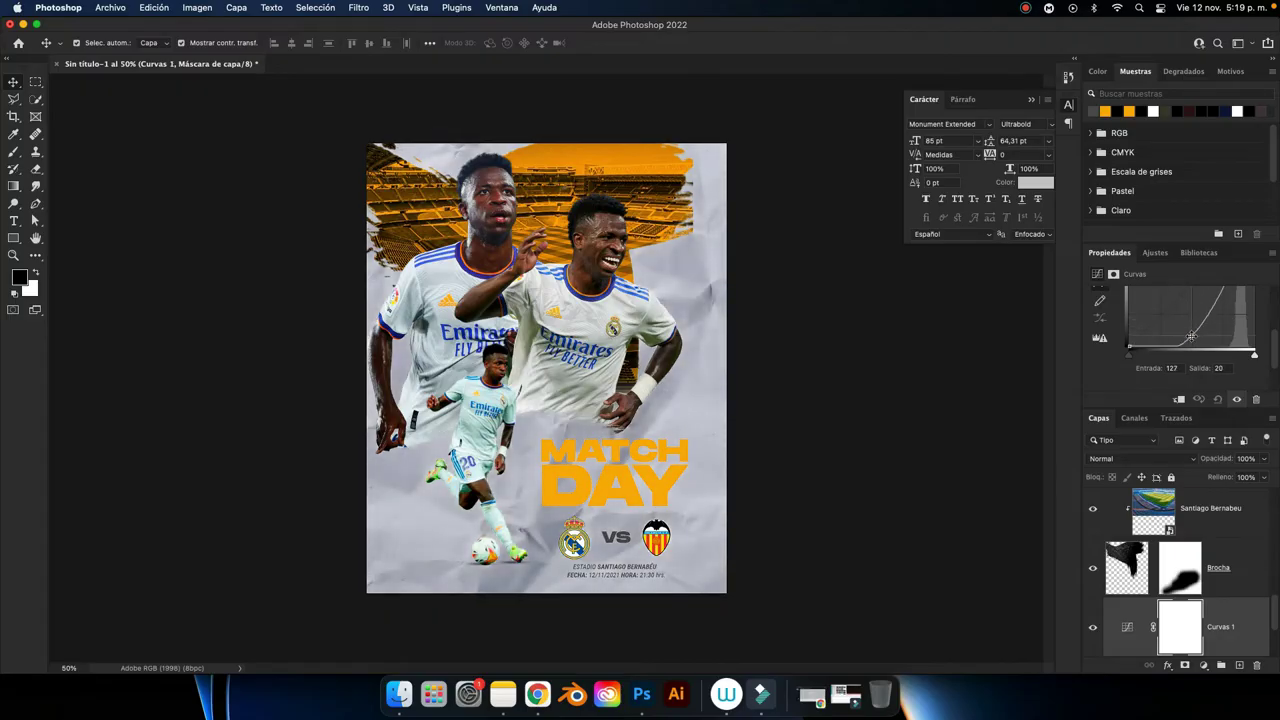
click(1240, 666)
text(Luz Fondo)
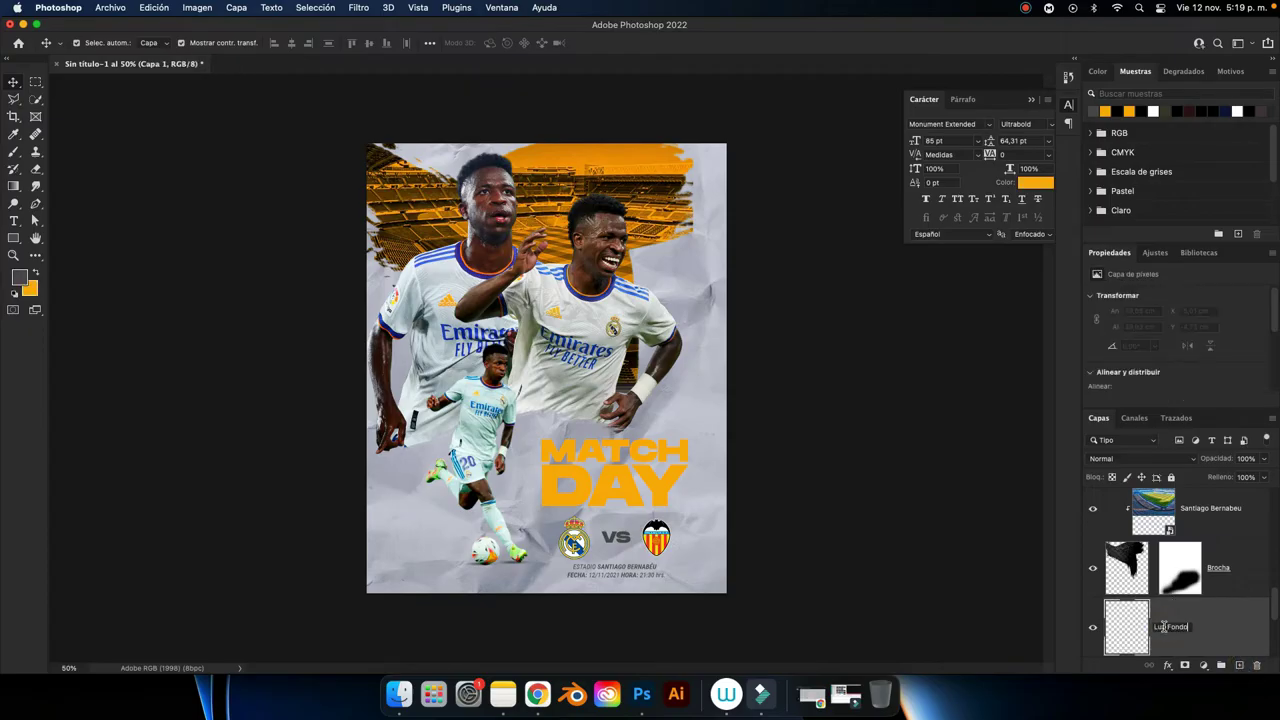
Name the layer Luz Fondo and set up a white, 0%-hardness brush of about 1261 px.
key(Return)
key(b)
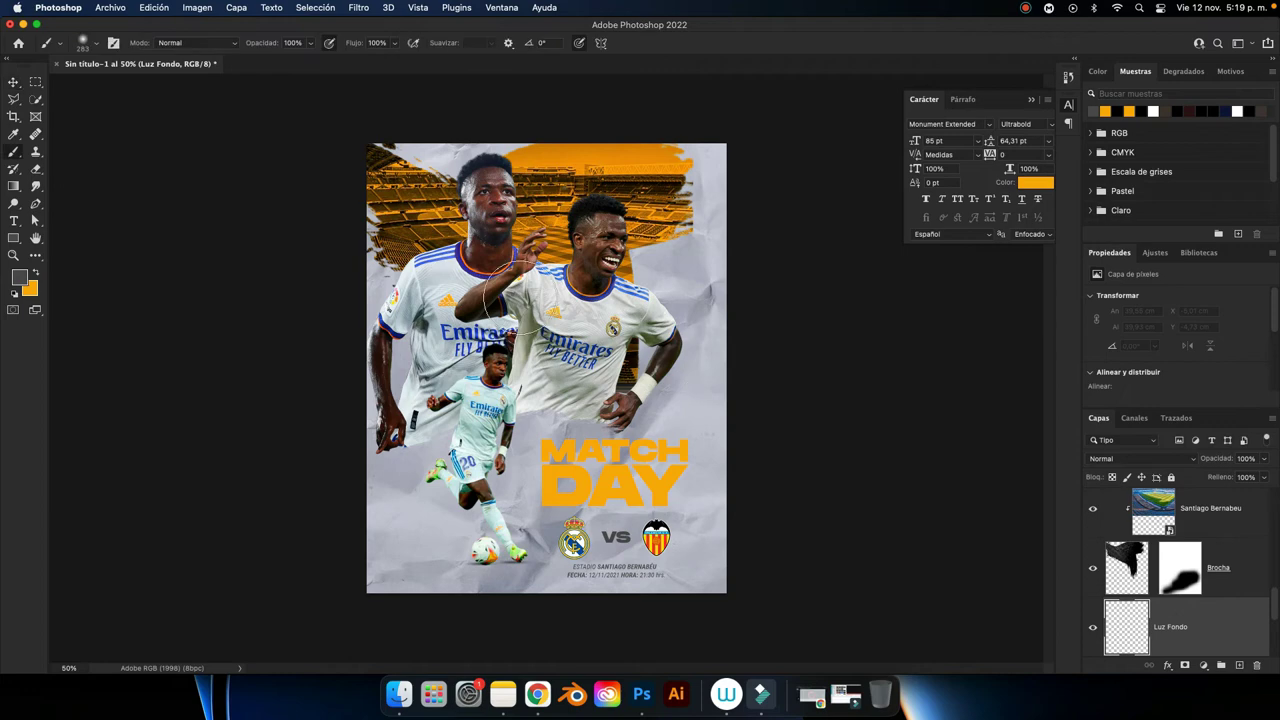
click(1155, 110)
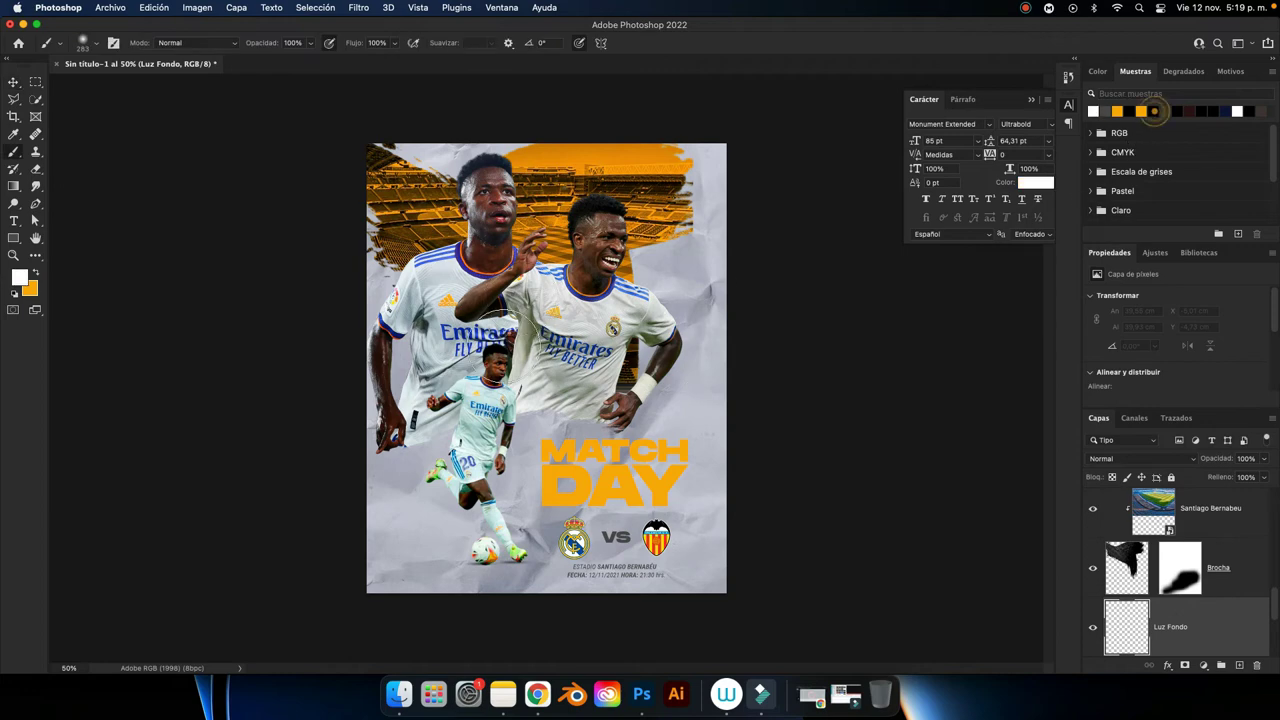
drag(555, 365, 620, 360)
click(84, 43)
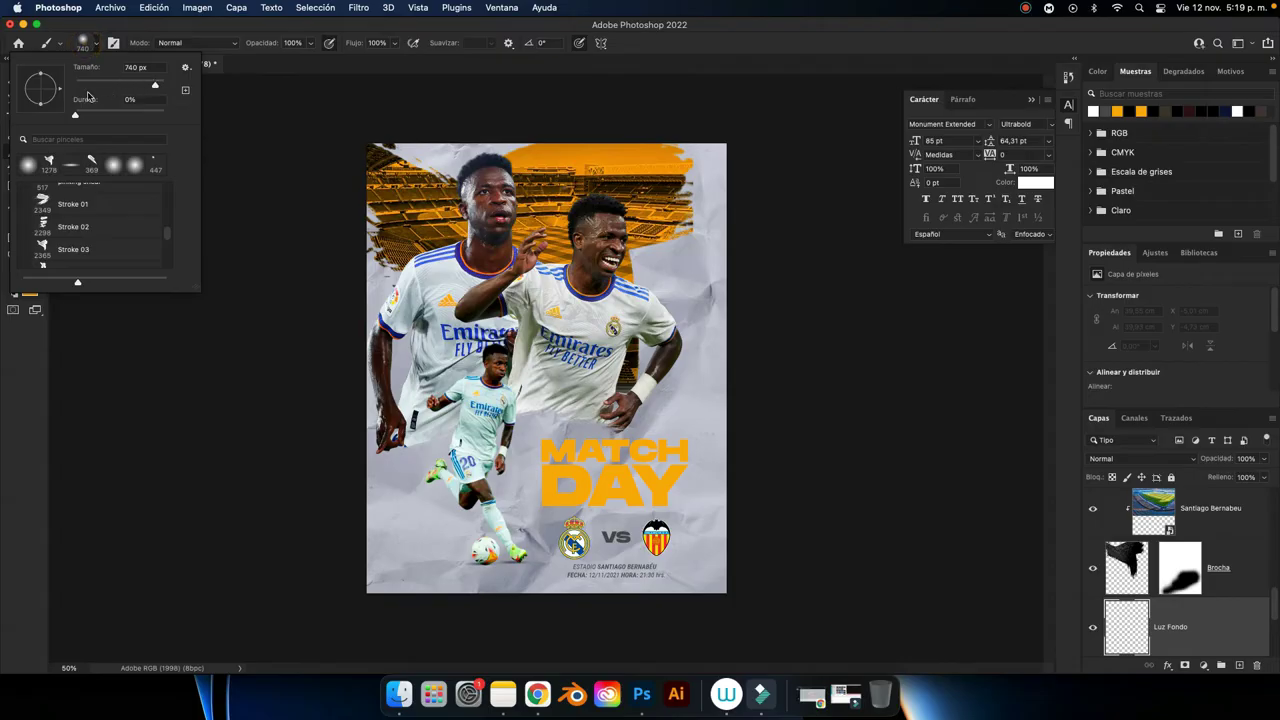
click(270, 36)
mouse_move(549, 374)
mouse_down()
mouse_move(593, 366)
mouse_move(581, 355)
mouse_up()
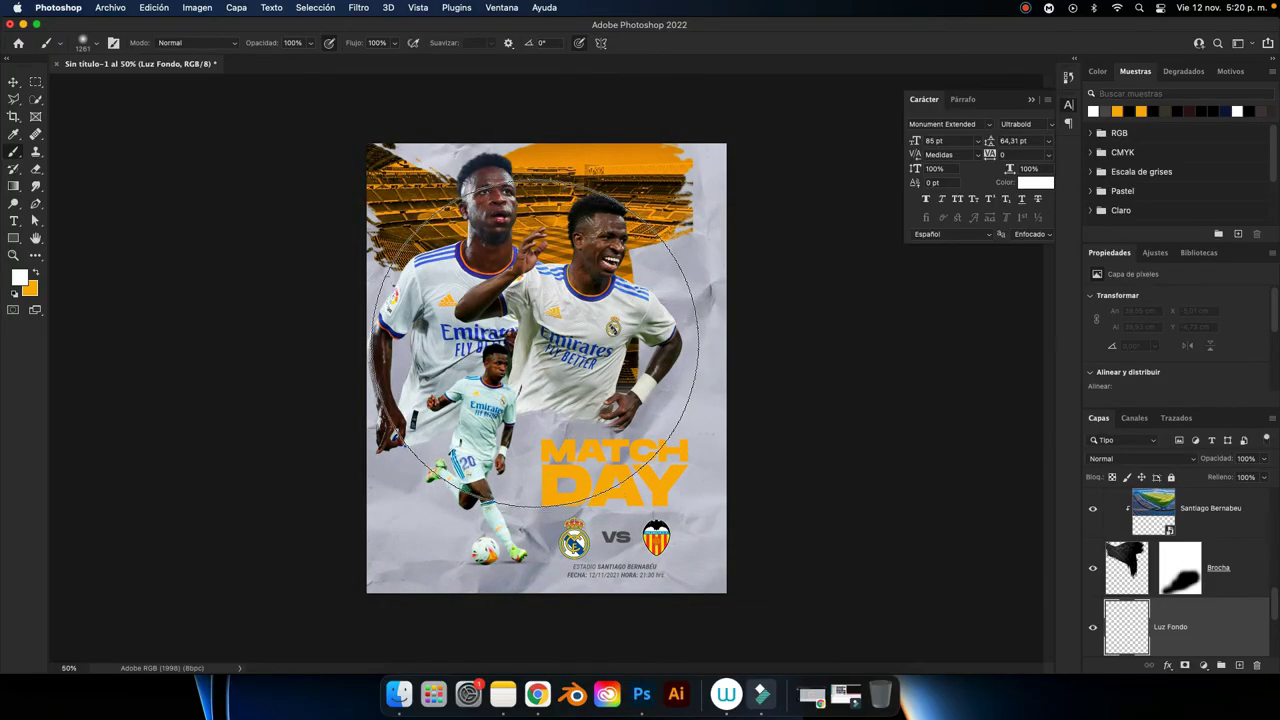
Paint a soft white glow behind the players, then brighten the crests with a 570 px brush.
click(537, 355)
click(536, 376)
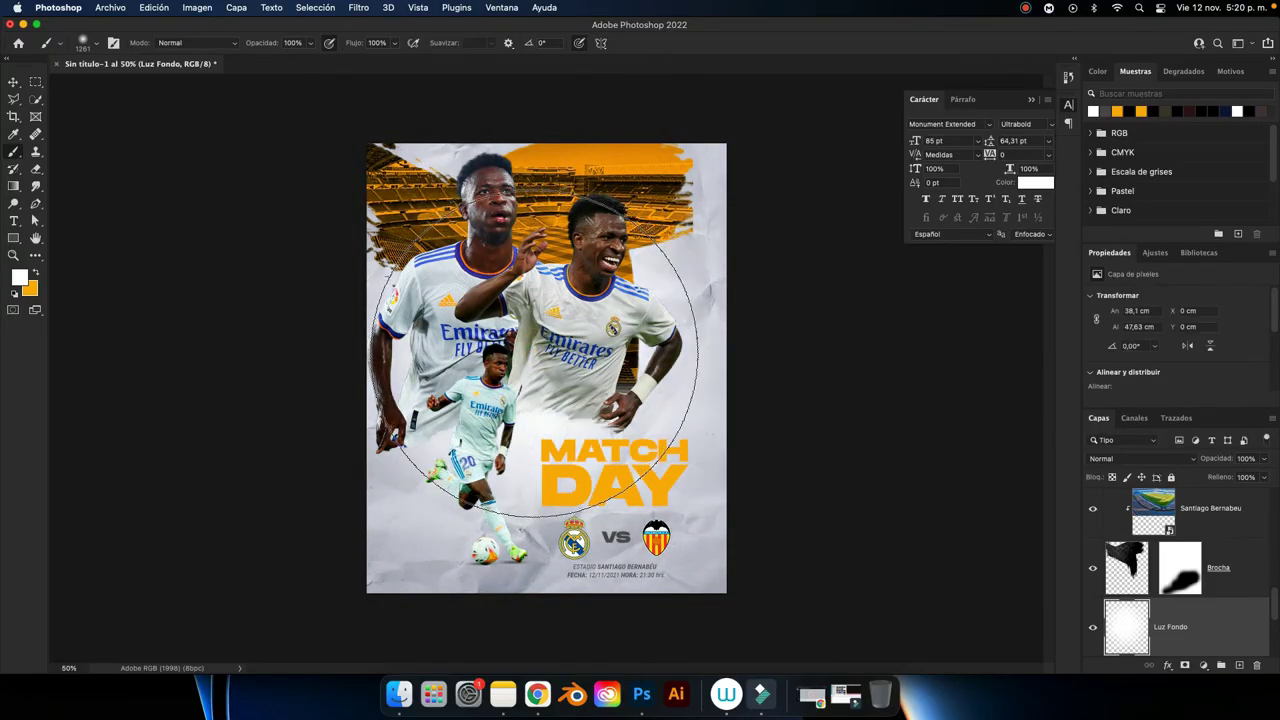
click(546, 386)
drag(556, 400, 480, 402)
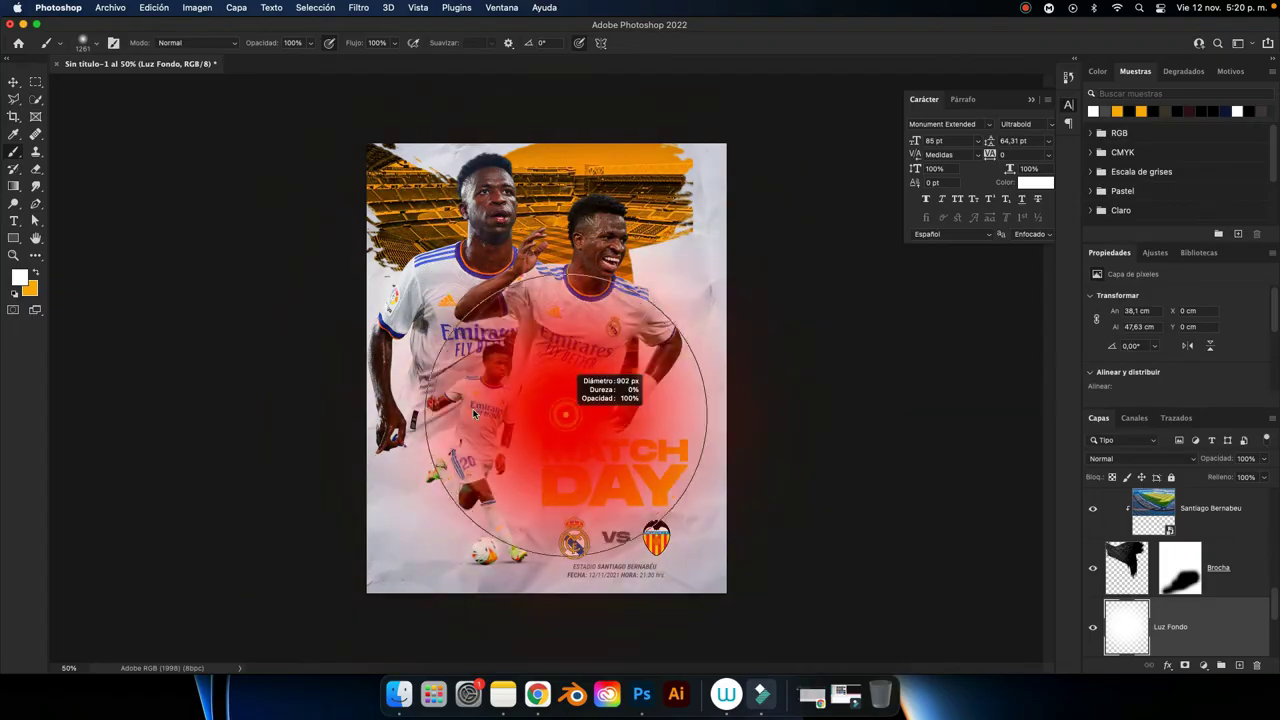
click(611, 515)
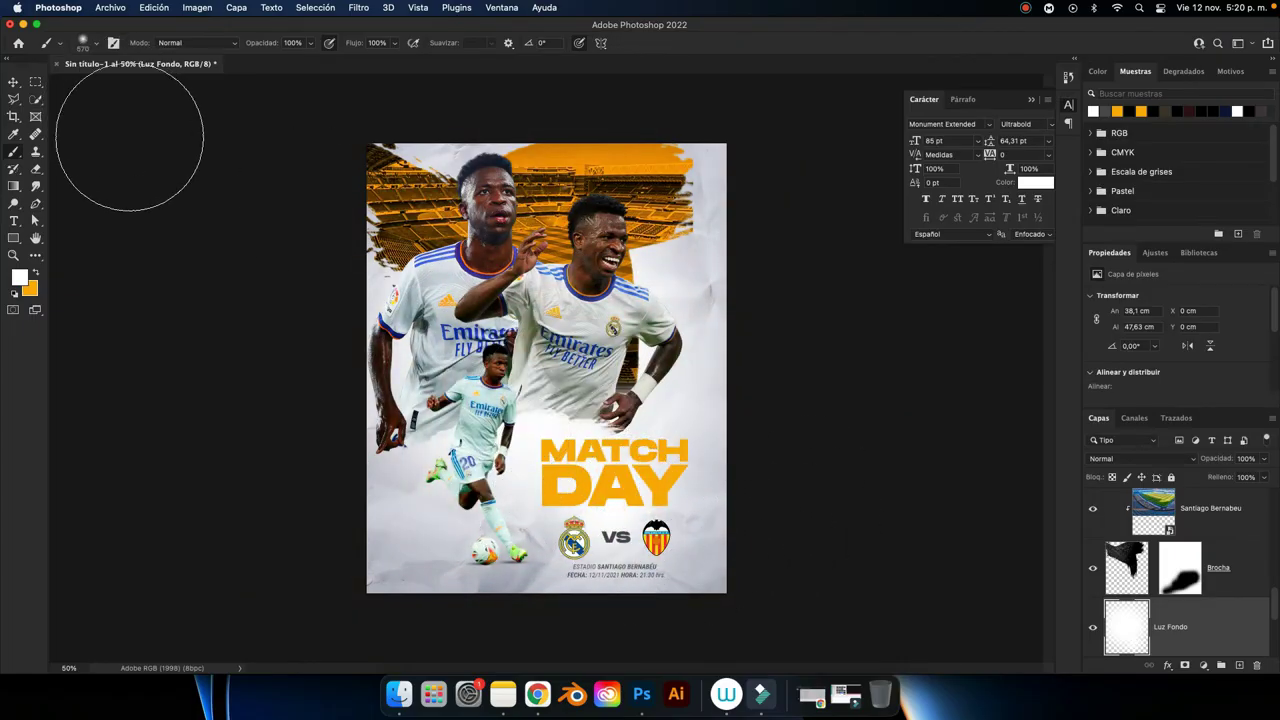
click(14, 82)
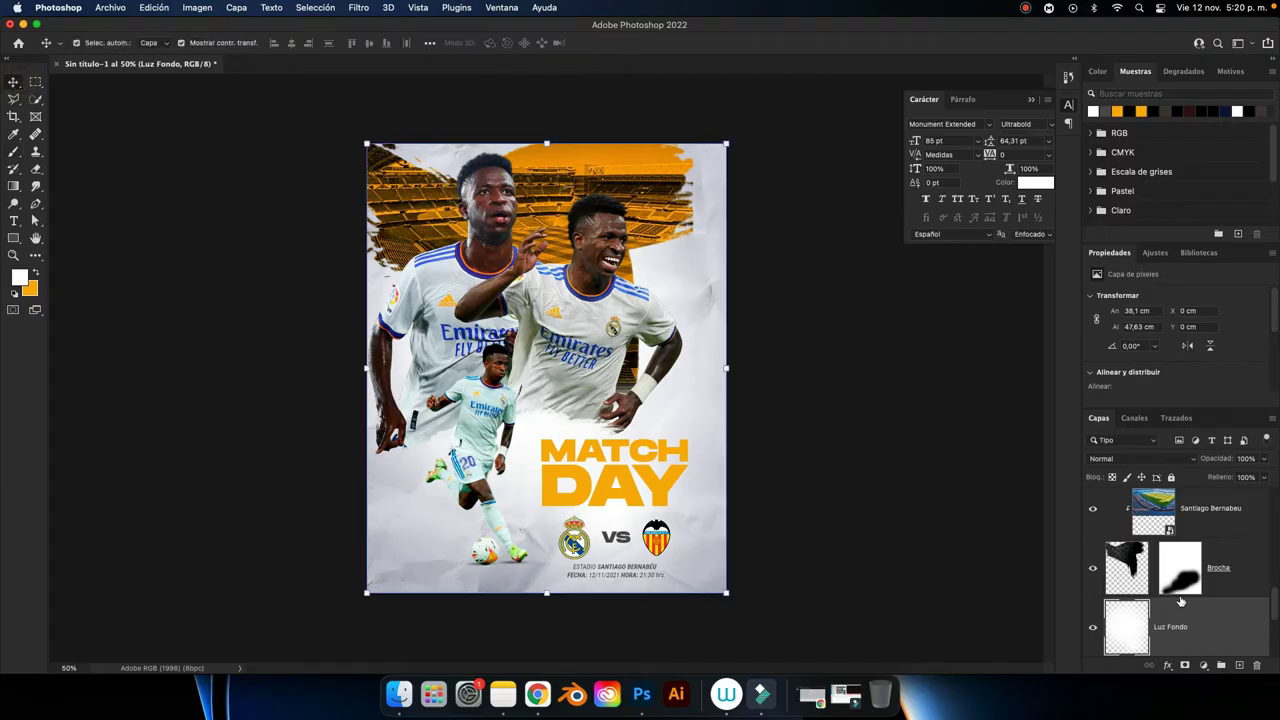
scroll(1148, 590, down, 1)
Lower the Luz Fondo layer's opacity and fill slightly to soften the glow.
click(1263, 458)
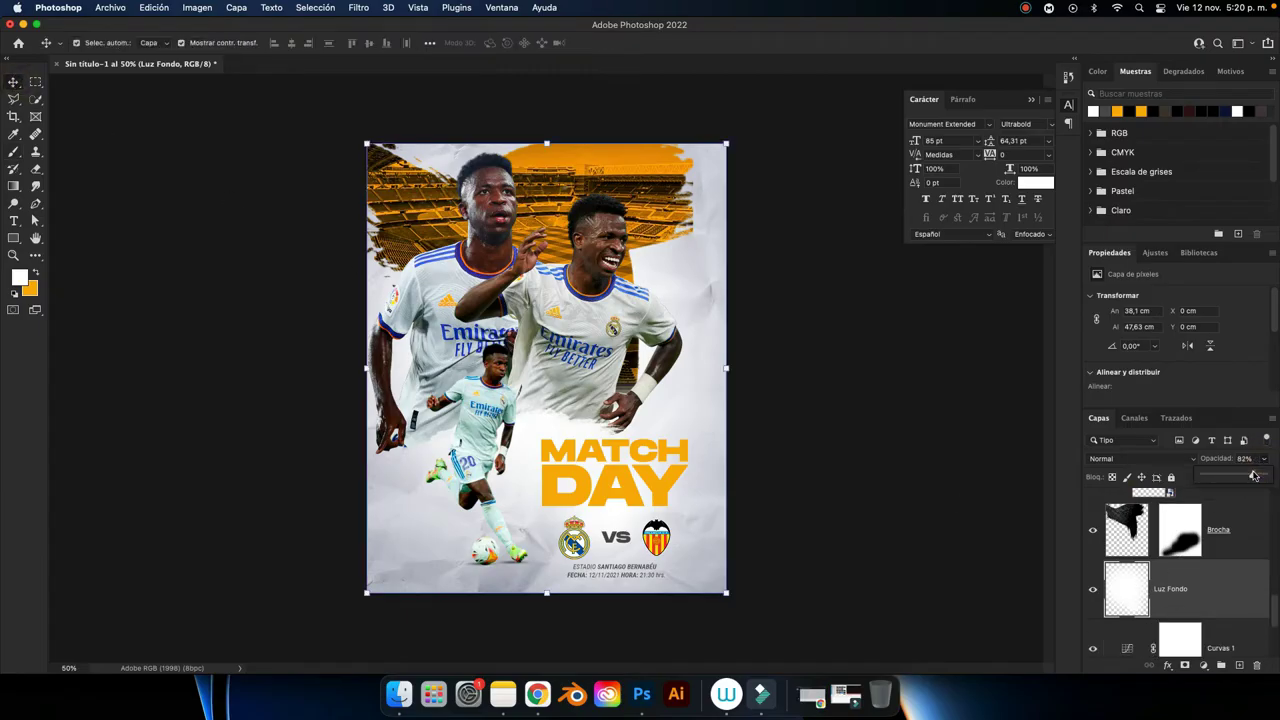
drag(1266, 474, 1262, 476)
click(1203, 587)
click(1263, 477)
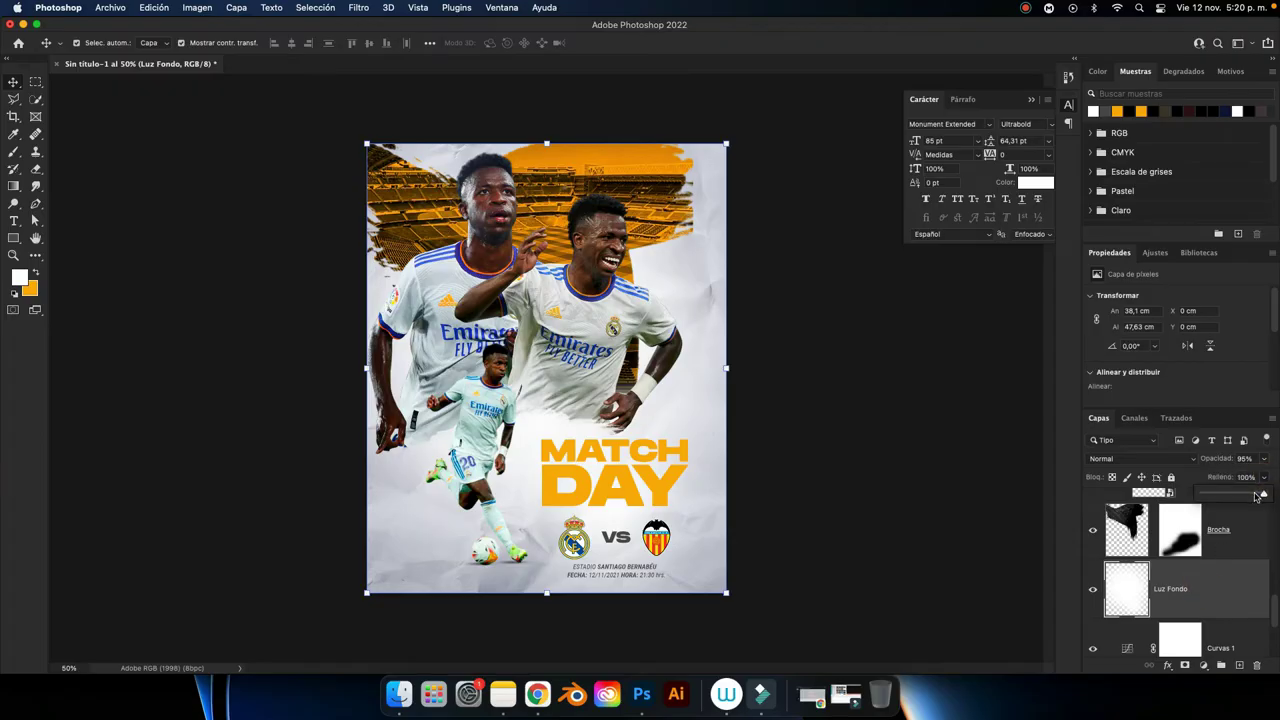
drag(1262, 493, 1254, 493)
click(917, 465)
Toggle Curves 1 to compare, then pull its curve point lower to darken the paper further.
scroll(1124, 600, down, 3)
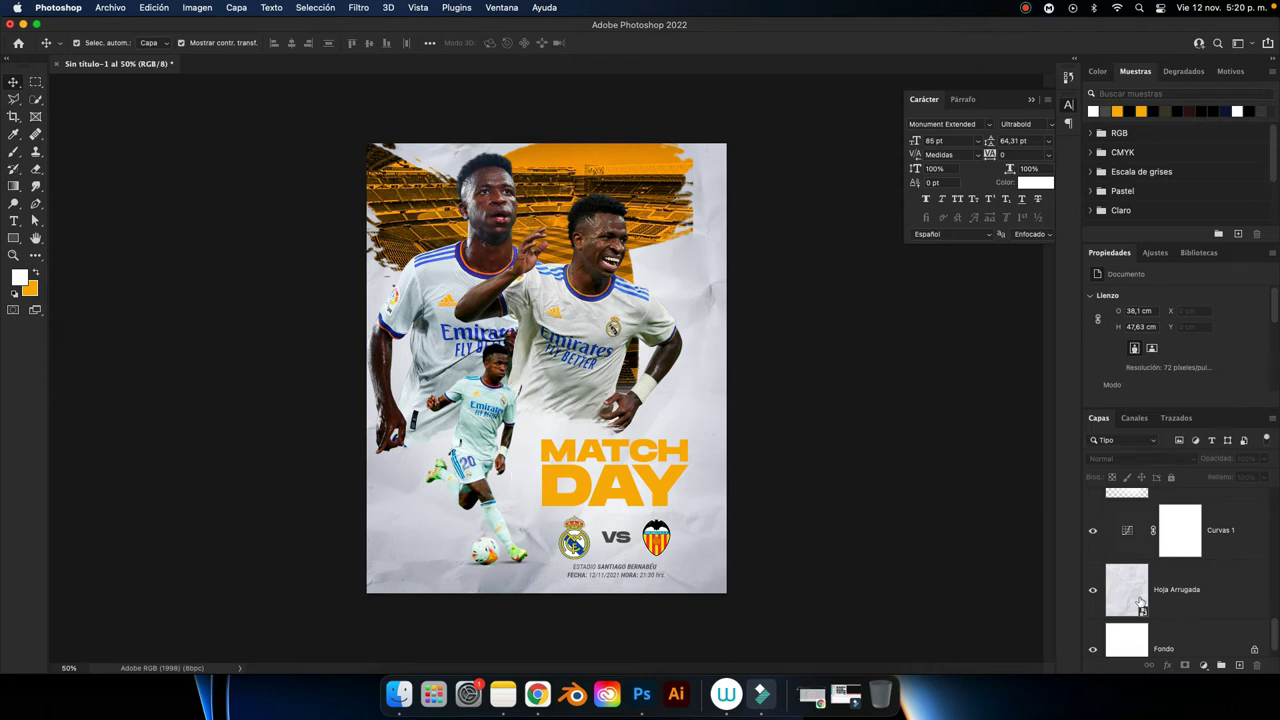
scroll(1140, 600, down, 1)
click(1093, 508)
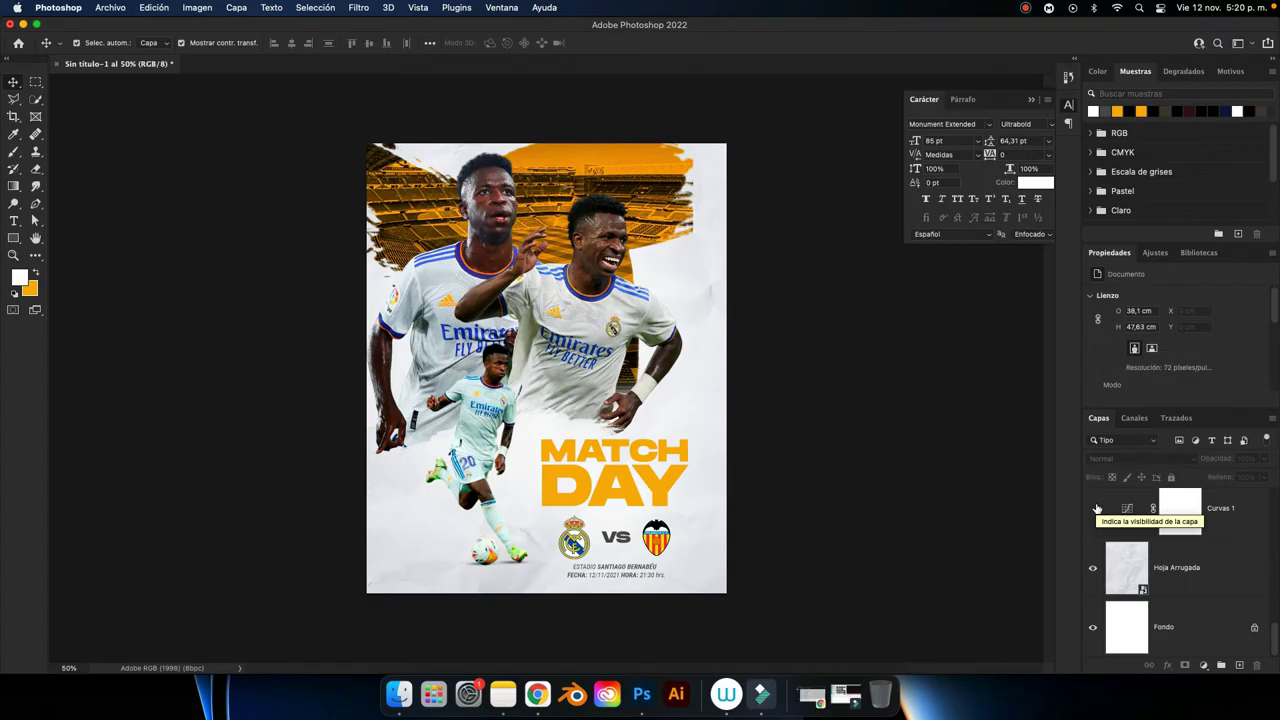
click(1093, 509)
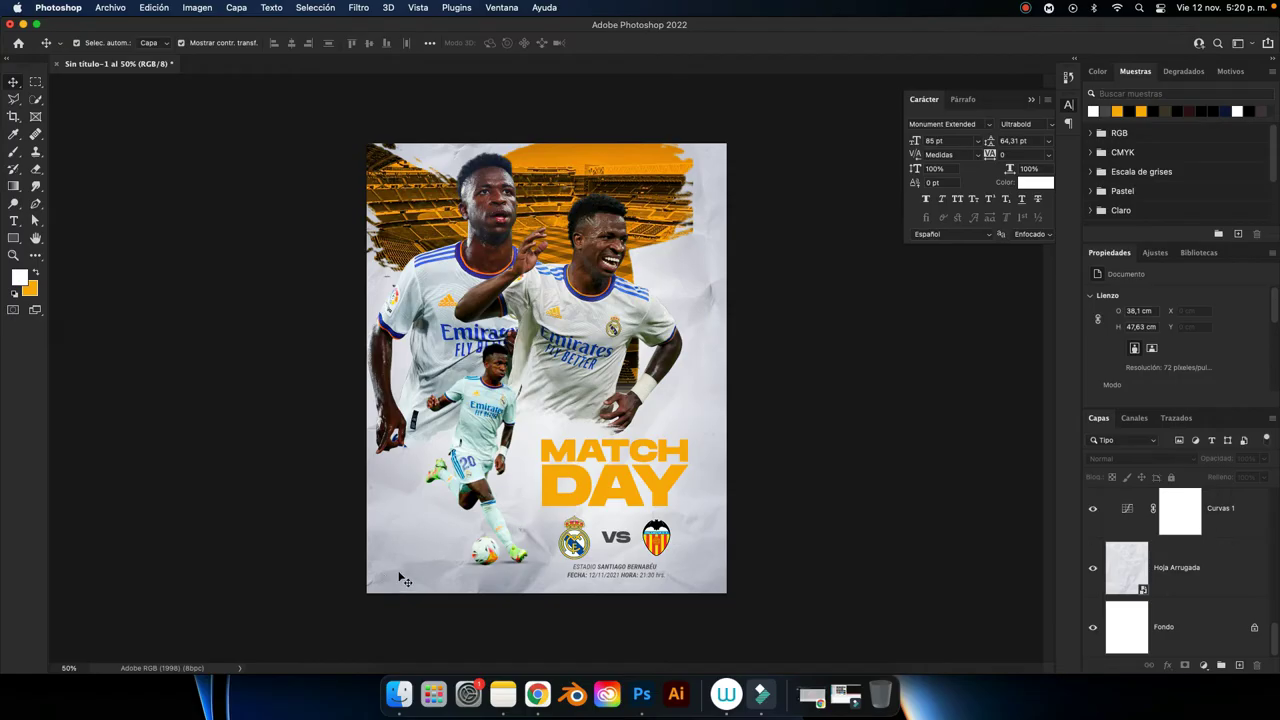
click(1225, 524)
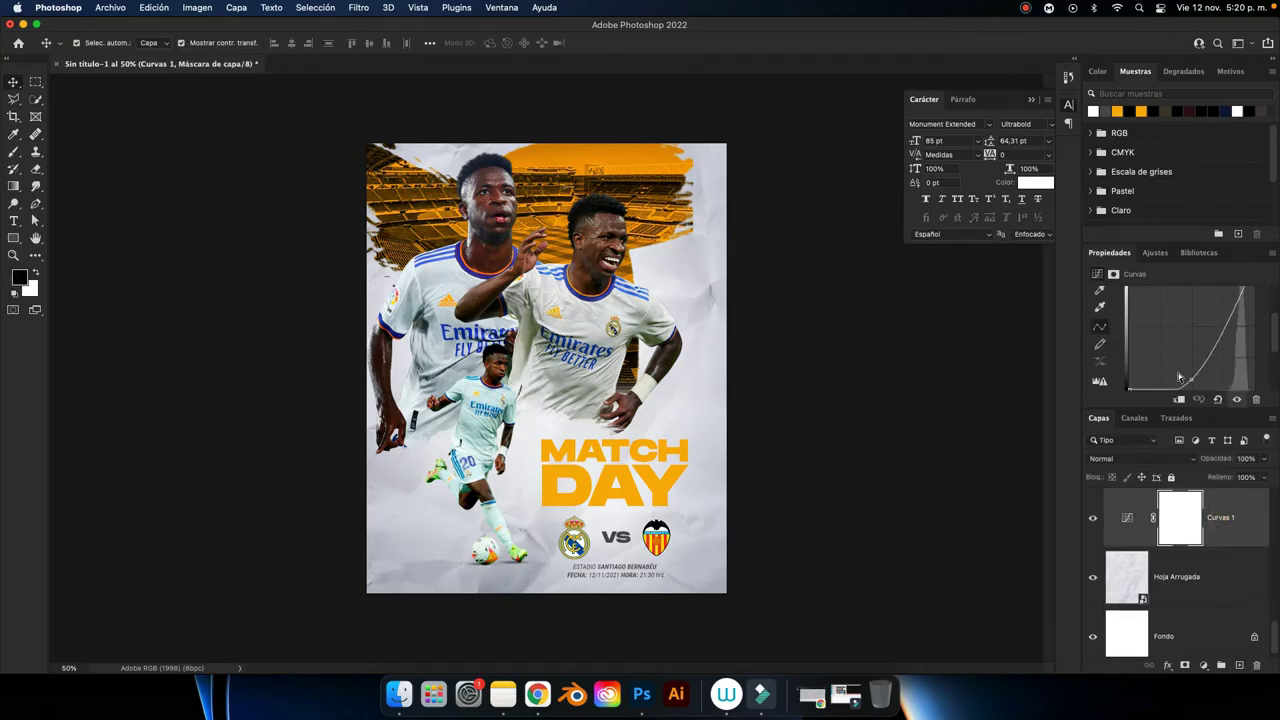
drag(1192, 326, 1199, 331)
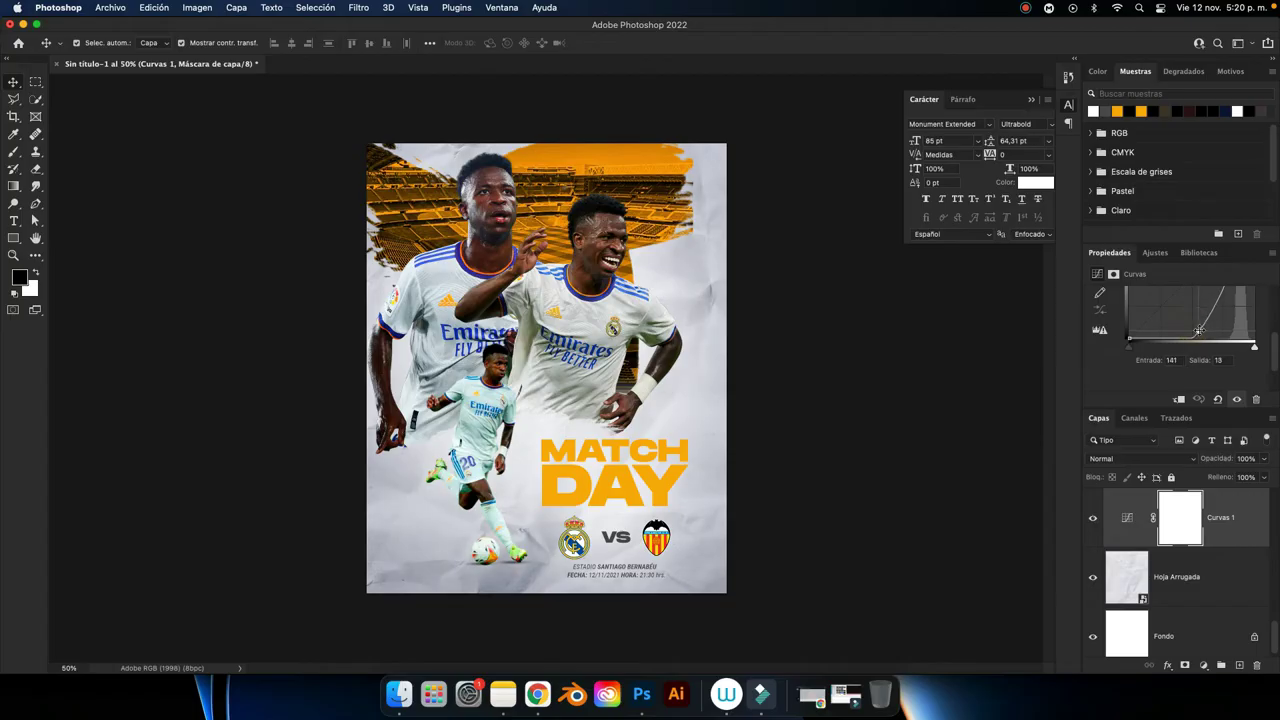
click(936, 419)
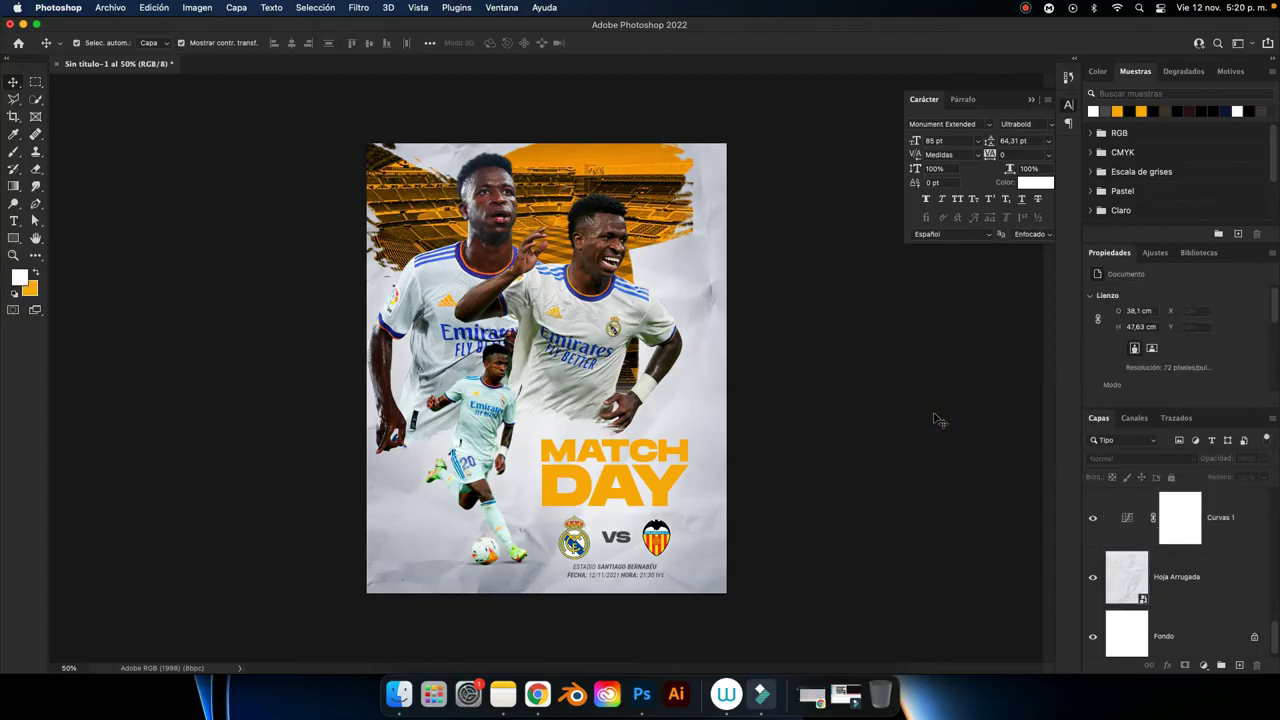
key(XF86MonBrightnessUp)
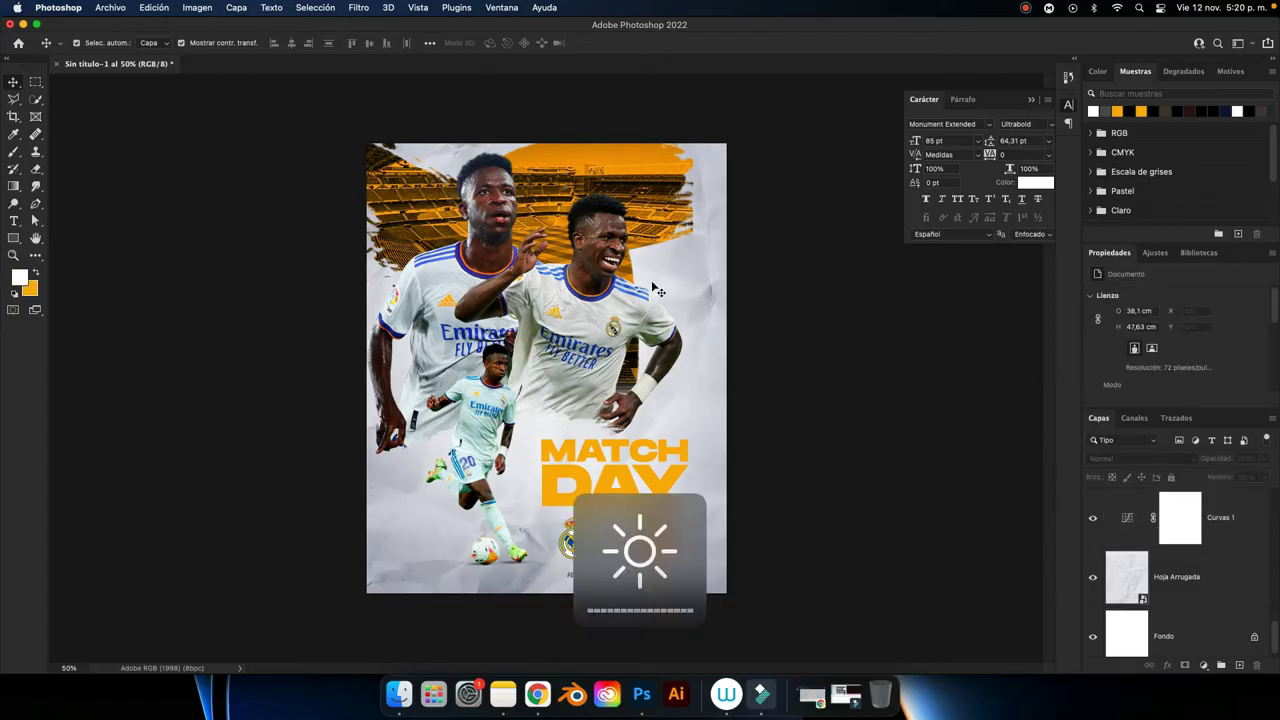
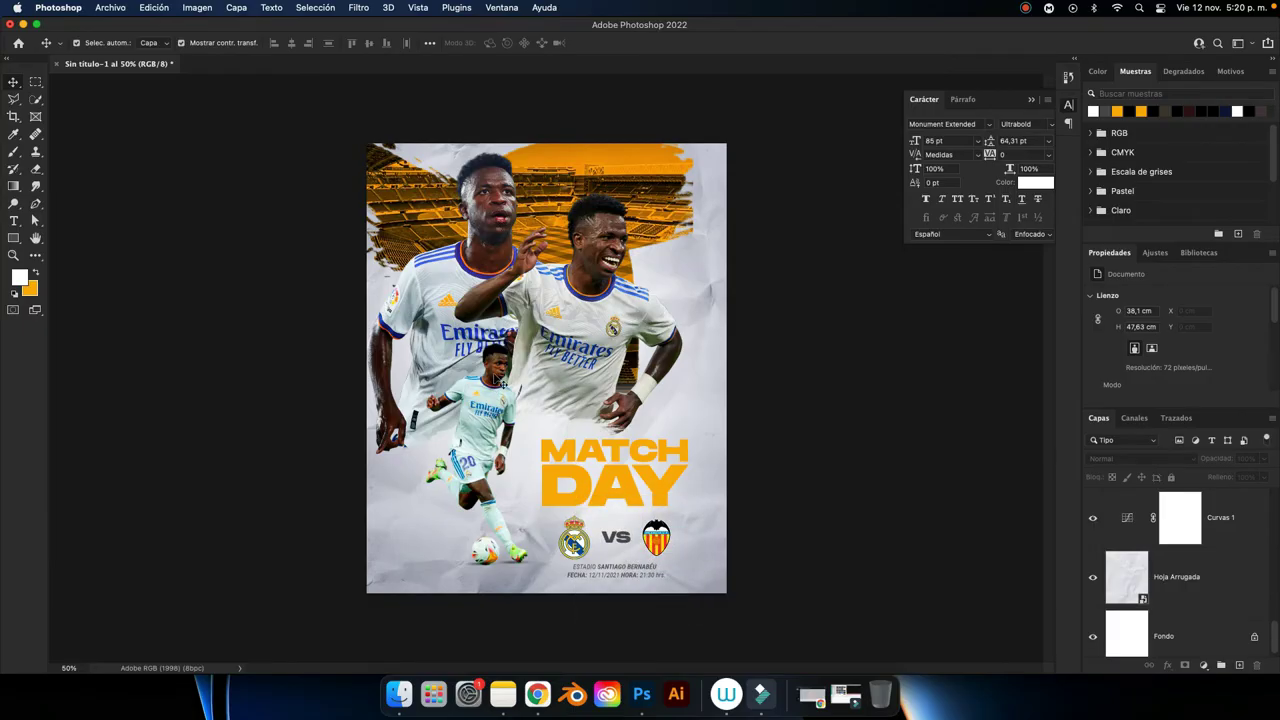
Add a clipped Hue/Saturation adjustment to the large left player, with saturation -29.
click(494, 378)
click(485, 225)
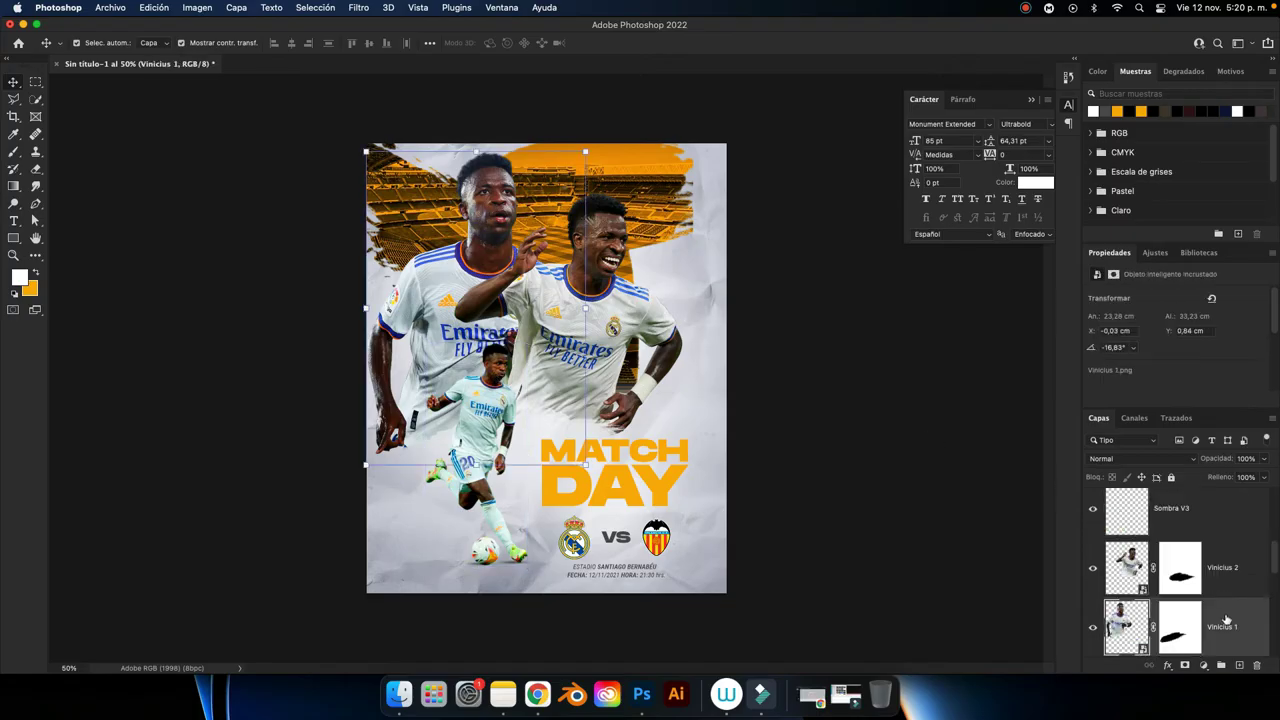
click(1206, 666)
click(1210, 487)
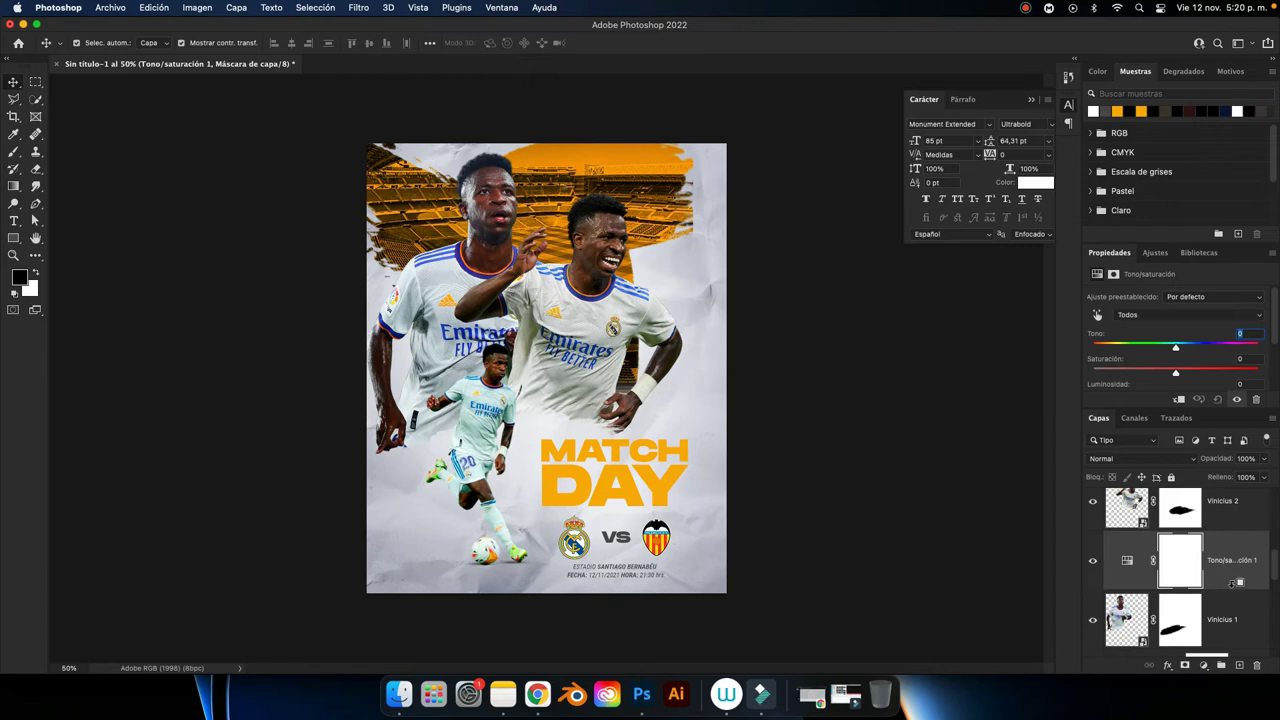
alt+click(1232, 584)
key(super+plus)
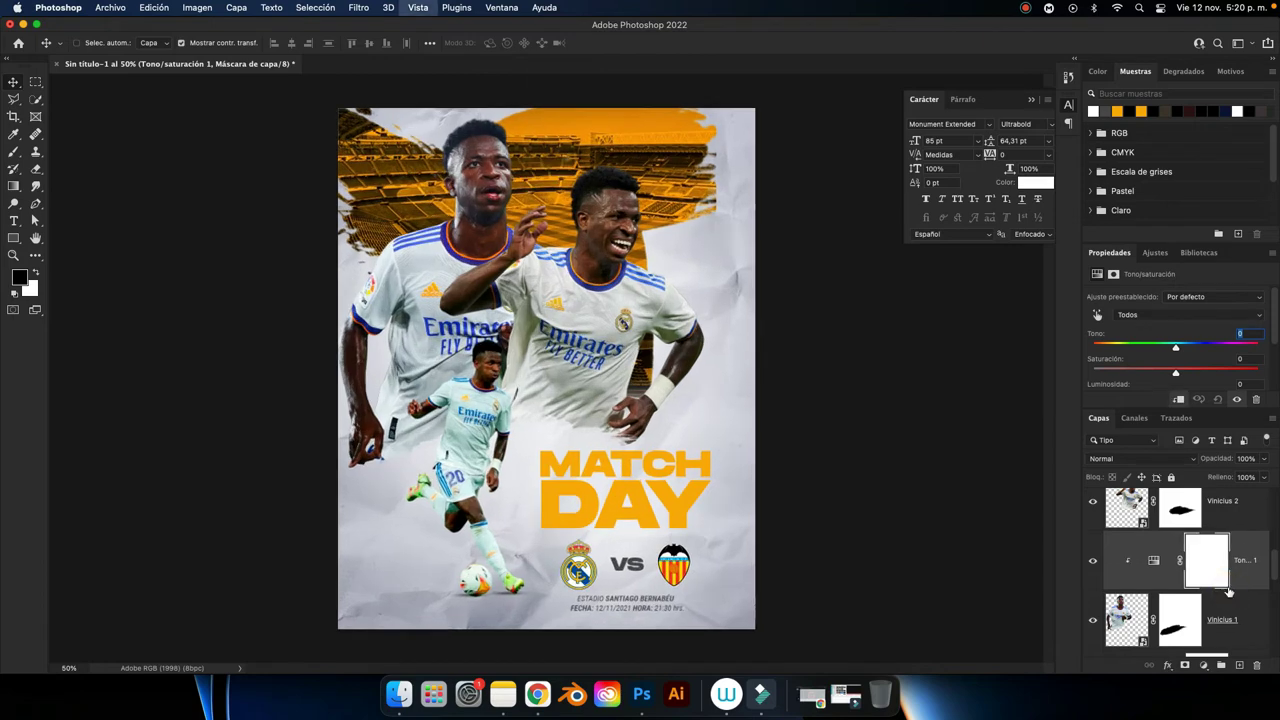
drag(1165, 373, 1151, 373)
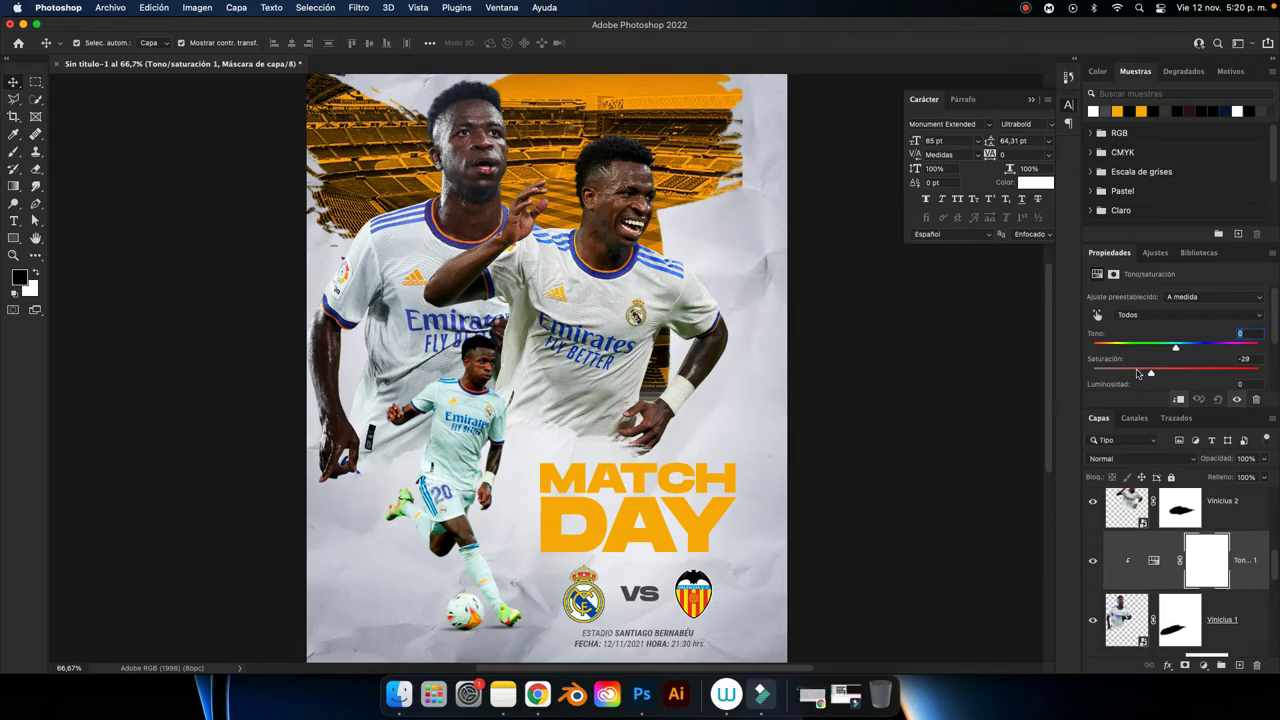
click(957, 424)
Add a clipped Hue/Saturation adjustment to the large right player, with saturation -23.
click(663, 320)
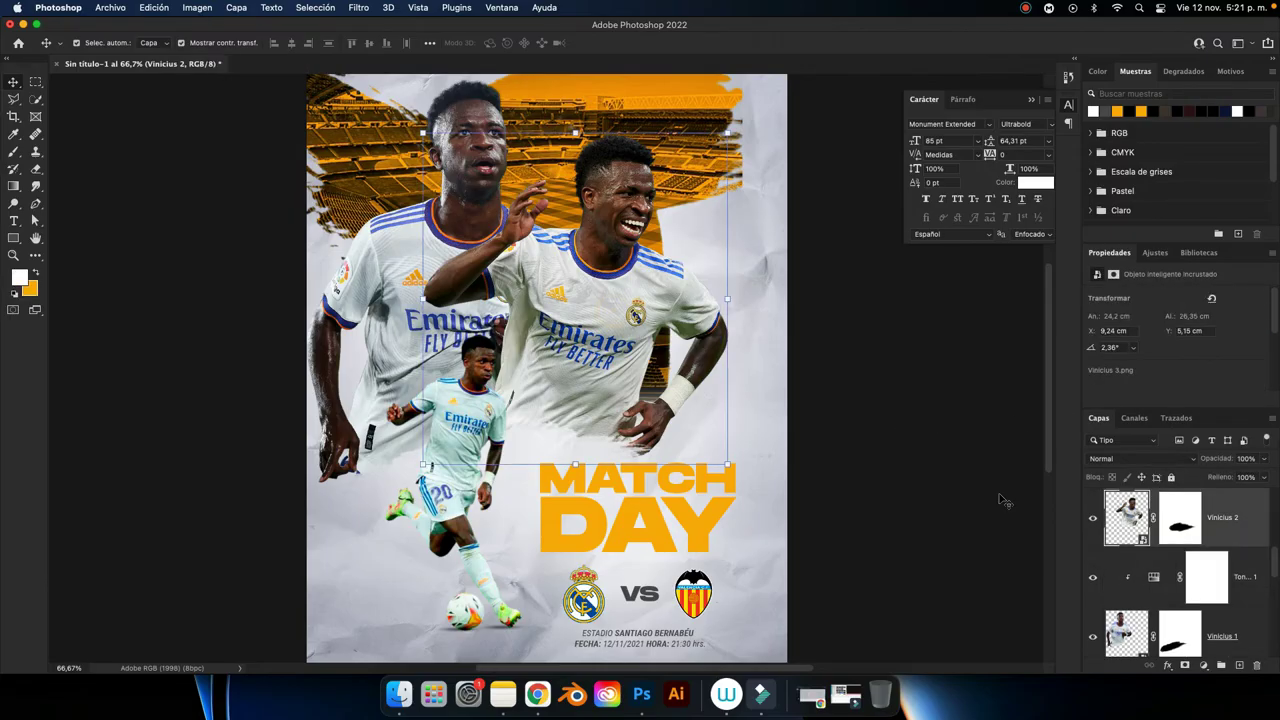
click(1207, 665)
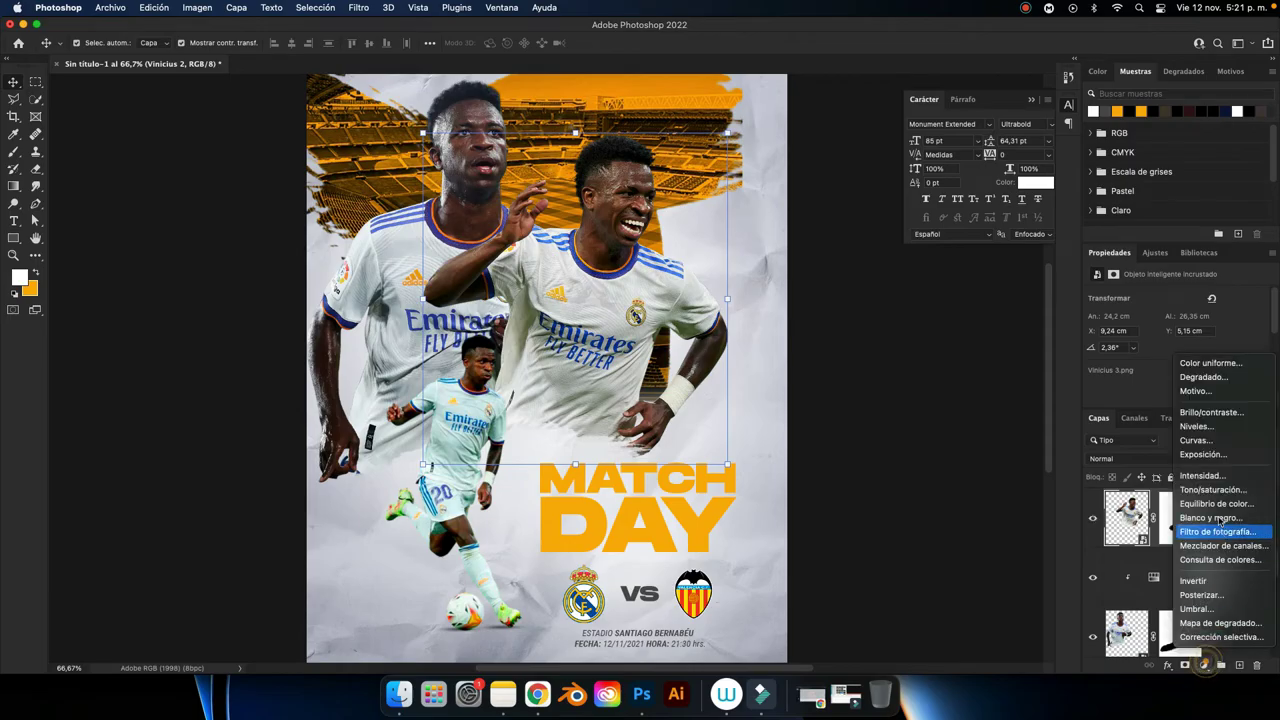
click(1200, 490)
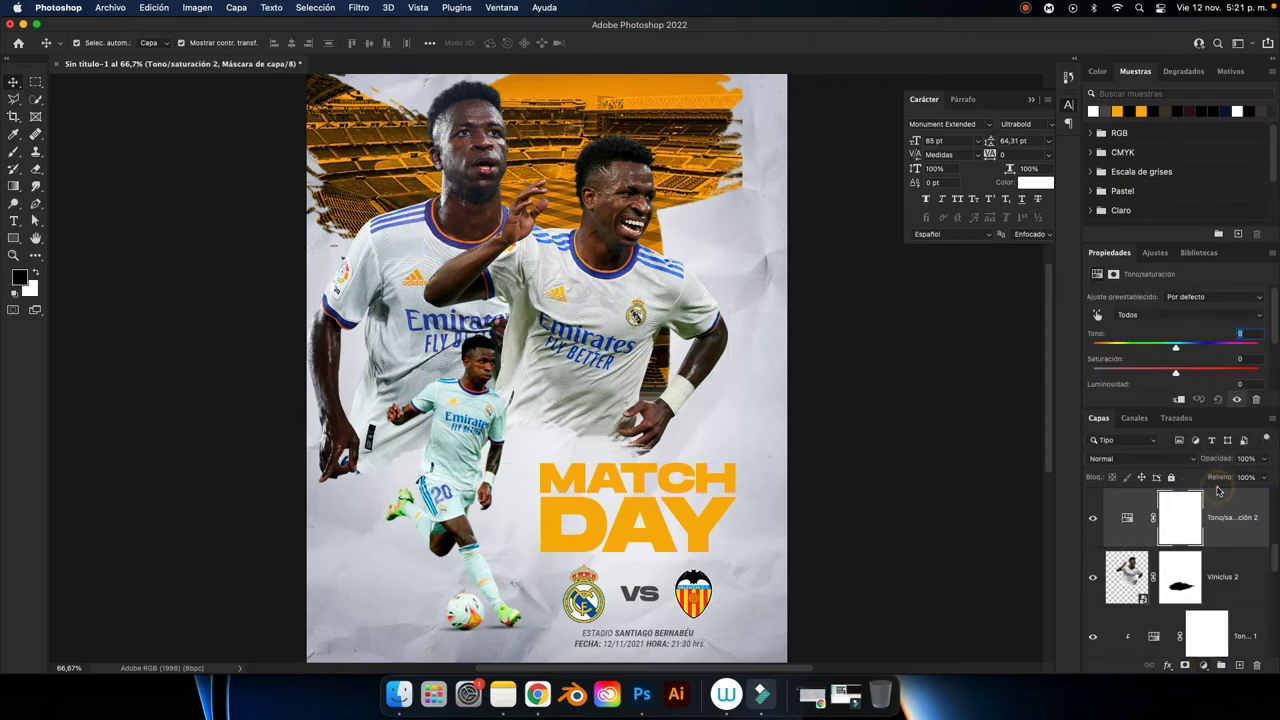
alt+click(1222, 543)
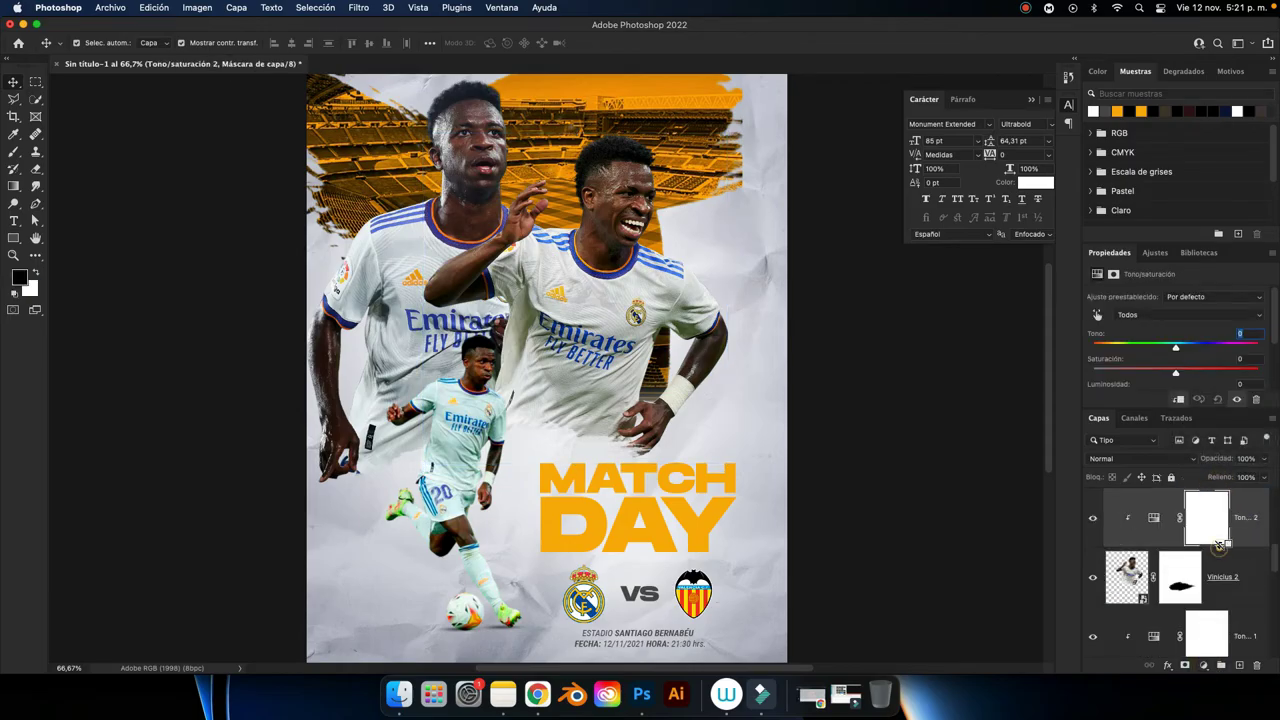
click(1157, 372)
click(981, 375)
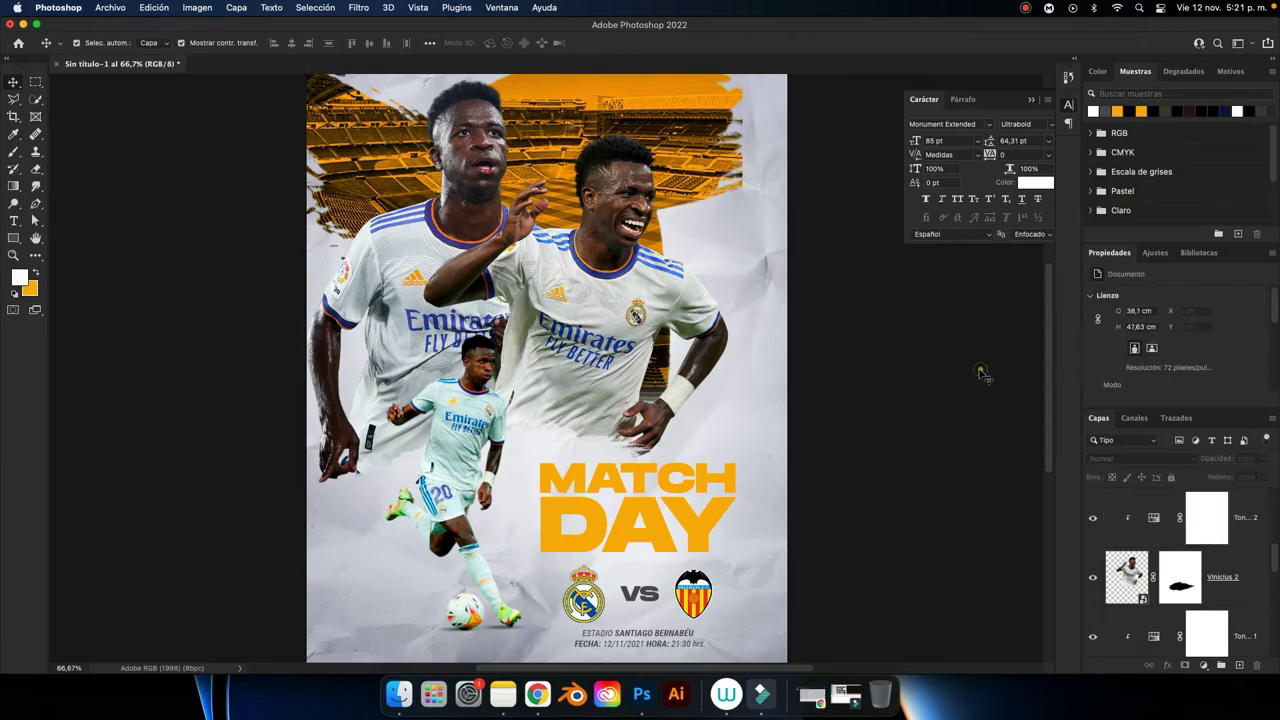
Add a clipped Hue/Saturation adjustment to the small player, with saturation about -43.
click(476, 380)
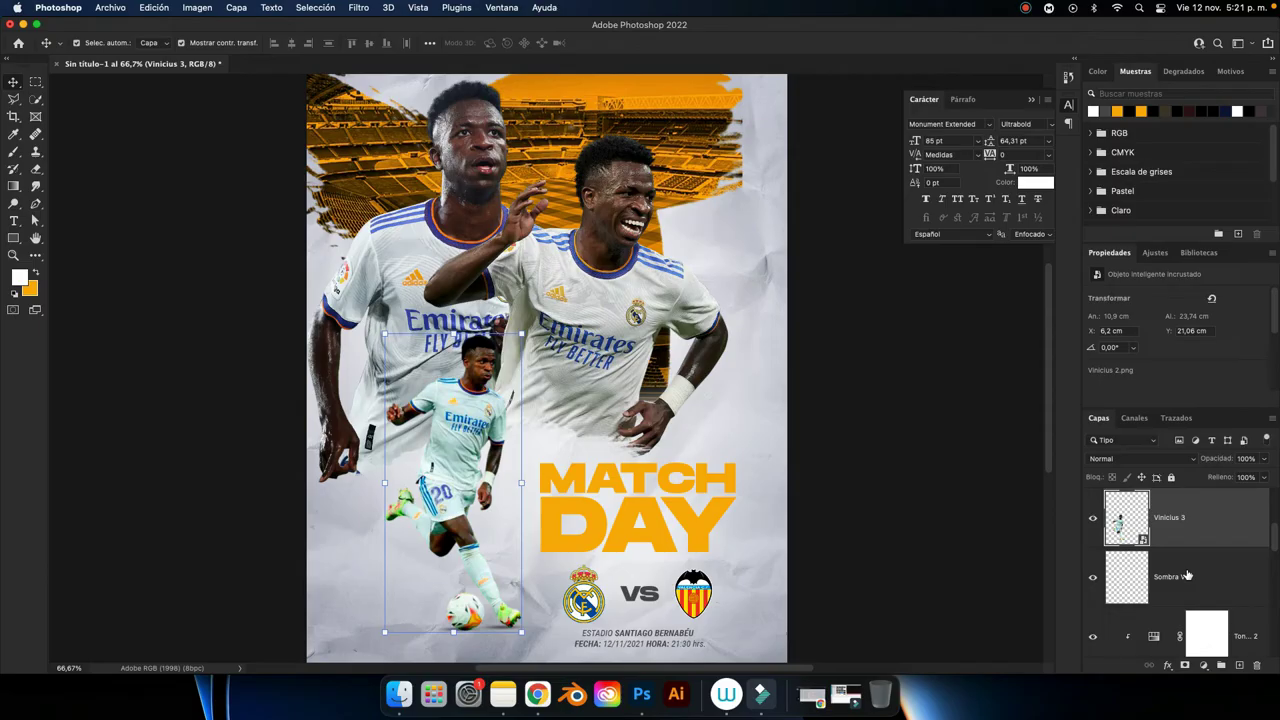
click(1204, 665)
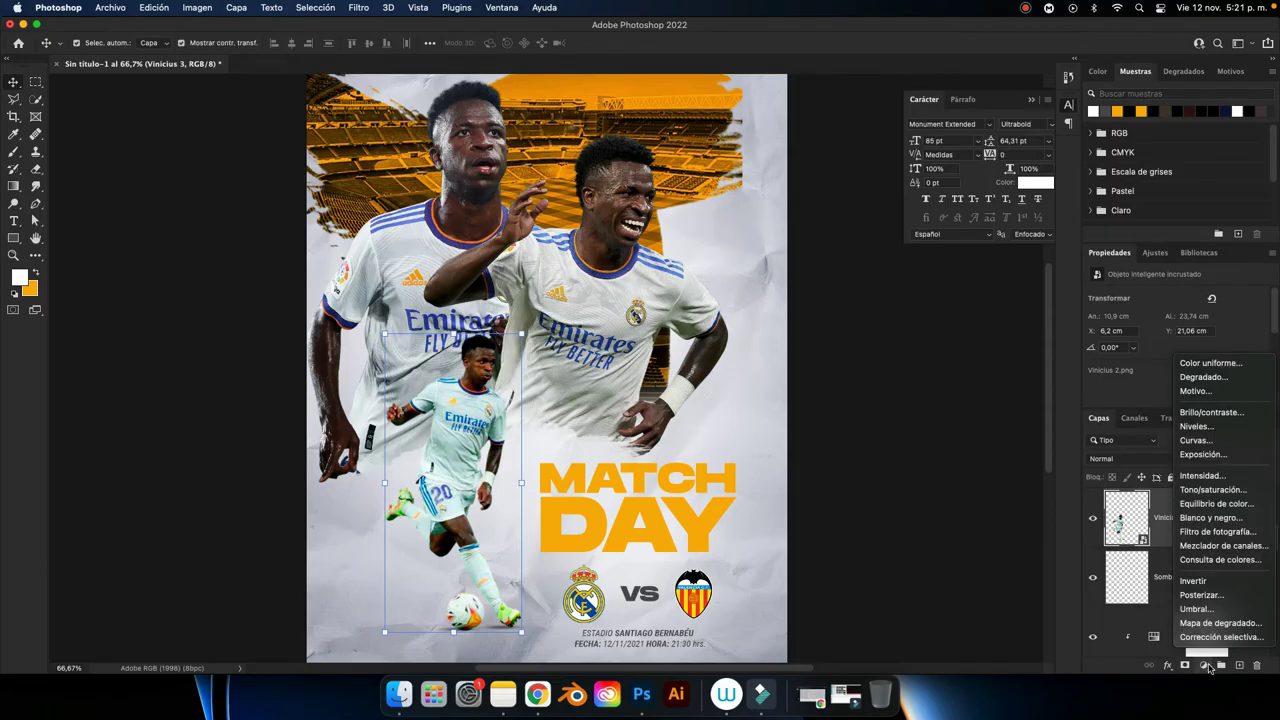
click(1211, 490)
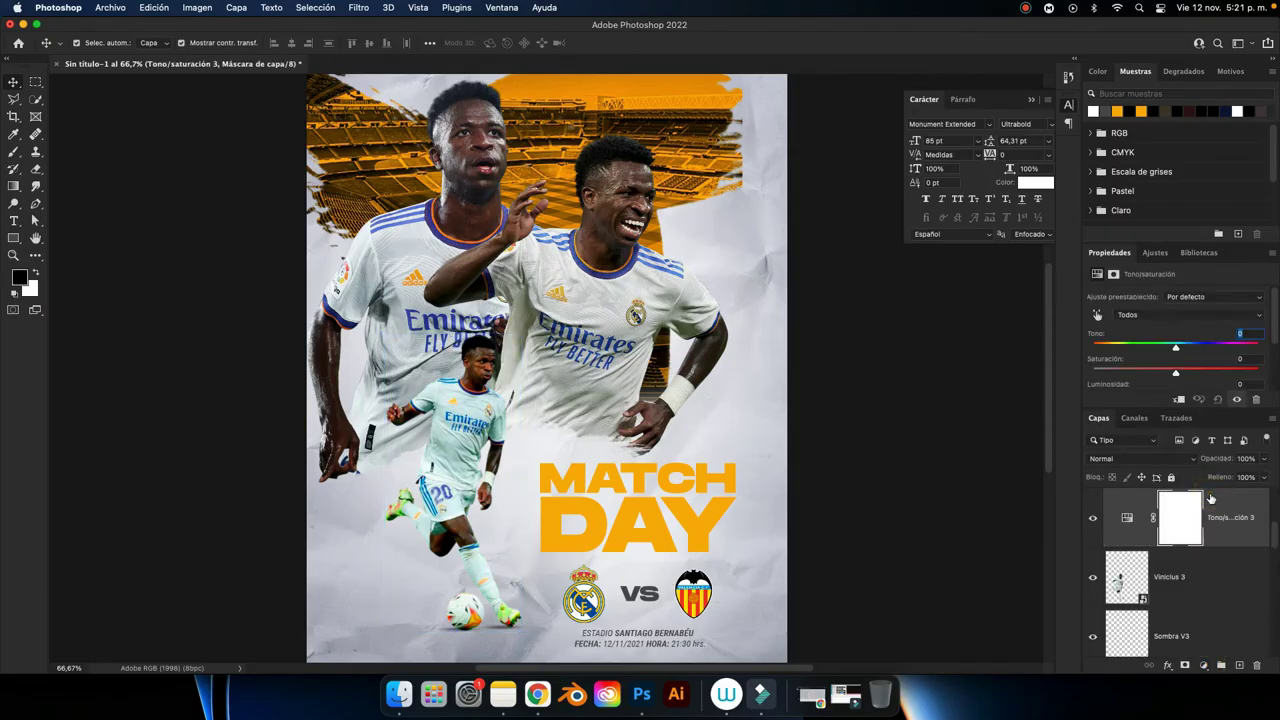
drag(1221, 533, 1222, 545)
alt+click(1221, 545)
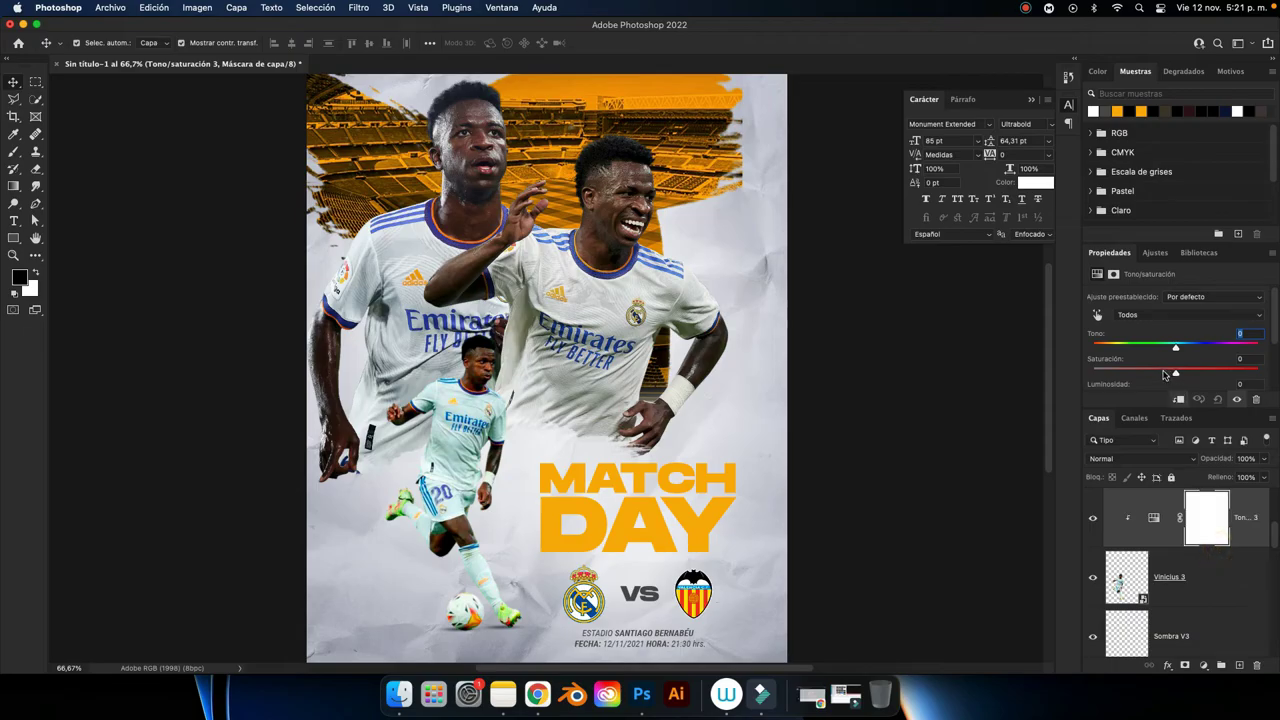
drag(1175, 372, 1143, 372)
drag(1135, 373, 1140, 373)
key(super+minus)
click(810, 350)
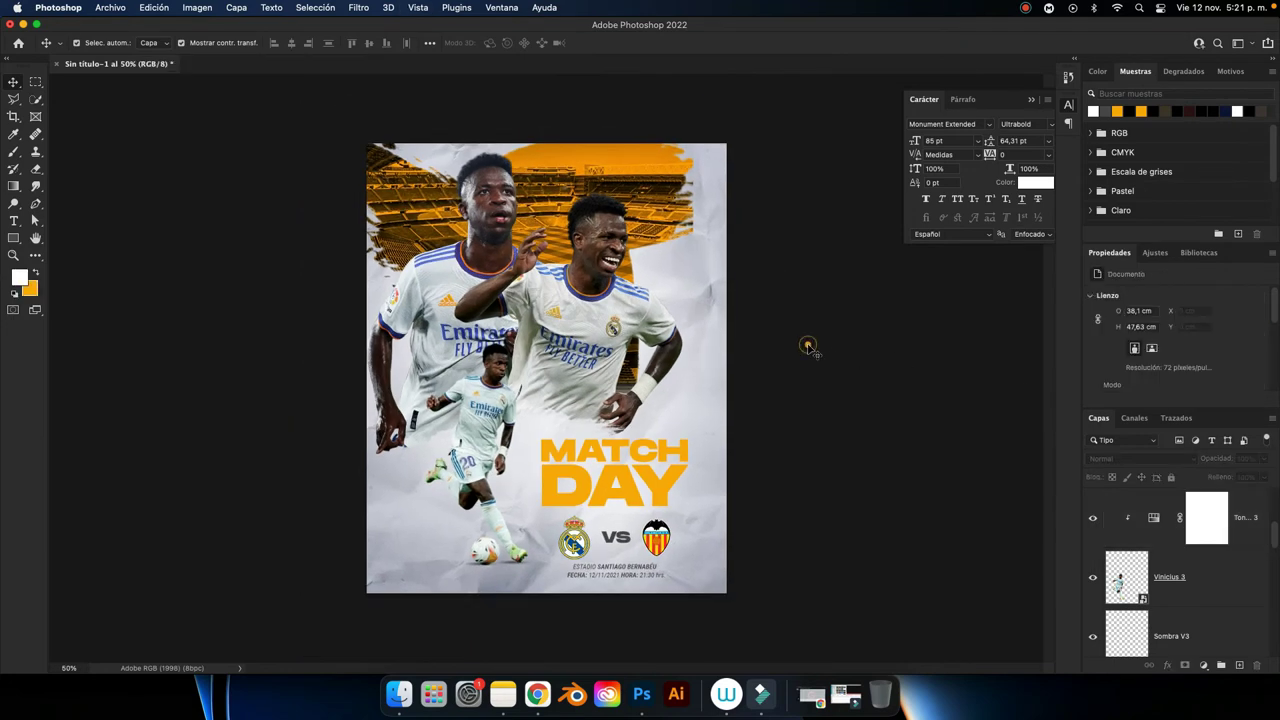
key(super+plus)
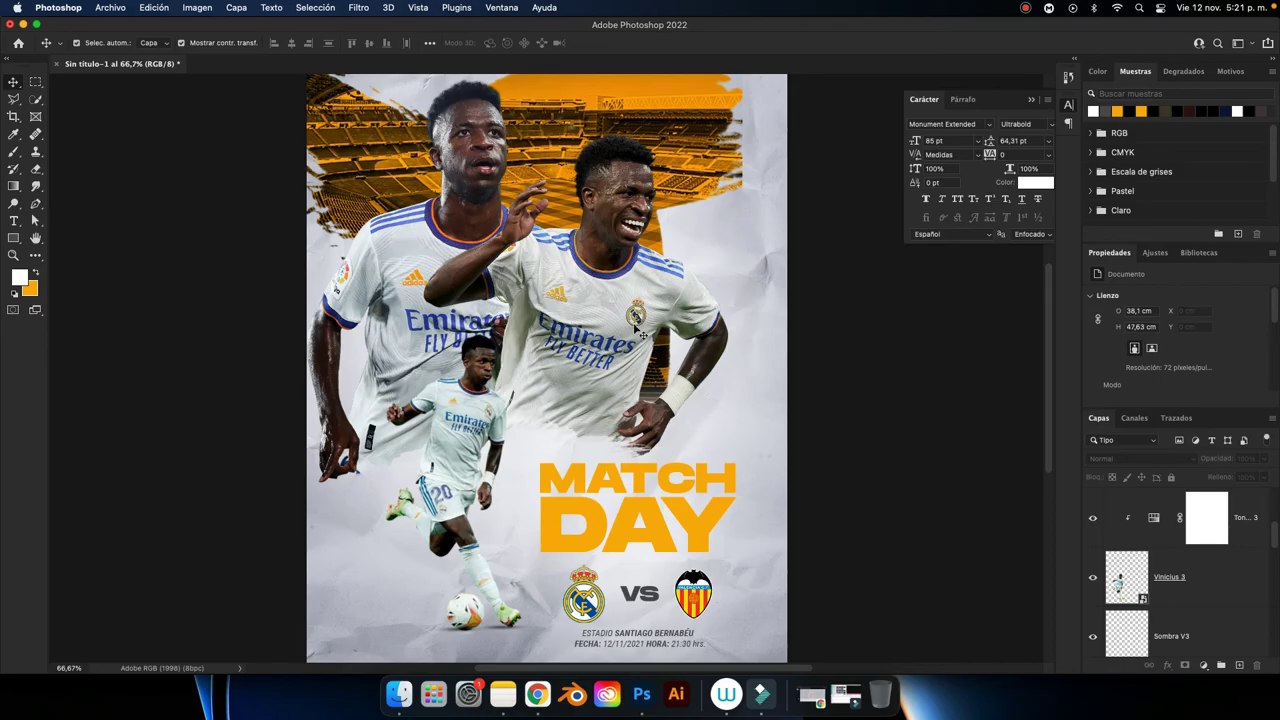
Create a layer named Luces V1 above the left player, clipped to it, in Overlay mode.
click(486, 158)
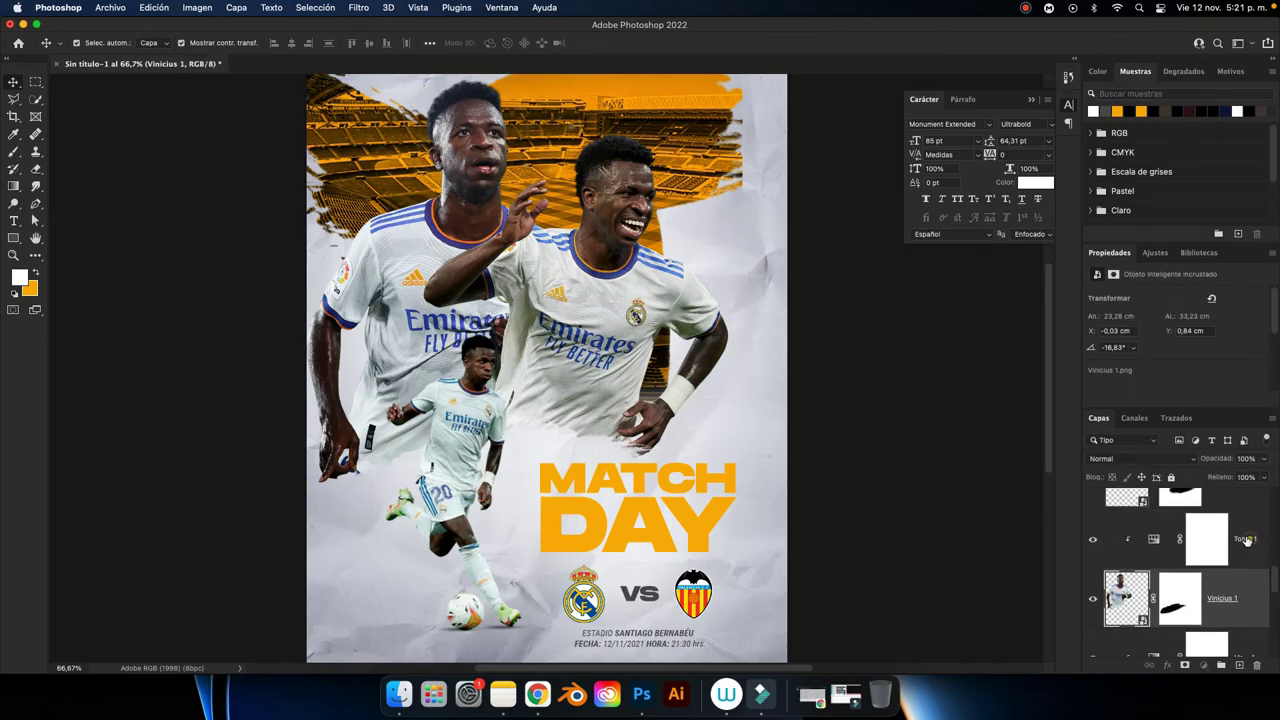
click(1245, 540)
click(1239, 665)
double_click(1165, 539)
text(Luces)
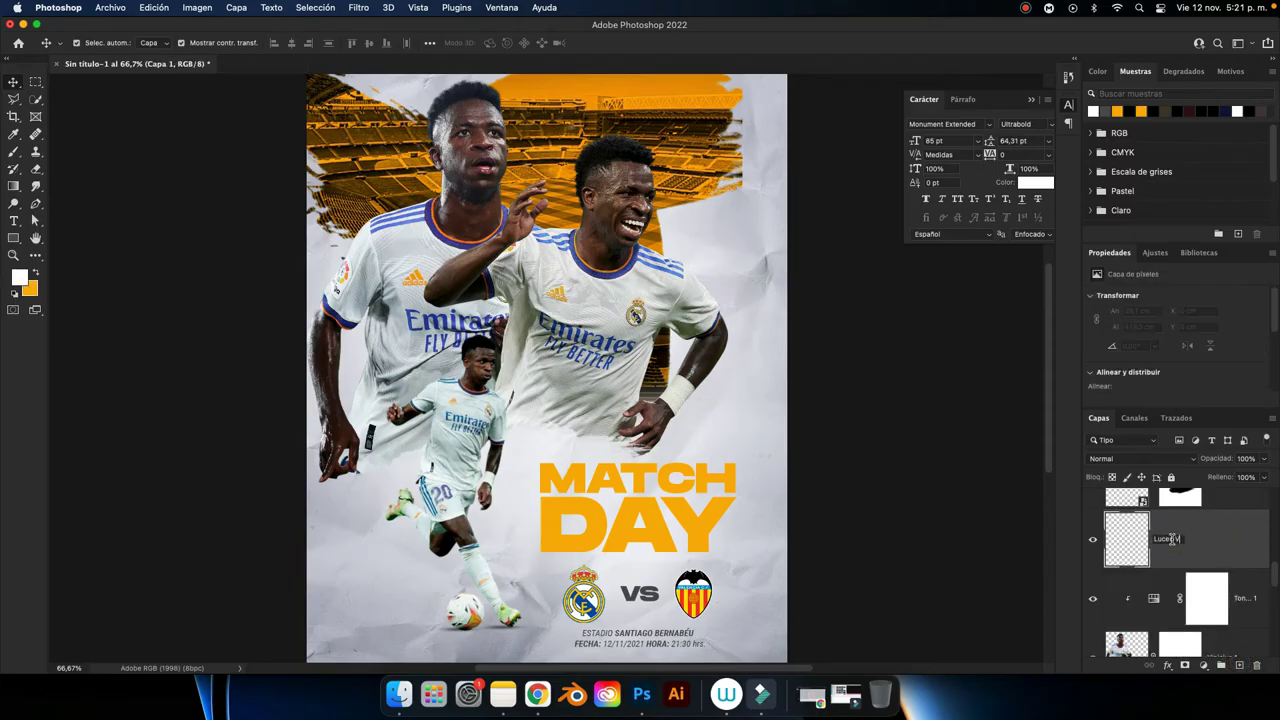
text(1)
key(Return)
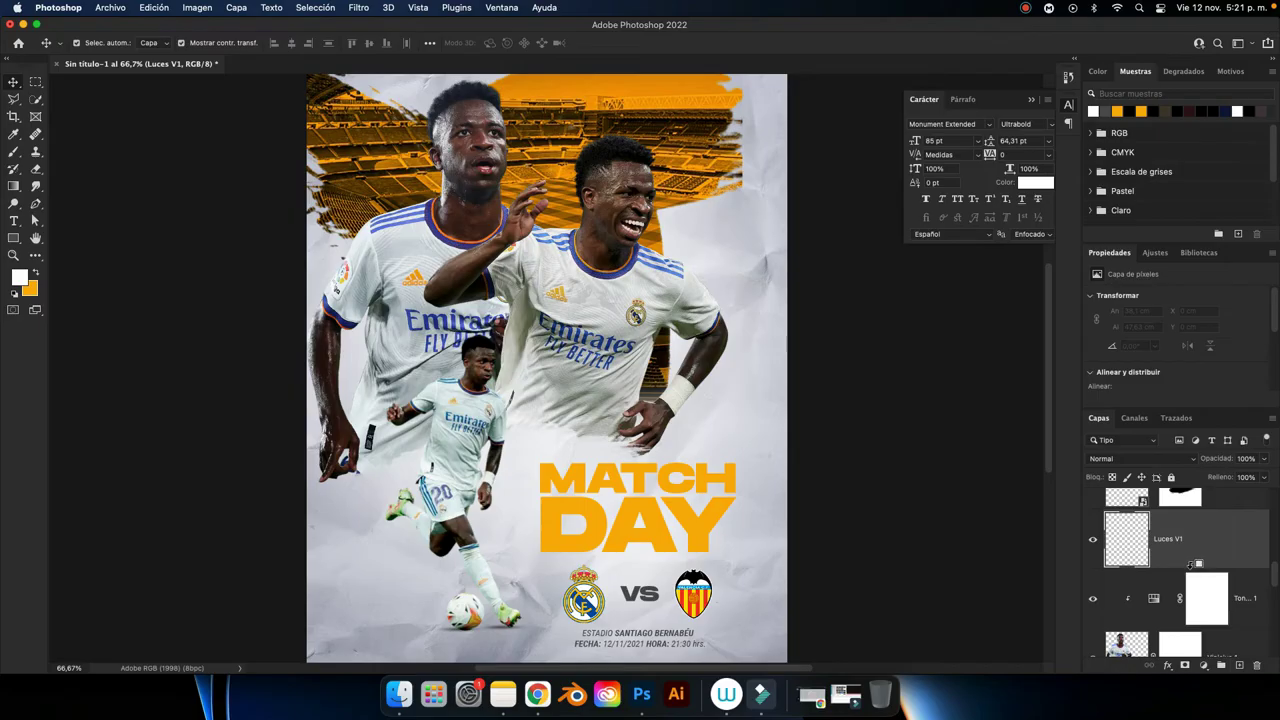
alt+click(1190, 565)
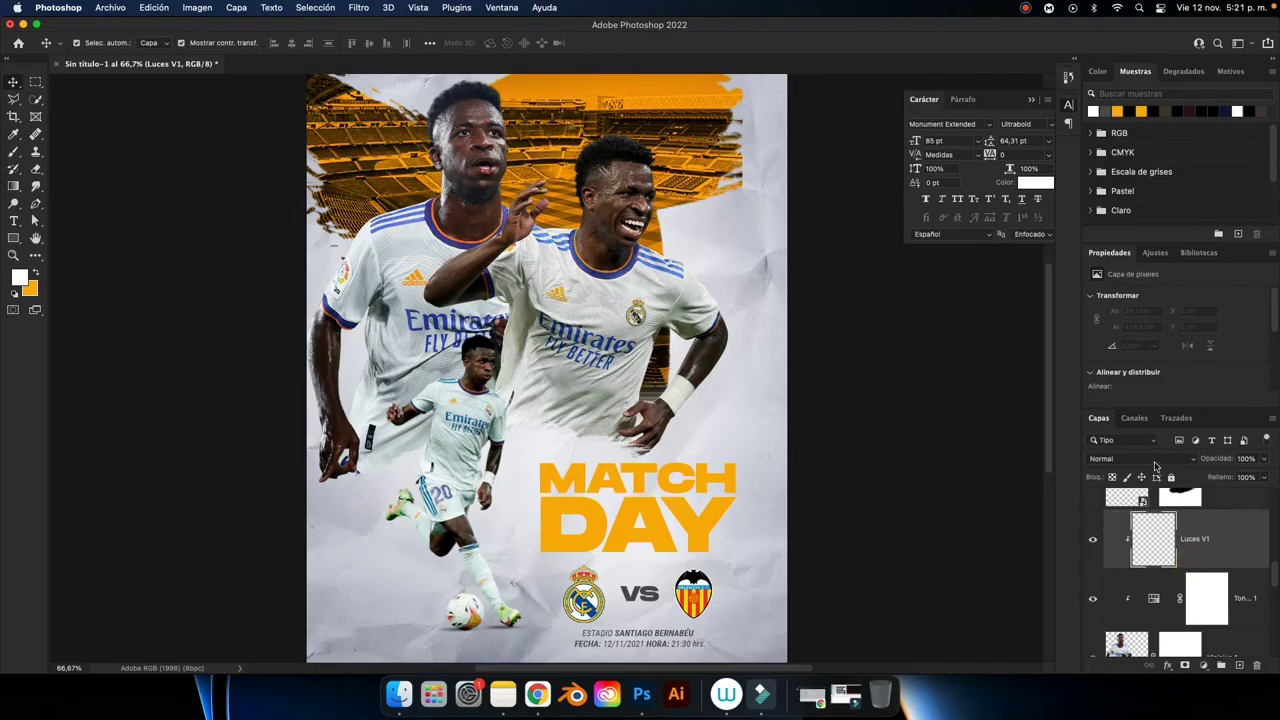
click(1150, 459)
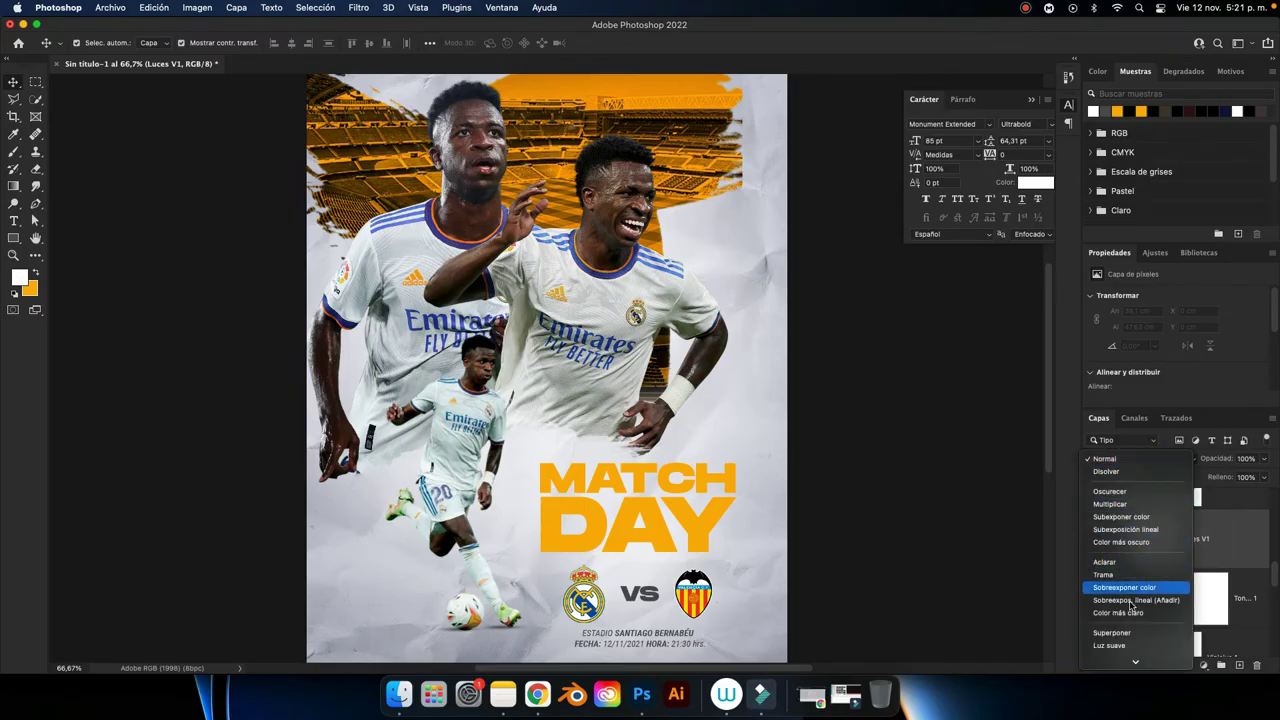
click(1112, 632)
scroll(645, 403, up, 2)
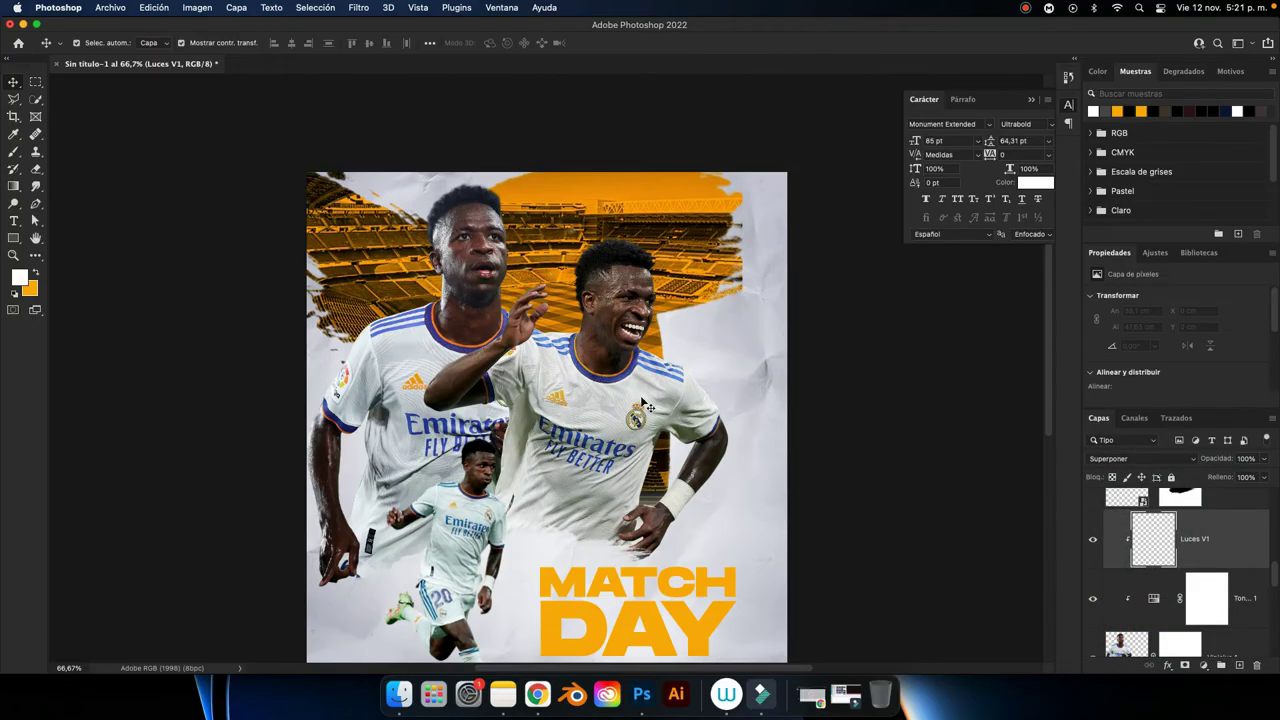
Set up the brush at 50% with a 60 px size.
key(b)
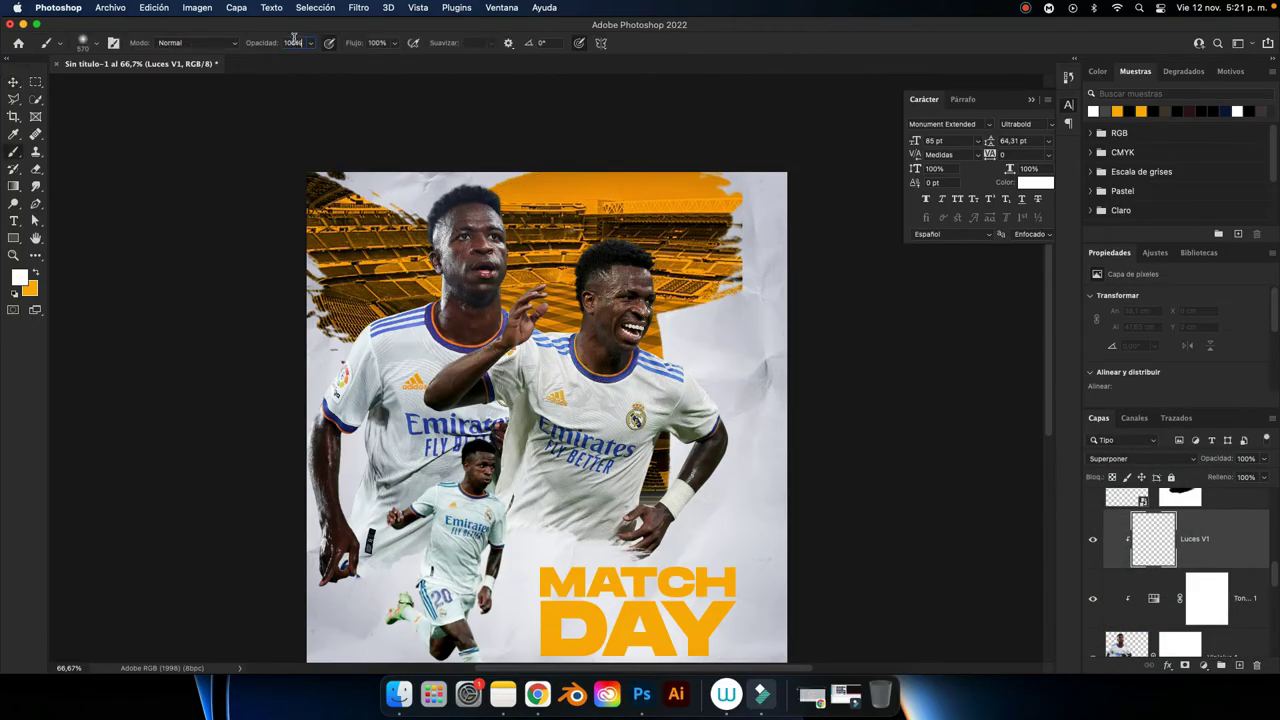
text(5)
double_click(380, 43)
text(50)
key(super+plus)
key(super+plus)
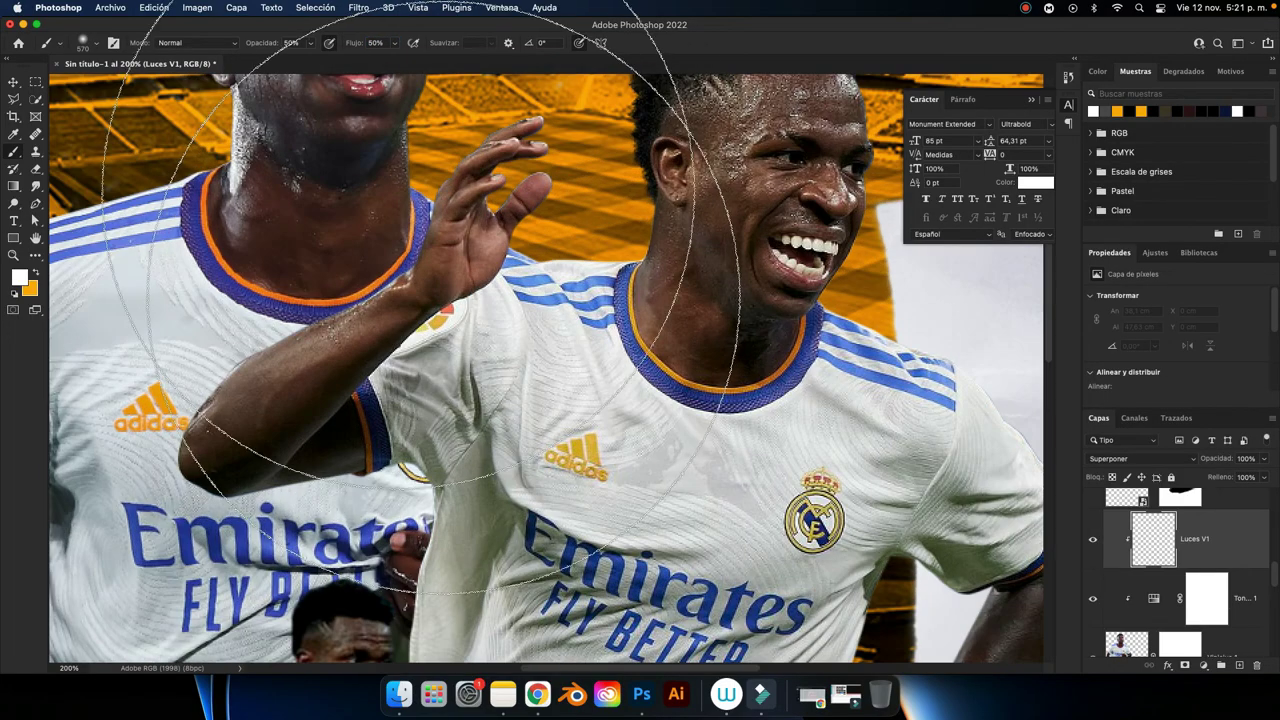
drag(389, 345, 330, 345)
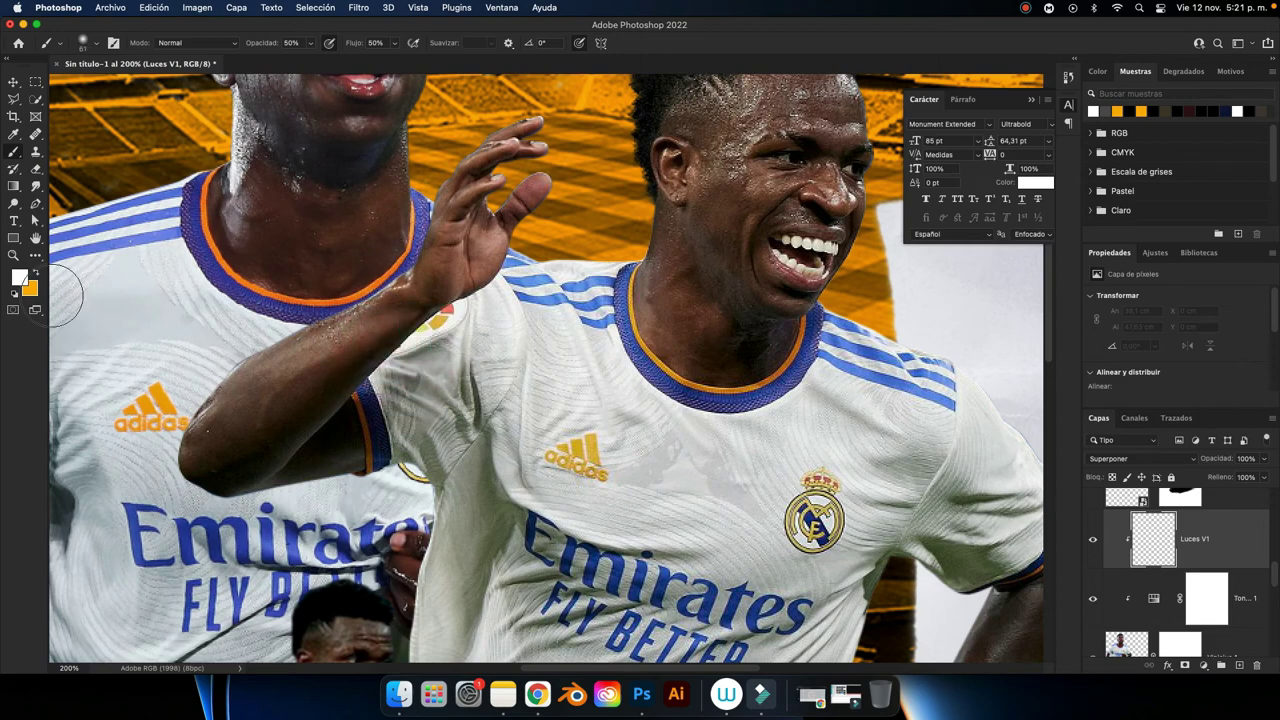
scroll(372, 252, up, 1)
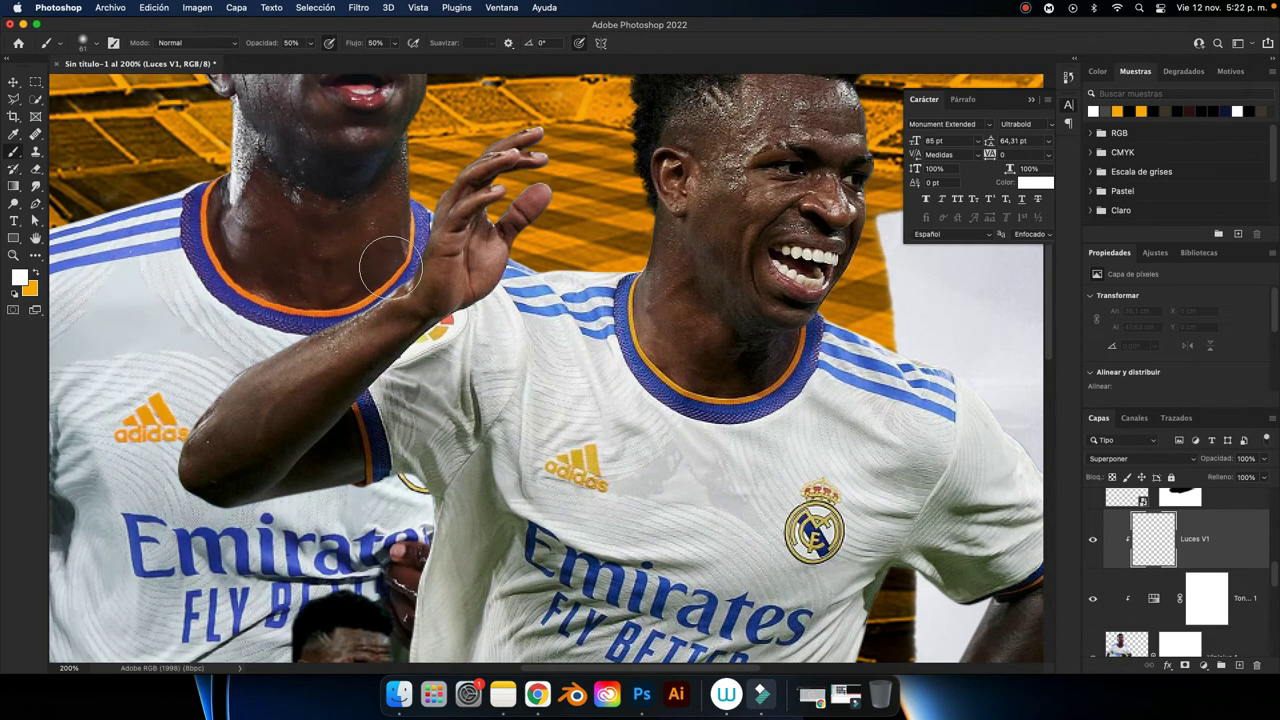
Paint white highlights on the left player's forehead, face, nose, neck and shirt stripes.
drag(390, 268, 552, 545)
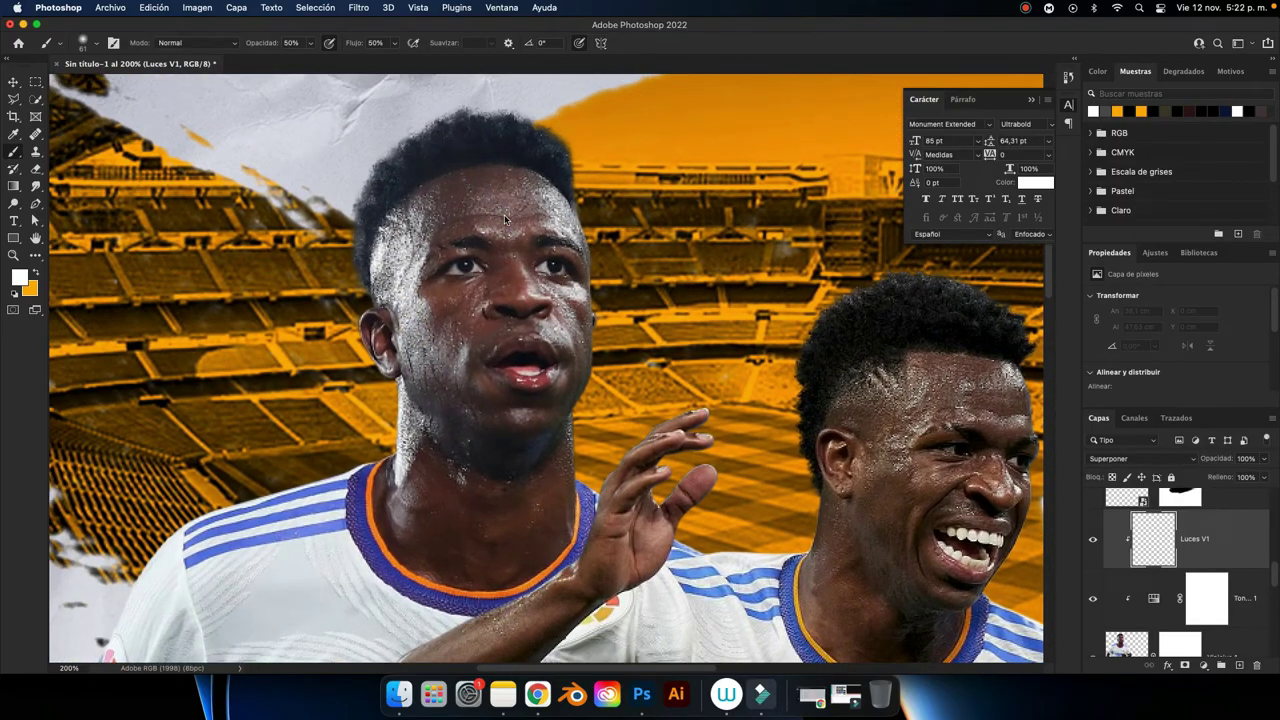
drag(514, 202, 558, 202)
key(bracketleft)
key(bracketleft)
key(bracketleft)
drag(410, 140, 400, 470)
drag(580, 490, 570, 140)
drag(420, 125, 550, 130)
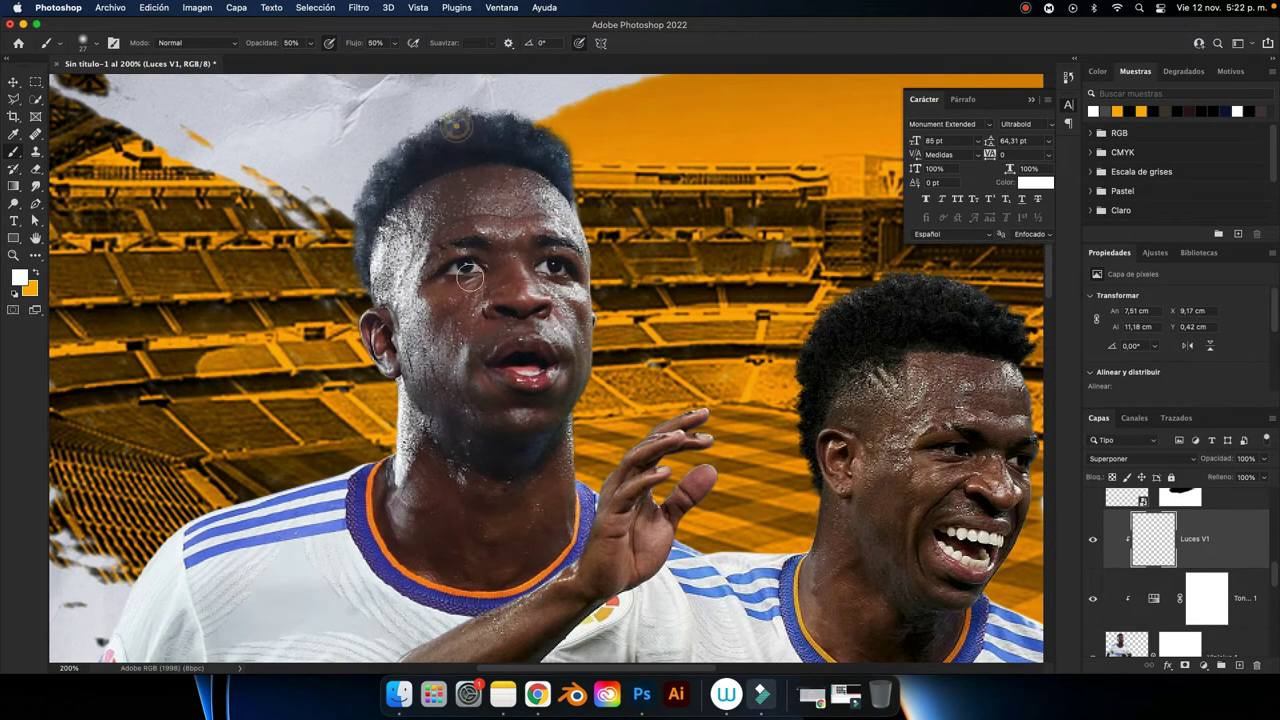
mouse_move(520, 240)
mouse_down()
mouse_move(475, 290)
mouse_move(530, 400)
mouse_up()
key(bracketright)
key(bracketright)
key(bracketright)
drag(544, 225, 580, 490)
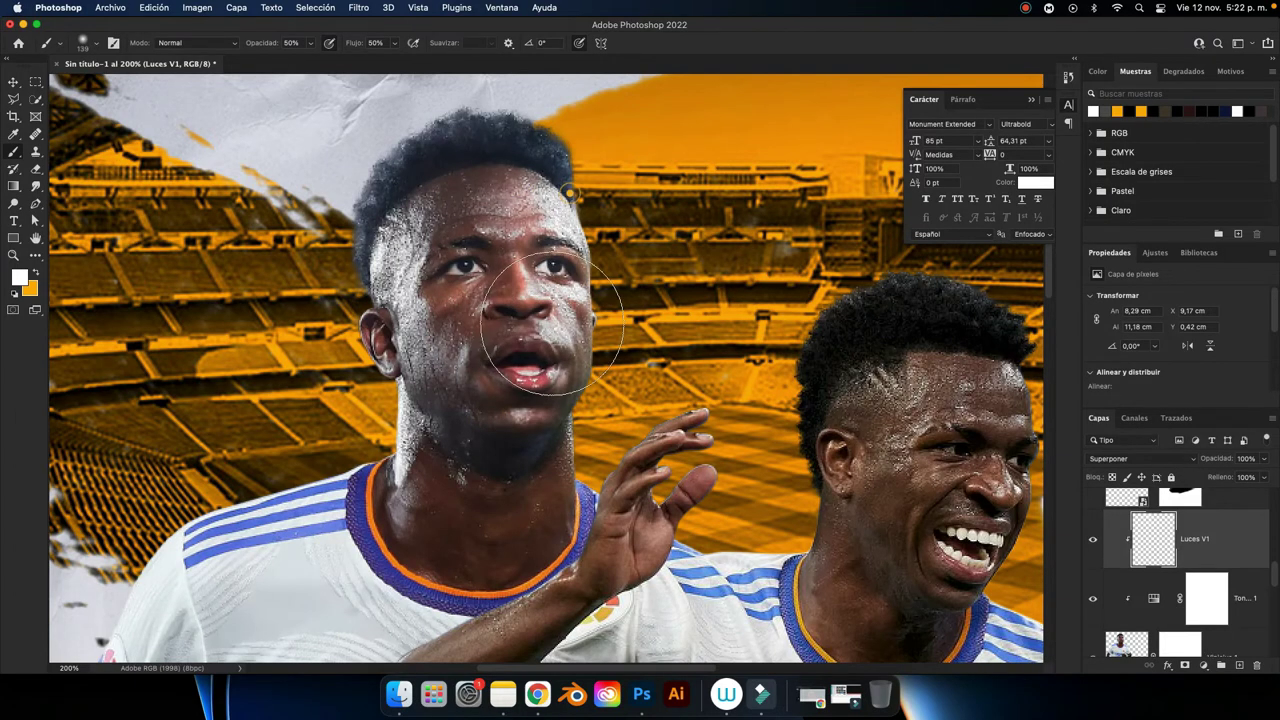
mouse_move(295, 572)
mouse_down()
mouse_move(533, 342)
mouse_move(520, 300)
mouse_up()
scroll(549, 408, down, 5)
scroll(549, 408, down, 3)
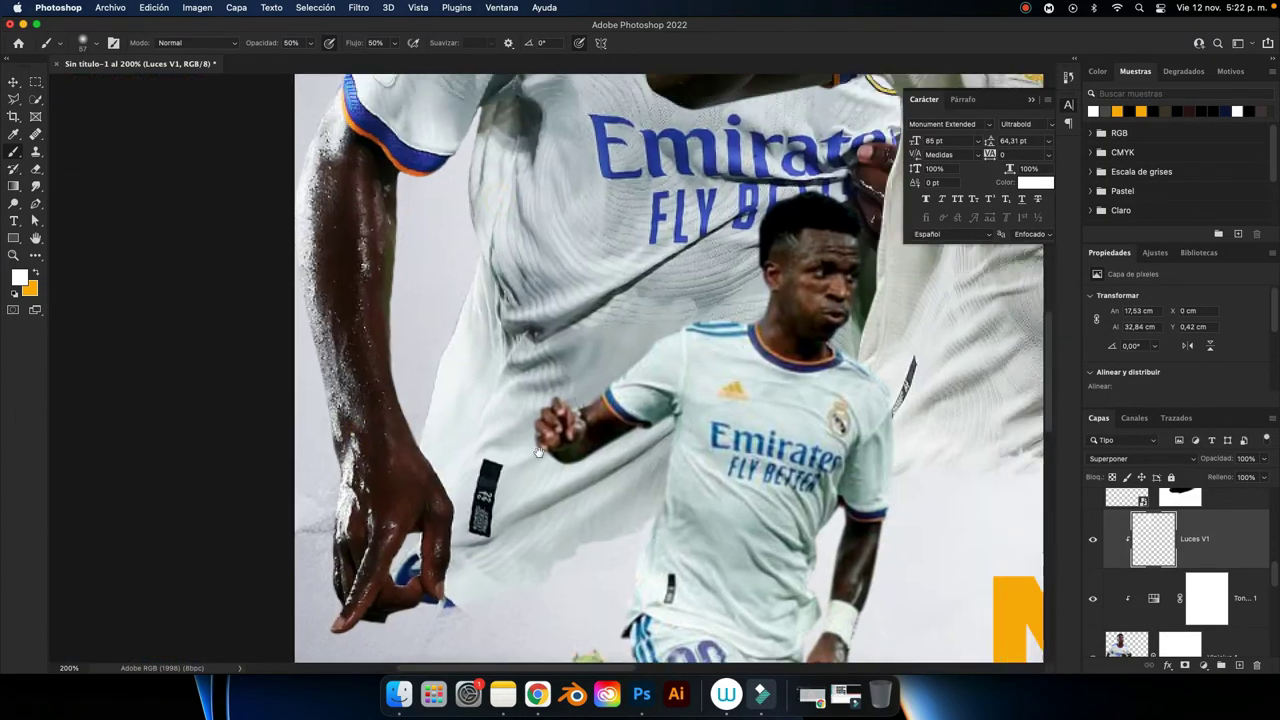
scroll(549, 408, up, 10)
key(ctrl+minus)
key(ctrl+minus)
key(ctrl+minus)
Create a clipped Overlay layer named Luces V2 above the smiling player.
key(v)
key(ctrl+shift+alt+n)
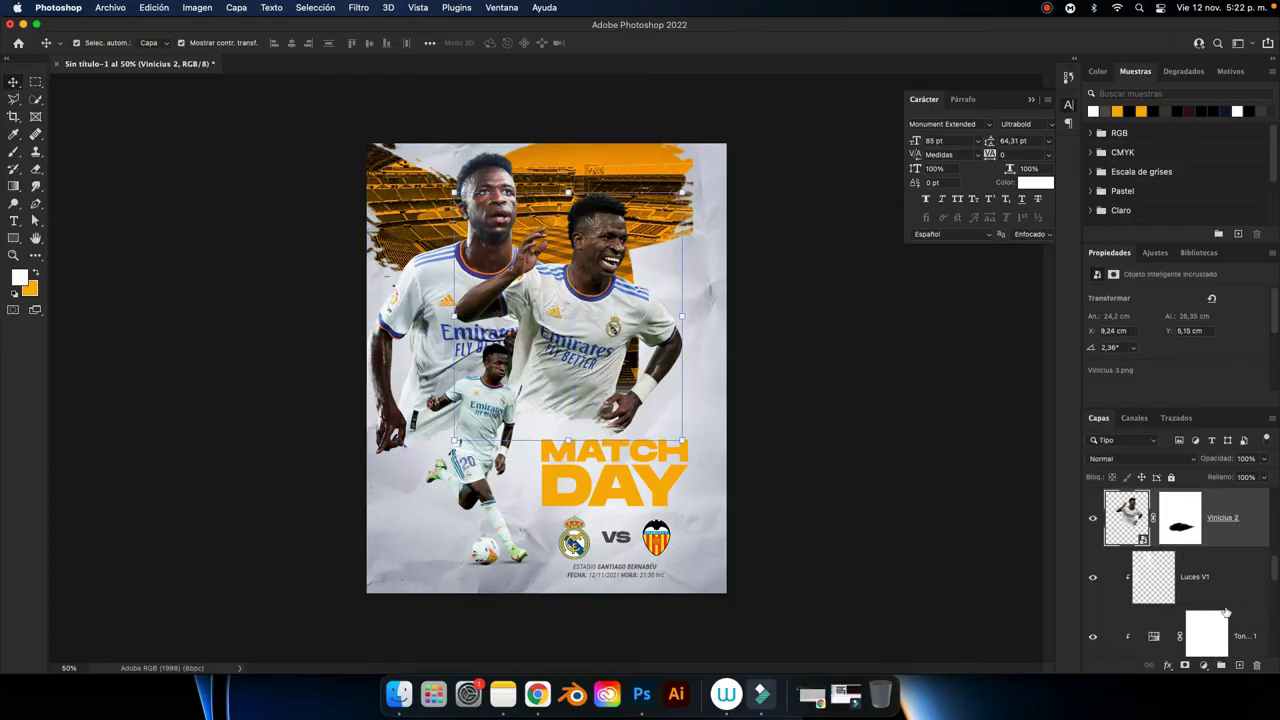
double_click(1165, 535)
text(Luces V2)
key(ctrl+alt+g)
key(shift+alt+o)
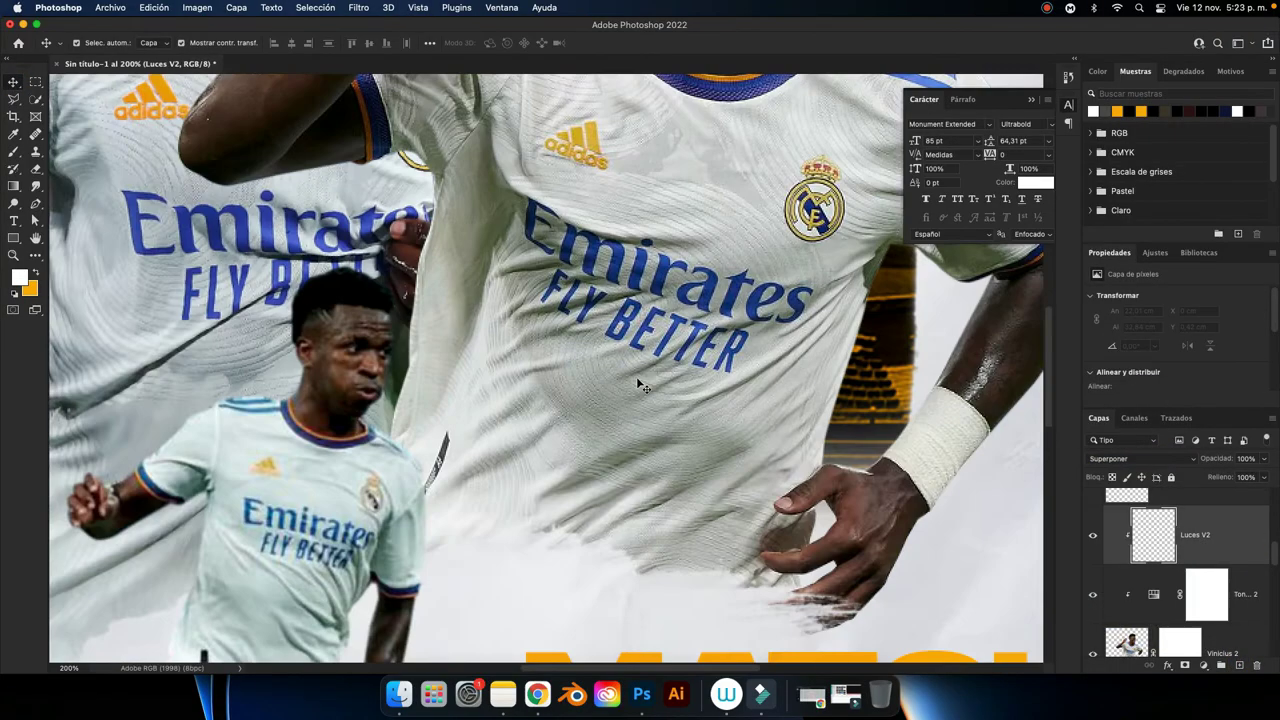
key(b)
key(ctrl+plus)
key(ctrl+plus)
Paint light onto the smiling player's hair, face and raised arm.
drag(578, 170, 470, 120)
drag(340, 340, 580, 300)
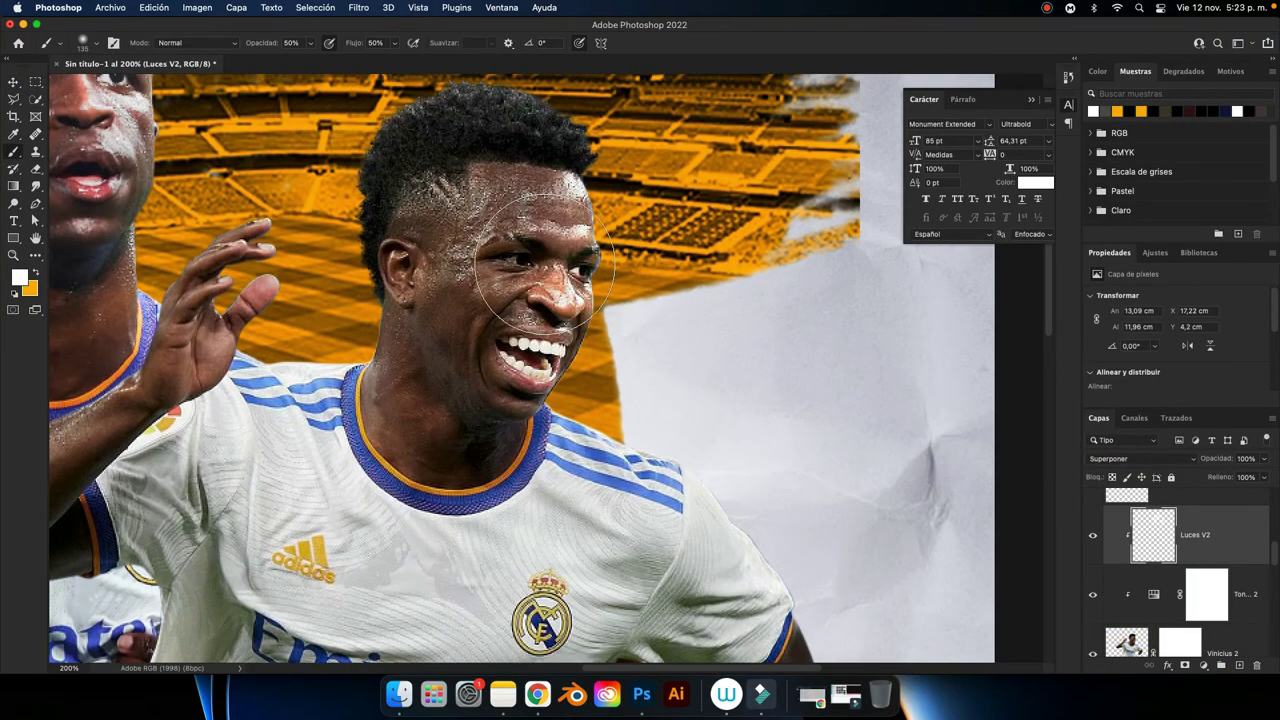
scroll(604, 470, down, 5)
scroll(605, 475, left, 5)
scroll(314, 214, up, 5)
key(bracketleft)
key(bracketleft)
key(bracketleft)
drag(250, 430, 450, 190)
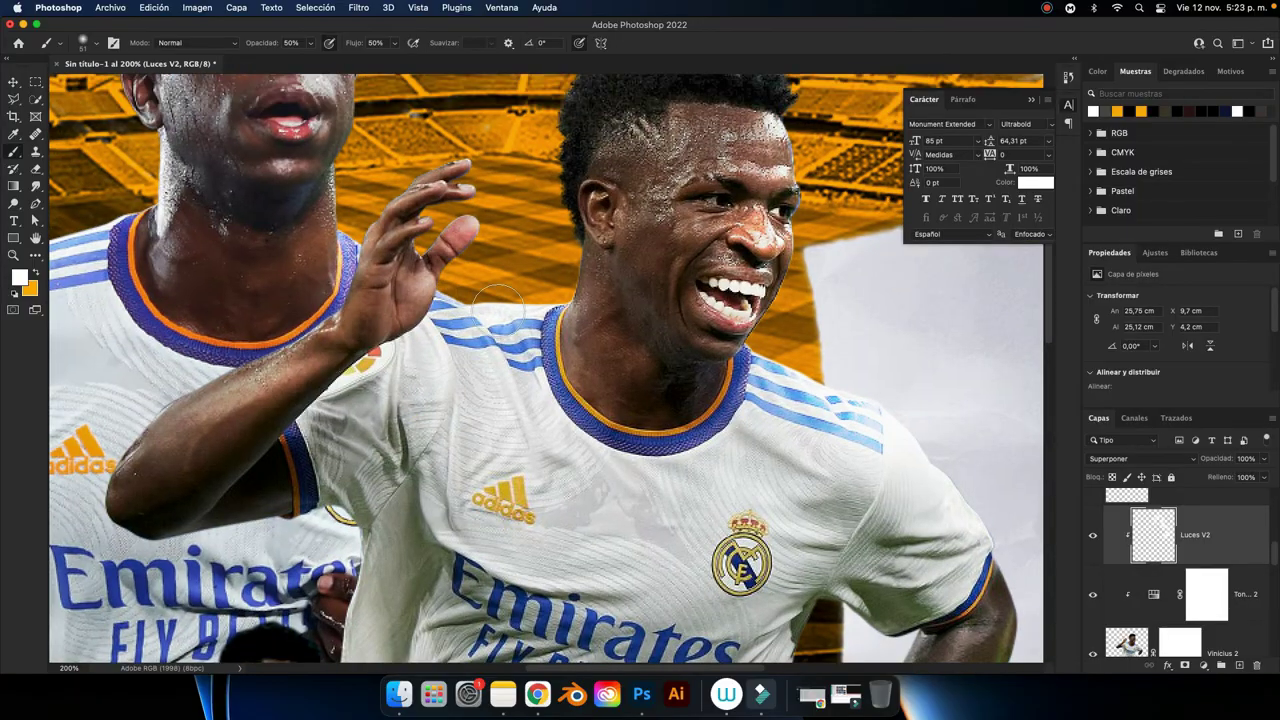
scroll(605, 197, down, 5)
scroll(605, 197, right, 5)
drag(810, 330, 690, 560)
key(ctrl+0)
Add a Luces V3 layer above Vinicius 3 and set it to Superponer blending.
key(v)
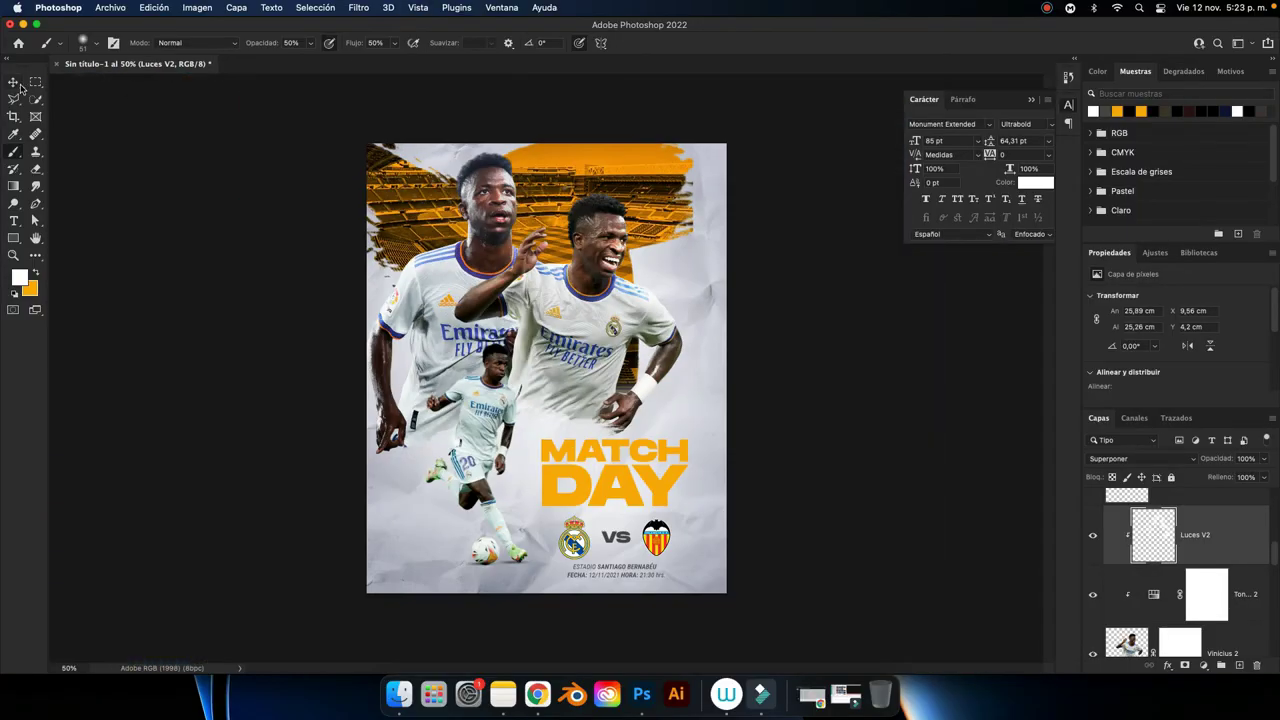
click(472, 494)
click(1233, 647)
scroll(1180, 580, down, 3)
click(1170, 556)
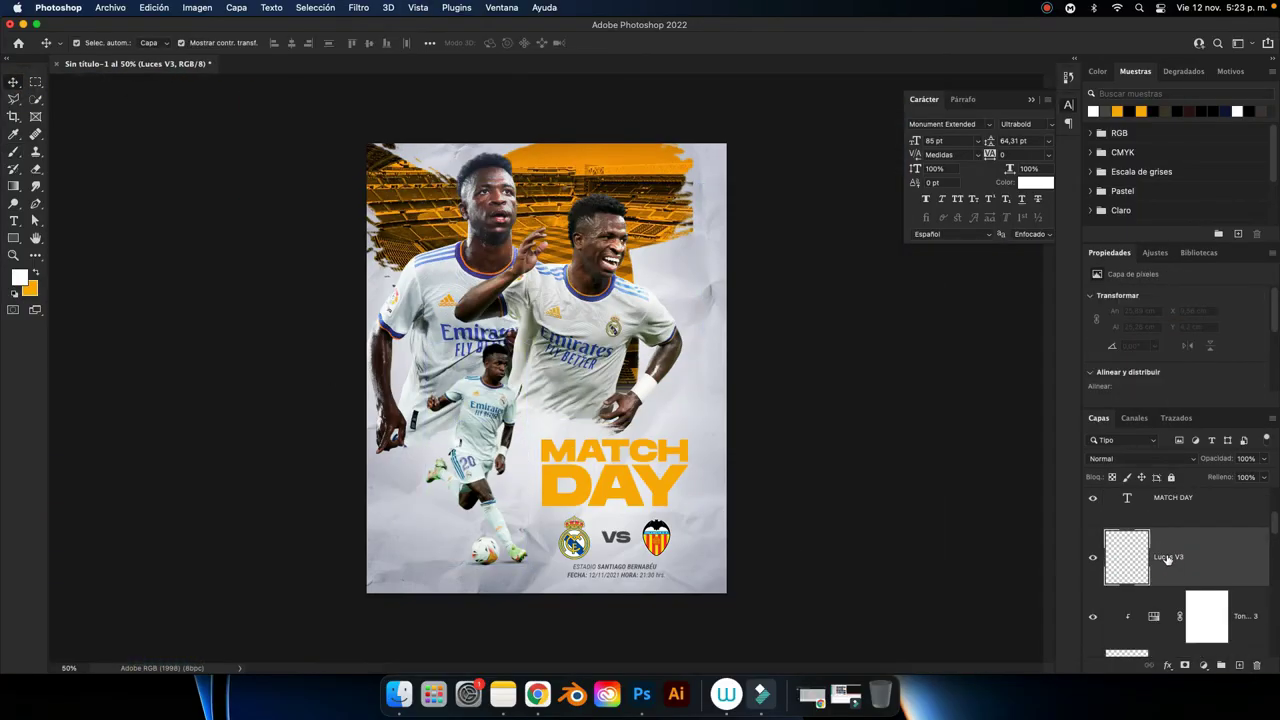
click(1140, 458)
click(1112, 632)
Brush highlights onto the small running player, then select the FECHA date text layer.
key(ctrl+plus)
key(ctrl+plus)
key(ctrl+plus)
key(b)
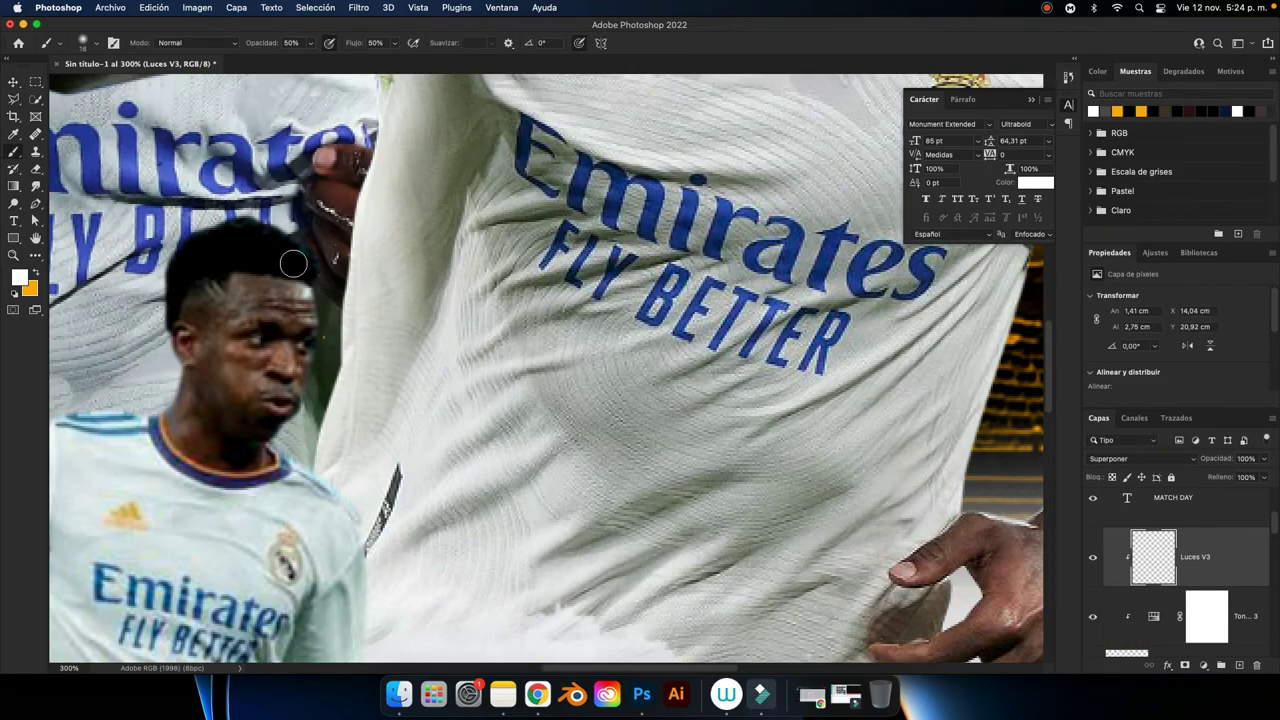
scroll(330, 380, left, 3)
scroll(586, 423, down, 3)
scroll(549, 549, down, 3)
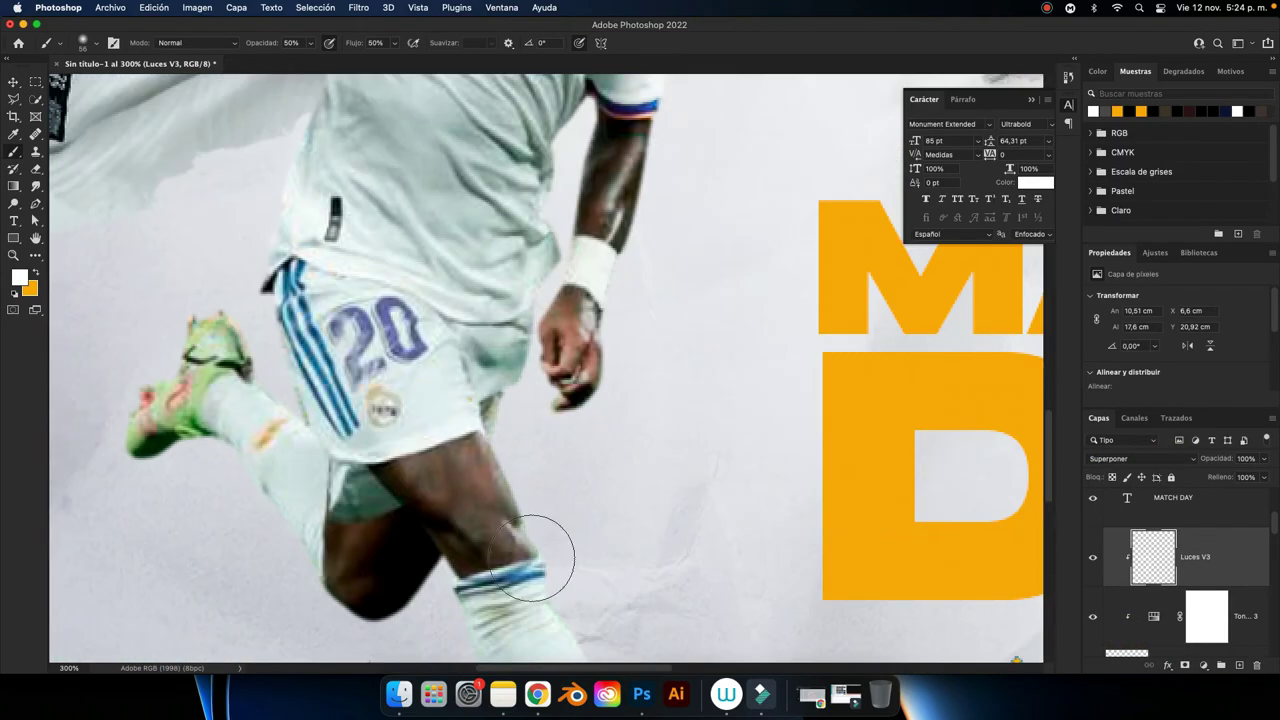
scroll(631, 411, down, 3)
scroll(631, 411, up, 5)
scroll(631, 411, up, 1)
key(ctrl+minus)
key(ctrl+minus)
key(ctrl+minus)
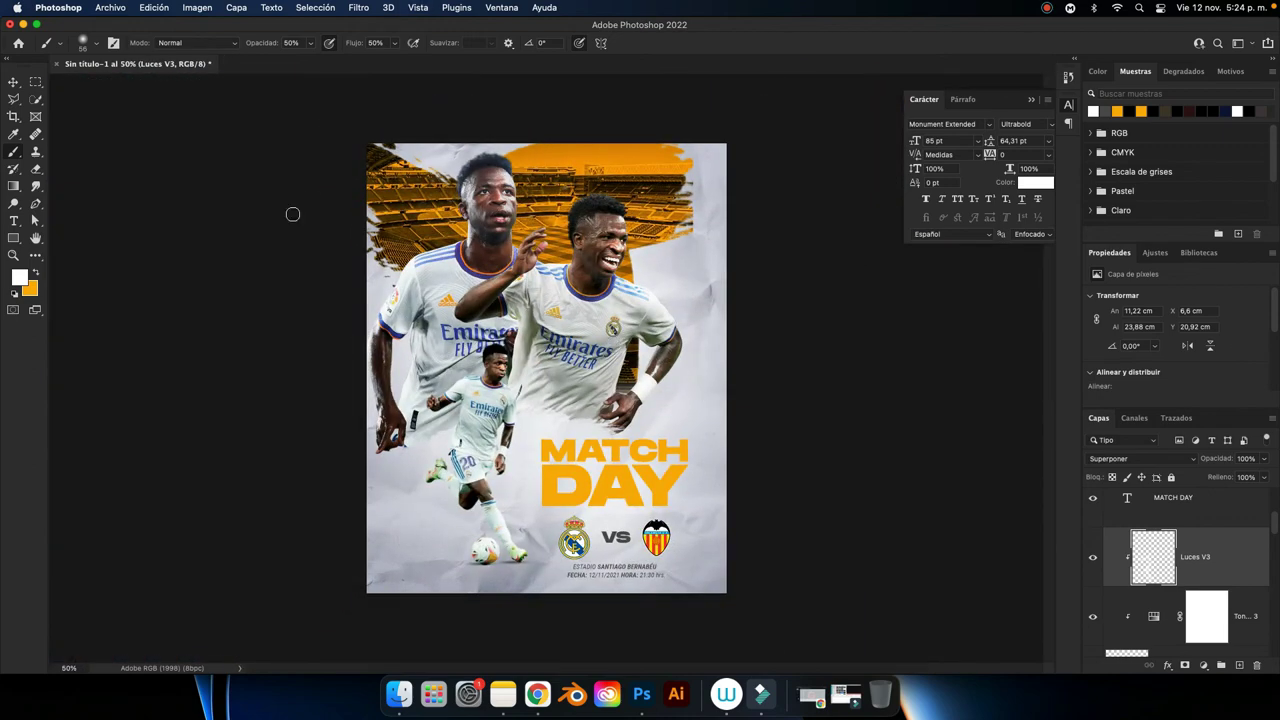
click(10, 84)
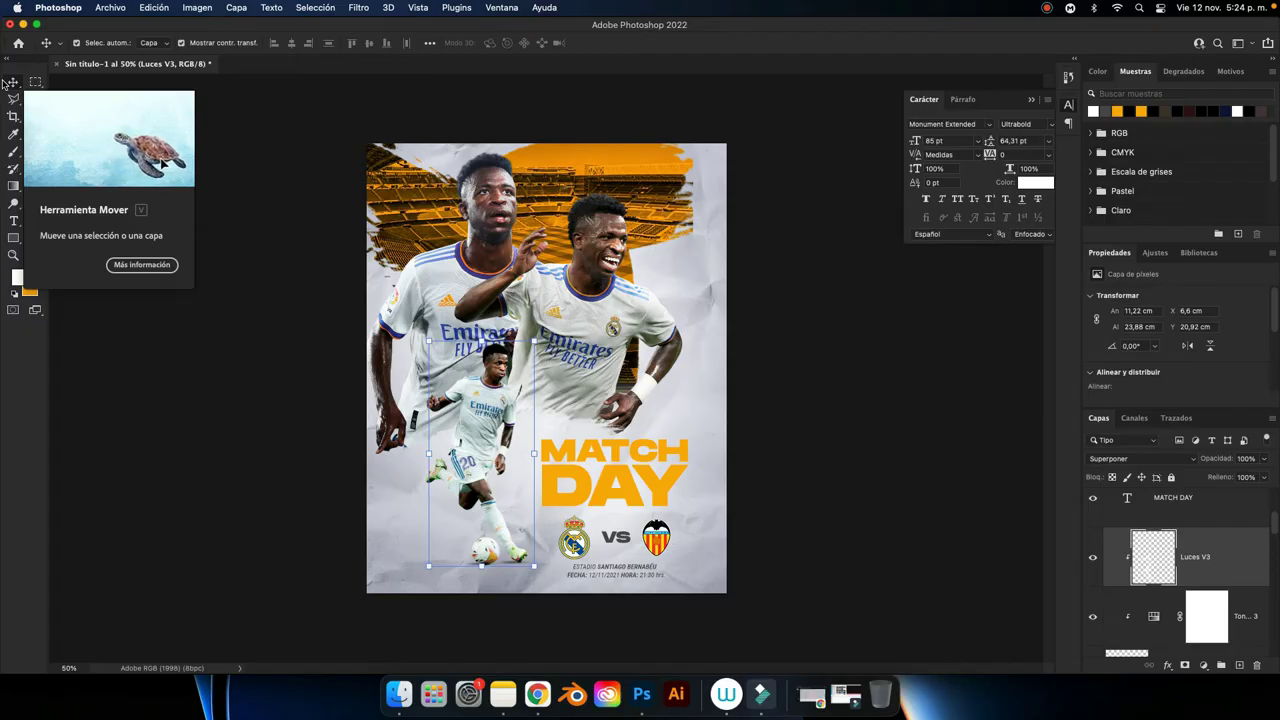
key(XF86MonBrightnessUp)
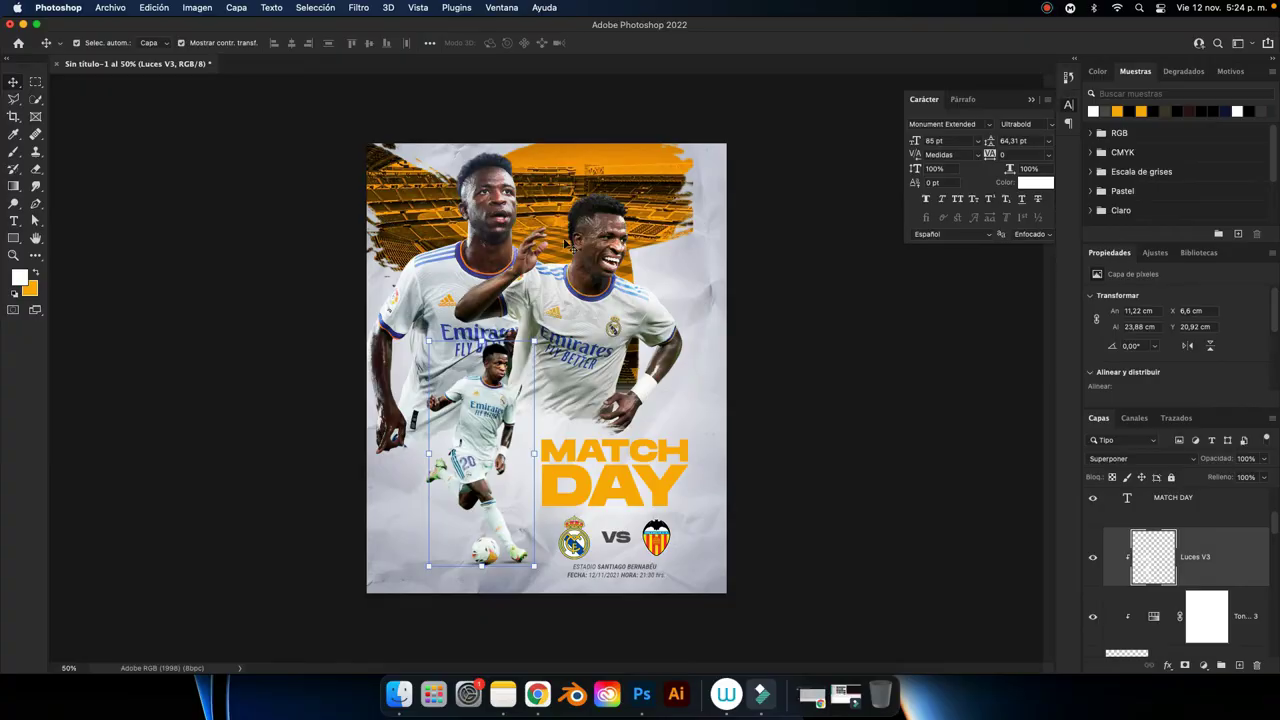
scroll(1197, 565, up, 3)
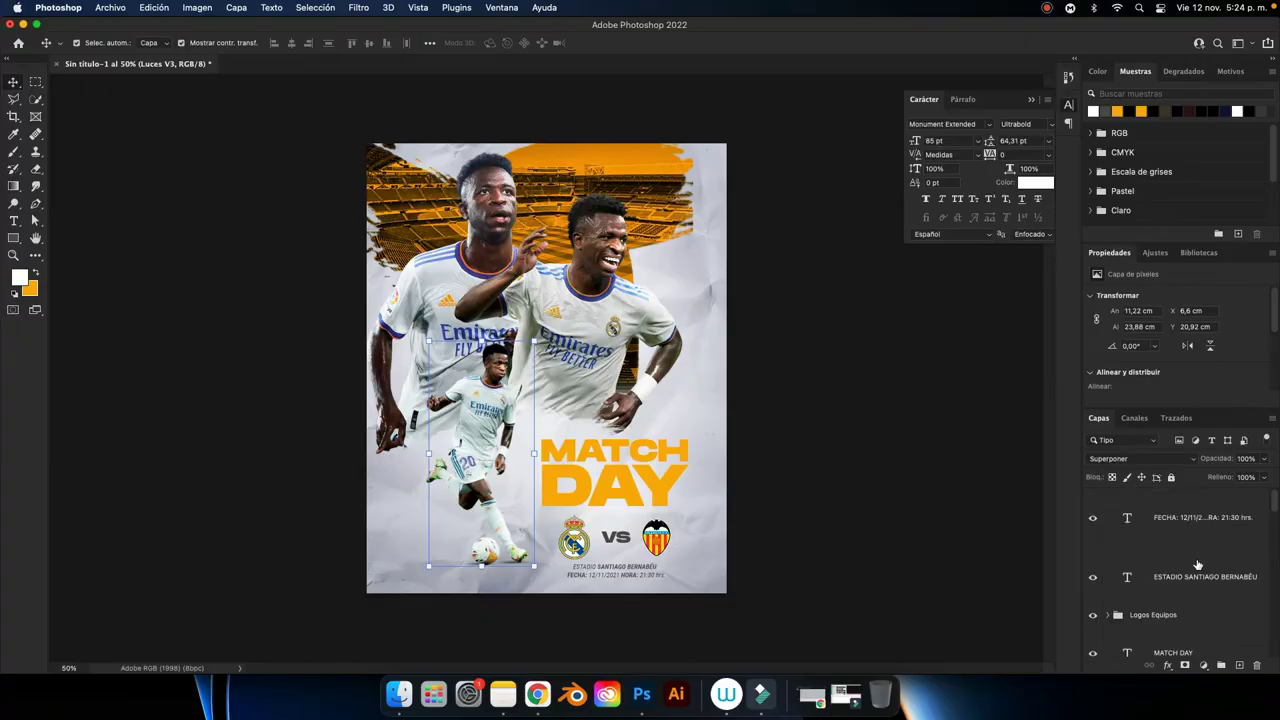
click(1203, 528)
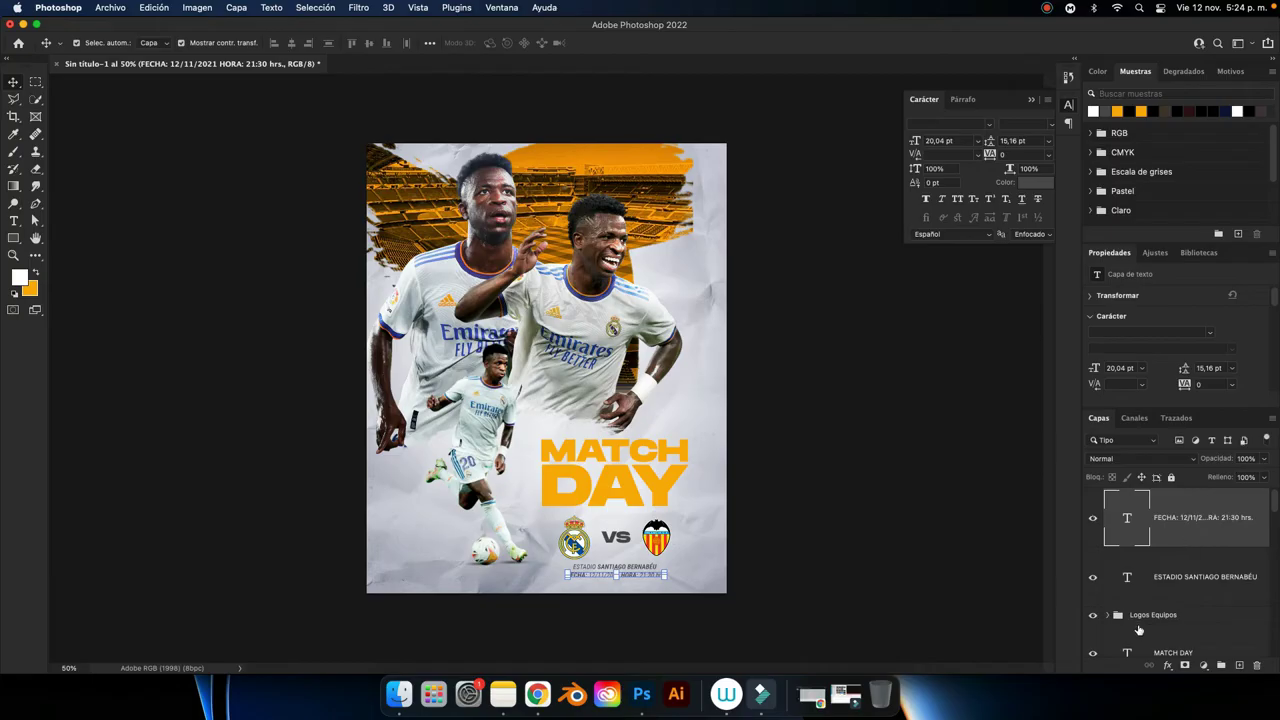
Group the layers from MATCH DAY through FECHA and name the group Información.
scroll(1138, 630, down, 2)
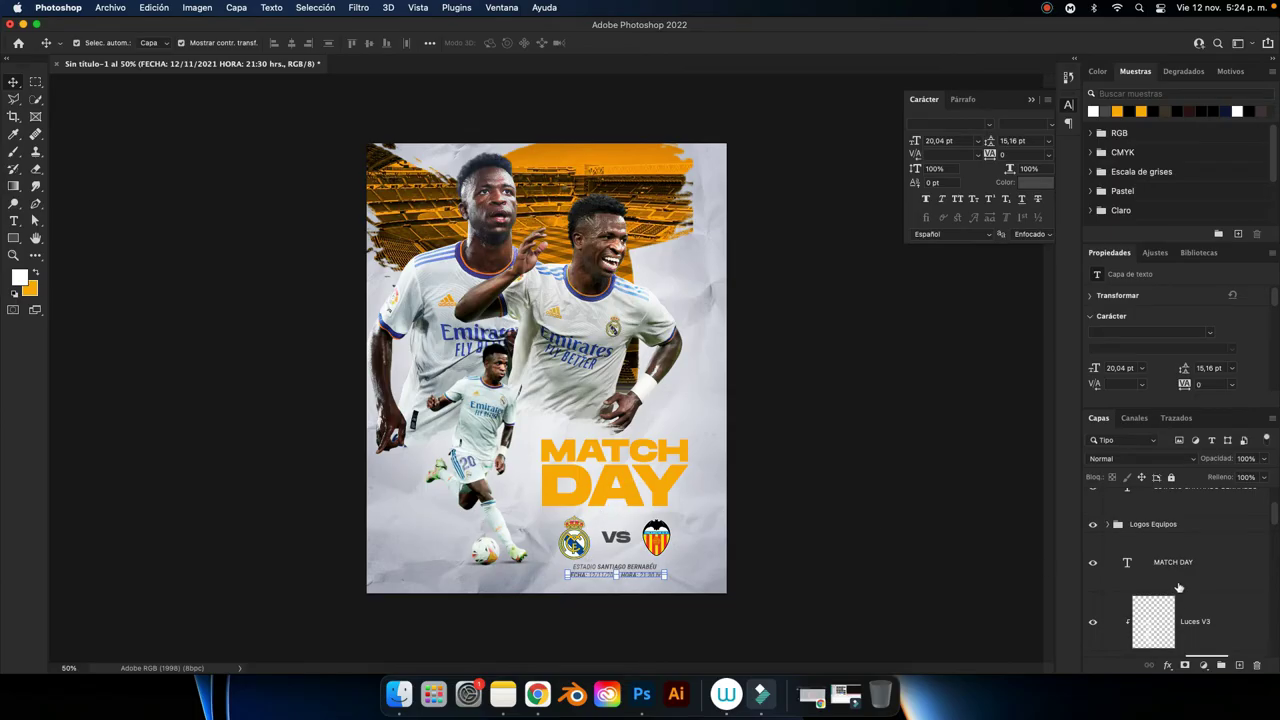
scroll(1172, 583, down, 1)
scroll(1180, 578, down, 2)
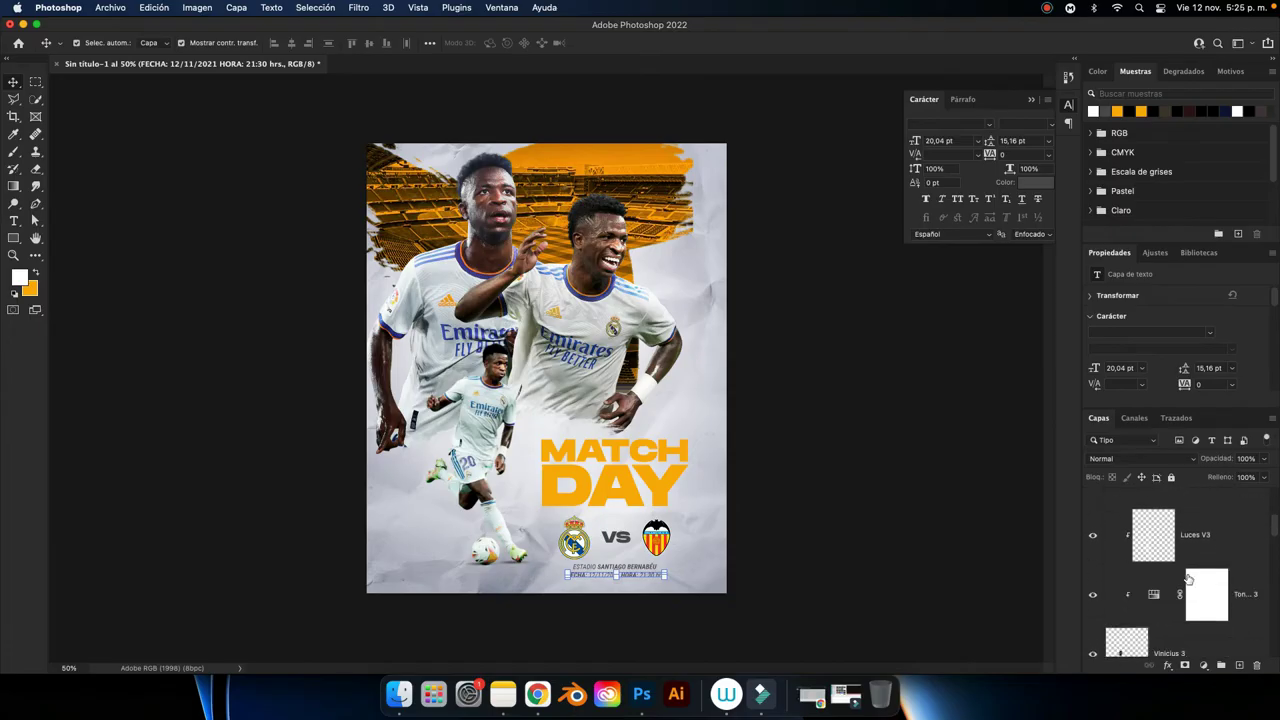
scroll(1188, 575, down, 2)
click(1186, 577)
scroll(1183, 579, up, 2)
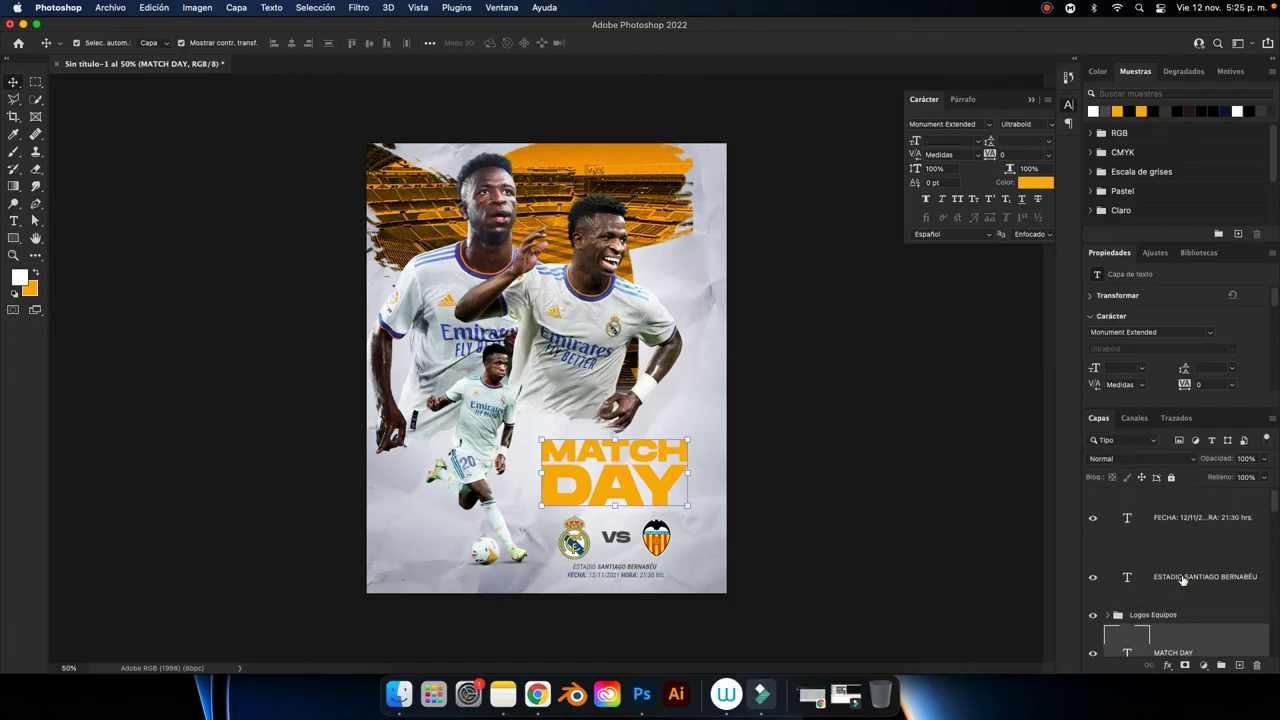
shift+click(1197, 524)
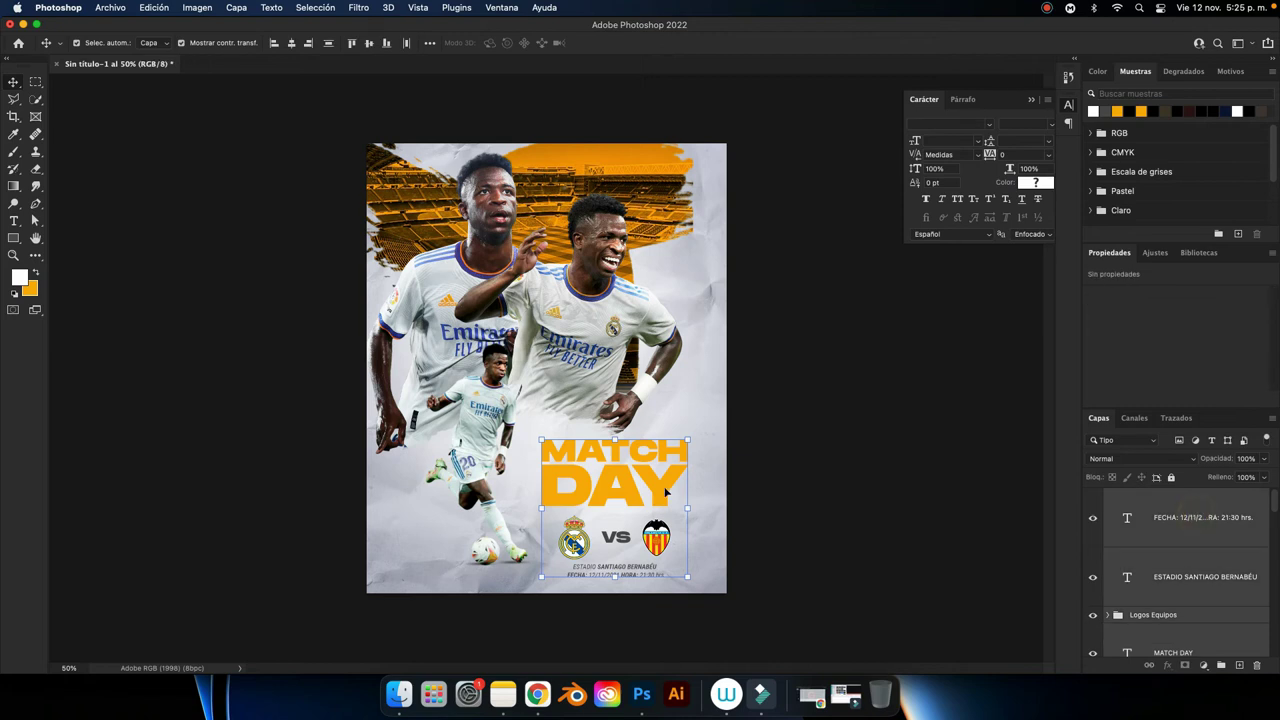
click(1221, 665)
double_click(1152, 497)
key(BackSpace)
text(Información)
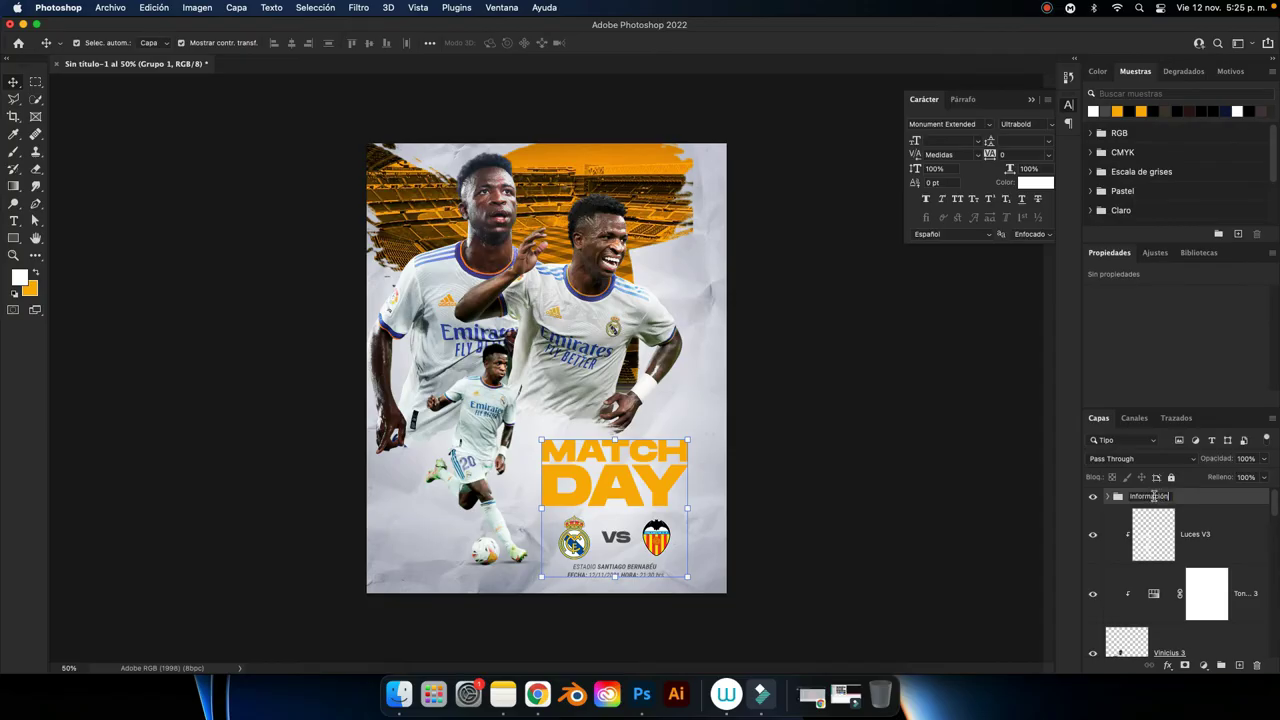
key(Return)
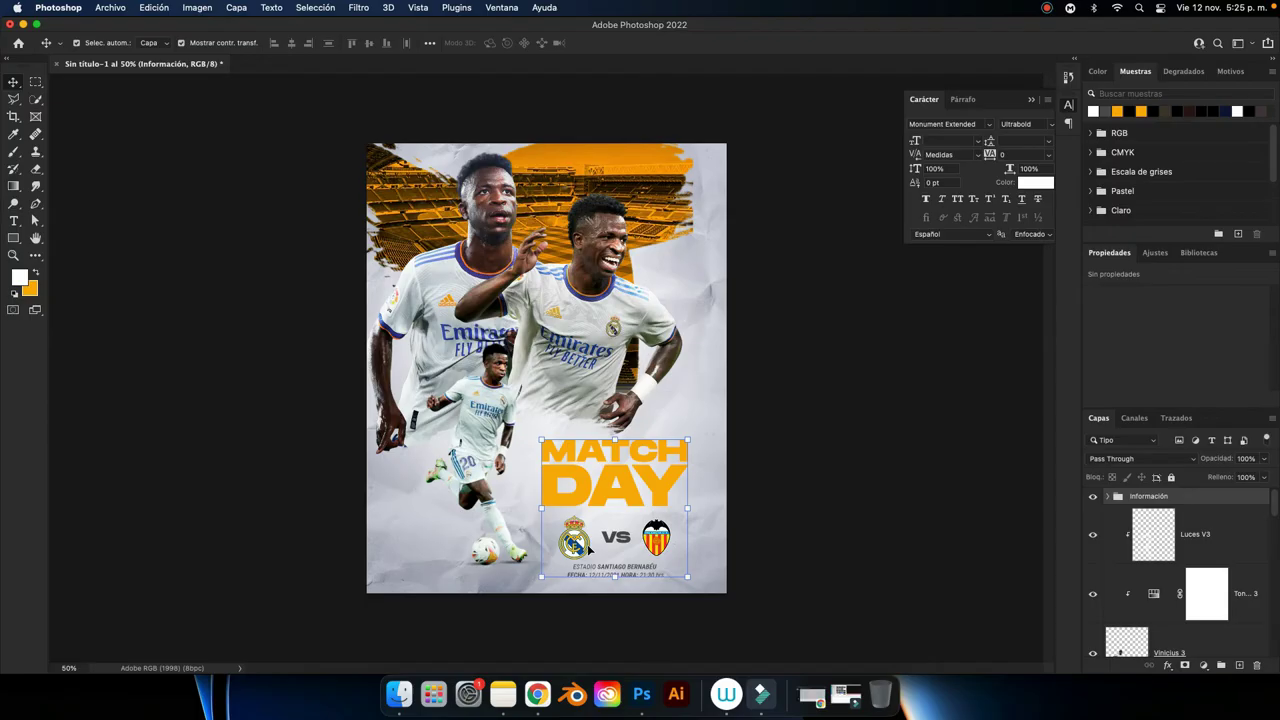
Select the Luces V3 layer and scroll down the Layers panel.
click(1200, 544)
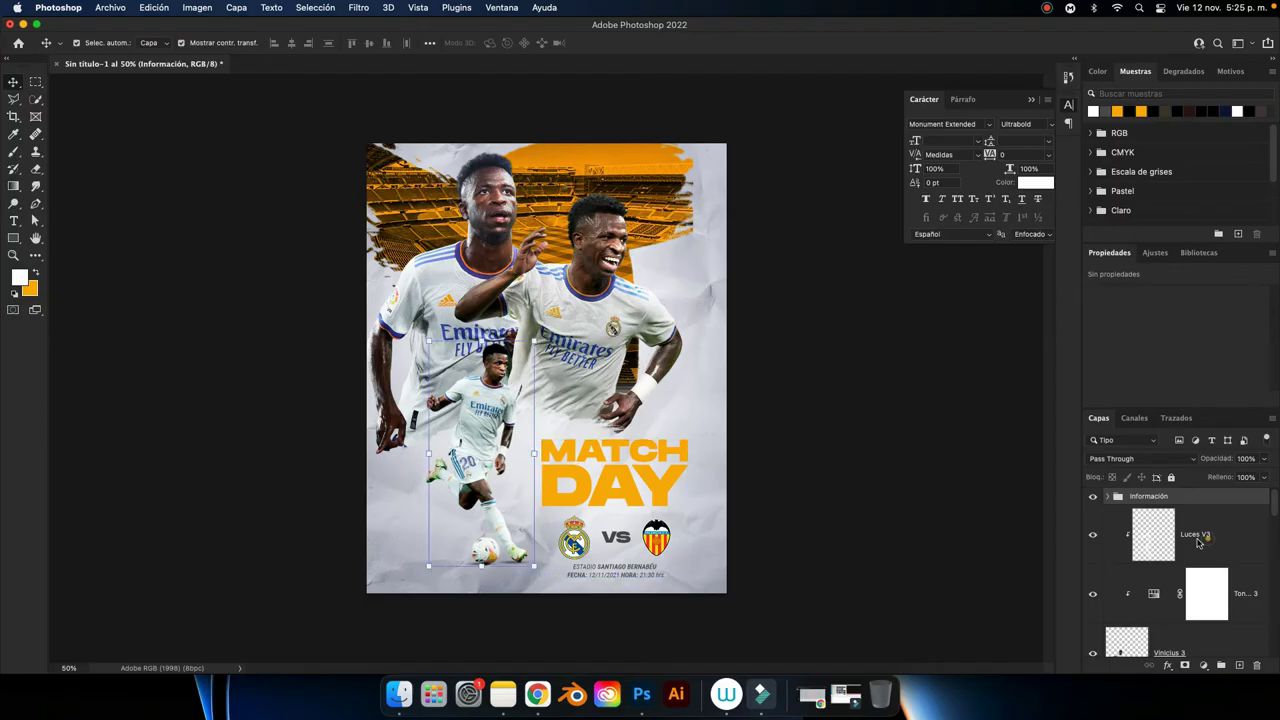
scroll(1198, 545, down, 2)
scroll(1198, 545, down, 3)
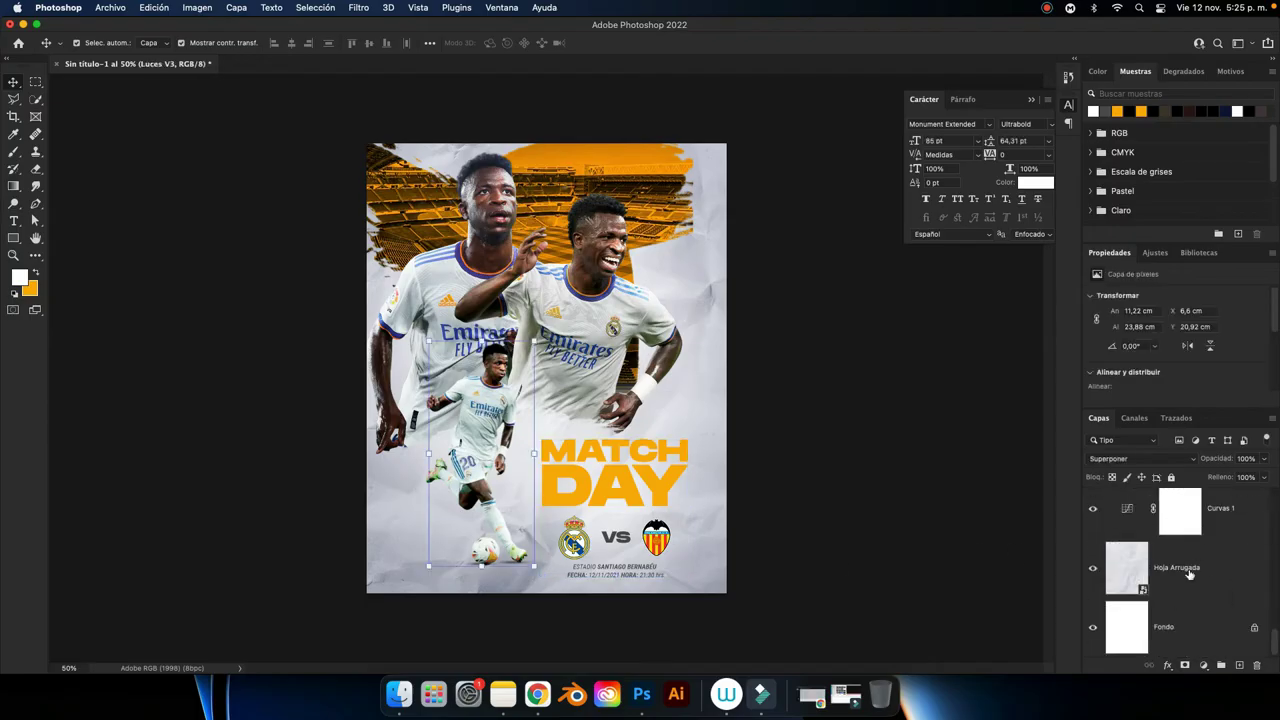
Group the artwork layers down to Hoja Arrugada as a group named Original.
click(1189, 573)
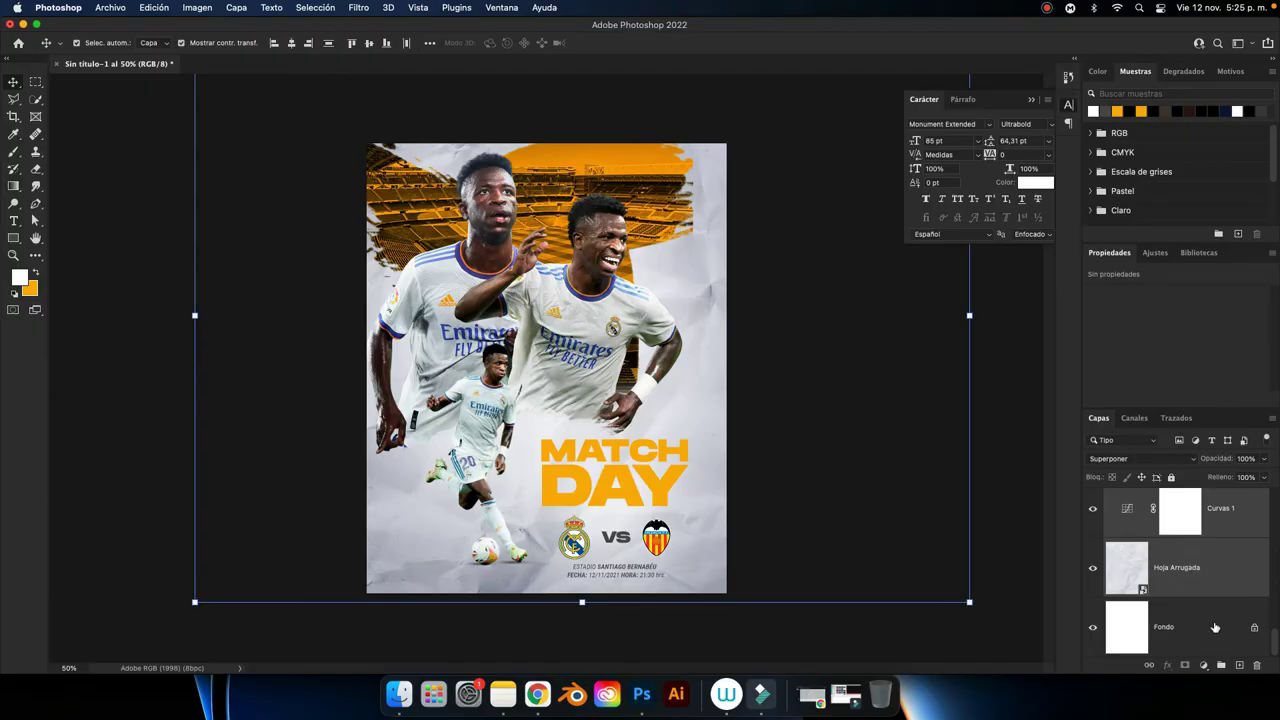
click(1221, 666)
double_click(1143, 513)
text(Original)
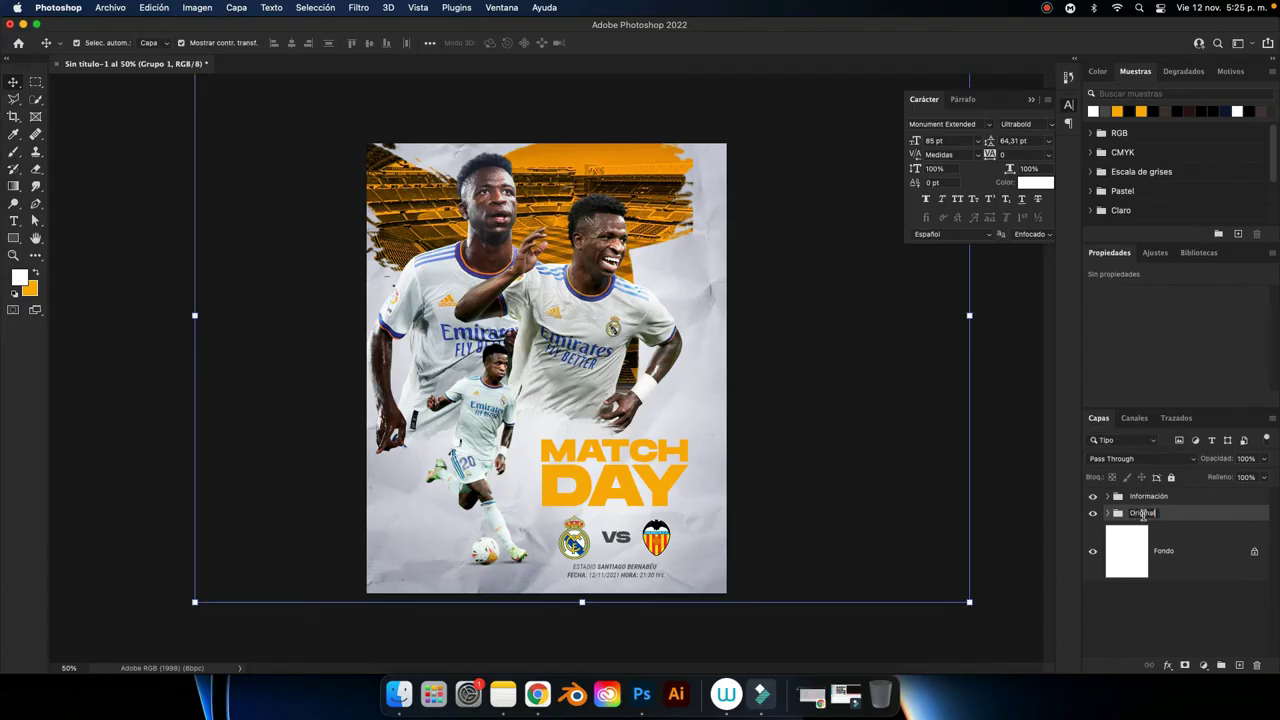
key(Return)
Duplicate the Original group, hide the original and name the copy Camera Raw.
key(super+j)
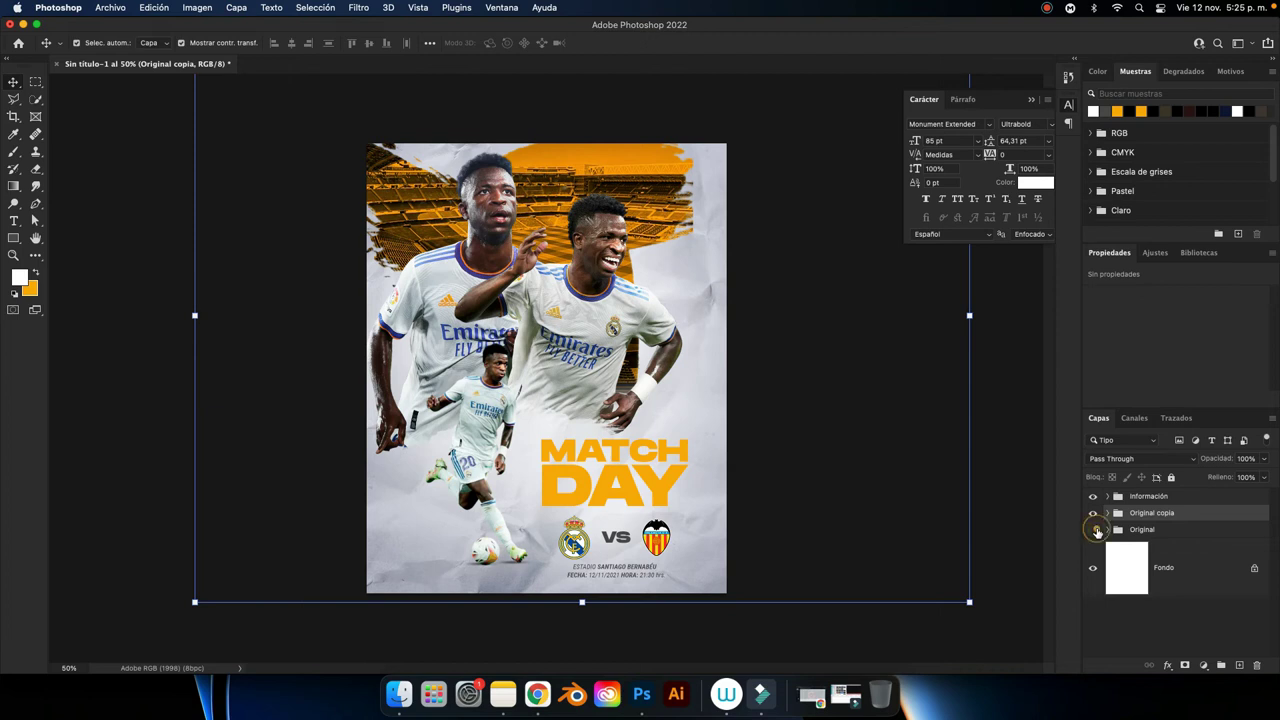
click(1094, 530)
double_click(1152, 513)
key(BackSpace)
text(Camera Raw)
key(Return)
Convert the Camera Raw group to a smart object and apply the Camera Raw filter.
right_click(1168, 513)
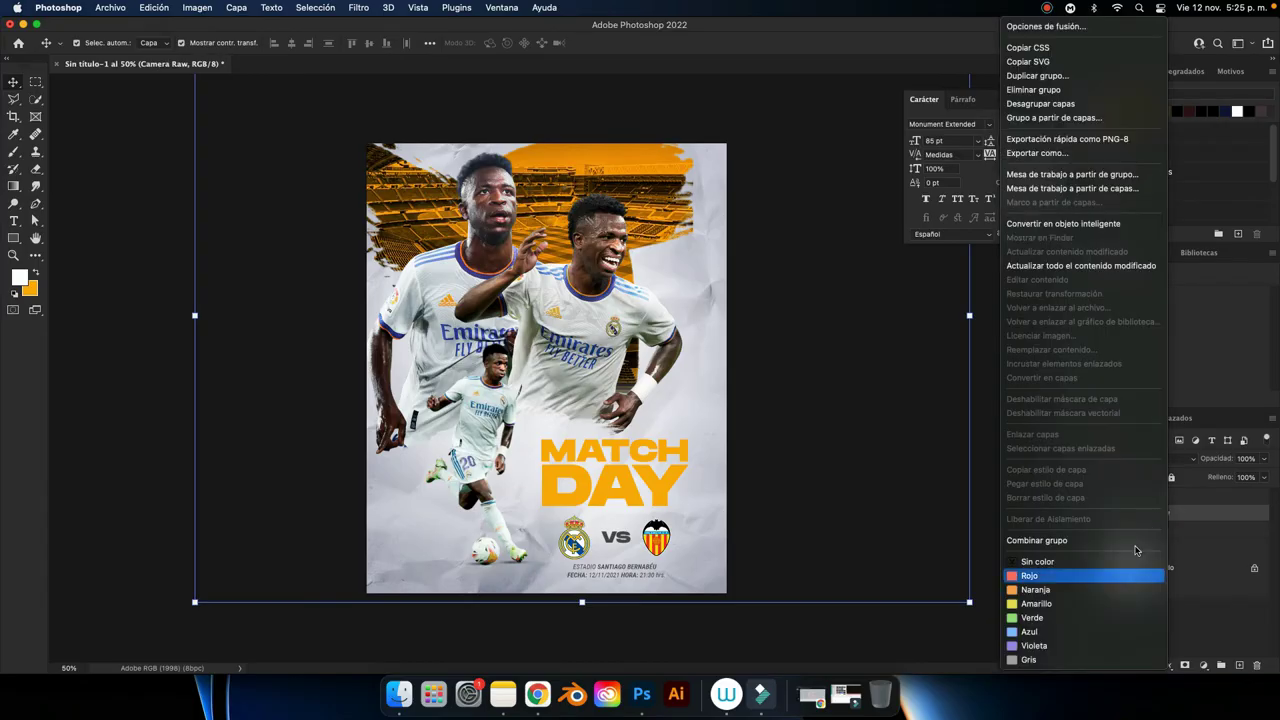
click(1068, 223)
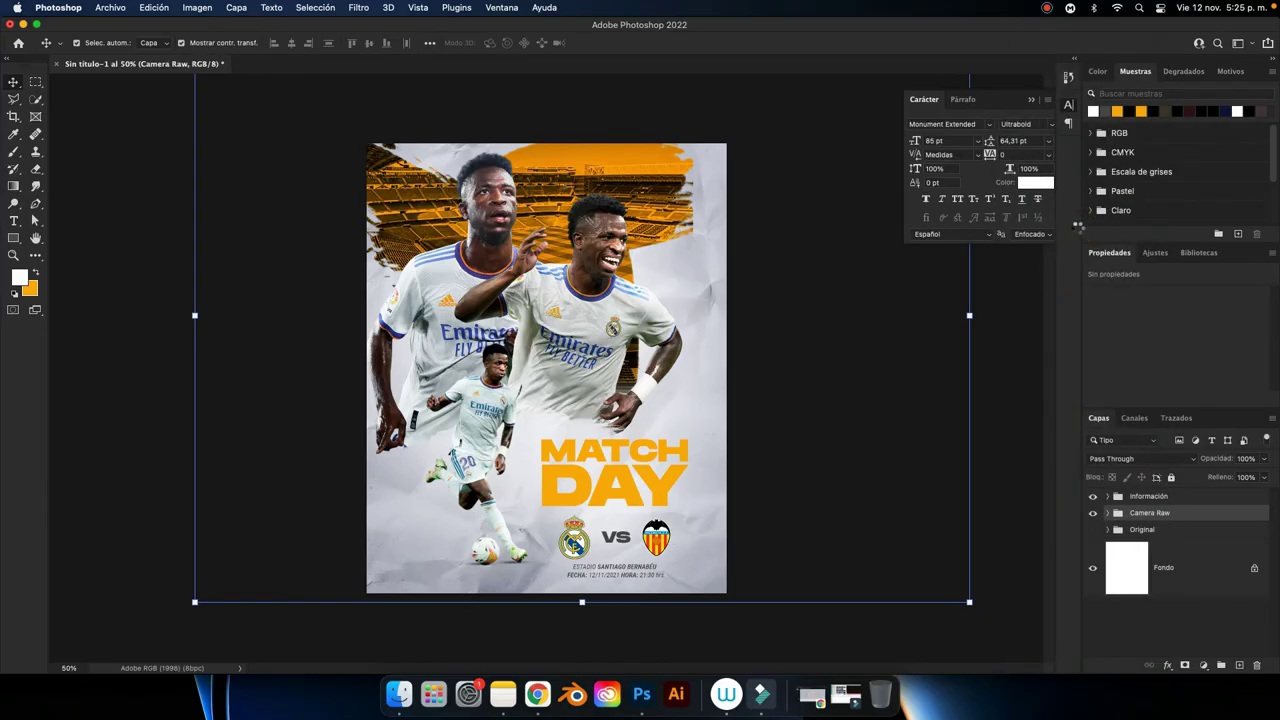
click(992, 458)
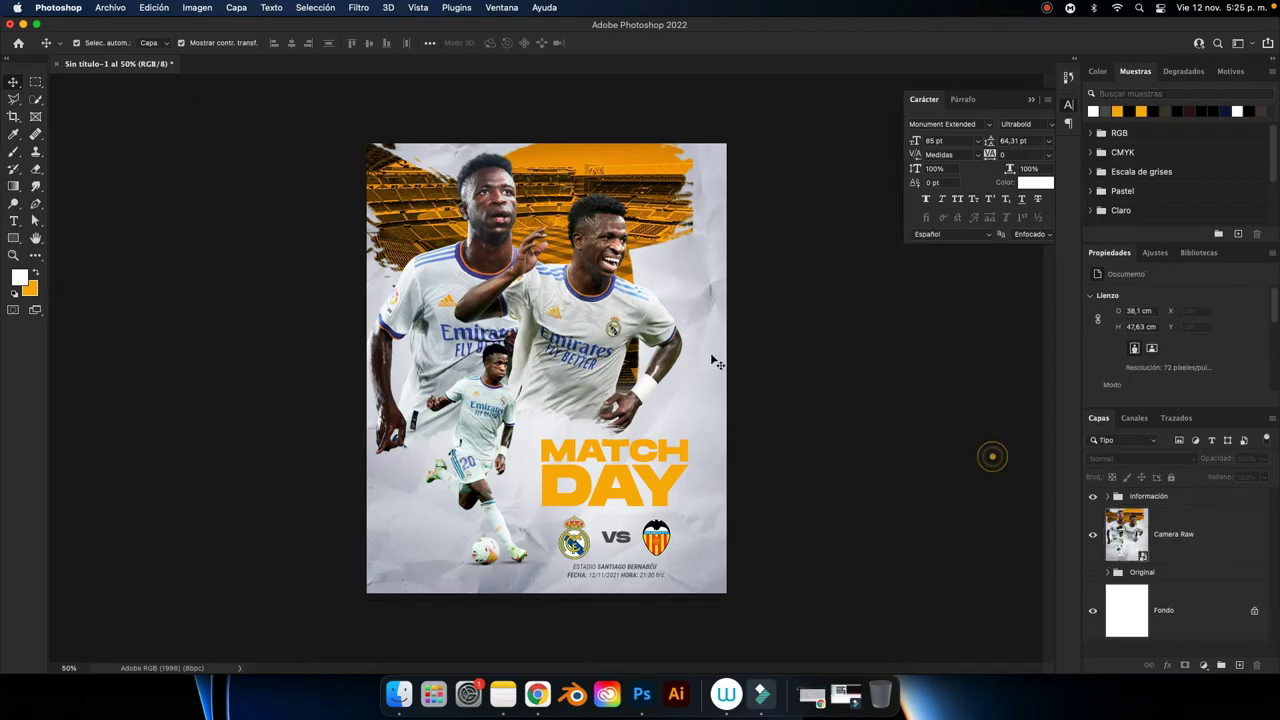
click(108, 7)
key(Right)
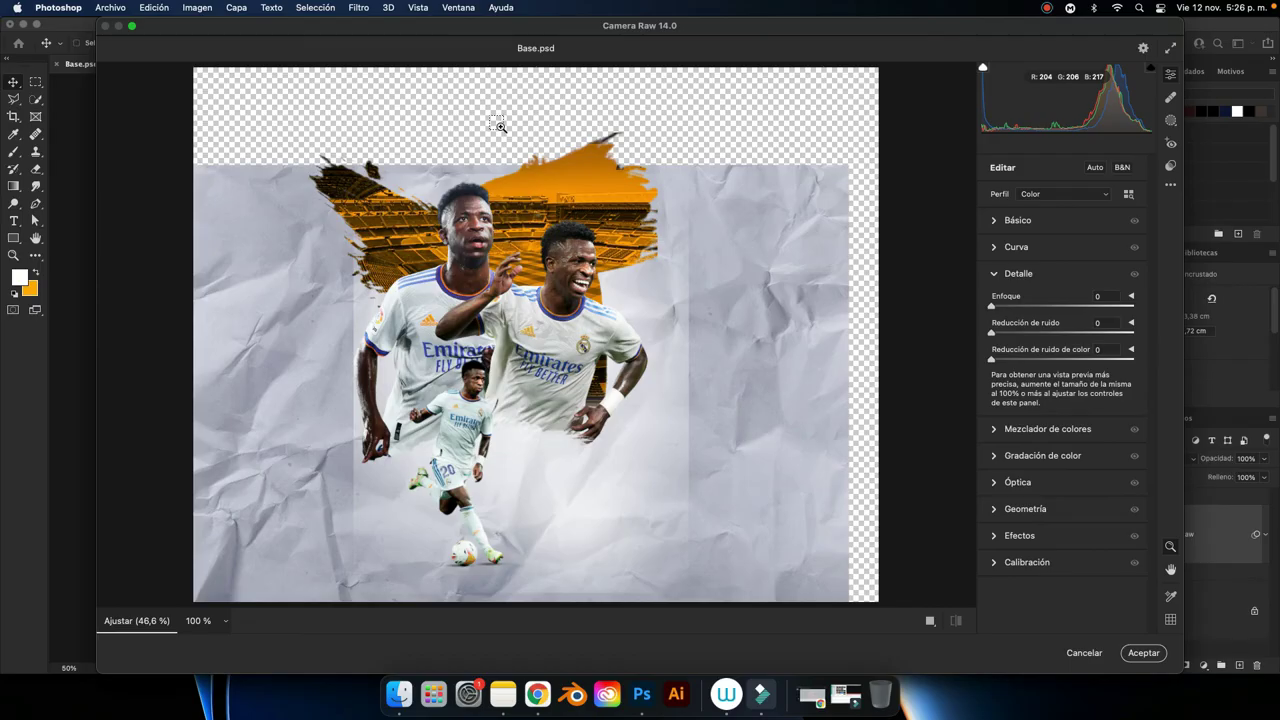
Warm the temperature to +10, add a slight magenta tint and raise contrast to +37.
click(497, 124)
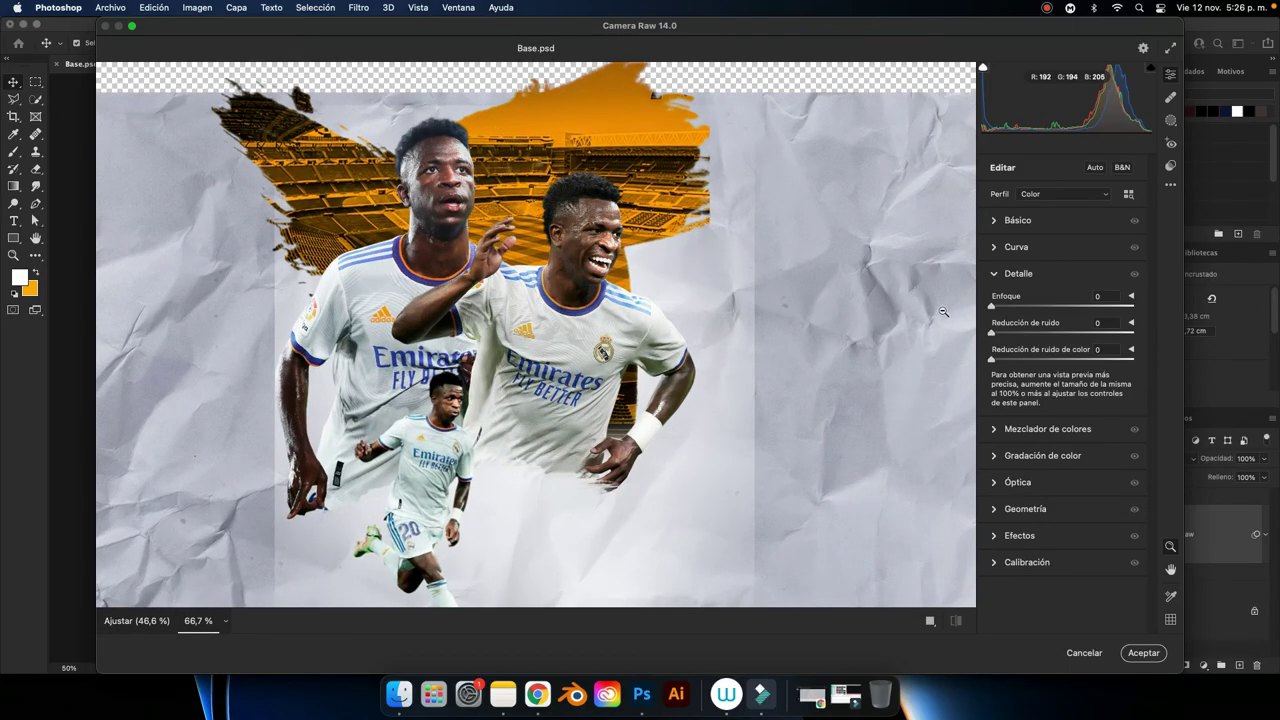
click(996, 222)
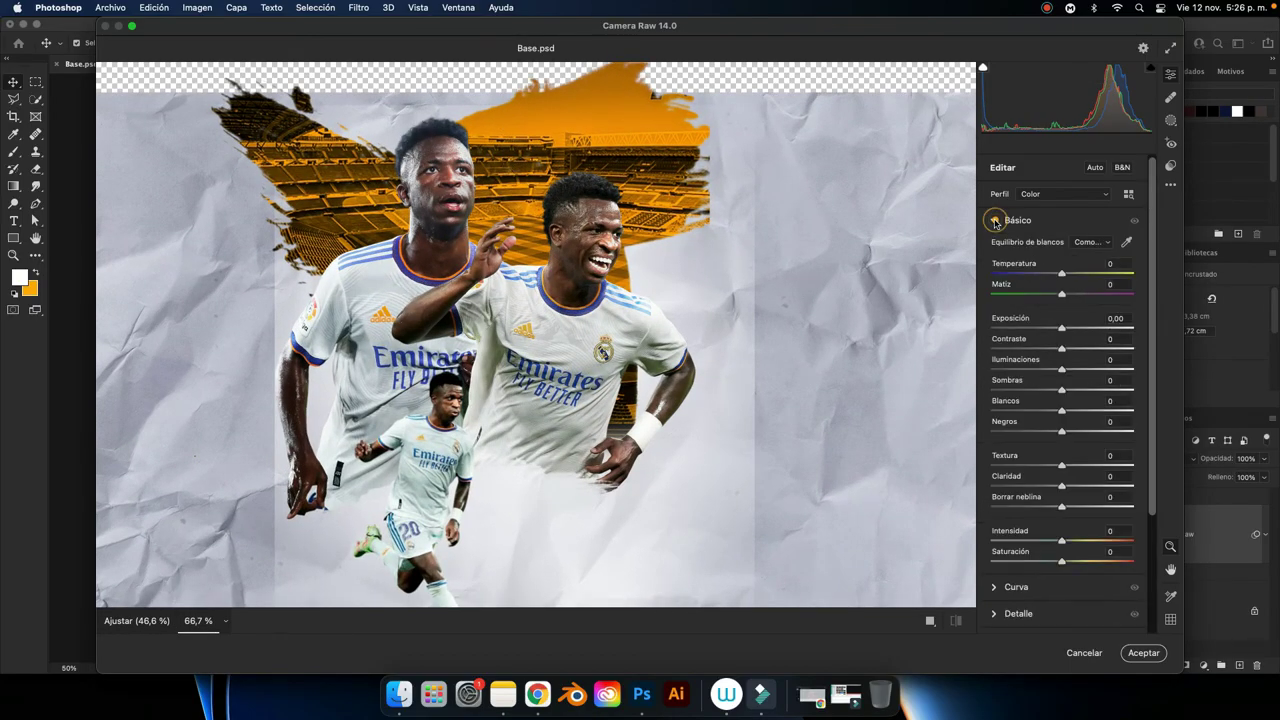
click(1068, 274)
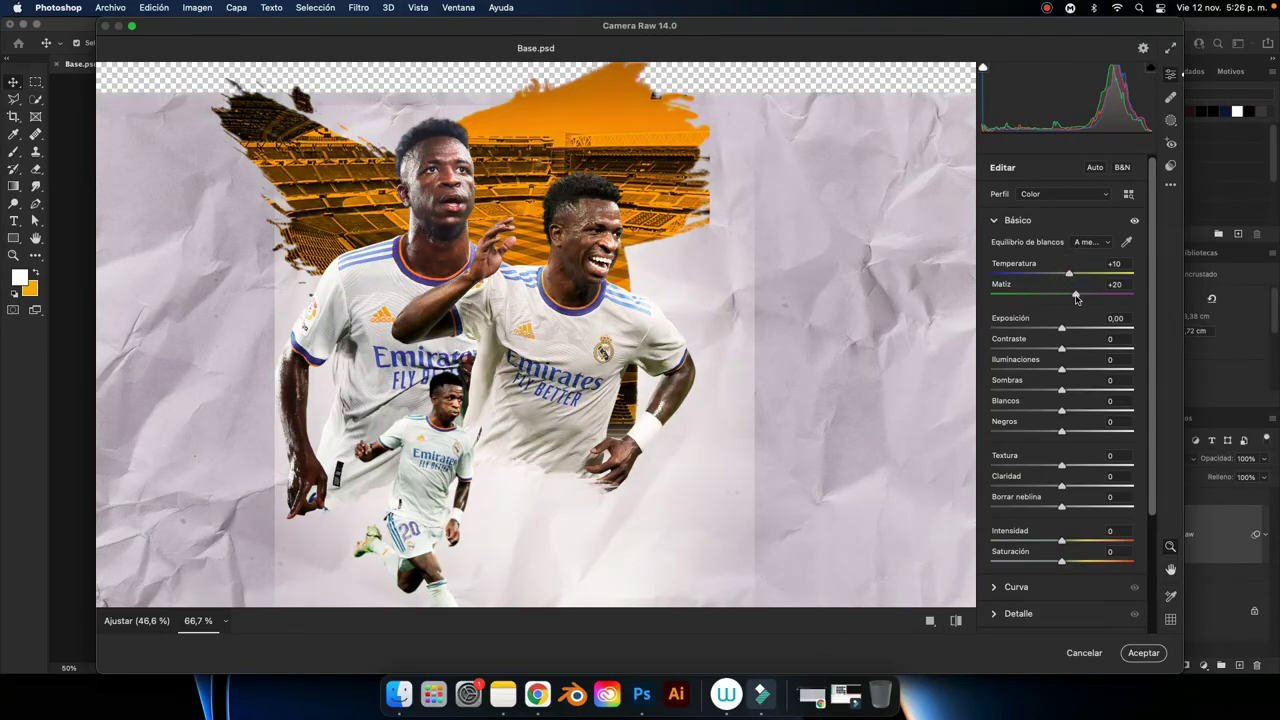
drag(1075, 296, 1069, 297)
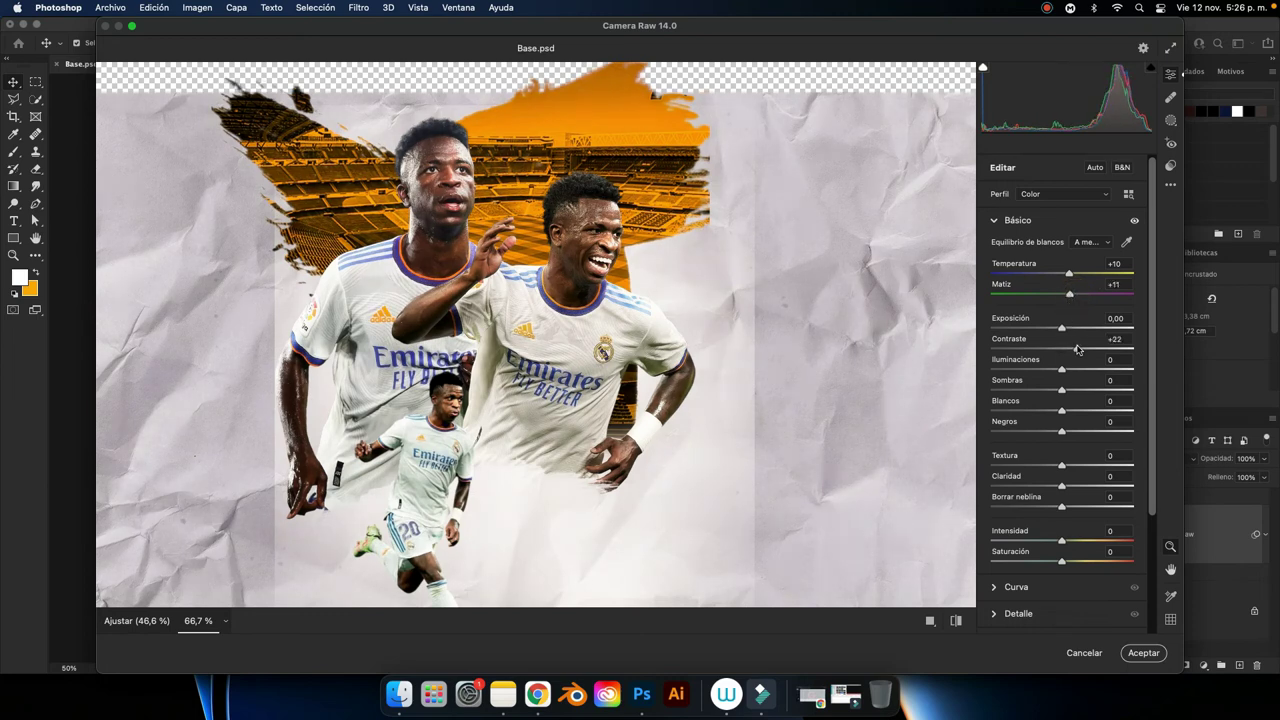
mouse_move(1071, 347)
mouse_down()
mouse_move(1087, 347)
mouse_move(1064, 328)
mouse_up()
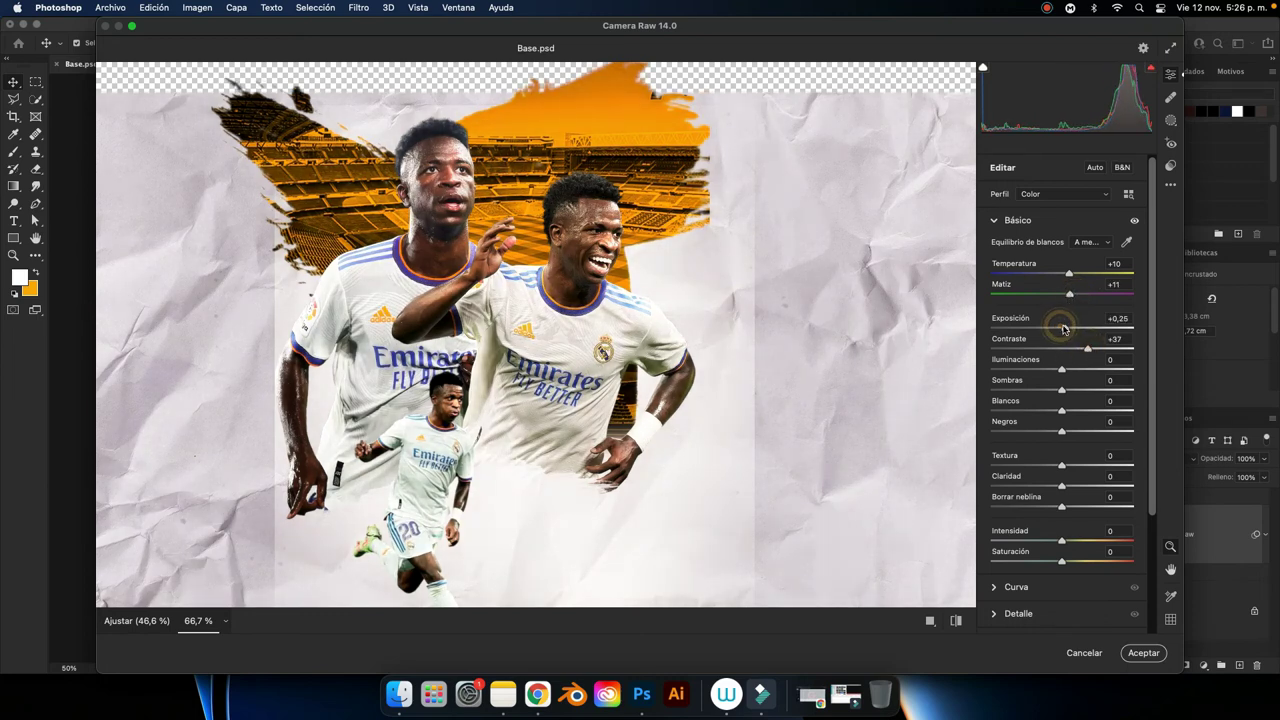
Lower highlights to -23 and shadows to -7, and raise whites to +13.
drag(1064, 372, 1048, 370)
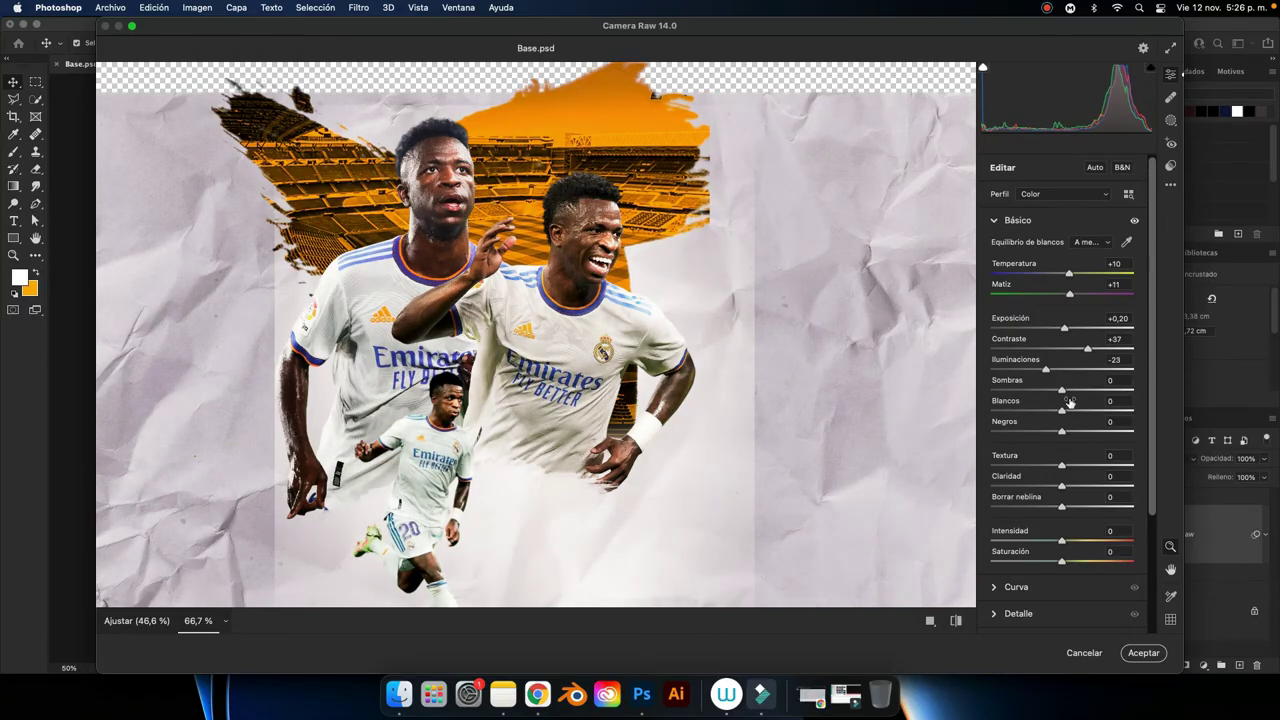
drag(1061, 391, 1057, 391)
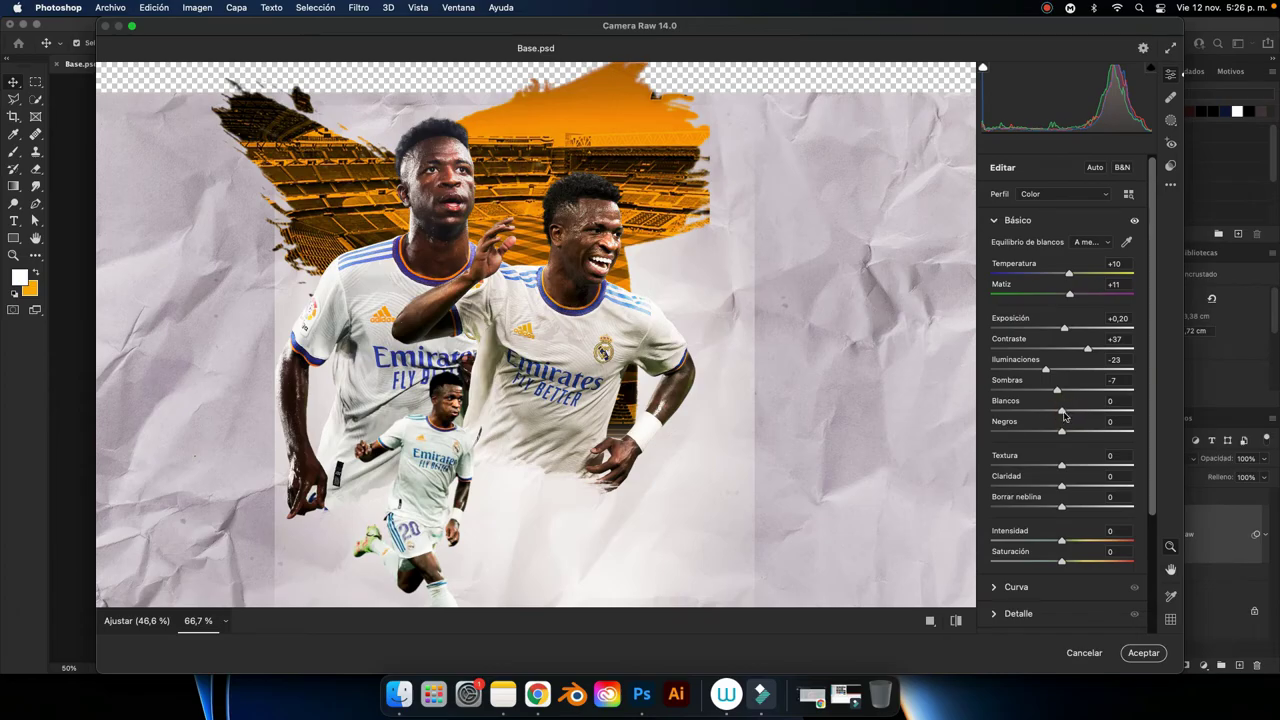
drag(1062, 411, 1058, 433)
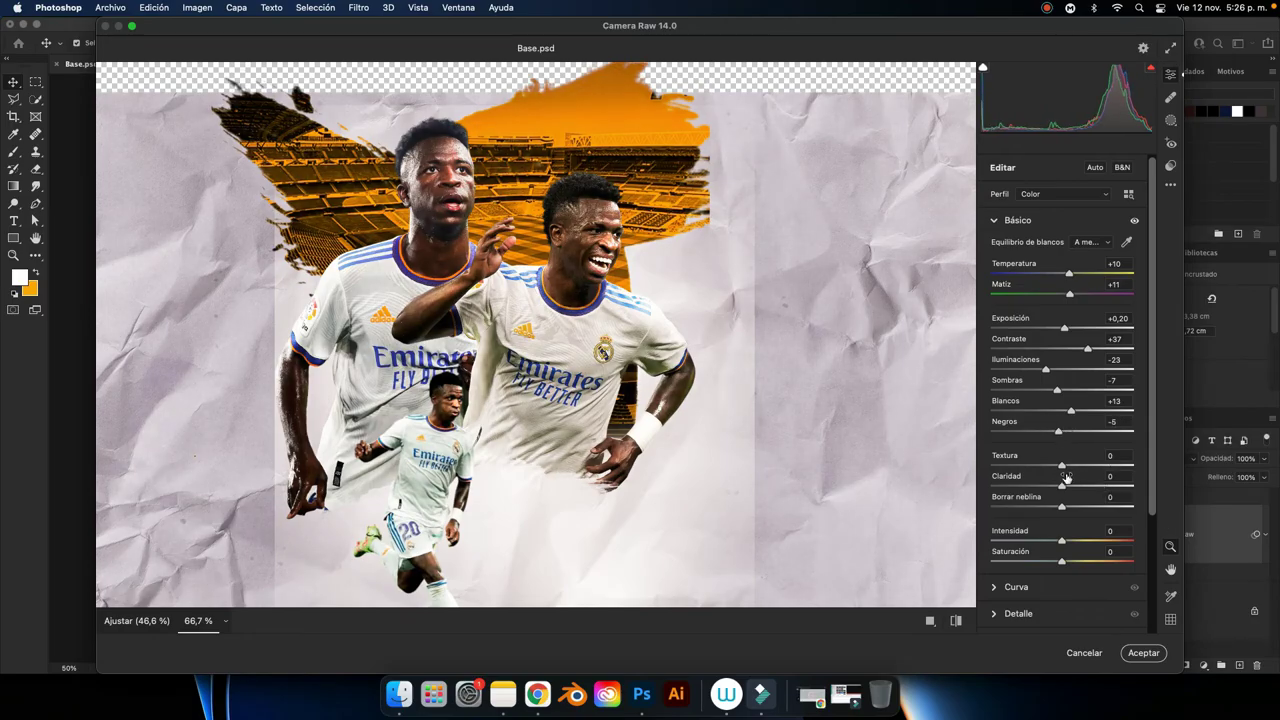
Set clarity to +20, texture to -6 and vibrance to +4.
drag(1062, 487, 1076, 487)
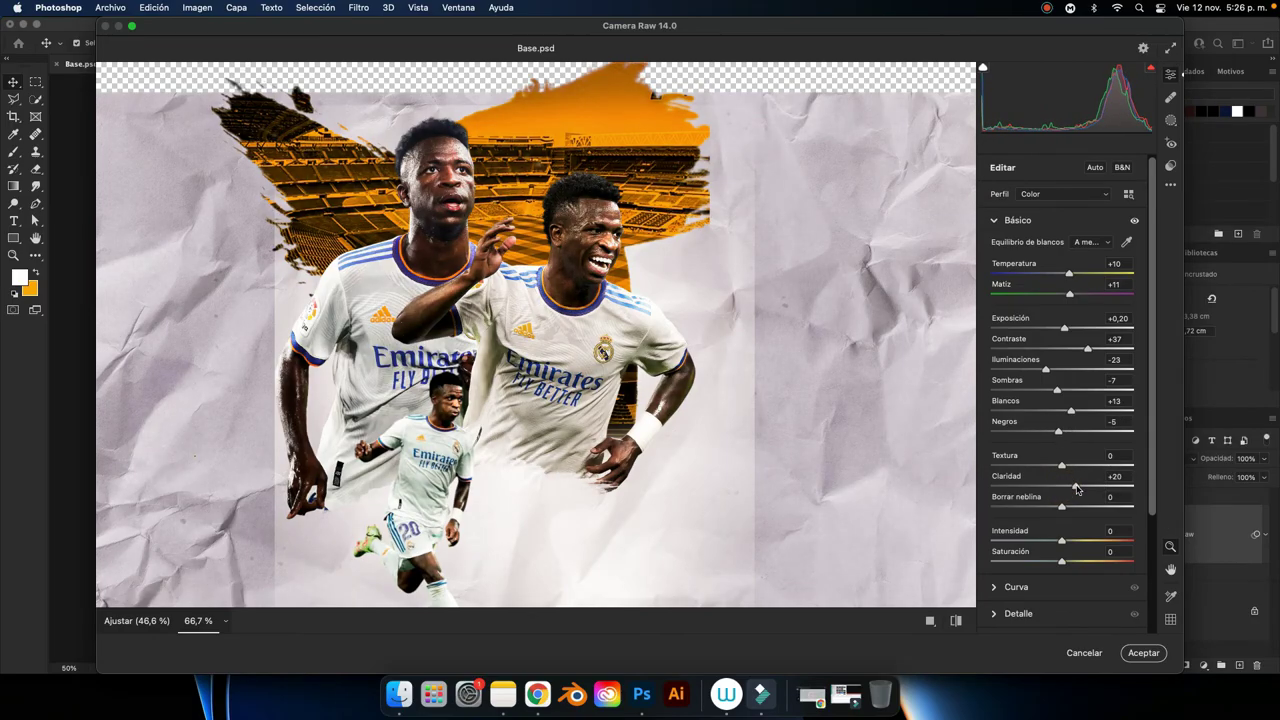
scroll(1076, 485, down, 1)
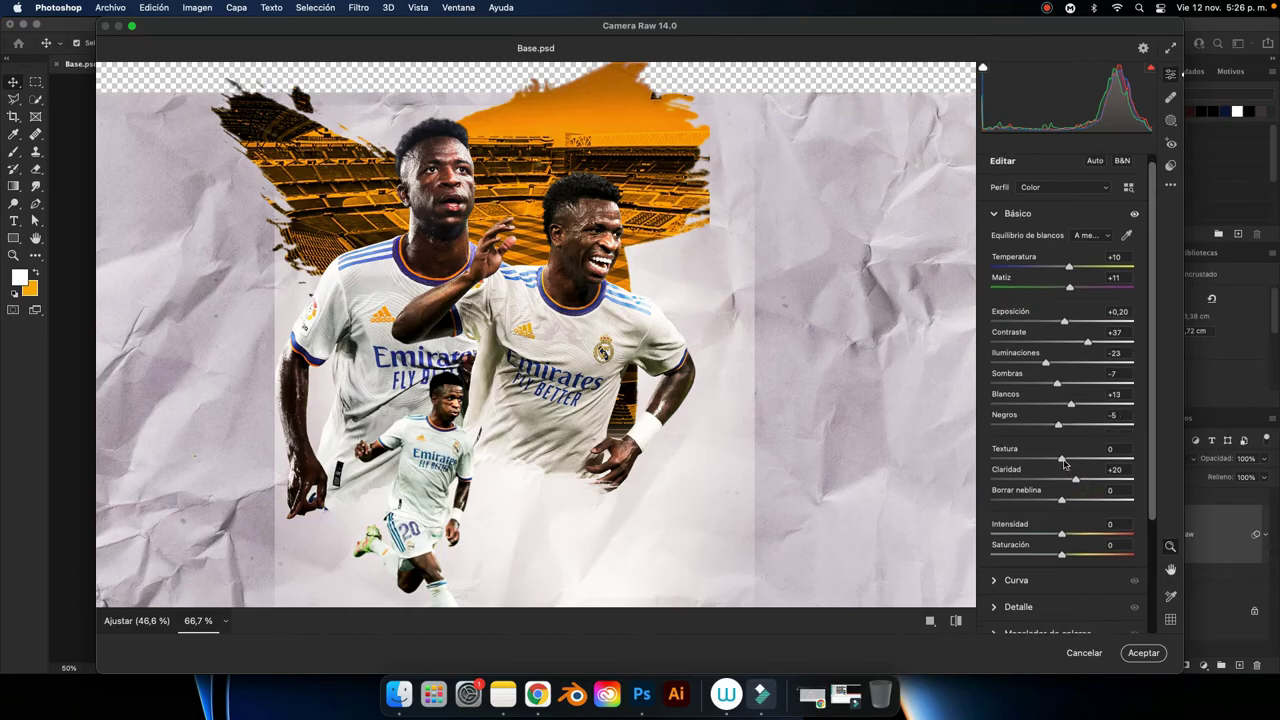
mouse_move(1063, 459)
mouse_down()
mouse_move(1077, 462)
mouse_move(1058, 460)
mouse_up()
scroll(1047, 485, down, 1)
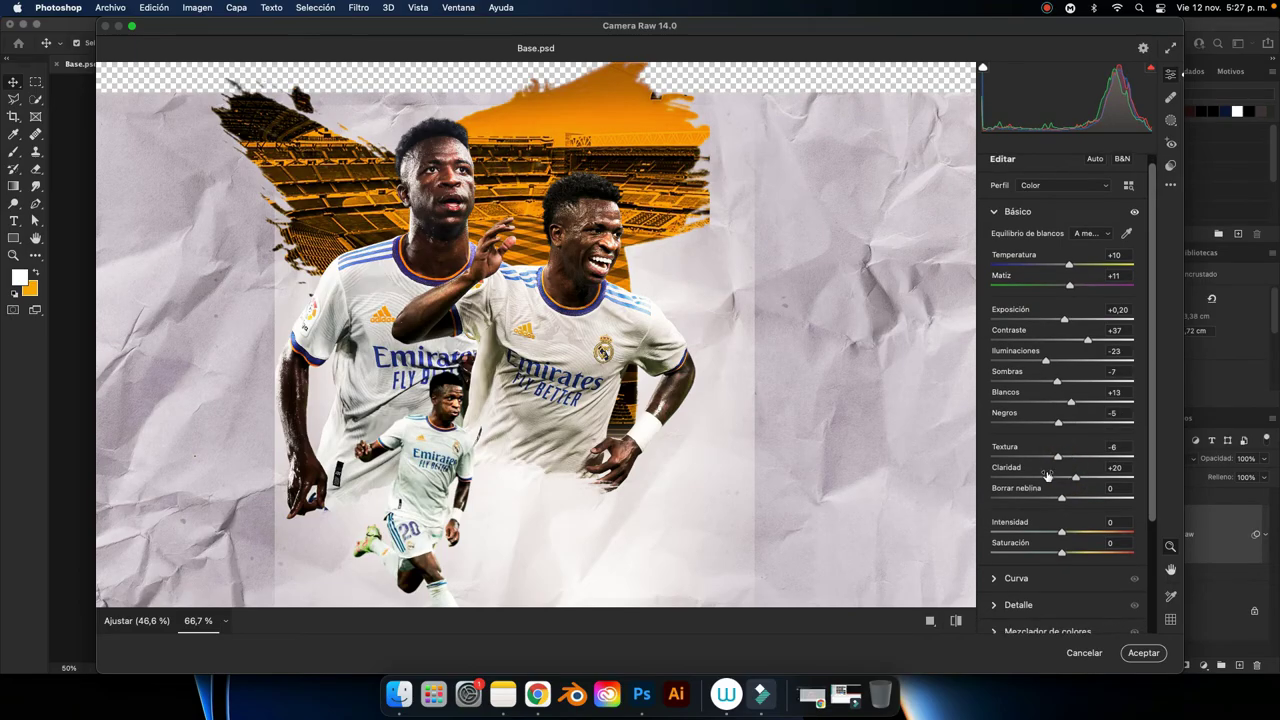
scroll(1047, 487, down, 1)
scroll(1055, 484, up, 1)
drag(1063, 476, 1044, 477)
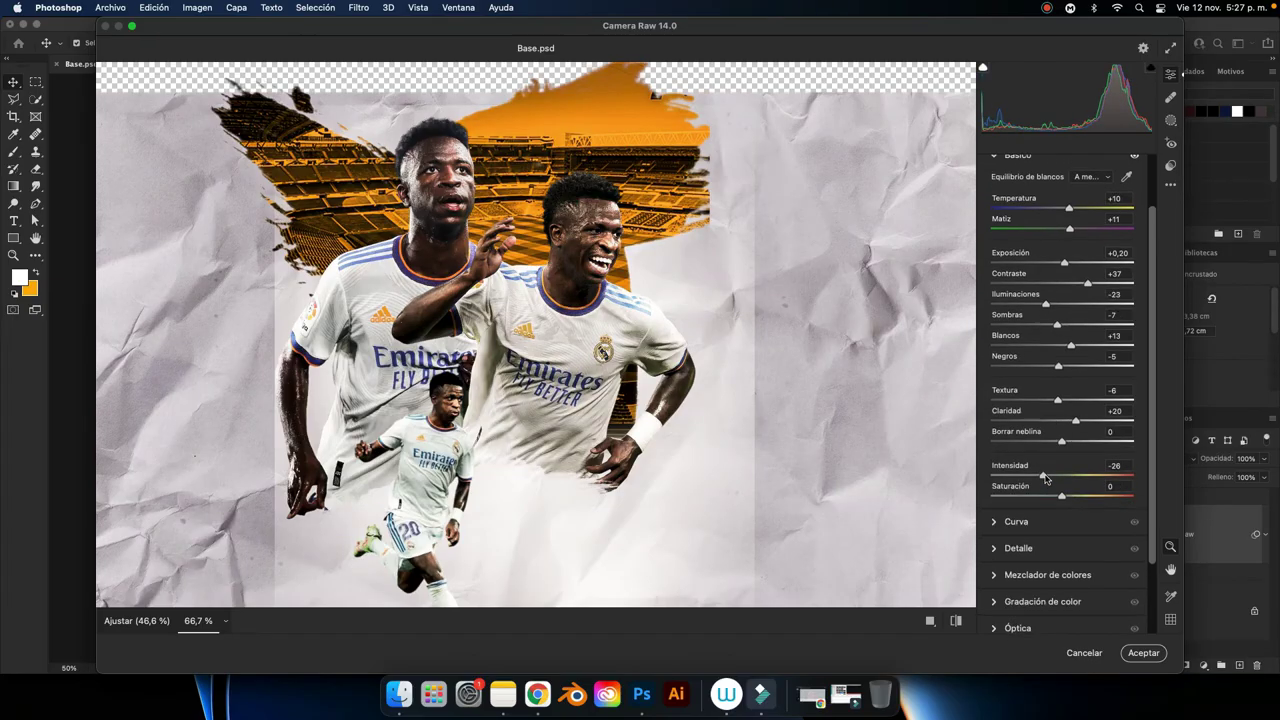
drag(1046, 479, 1064, 477)
scroll(1070, 485, up, 1)
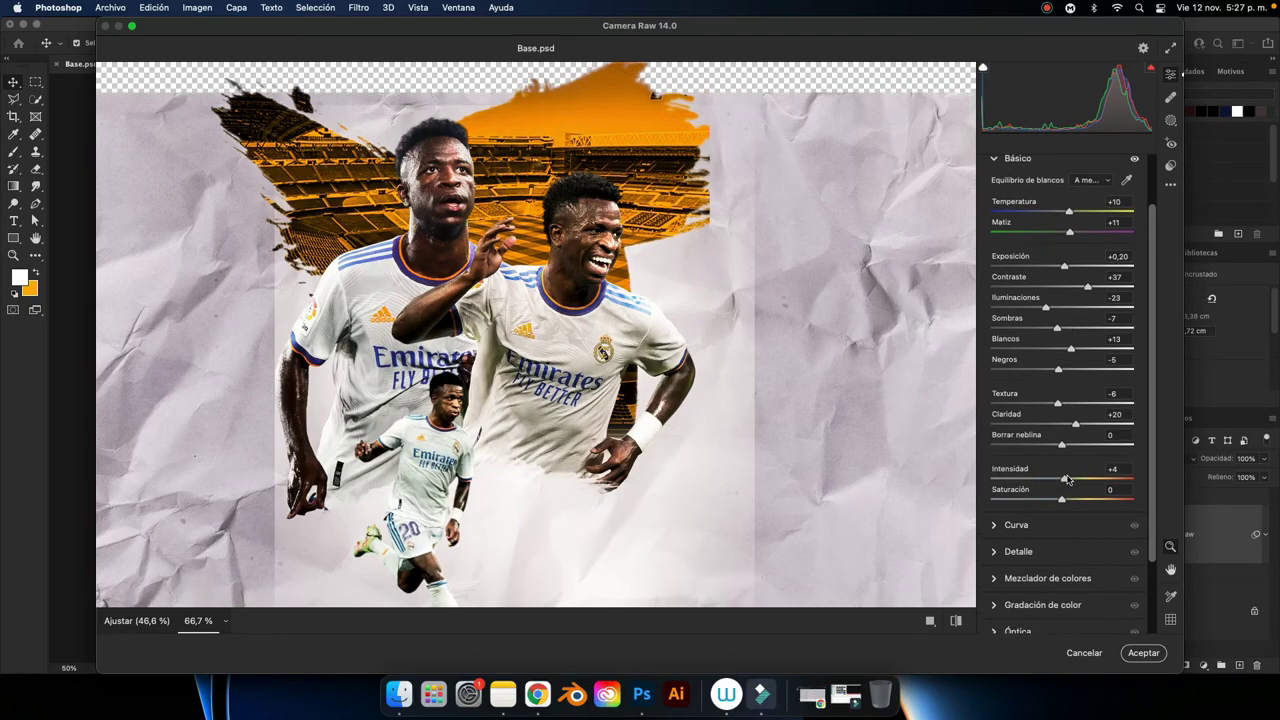
scroll(1065, 506, down, 1)
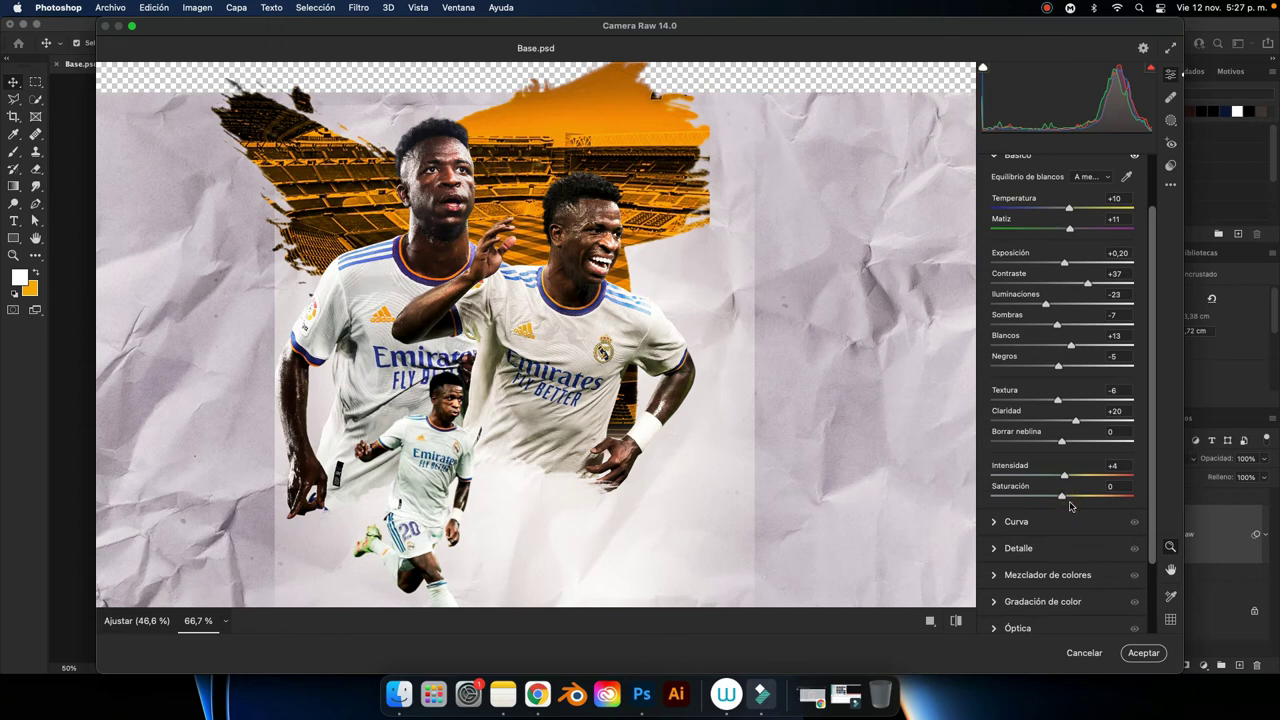
scroll(1090, 510, down, 2)
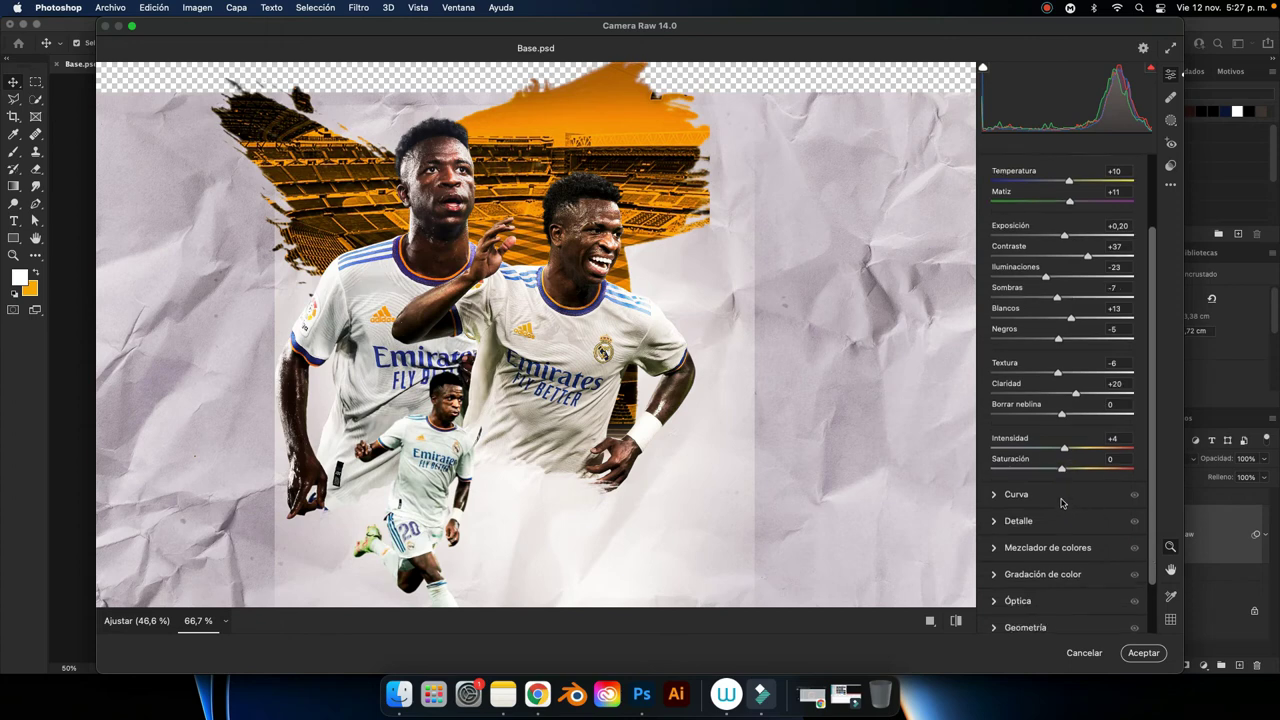
scroll(1062, 503, down, 3)
In the Detail panel, set sharpening to 33 and noise reduction to 41.
click(1008, 452)
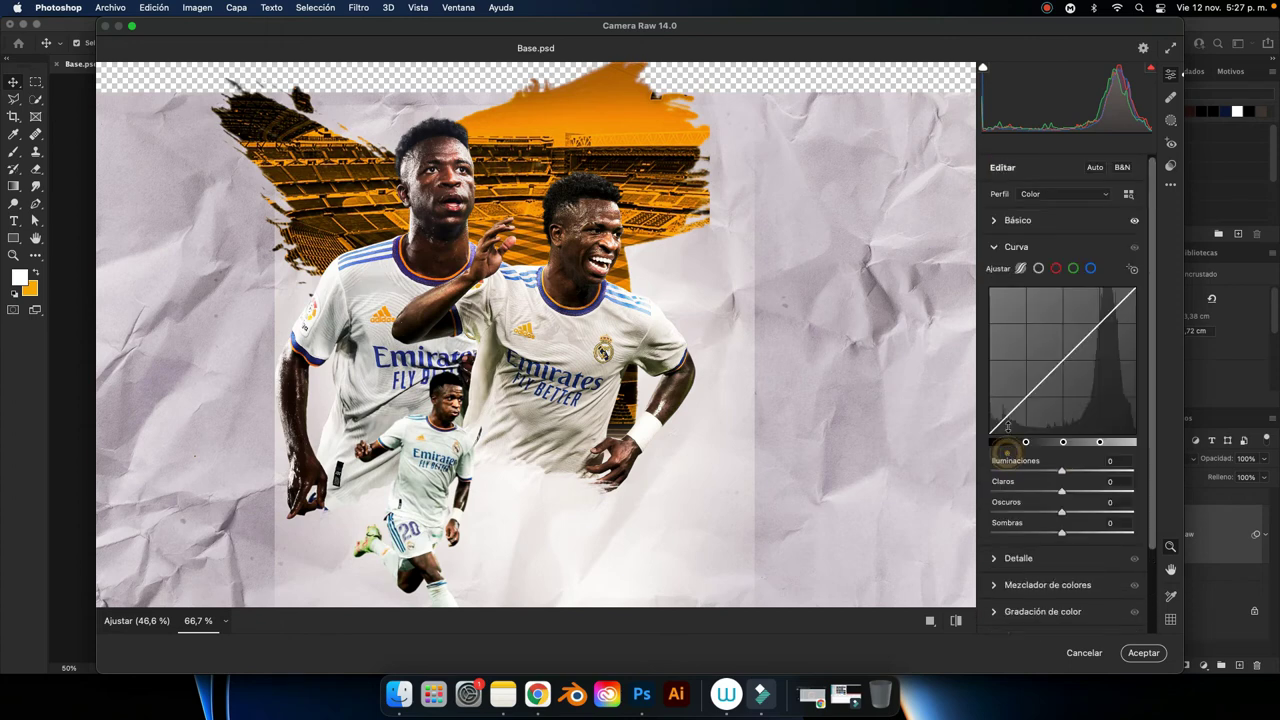
click(998, 248)
click(997, 276)
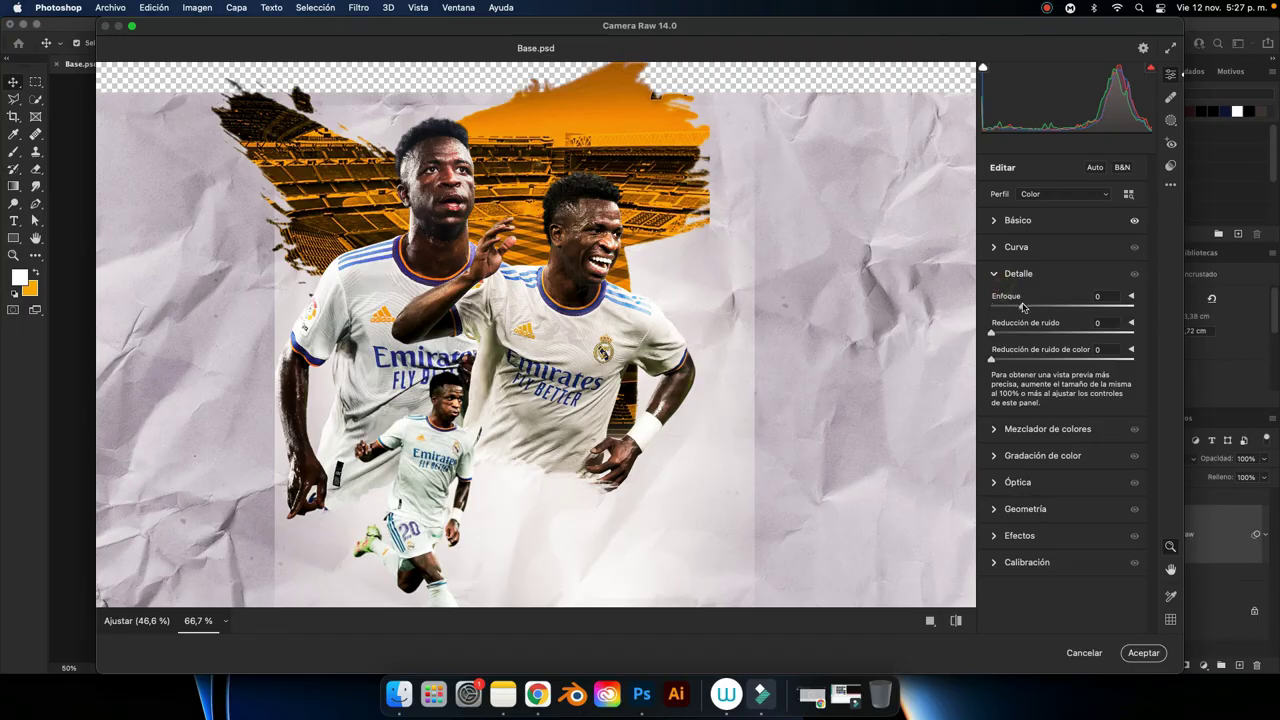
click(1022, 305)
click(1022, 332)
click(1035, 332)
click(1062, 333)
click(1049, 333)
Color-grade midtones and shadows toward orange (hue 38, sat 15) and highlights toward green (hue 126, sat 12).
click(996, 431)
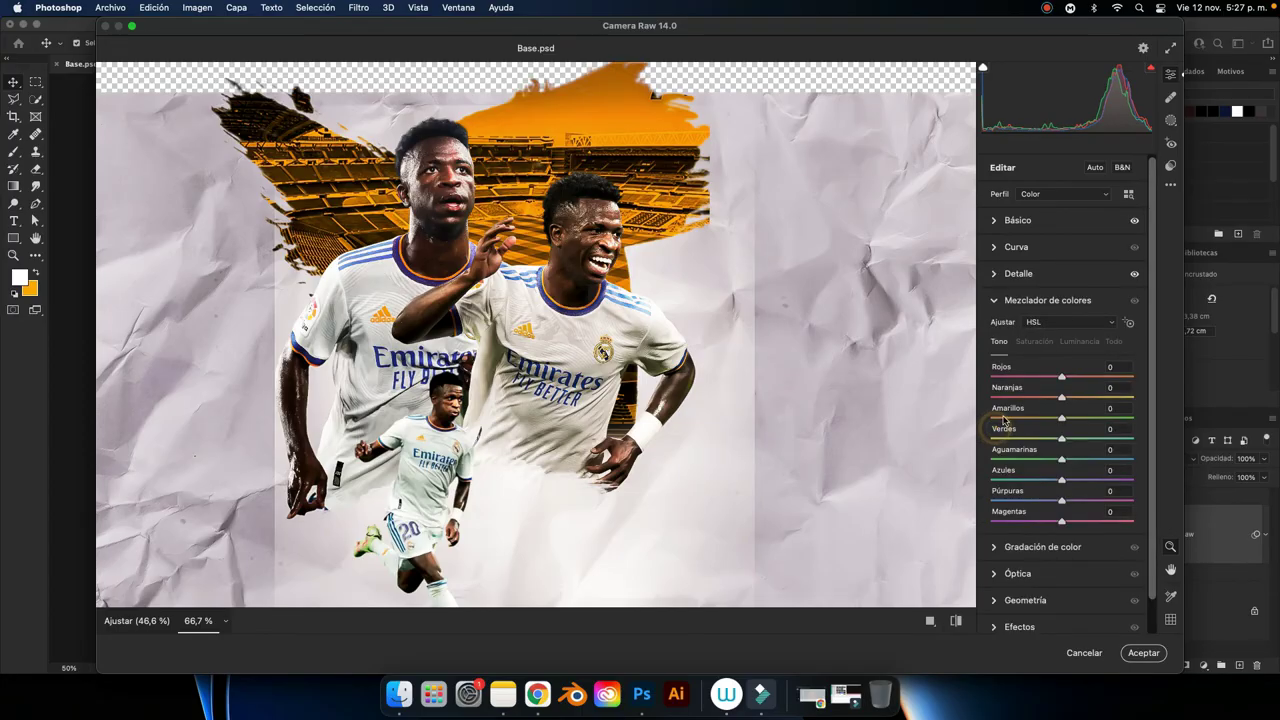
click(998, 302)
click(996, 354)
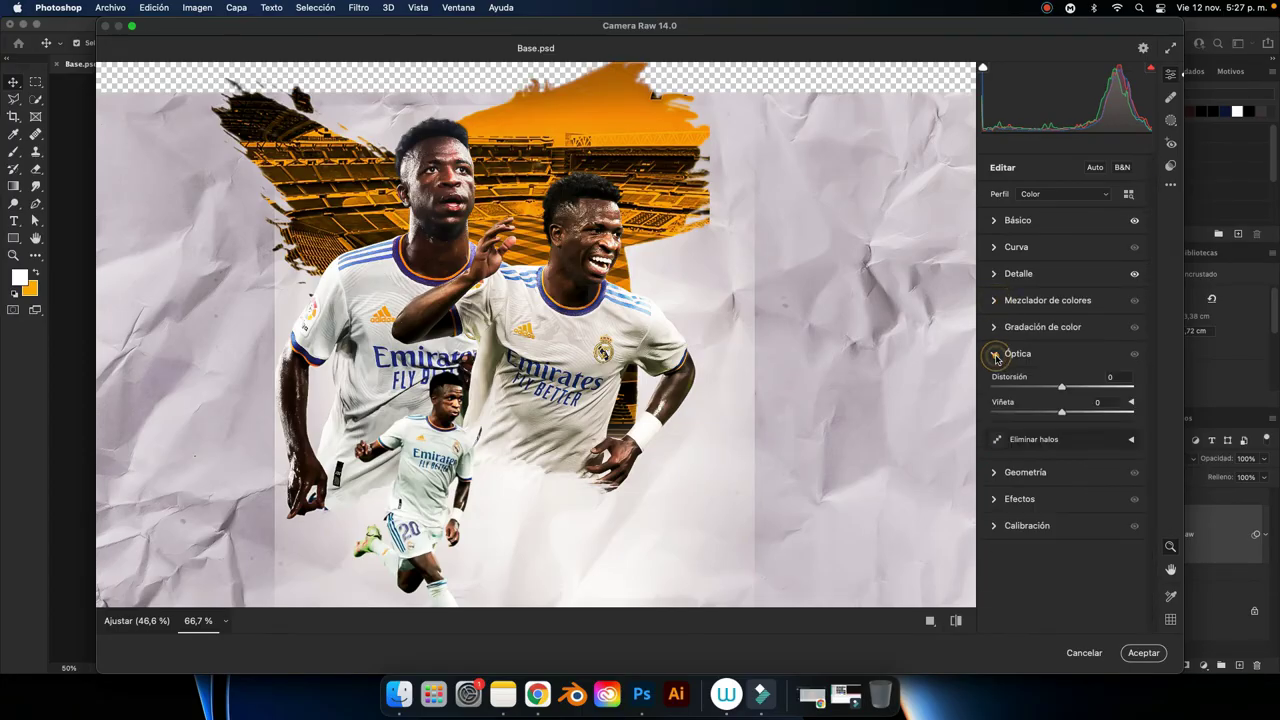
click(996, 354)
click(996, 327)
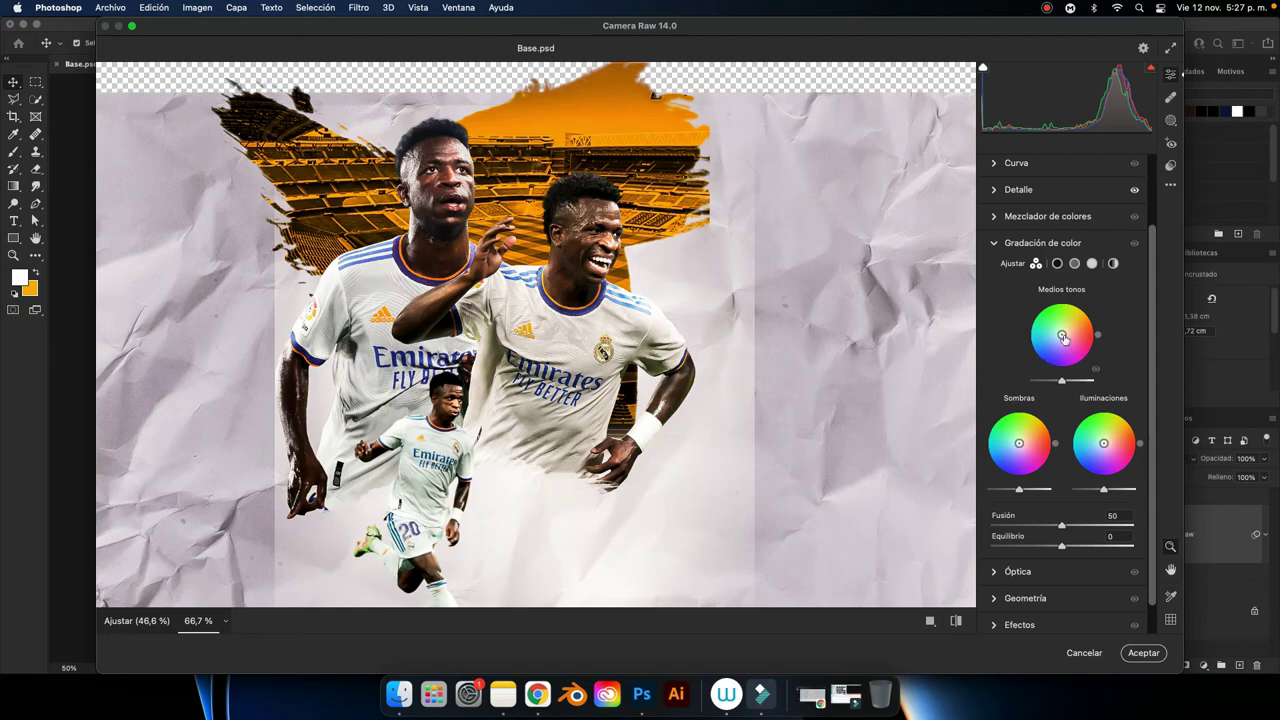
drag(1062, 334, 1068, 331)
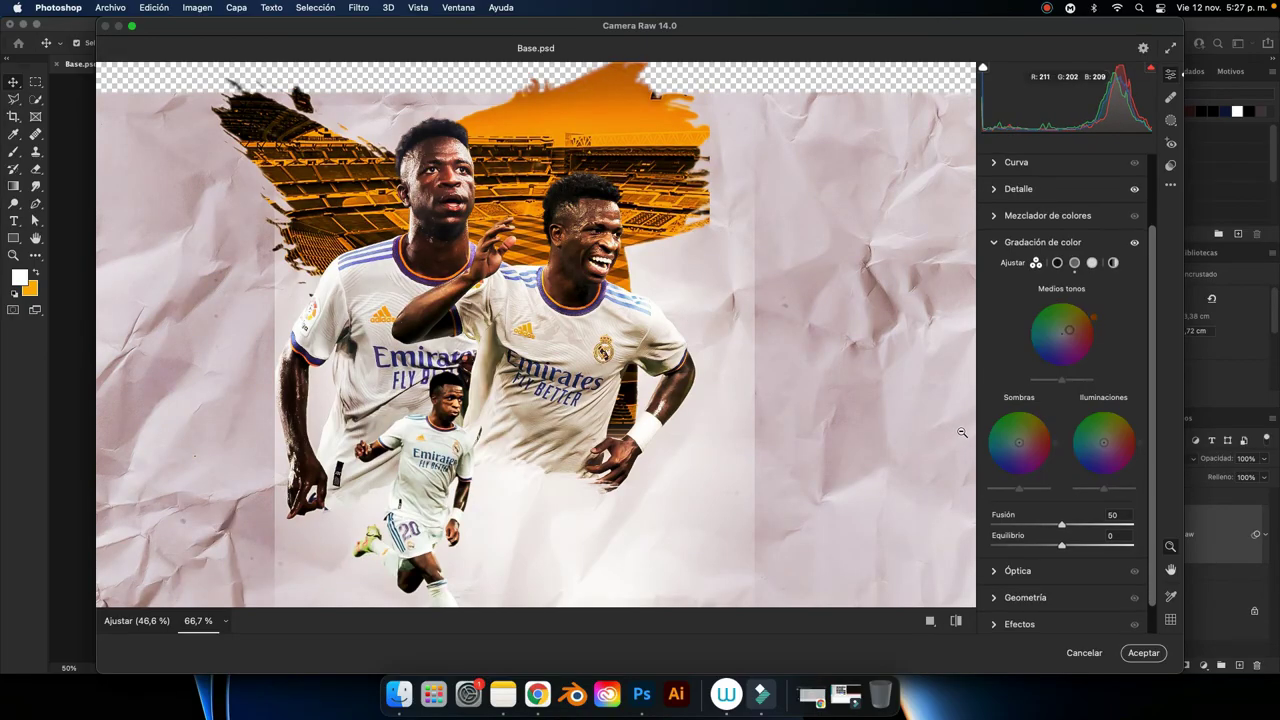
mouse_move(1019, 442)
drag(1019, 442, 1025, 438)
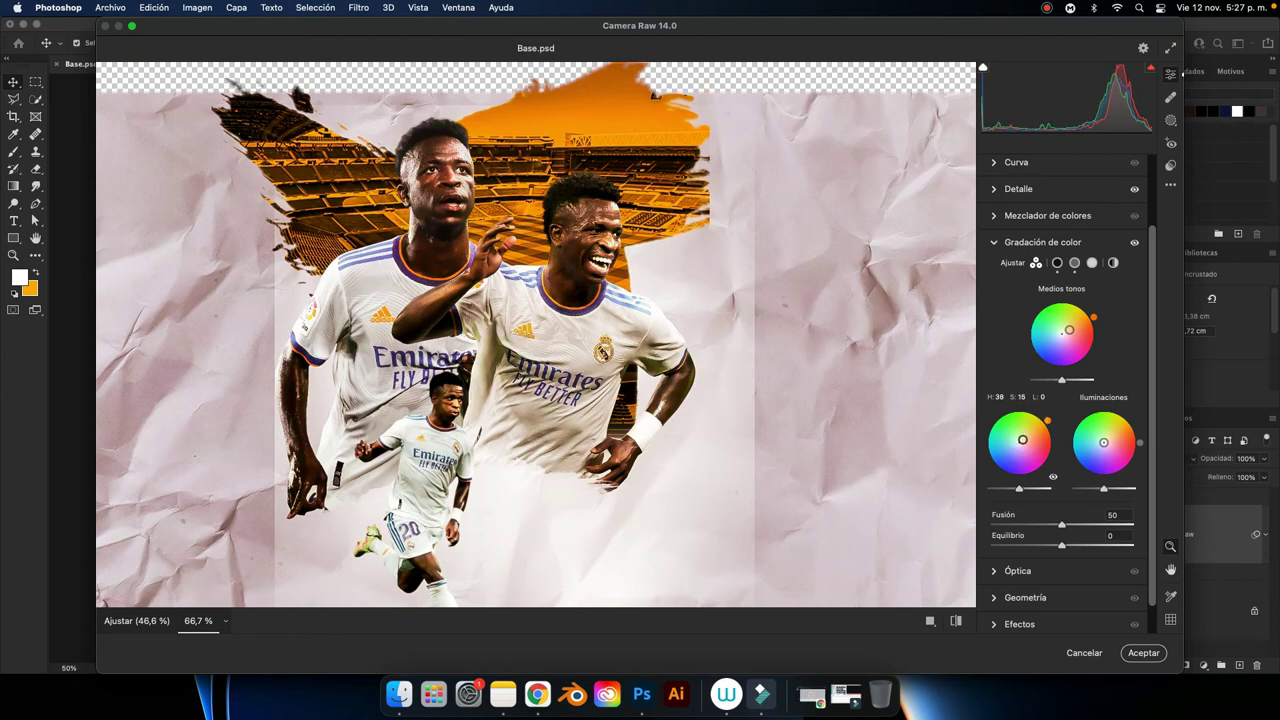
mouse_move(1104, 442)
drag(1104, 442, 1101, 439)
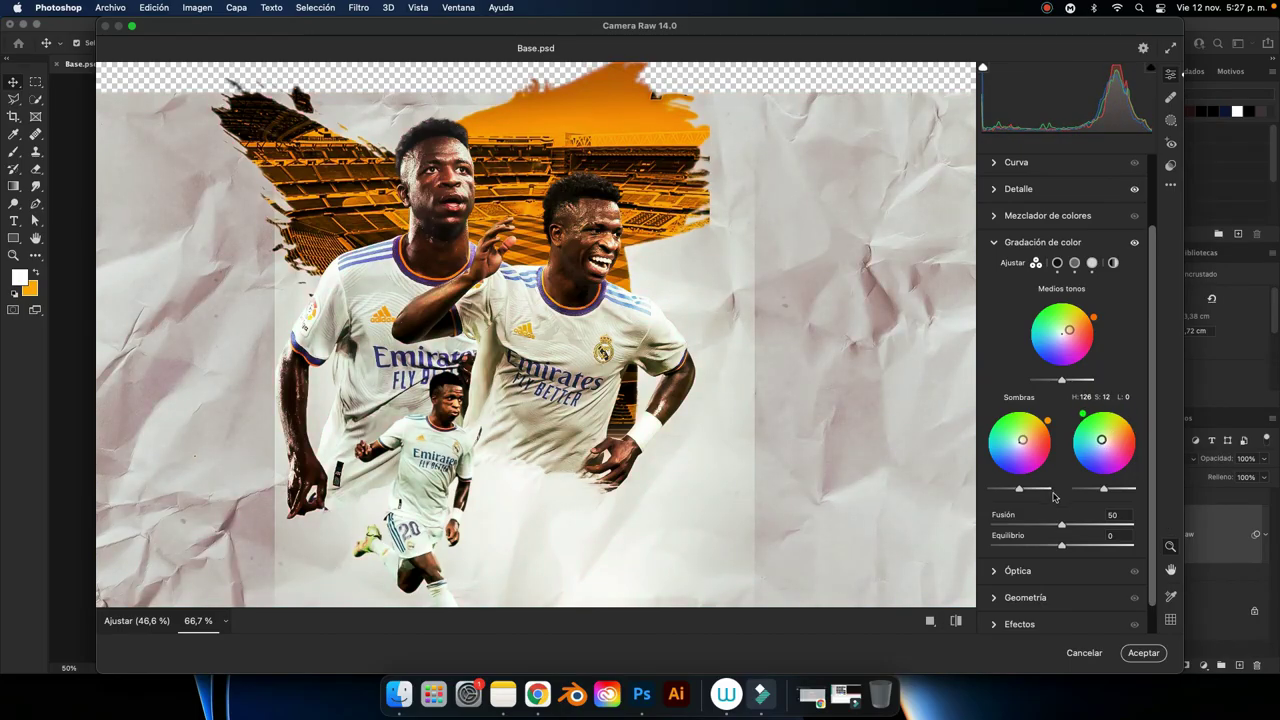
scroll(1056, 500, down, 1)
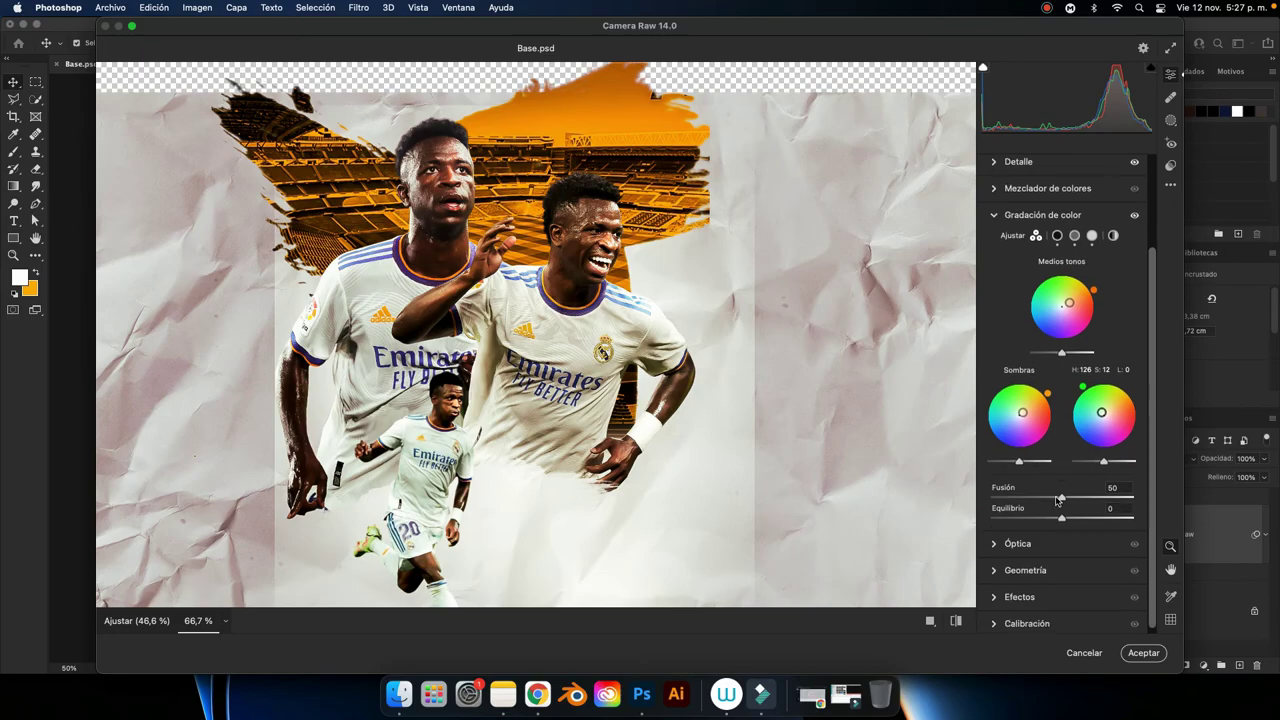
Add grain of 45 in Effects and apply the Camera Raw filter.
click(997, 594)
click(1023, 441)
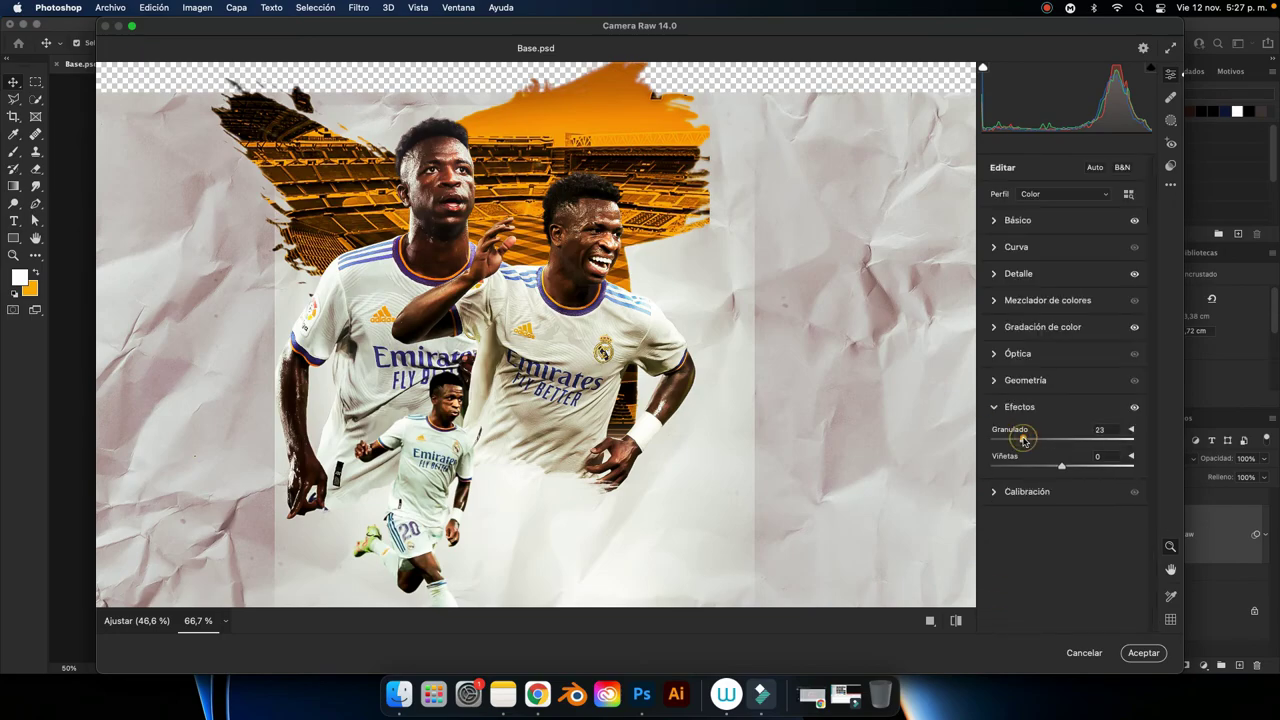
mouse_move(1033, 442)
mouse_down()
mouse_move(1053, 445)
mouse_move(1004, 470)
mouse_up()
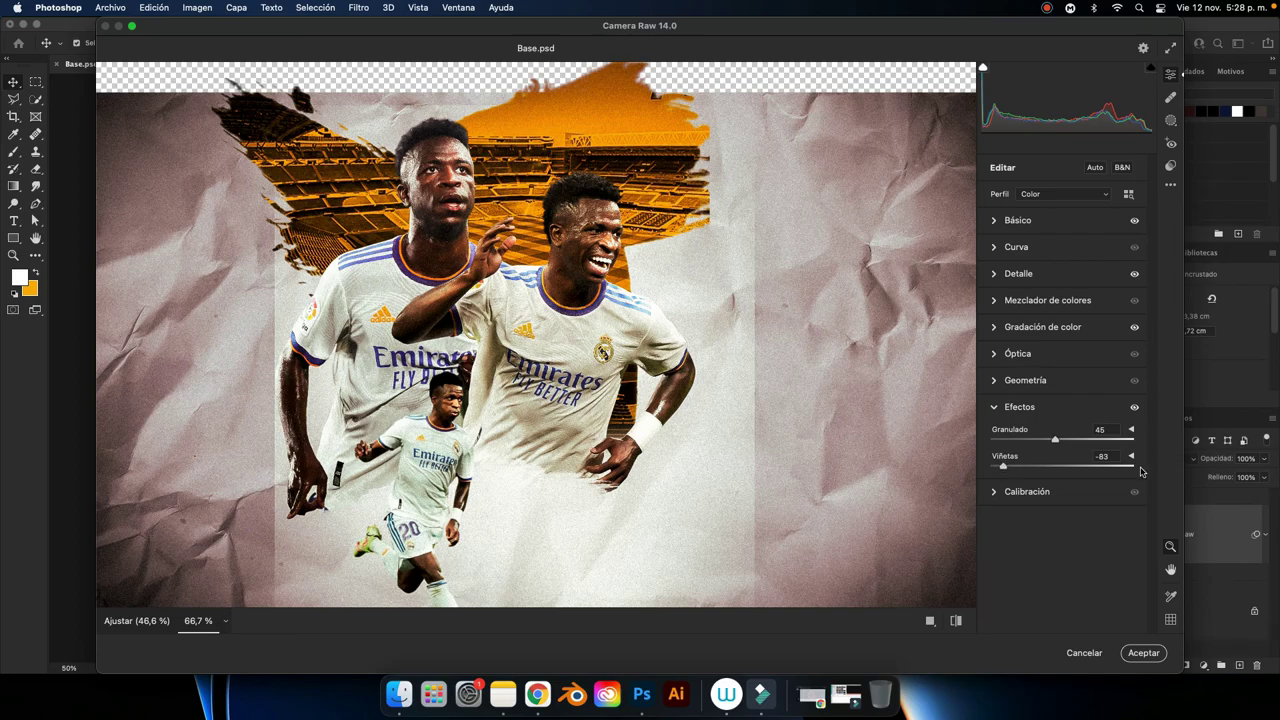
click(1143, 653)
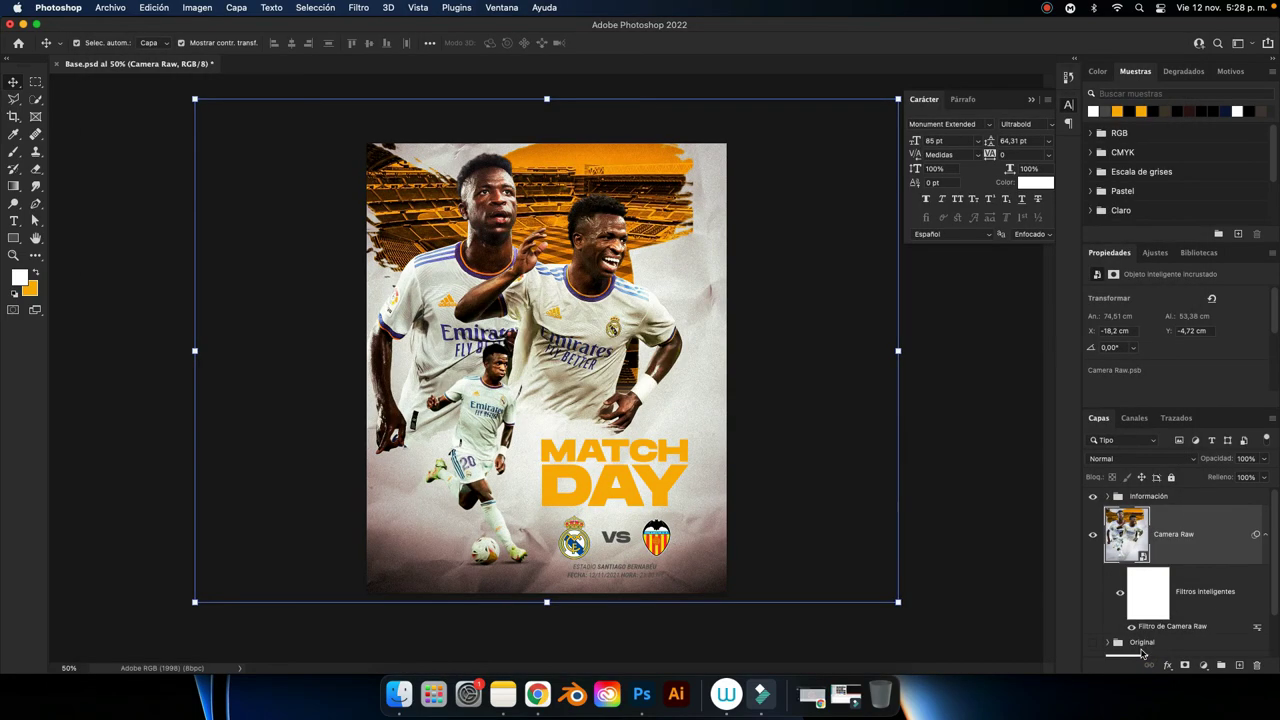
Reopen the Camera Raw smart filter, set a light +30 vignette, apply it, and view at 100%.
click(966, 465)
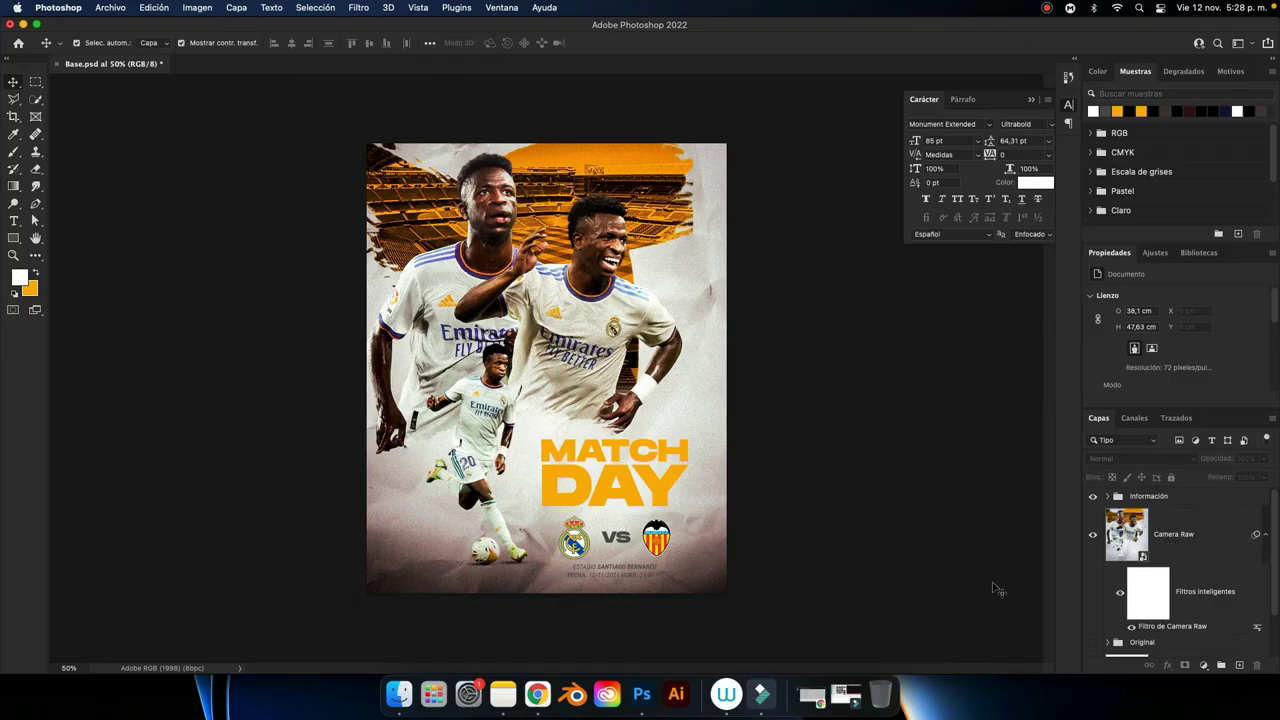
scroll(1254, 590, down, 2)
click(1185, 583)
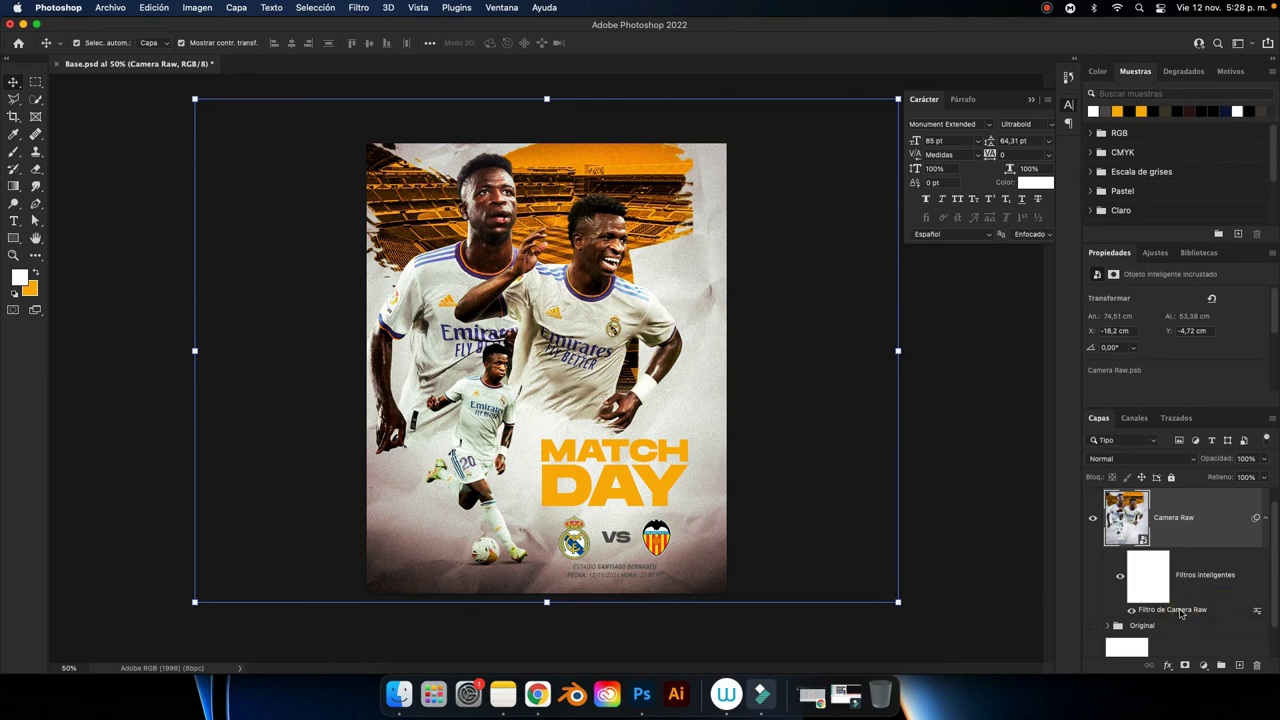
double_click(1180, 611)
mouse_move(1033, 469)
mouse_down()
mouse_move(1098, 468)
mouse_move(1079, 467)
mouse_up()
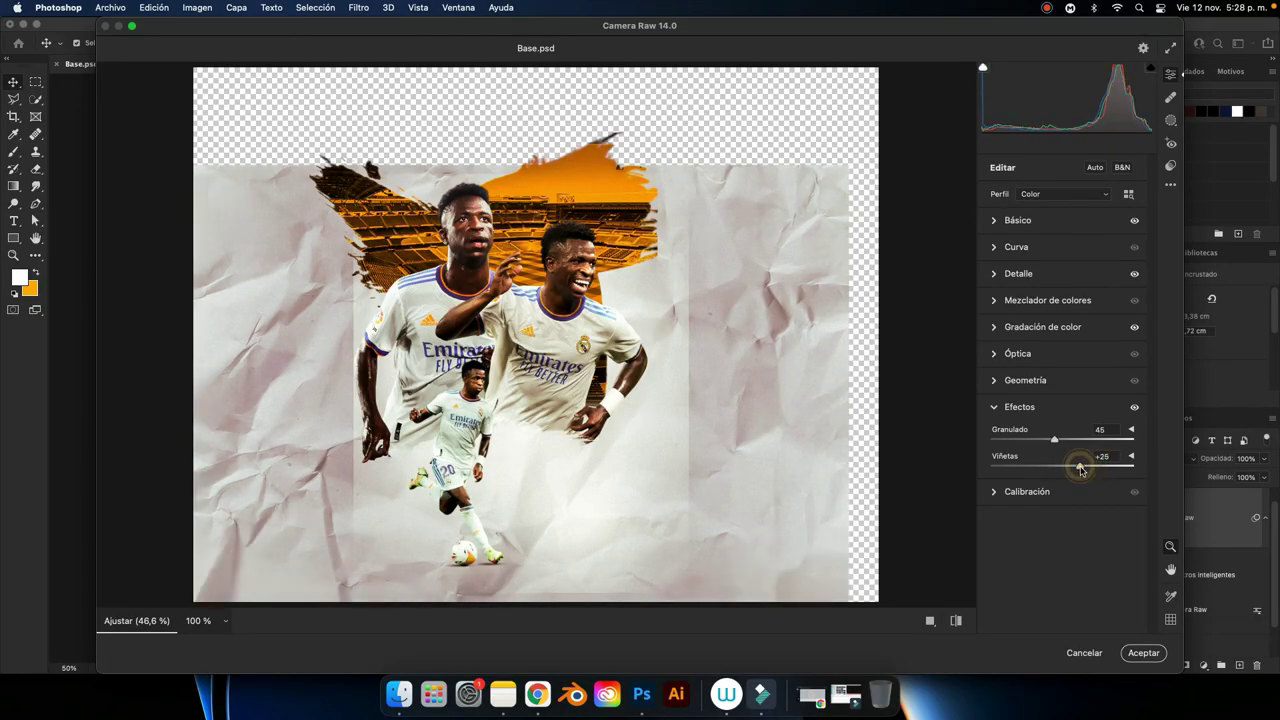
click(1145, 653)
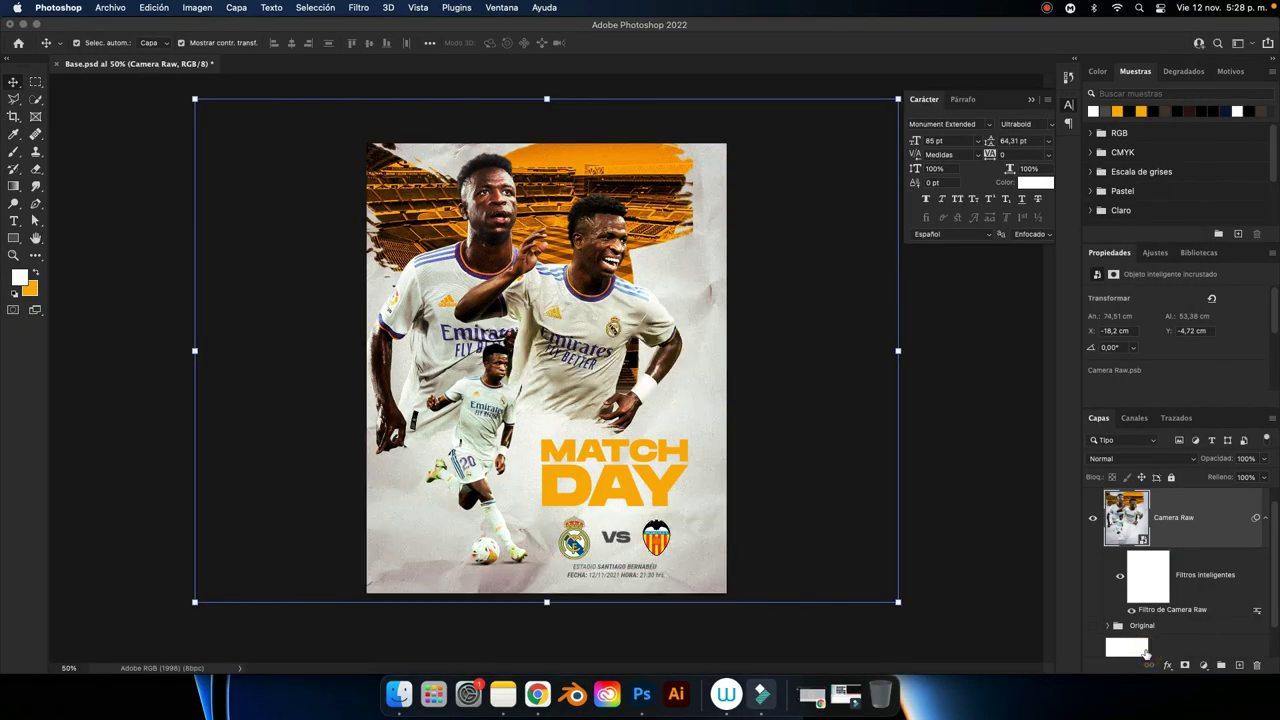
click(963, 530)
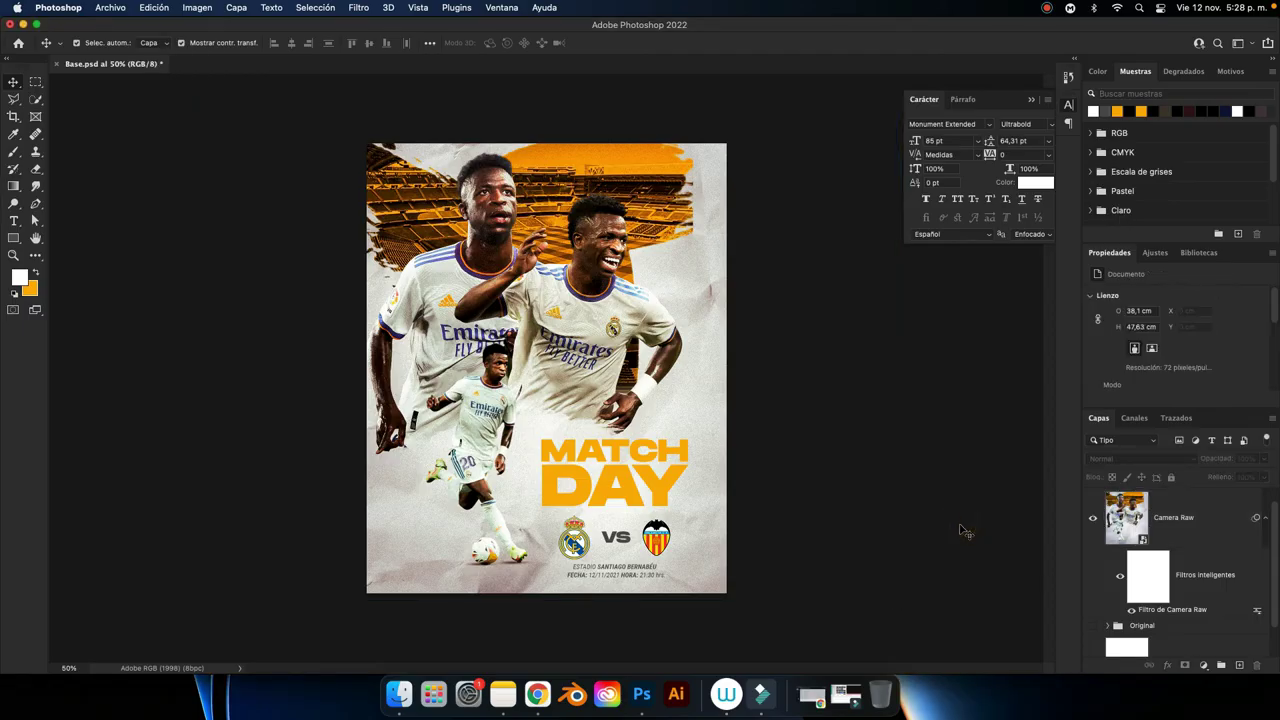
key(super+plus)
Give the Real Madrid crest a white Outer Glow.
scroll(548, 419, down, 3)
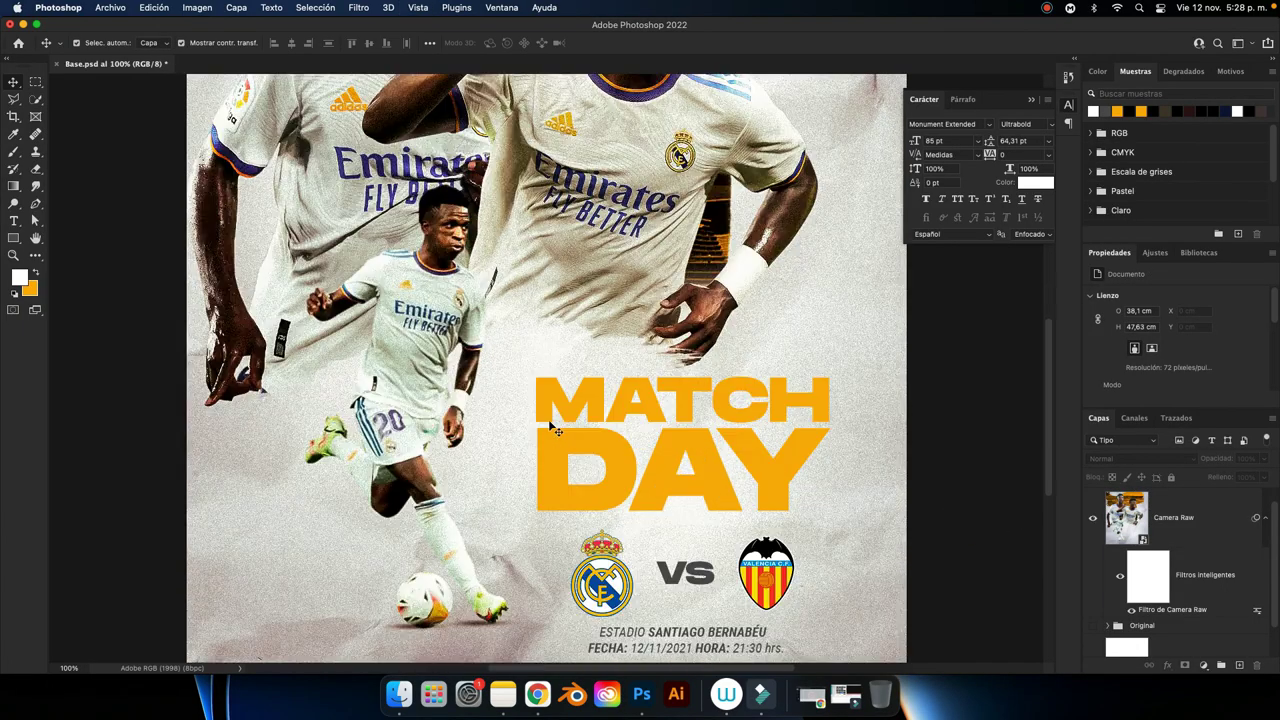
key(super+plus)
click(628, 466)
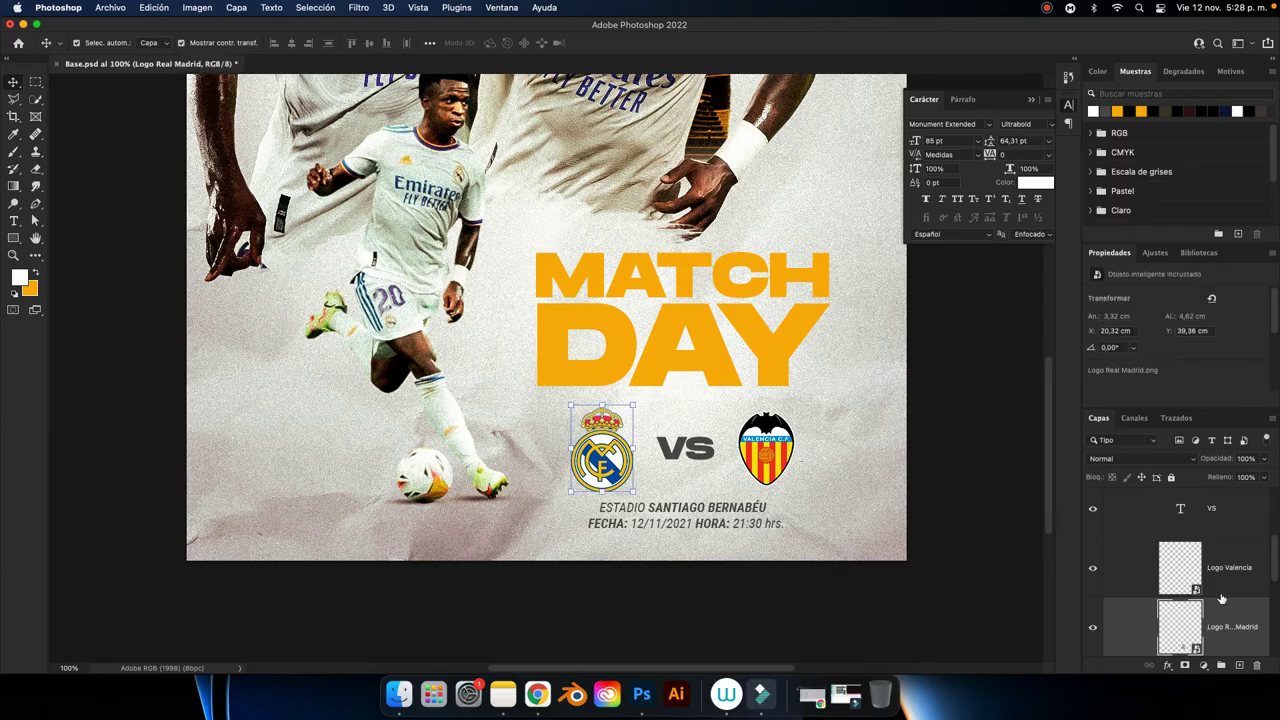
right_click(1231, 628)
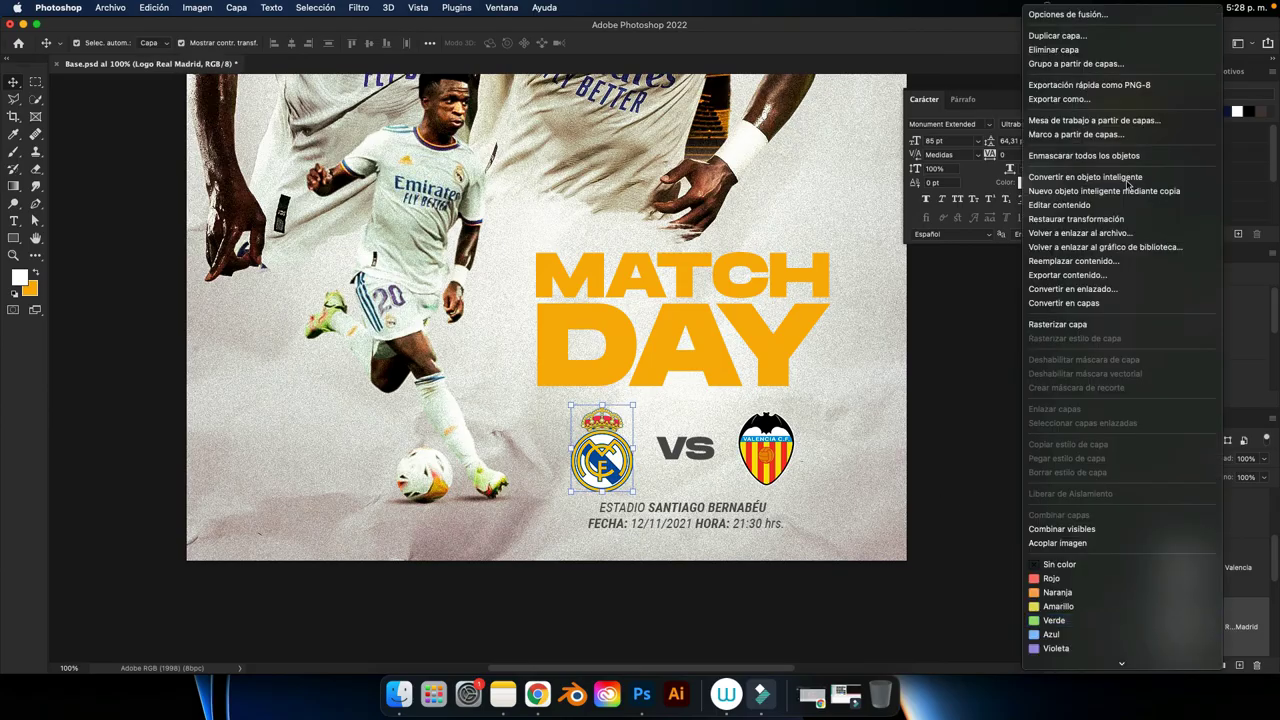
click(1087, 15)
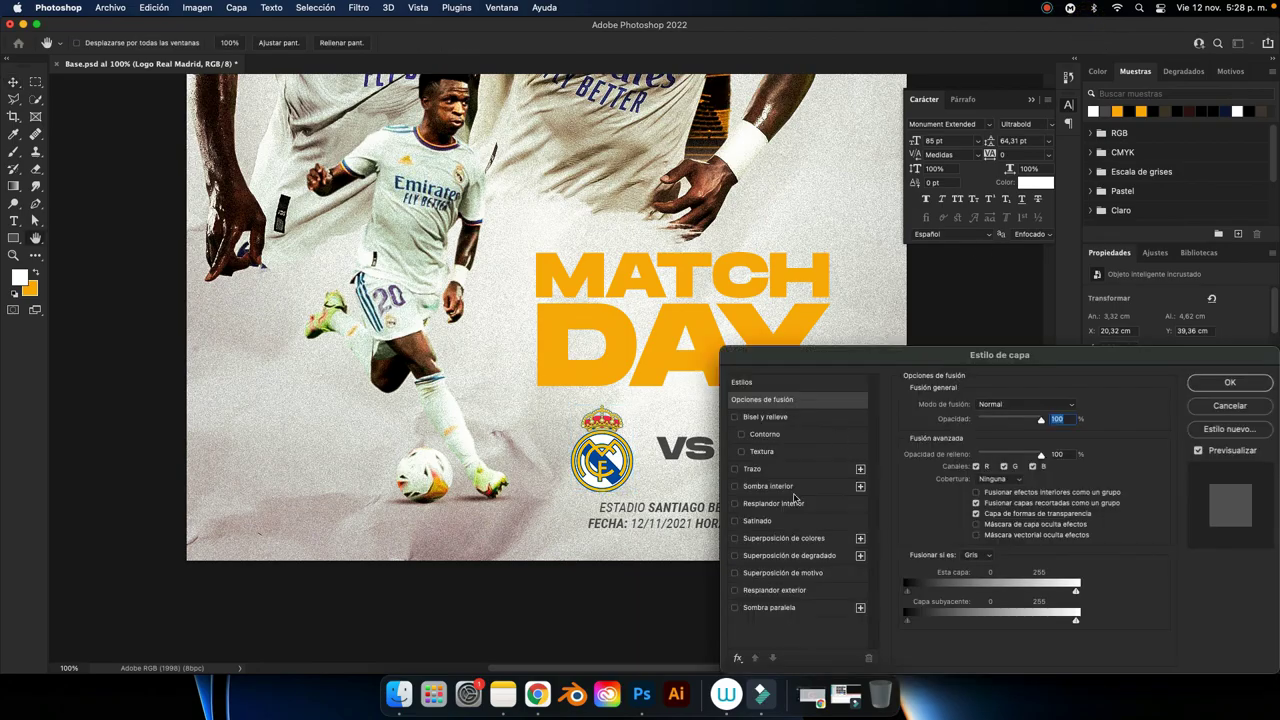
click(765, 591)
click(939, 452)
click(712, 279)
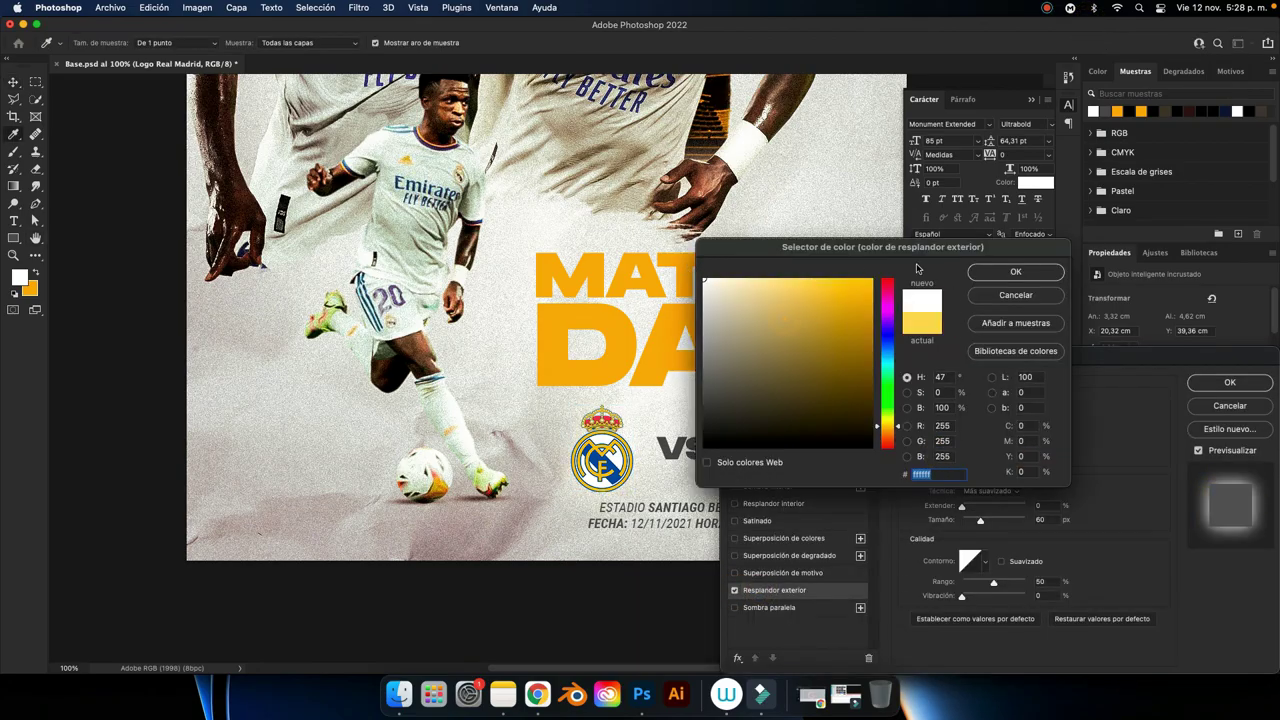
click(984, 272)
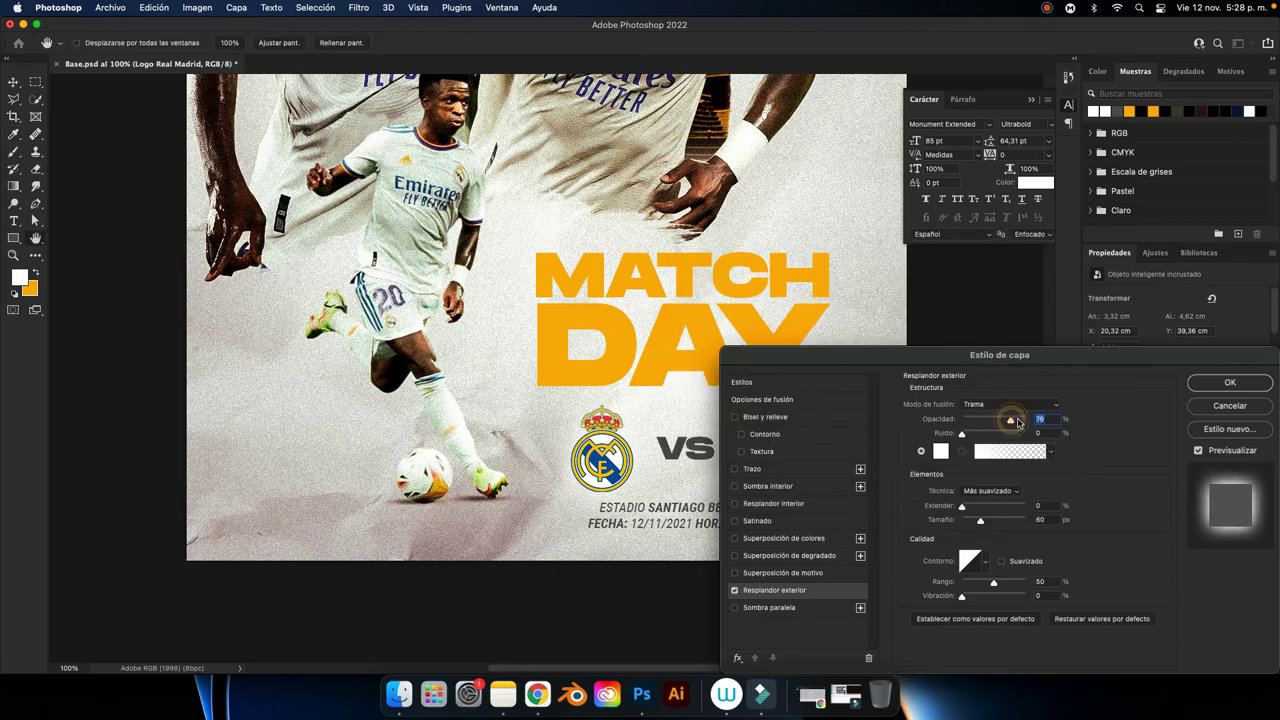
click(1215, 382)
Apply the same Outer Glow to the Valencia crest.
click(773, 453)
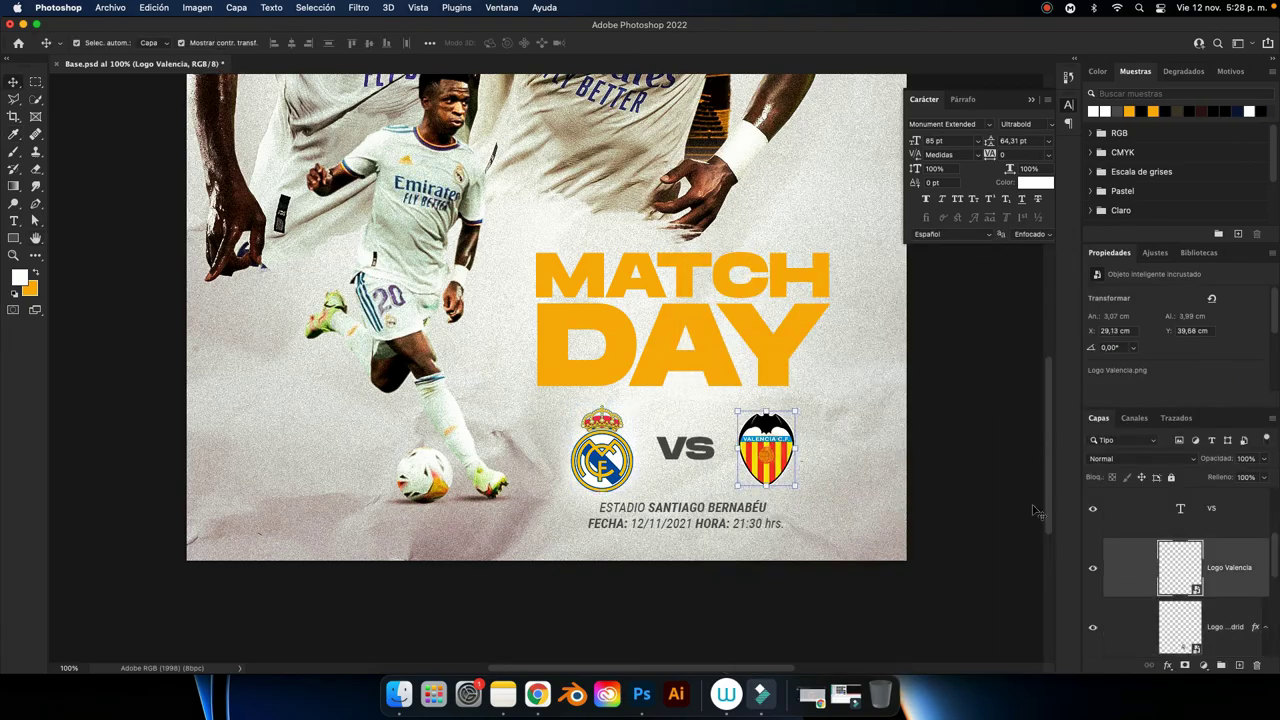
right_click(1220, 572)
click(1130, 572)
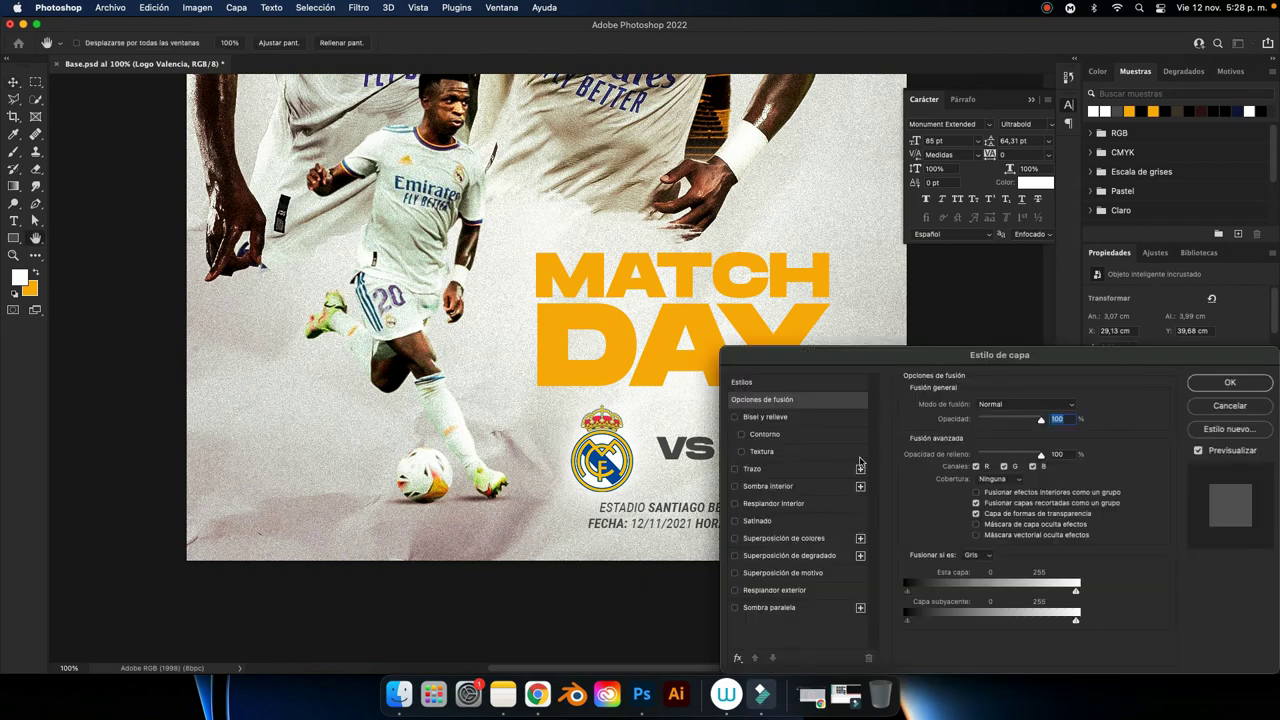
click(736, 591)
click(1225, 383)
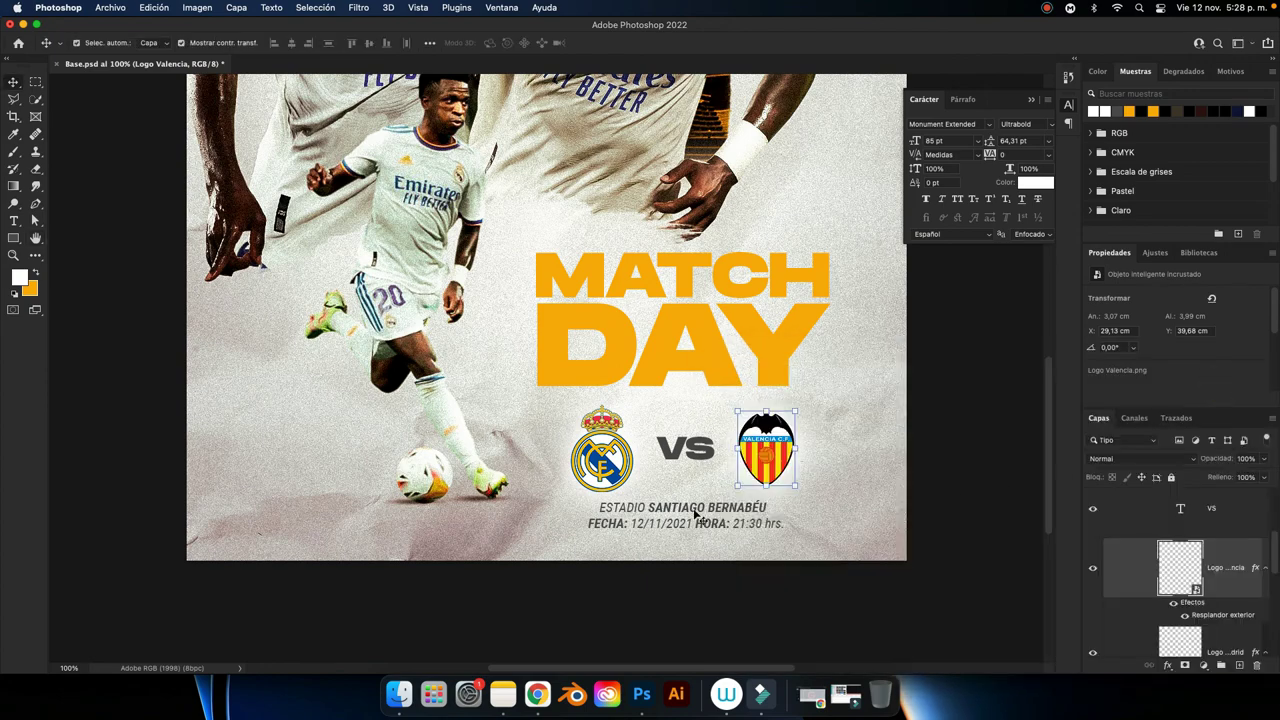
click(696, 512)
Give the stadium name a white Outer Glow in Normal mode, 100% opacity, size 250.
right_click(1226, 517)
click(1150, 519)
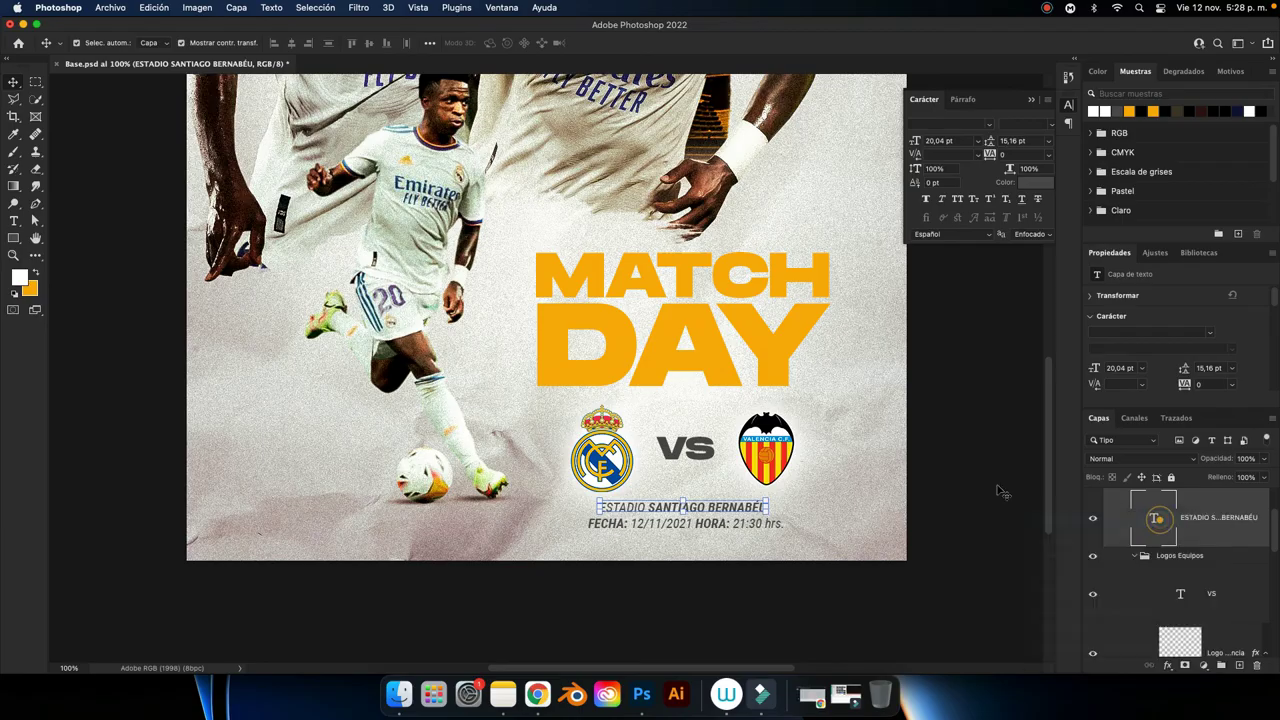
click(736, 591)
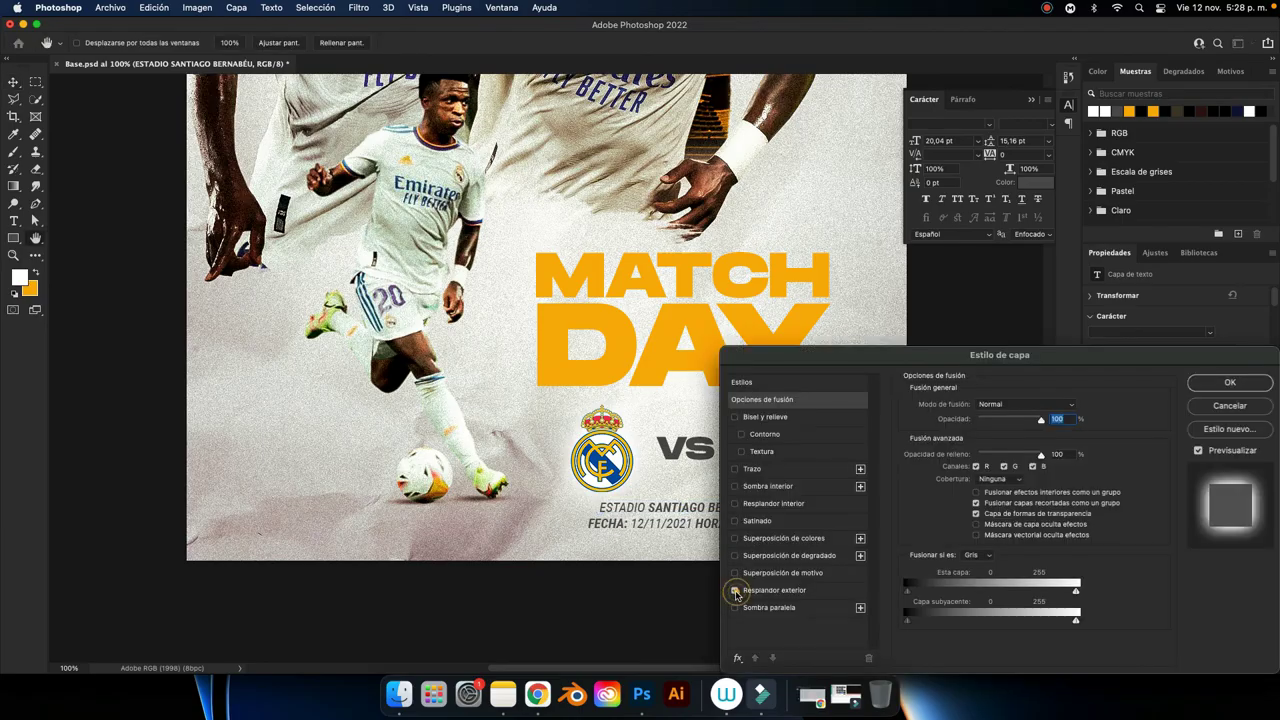
click(770, 592)
drag(1017, 423, 1025, 420)
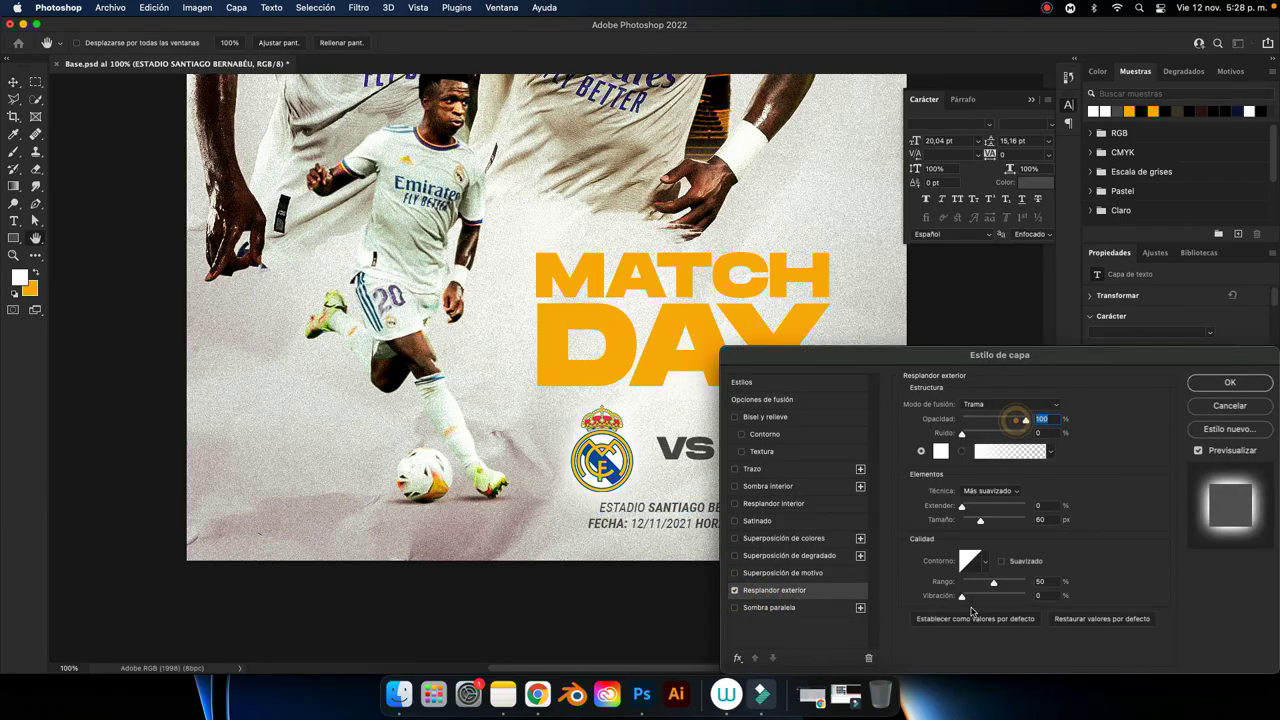
drag(980, 521, 1025, 521)
click(1010, 404)
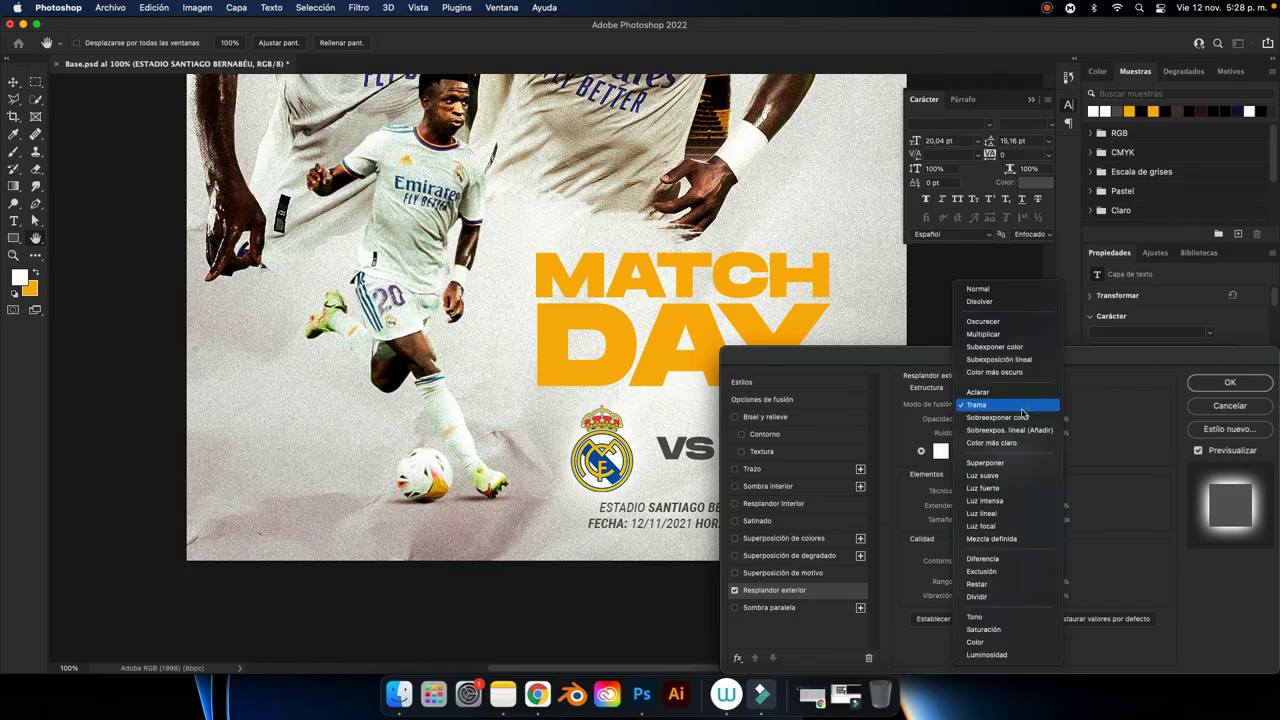
click(1000, 292)
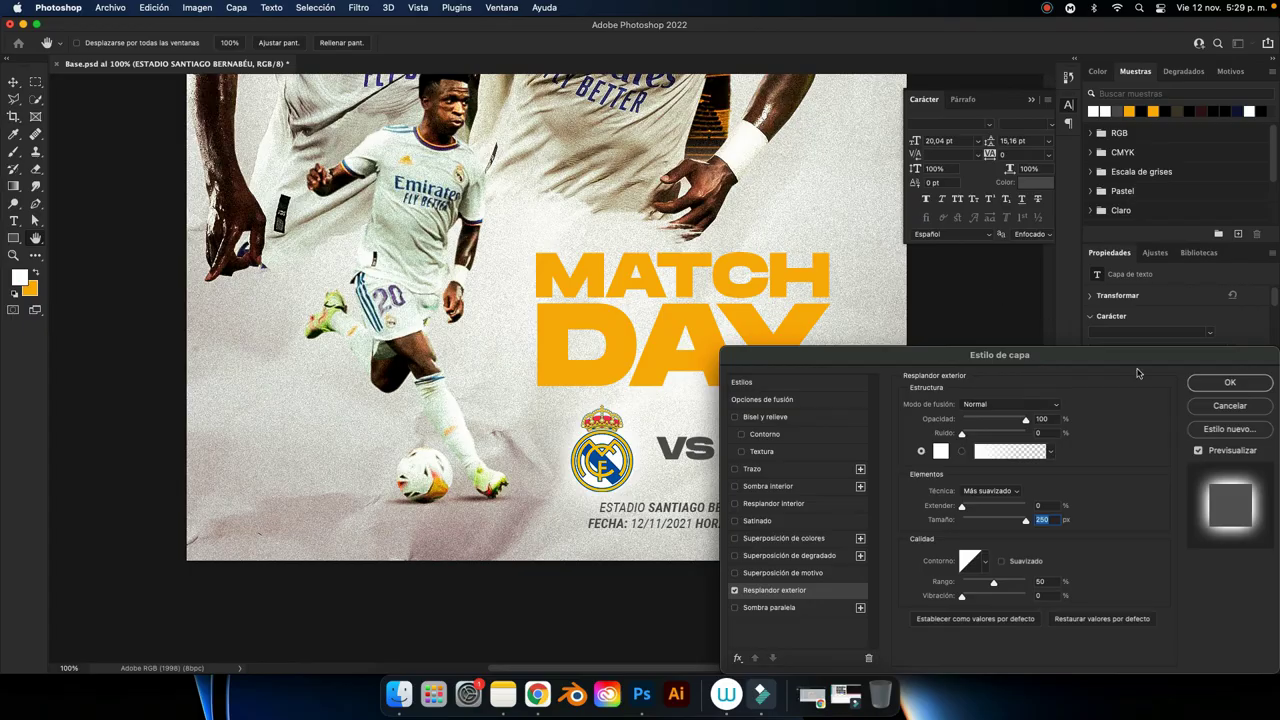
click(1230, 382)
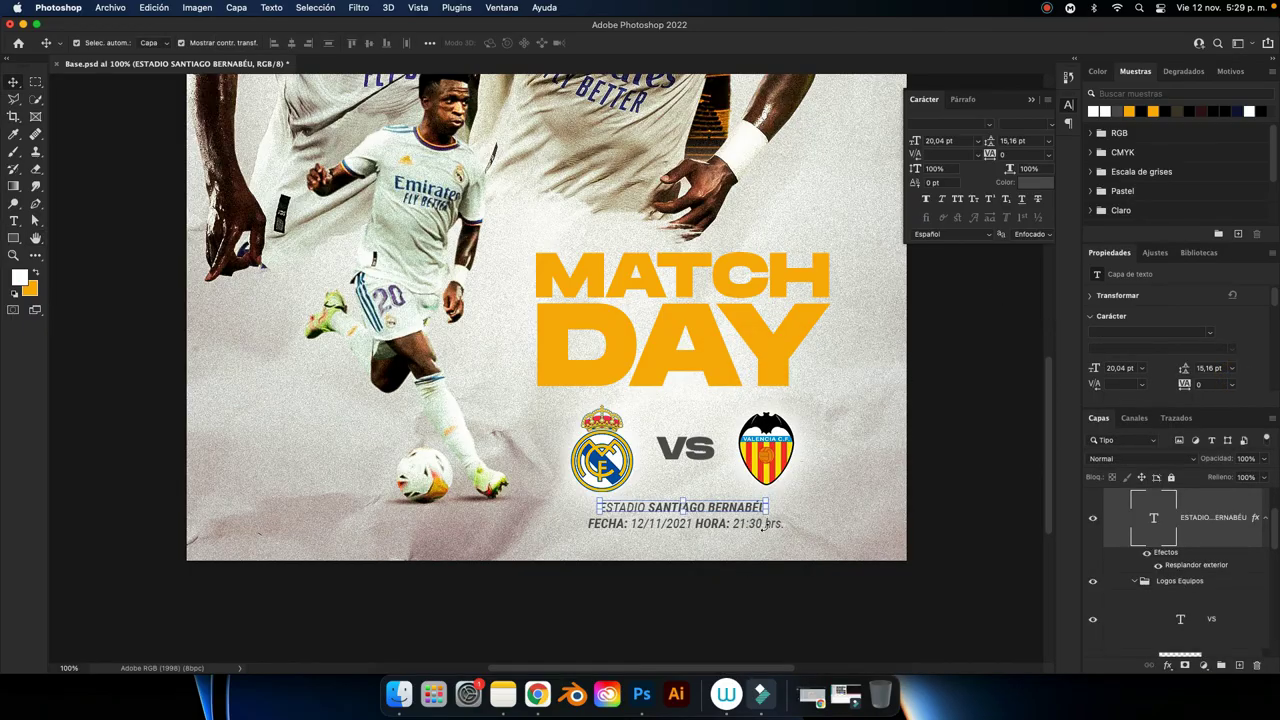
key(ctrl+t)
click(749, 43)
Apply the same white Outer Glow to the FECHA date and time line.
click(773, 528)
right_click(1166, 527)
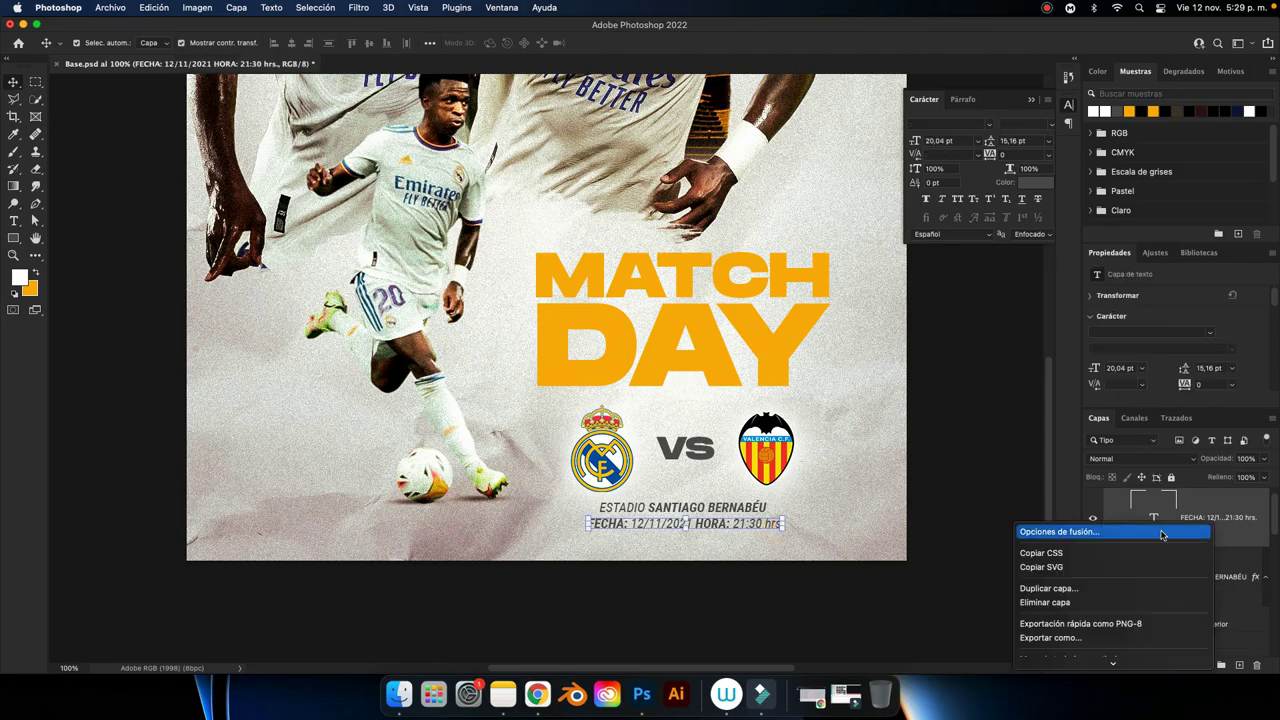
click(1166, 530)
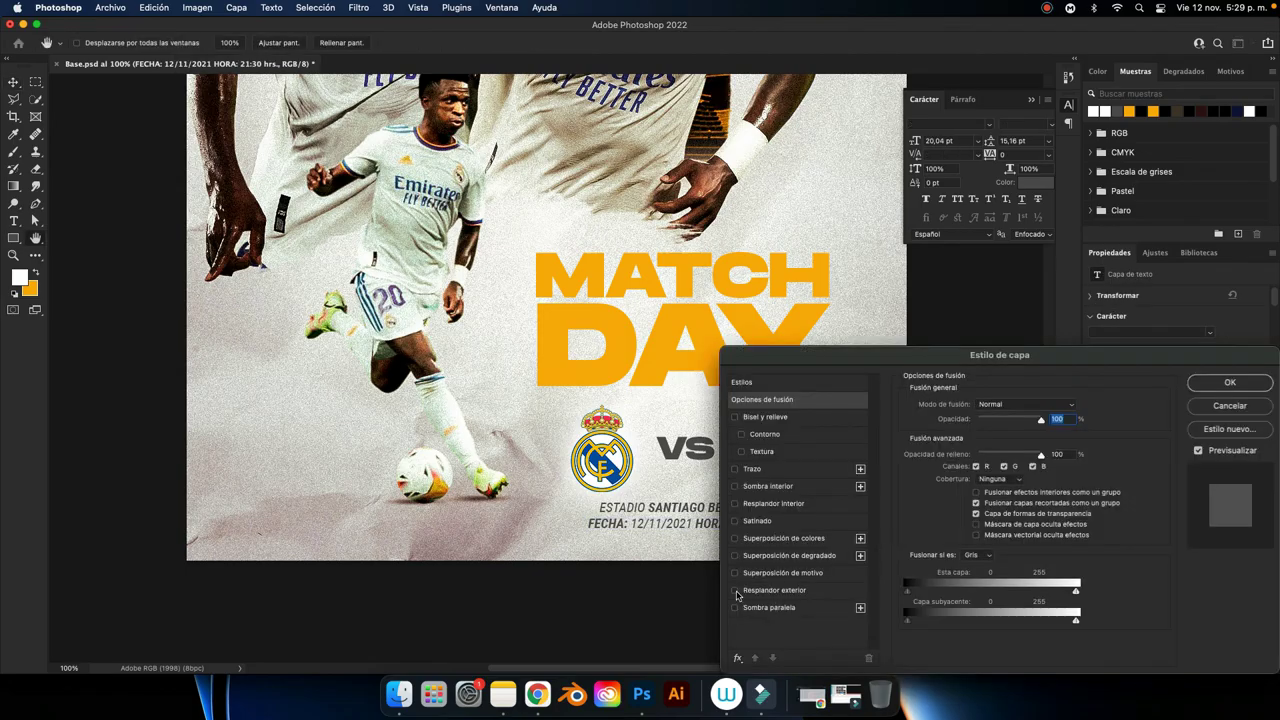
click(736, 591)
click(762, 591)
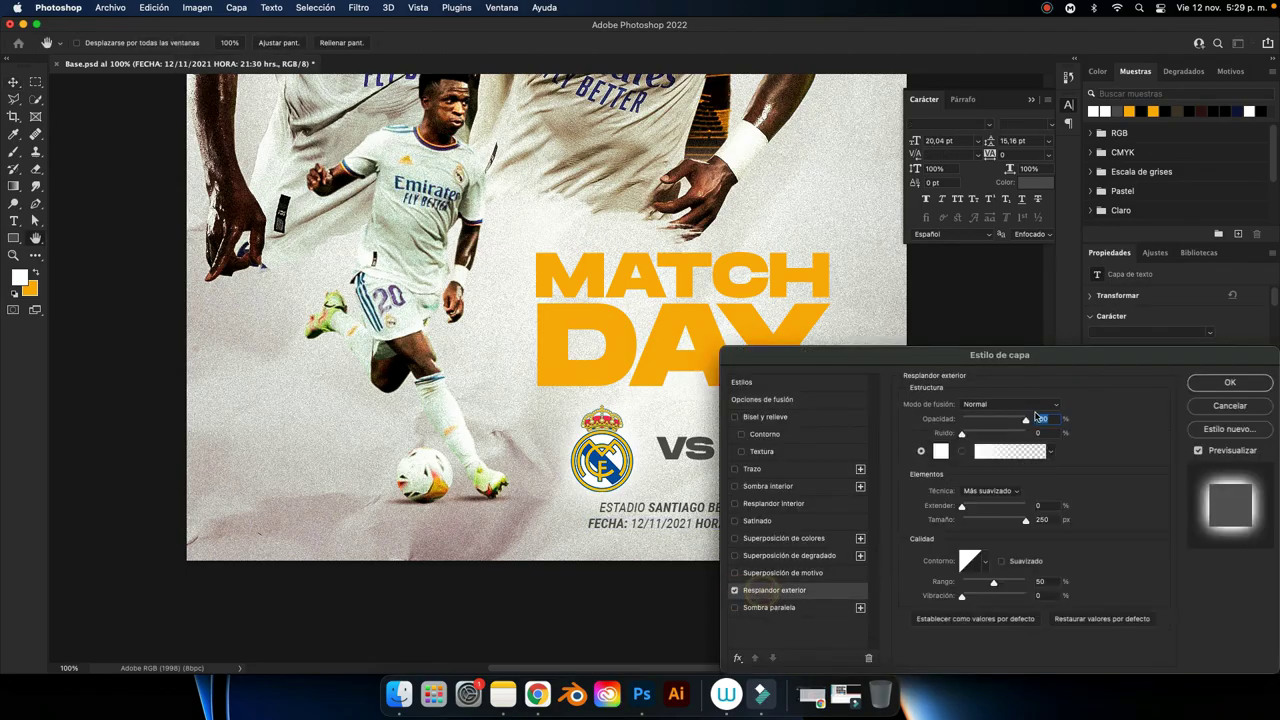
click(1213, 388)
click(951, 524)
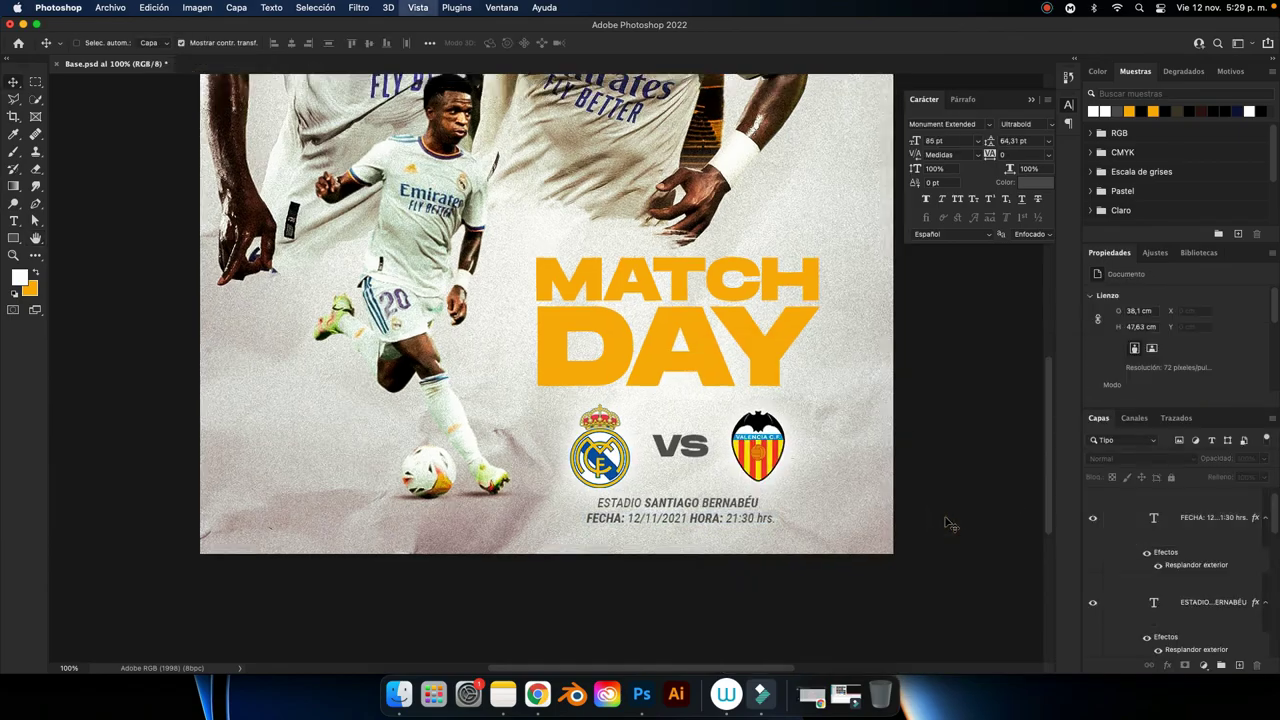
Scale the ESTADIO and FECHA text layers together to about 108%.
key(super+minus)
key(super+minus)
key(super+plus)
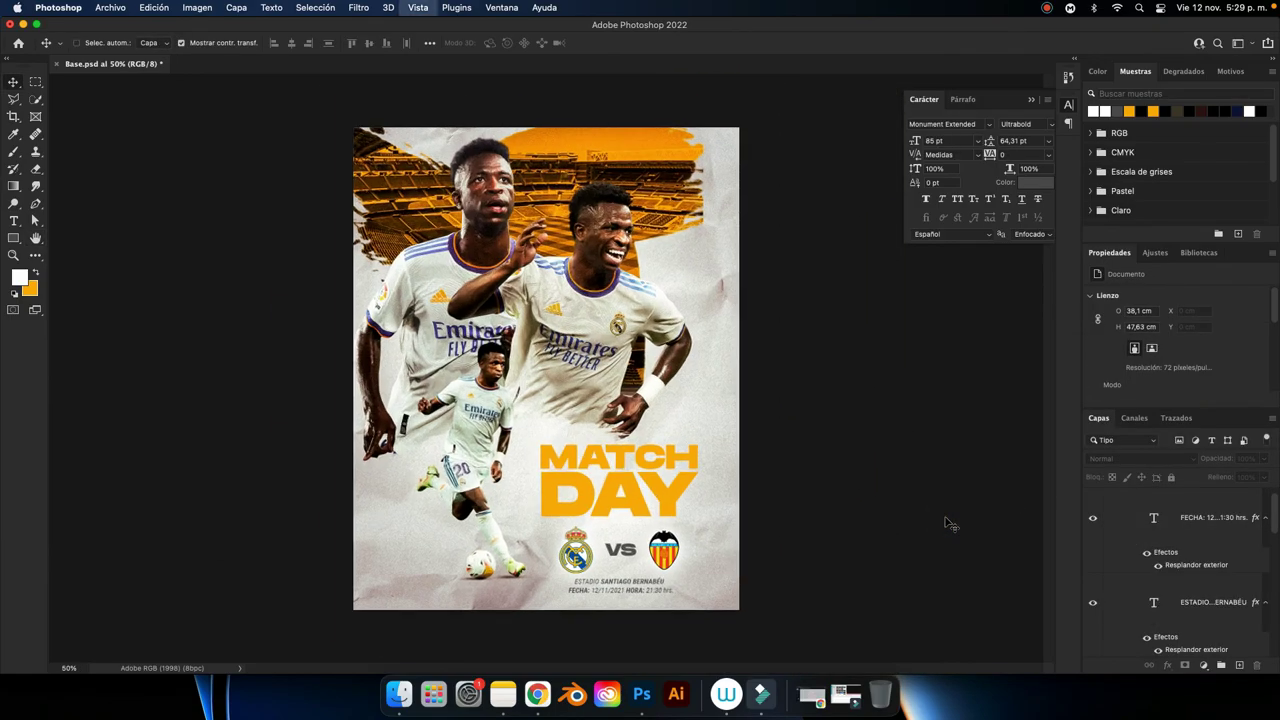
key(super+plus)
scroll(811, 508, down, 3)
click(717, 569)
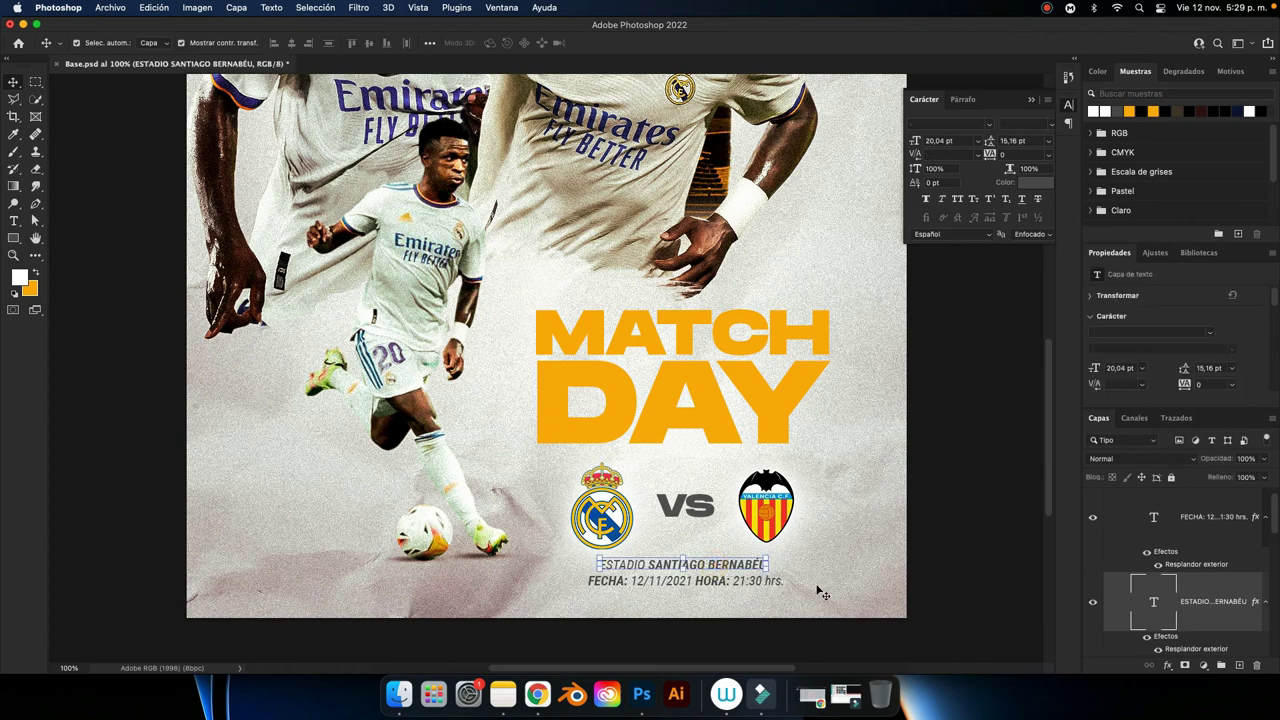
shift+click(1215, 516)
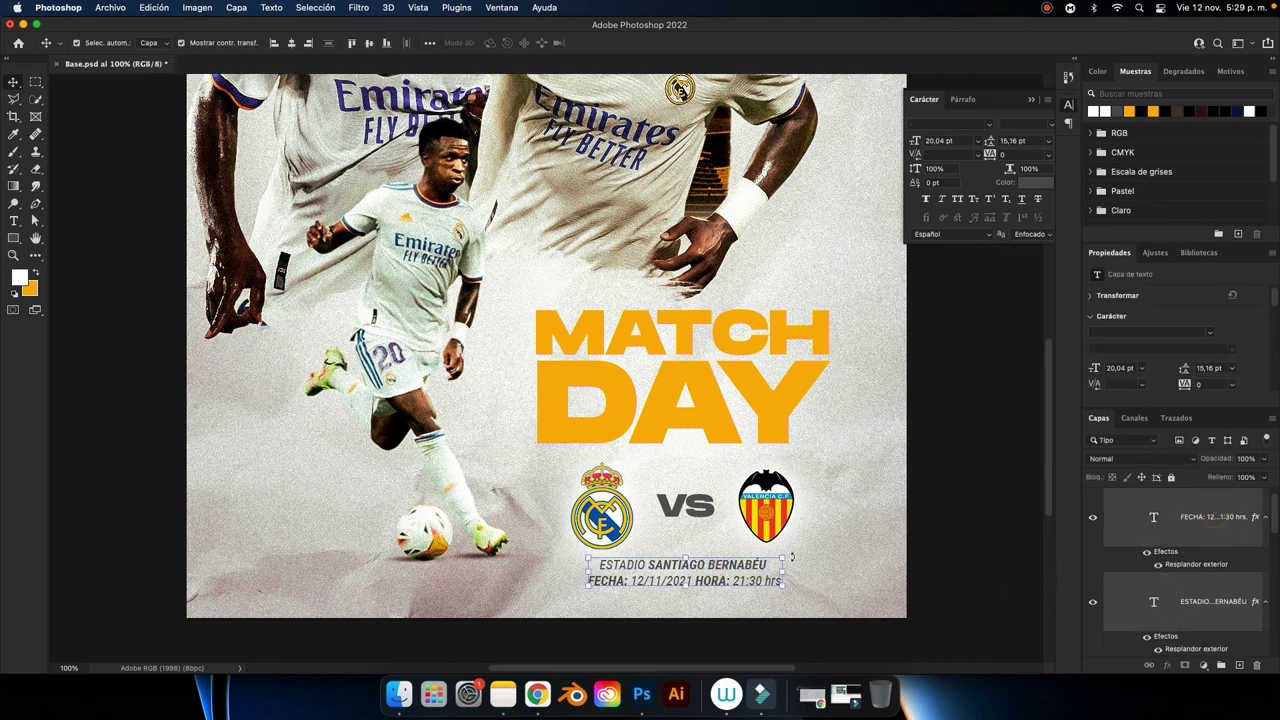
key(super+t)
drag(783, 556, 798, 555)
click(749, 43)
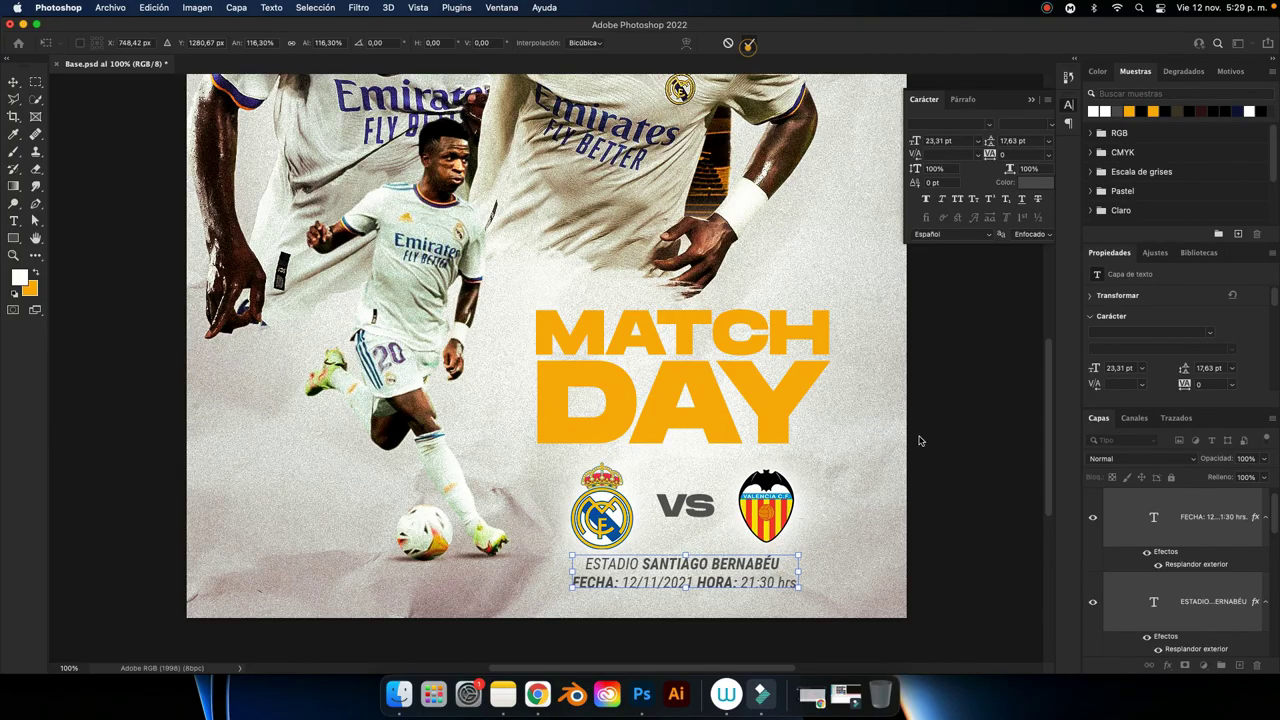
click(975, 470)
Zoom out and back in to review the finished poster, ending at 66.67%.
key(super+minus)
key(super)
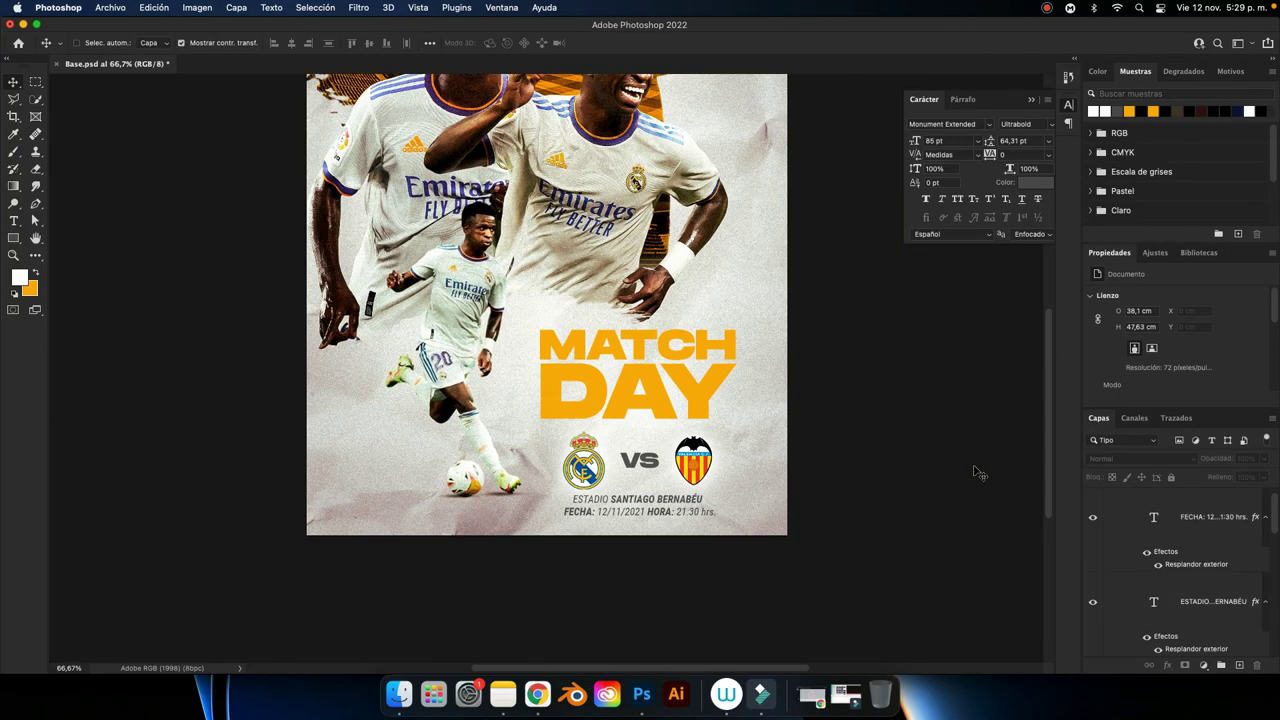
click(881, 434)
key(super+minus)
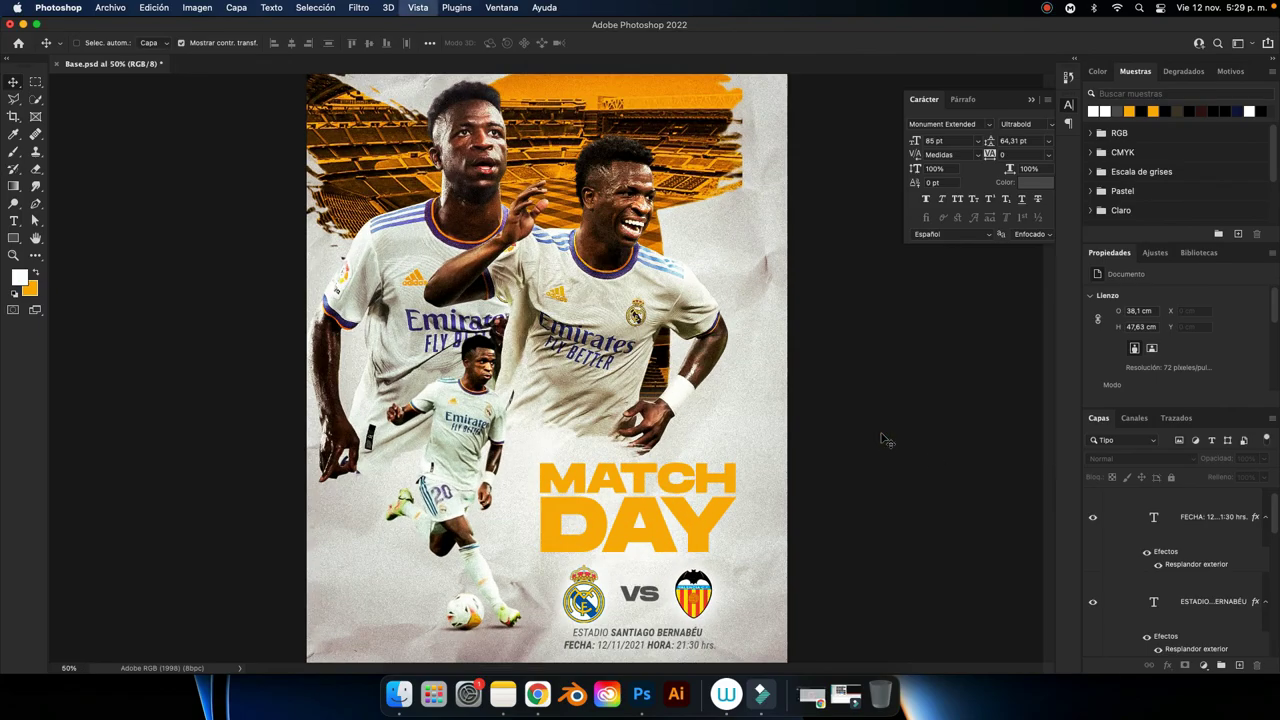
key(super+plus)
key(super+minus)
key(super+minus)
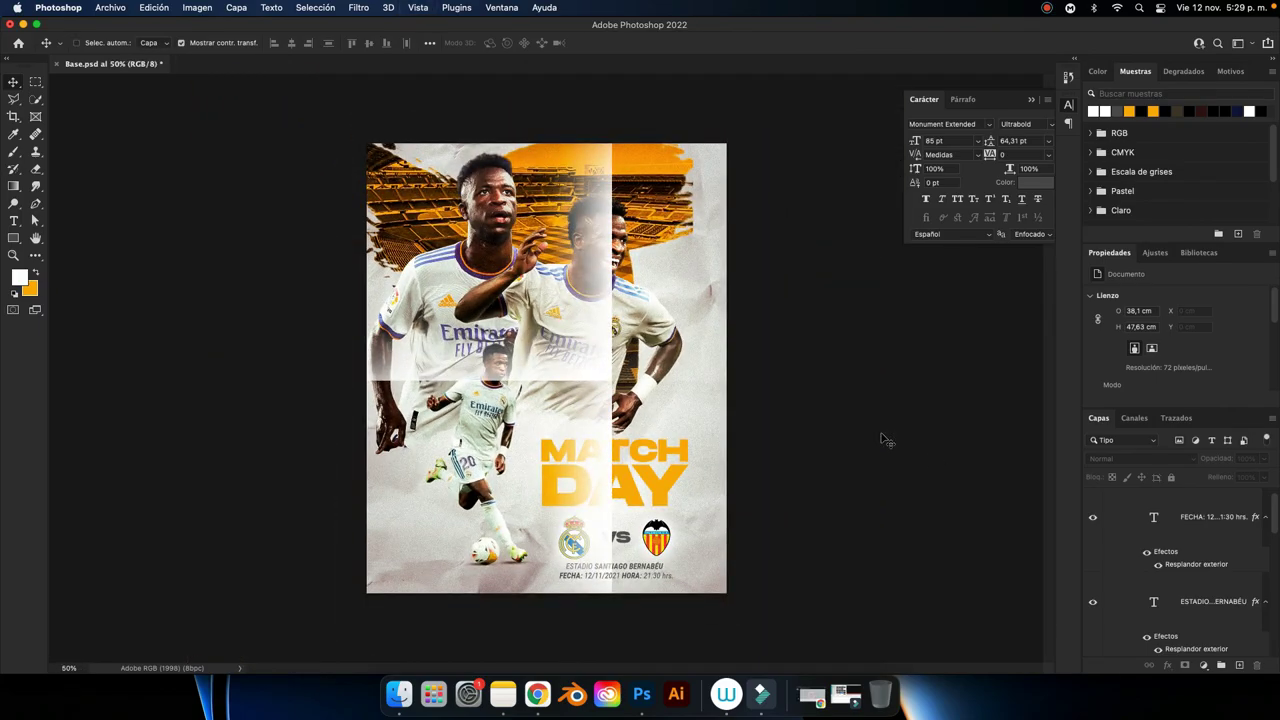
key(super+plus)
key(F2)
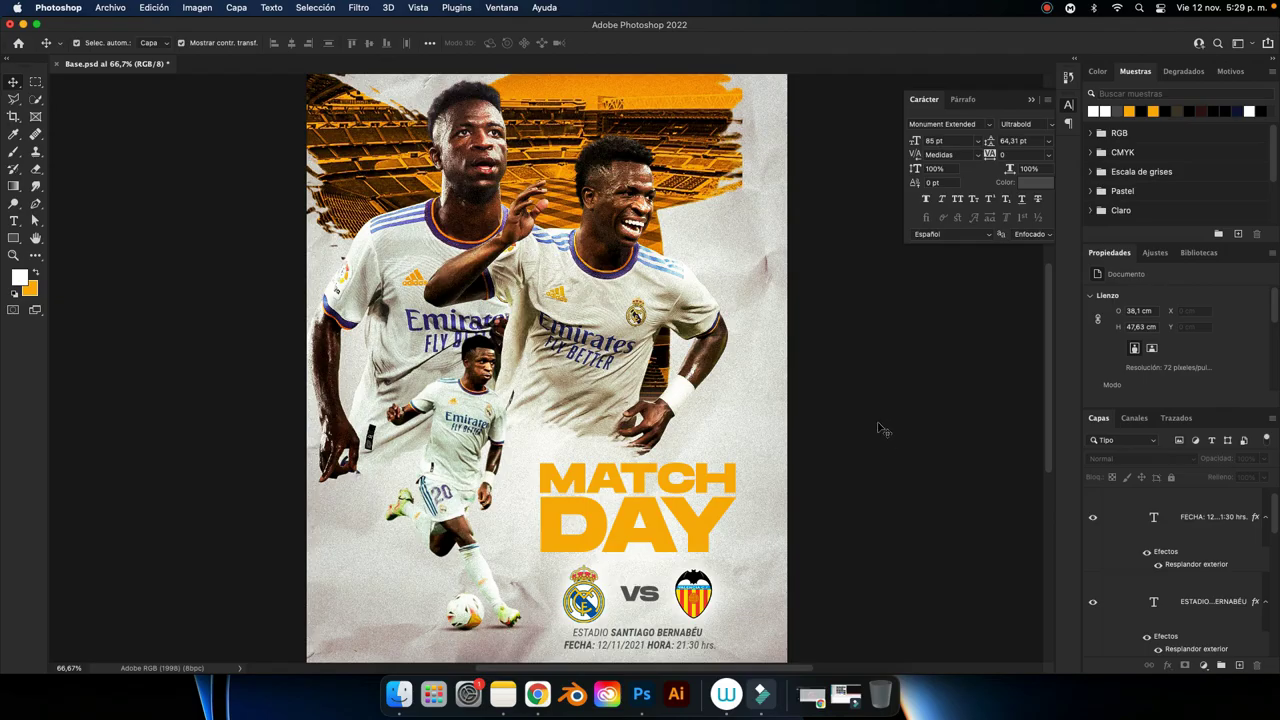
click(110, 8)
mouse_move(118, 196)
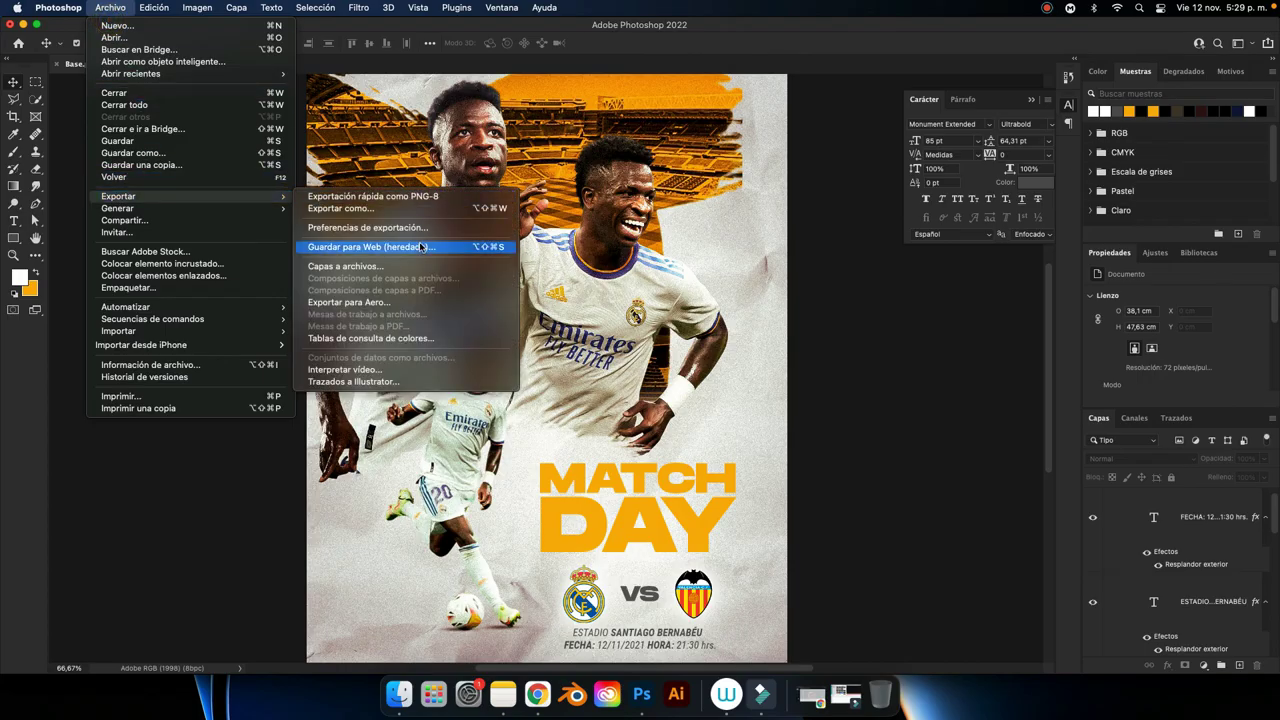
click(420, 247)
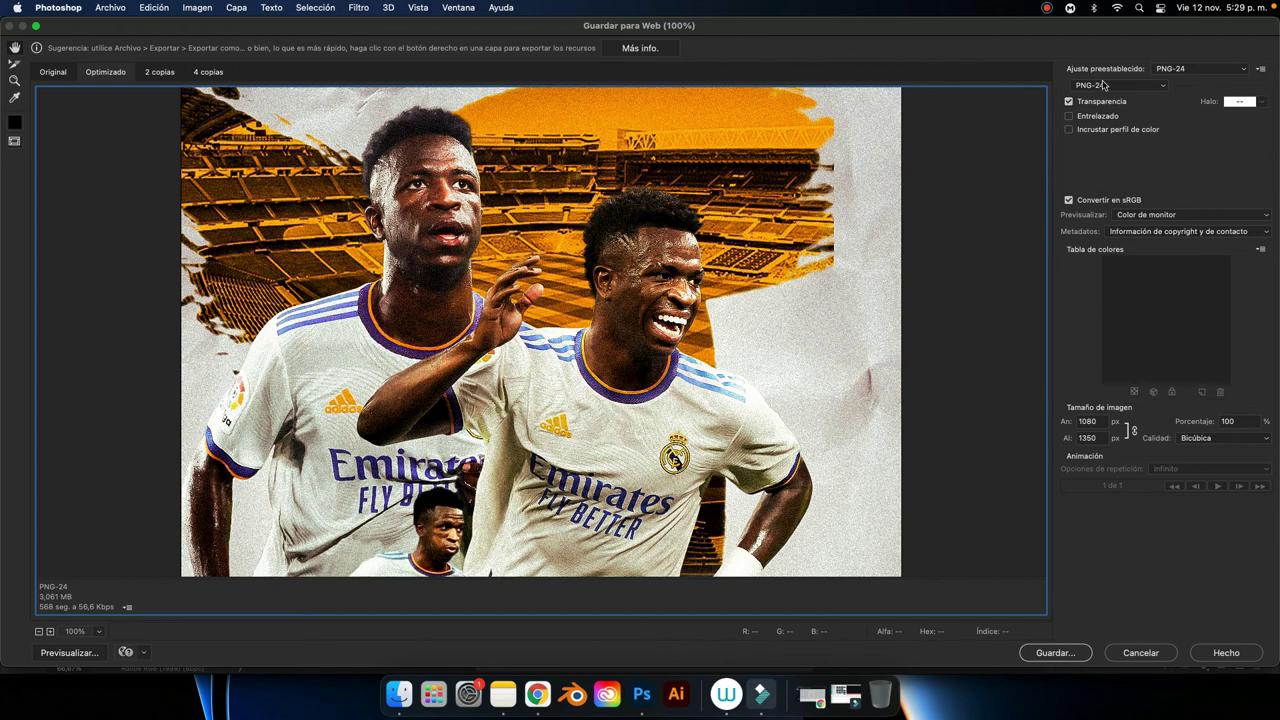
scroll(830, 273, down, 5)
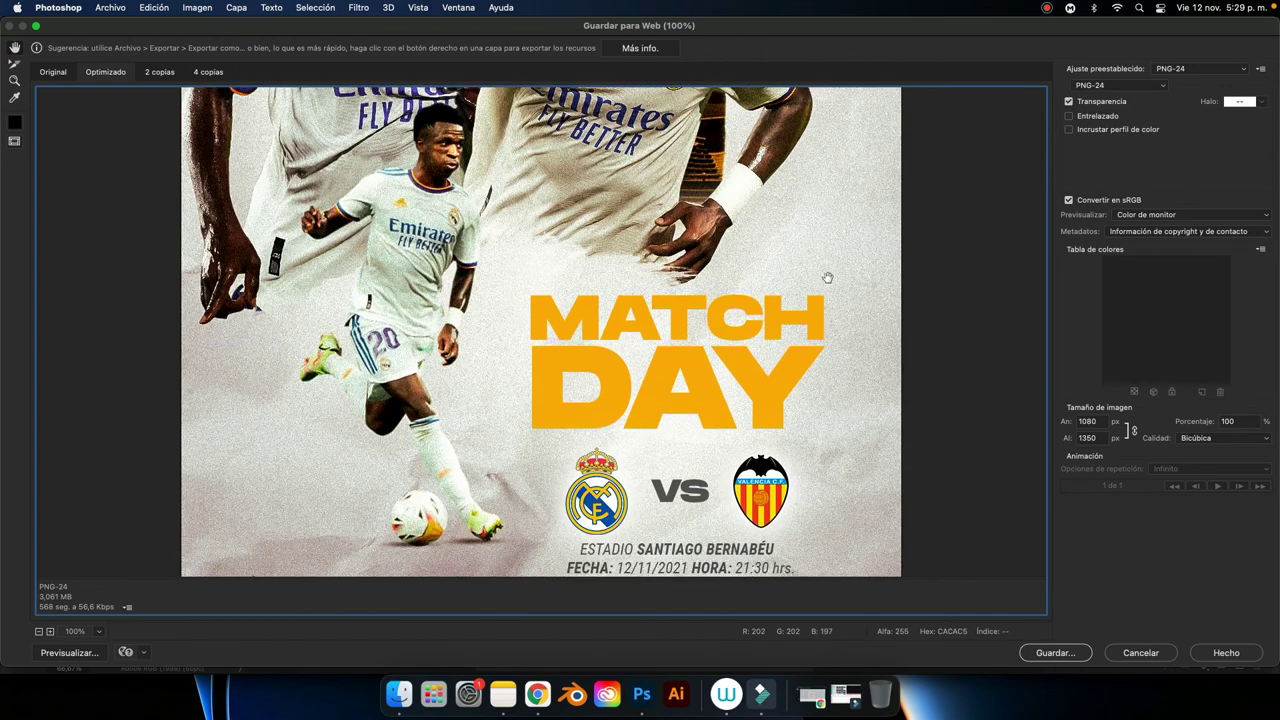
scroll(833, 280, up, 3)
scroll(833, 280, up, 2)
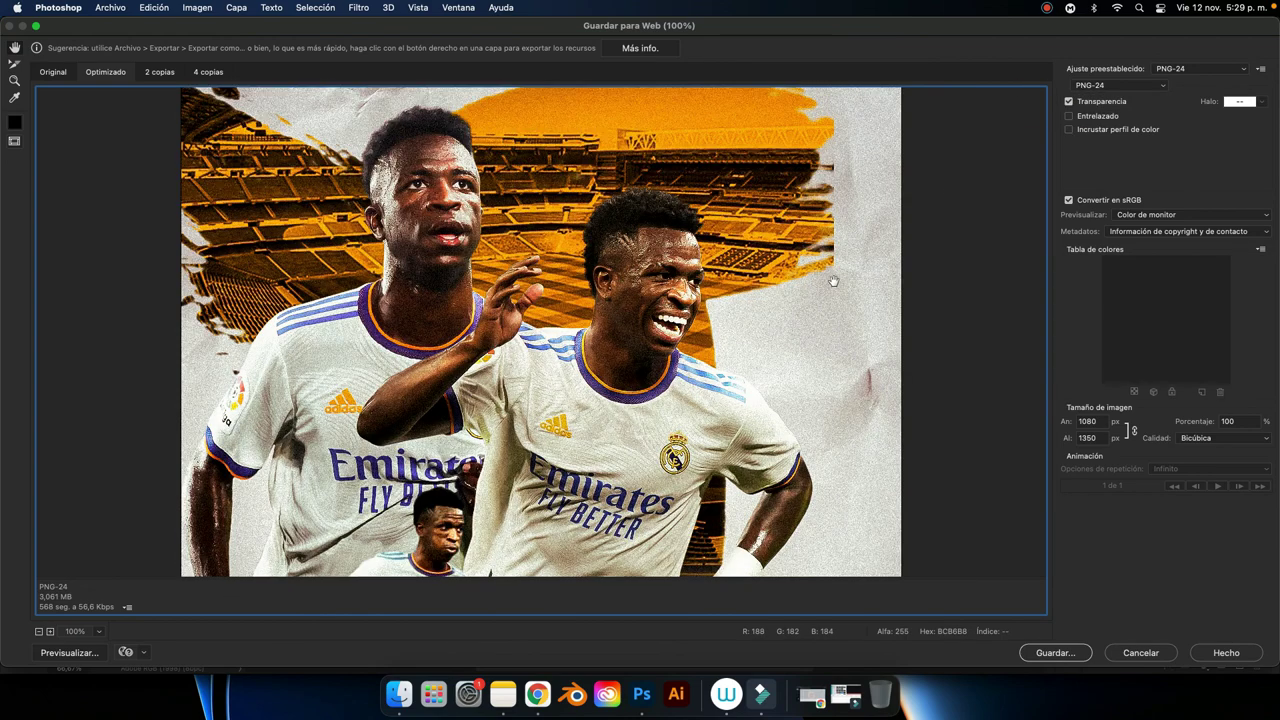
scroll(700, 345, down, 5)
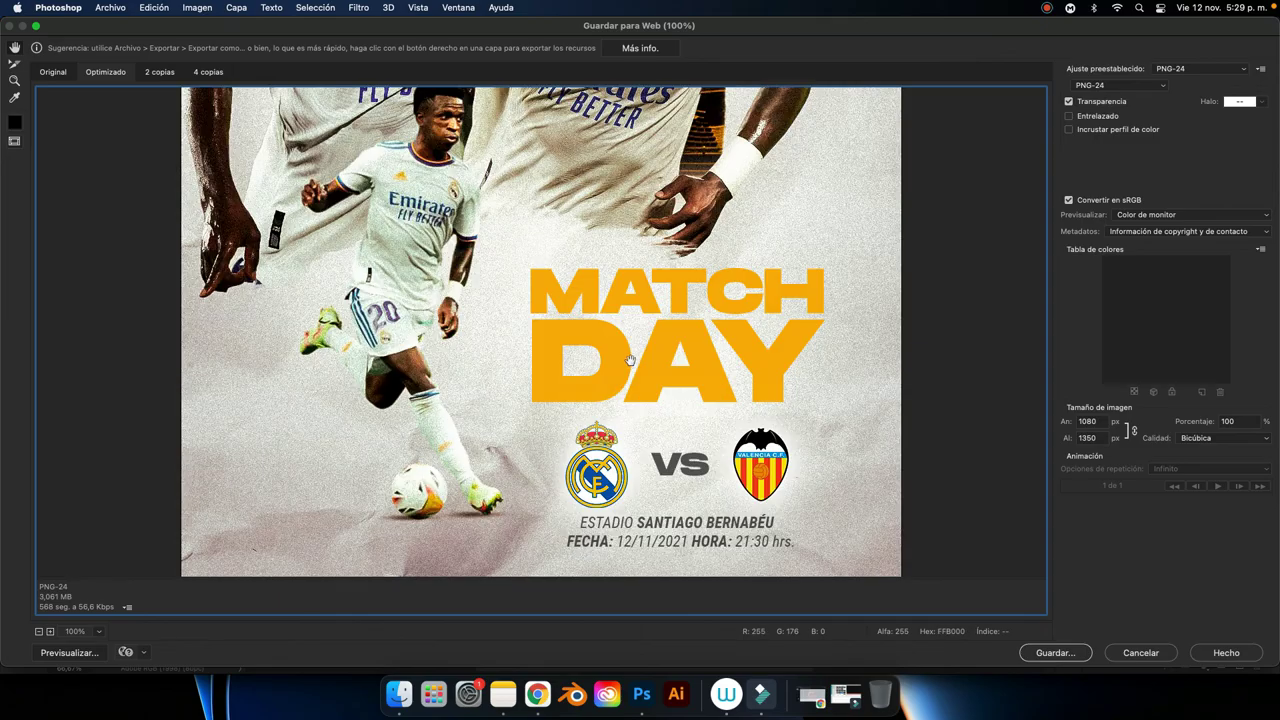
scroll(628, 361, up, 2)
scroll(628, 361, up, 5)
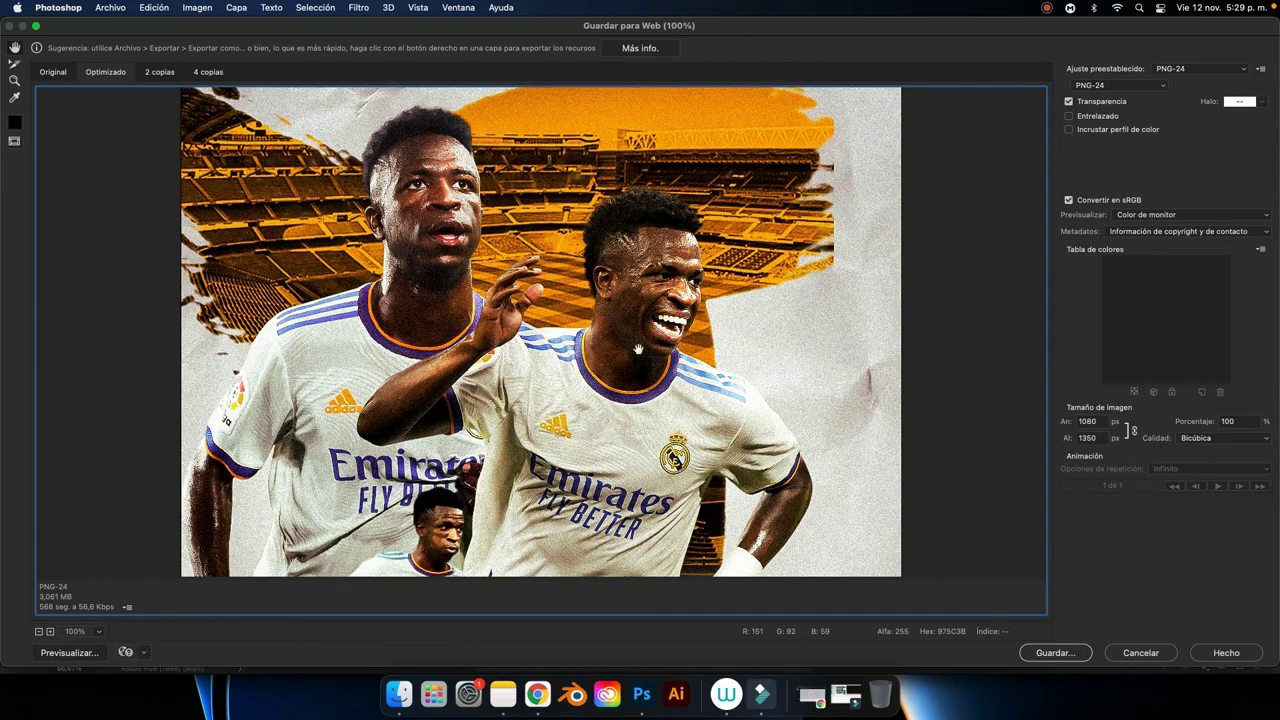
click(1140, 652)
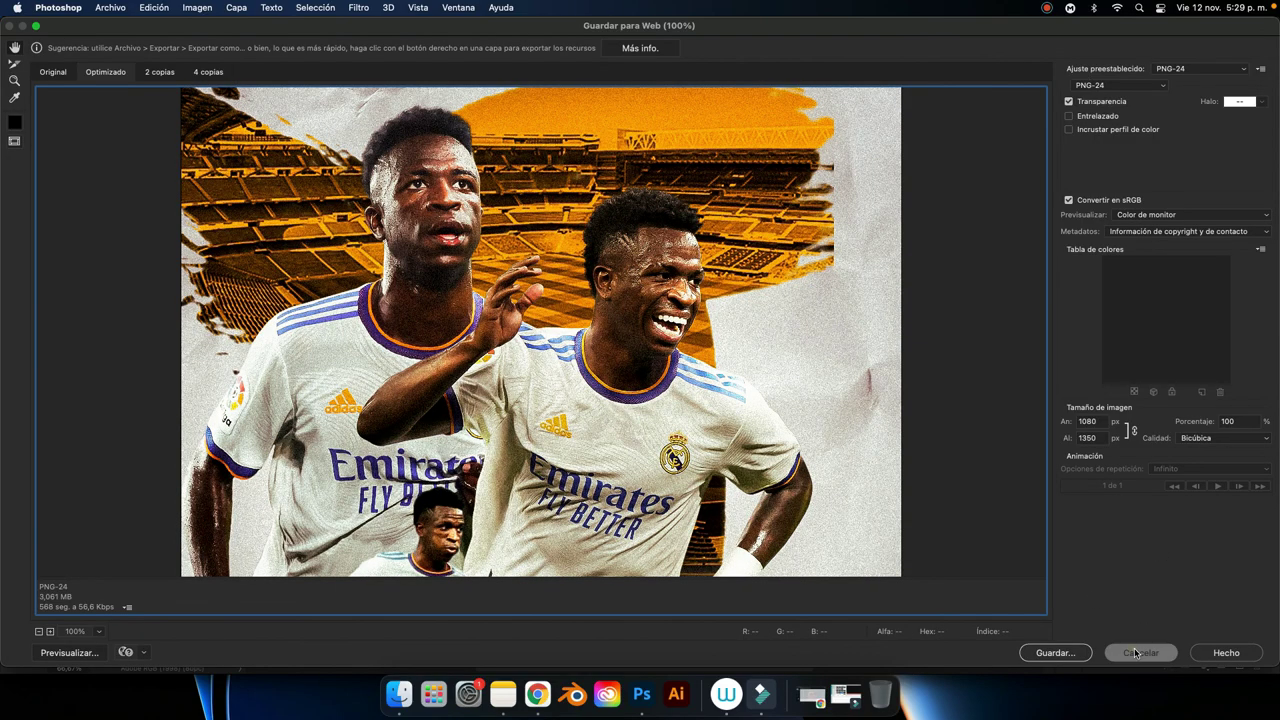
key(super+minus)
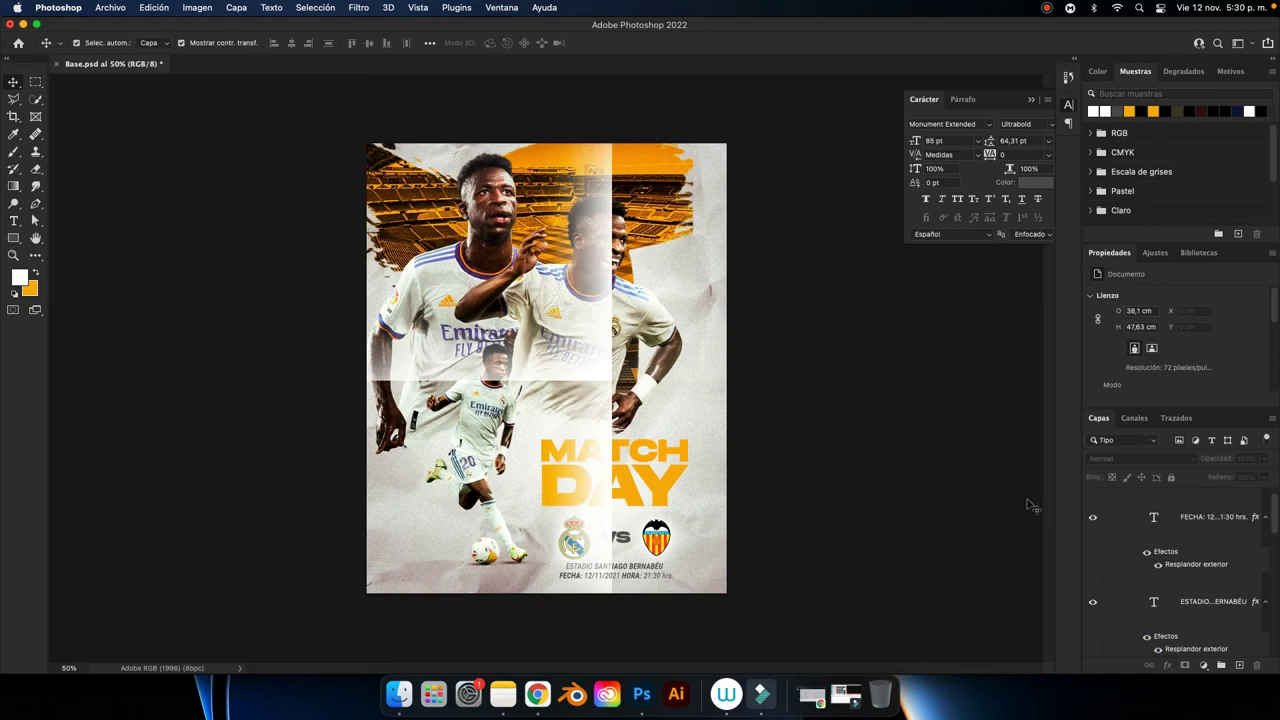
key(super+plus)
key(F2)
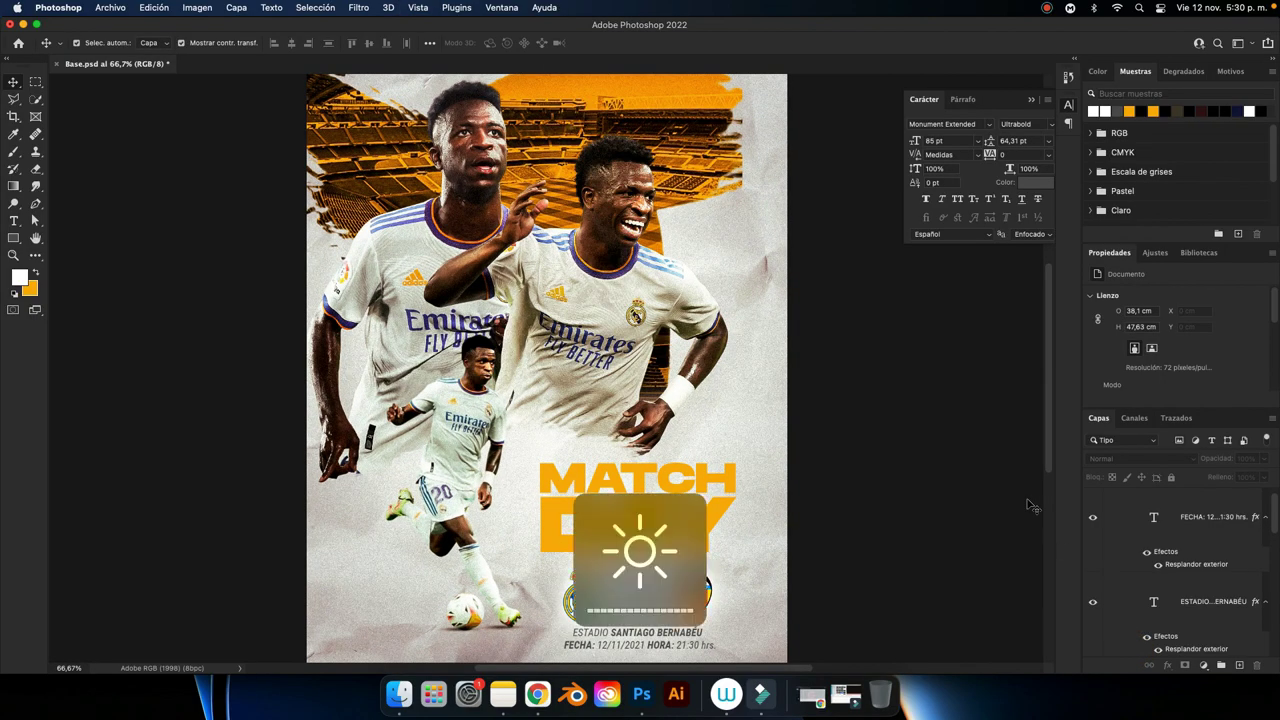